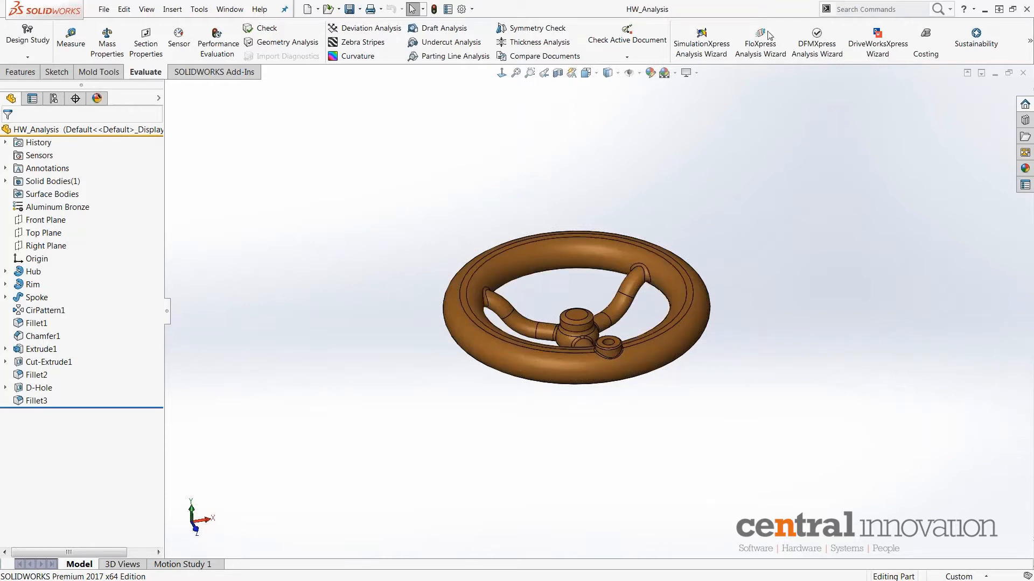
Launch the SimulationXpress Analysis Wizard and start over, deleting the existing study setup and results
{"action": "left_click", "coordinate": [702, 48]}
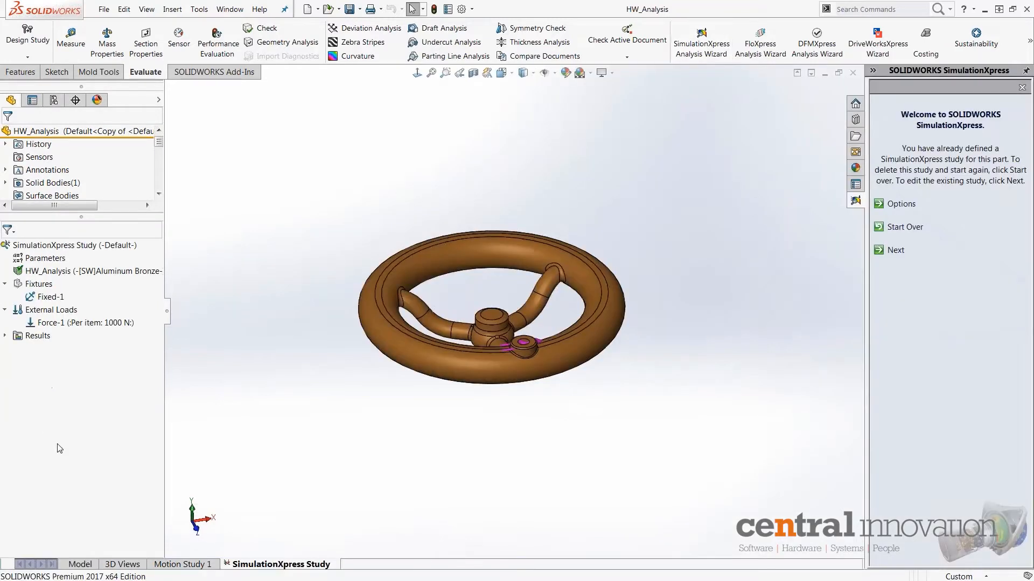
{"action": "left_click", "coordinate": [902, 228]}
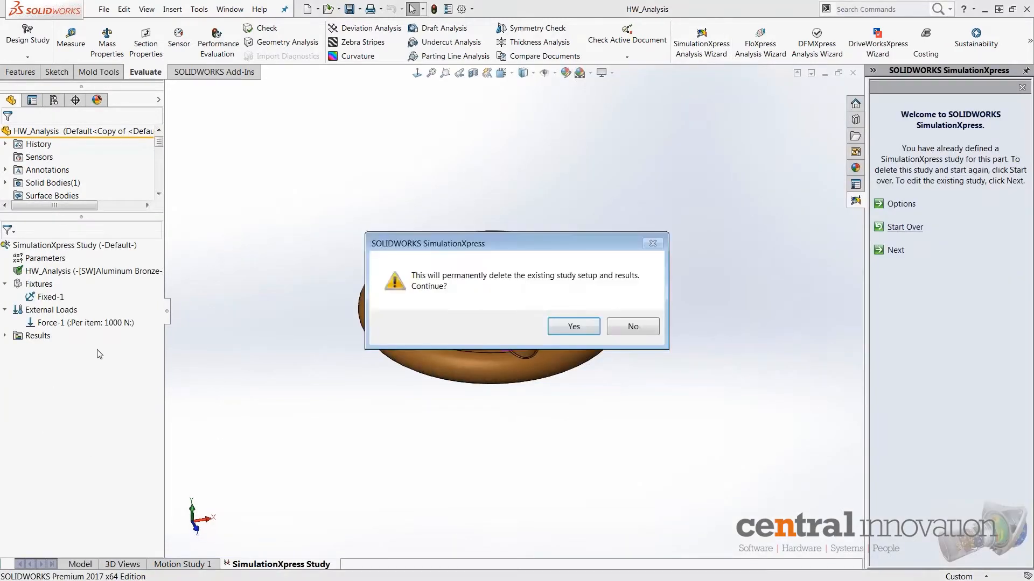
{"action": "left_click", "coordinate": [574, 327]}
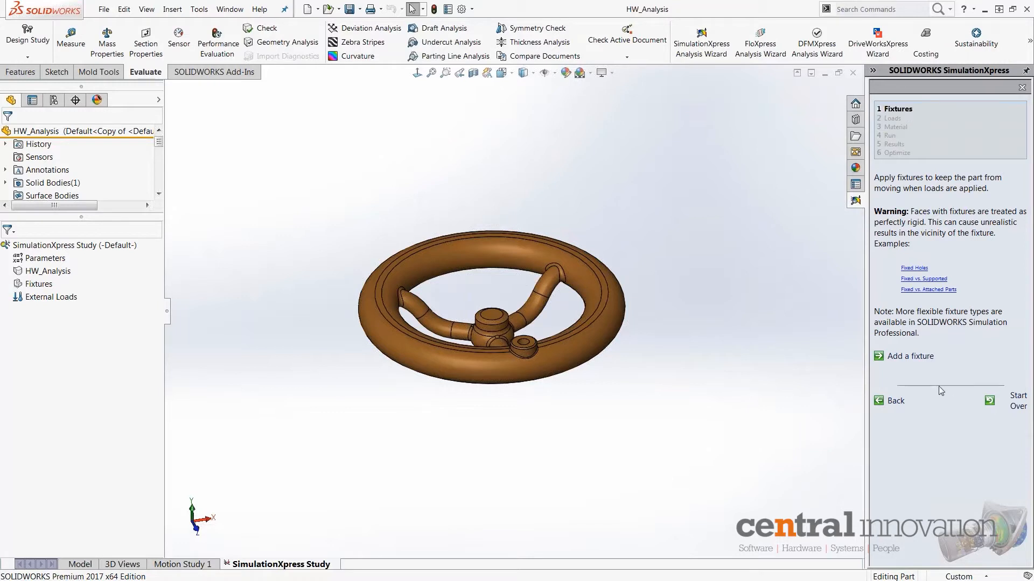
Add a fixed-geometry fixture on four inner faces of the D-shaped hole in the hub
{"action": "left_click", "coordinate": [915, 357]}
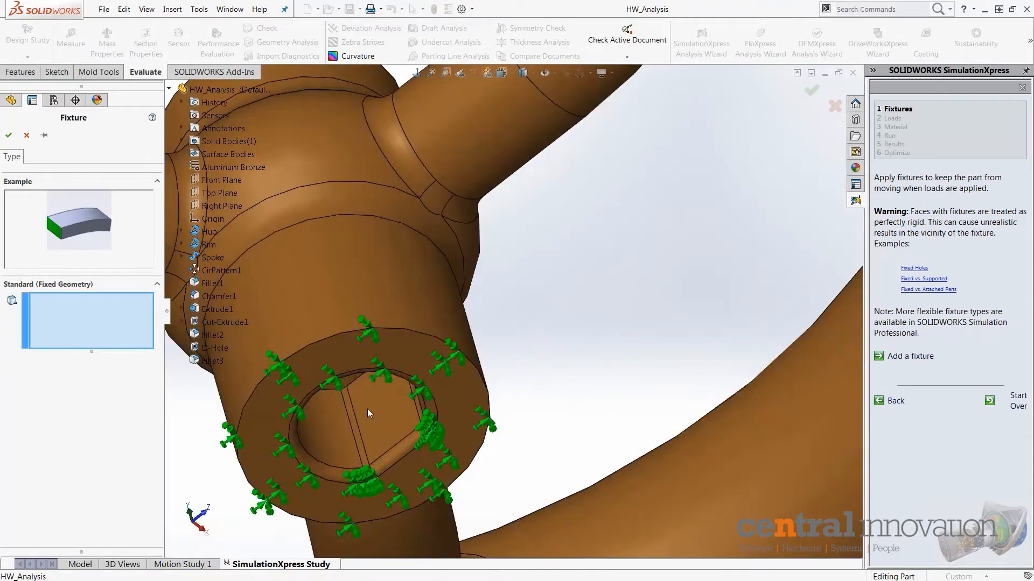
{"action": "left_click", "coordinate": [367, 409]}
{"action": "left_click", "coordinate": [322, 438]}
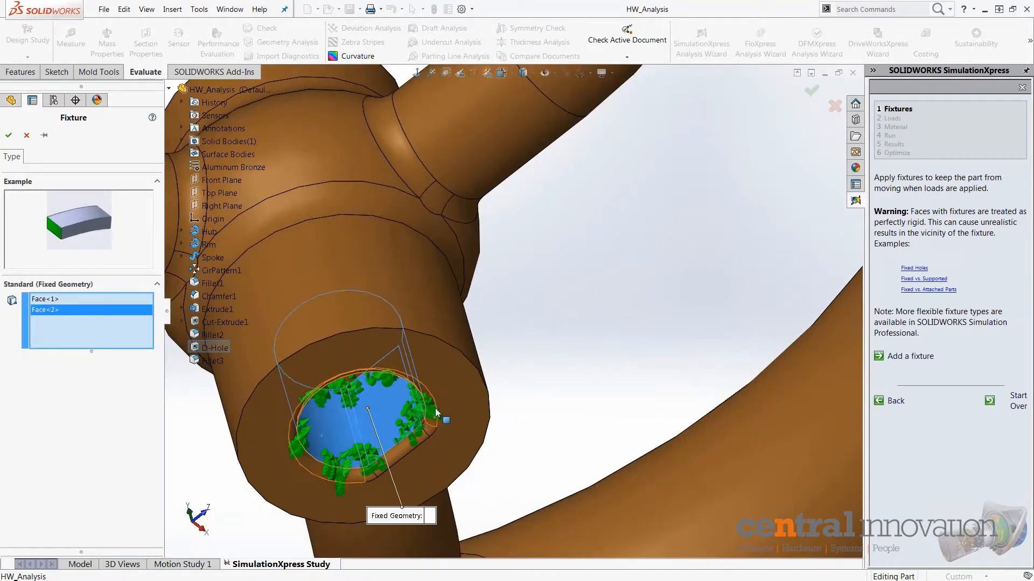
{"action": "left_click", "coordinate": [436, 413]}
{"action": "middle_click_drag", "start_coordinate": [437, 414], "coordinate": [479, 323]}
{"action": "scroll", "coordinate": [409, 404], "scroll_direction": "down", "scroll_amount": 5}
{"action": "left_click", "coordinate": [376, 410]}
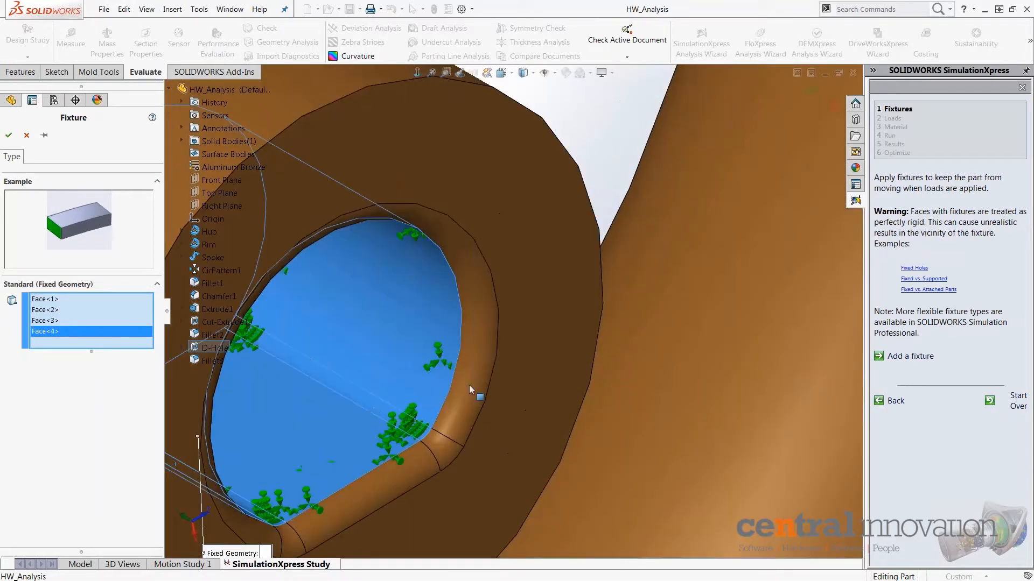
{"action": "scroll", "coordinate": [474, 388], "scroll_direction": "up", "scroll_amount": 3}
{"action": "scroll", "coordinate": [523, 310], "scroll_direction": "up", "scroll_amount": 8}
{"action": "middle_click_drag", "start_coordinate": [542, 158], "coordinate": [579, 286]}
{"action": "scroll", "coordinate": [578, 287], "scroll_direction": "down", "scroll_amount": 6}
{"action": "middle_click_drag", "start_coordinate": [487, 347], "coordinate": [501, 298]}
{"action": "left_click", "coordinate": [8, 135]}
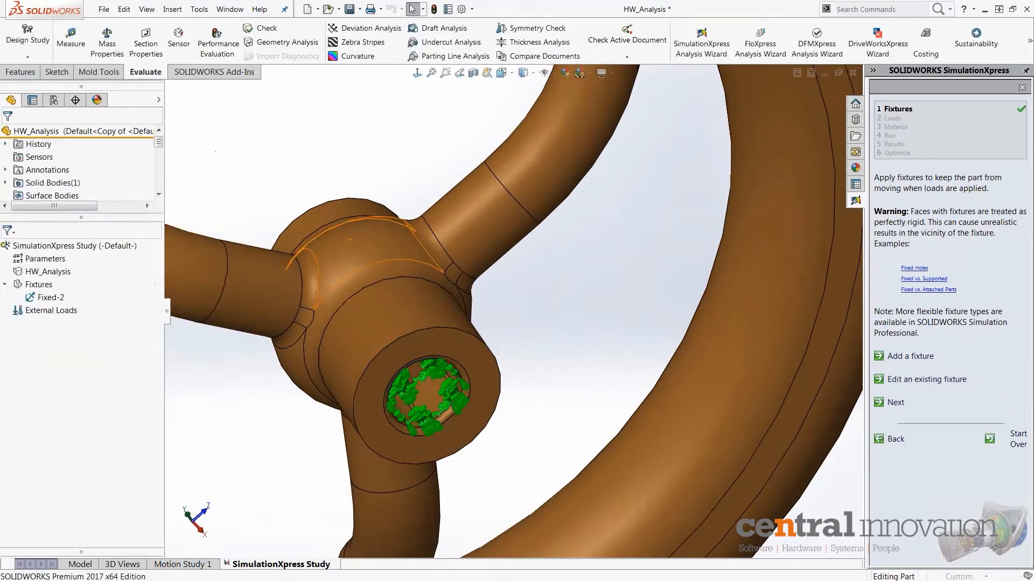
Examine the fixture symbols in the hub's D-shaped hole from below and from the side
{"action": "scroll", "coordinate": [561, 190], "scroll_direction": "up", "scroll_amount": 5}
{"action": "middle_click_drag", "start_coordinate": [561, 190], "coordinate": [517, 221]}
{"action": "scroll", "coordinate": [501, 366], "scroll_direction": "down", "scroll_amount": 5}
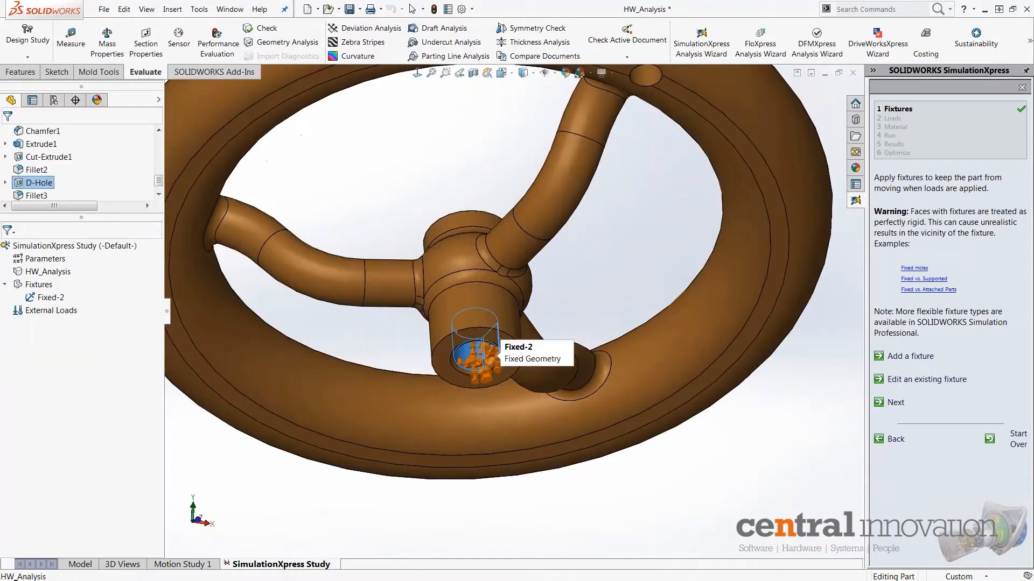
{"action": "scroll", "coordinate": [513, 333], "scroll_direction": "up", "scroll_amount": 2}
{"action": "scroll", "coordinate": [512, 332], "scroll_direction": "up", "scroll_amount": 4}
{"action": "middle_click_drag", "start_coordinate": [513, 332], "coordinate": [500, 301]}
{"action": "left_click", "coordinate": [464, 363]}
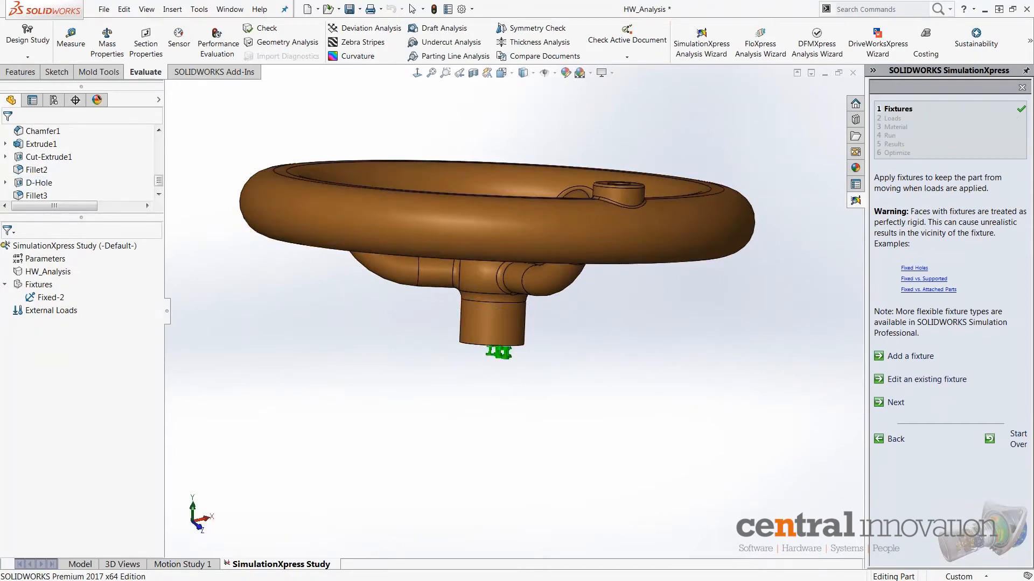
Select the inner face of the handle hole on the rim and examine its location on the wheel
{"action": "middle_click_drag", "start_coordinate": [517, 334], "coordinate": [560, 302]}
{"action": "scroll", "coordinate": [561, 300], "scroll_direction": "down", "scroll_amount": 5}
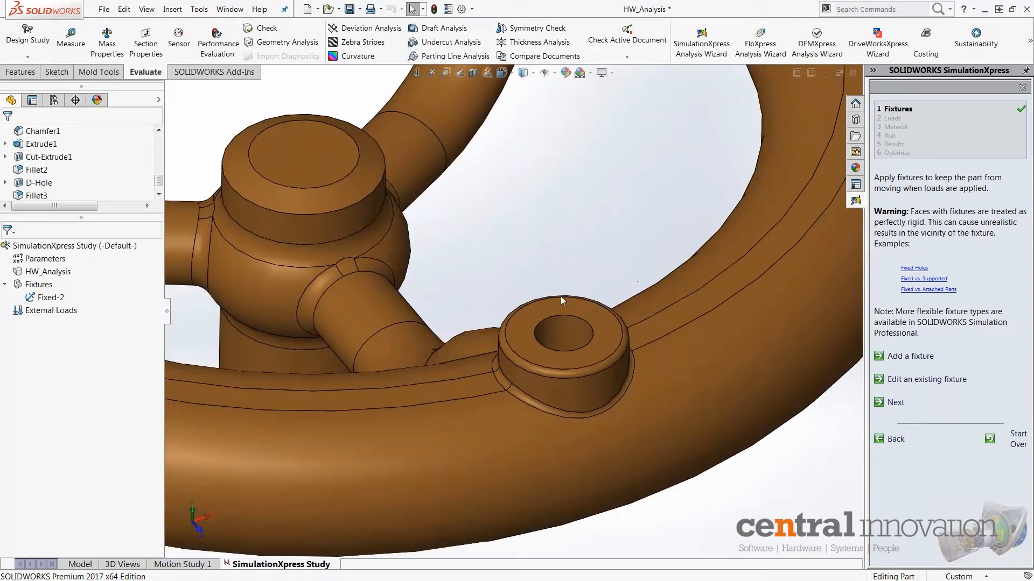
{"action": "left_click", "coordinate": [551, 339]}
{"action": "scroll", "coordinate": [512, 310], "scroll_direction": "up", "scroll_amount": 4}
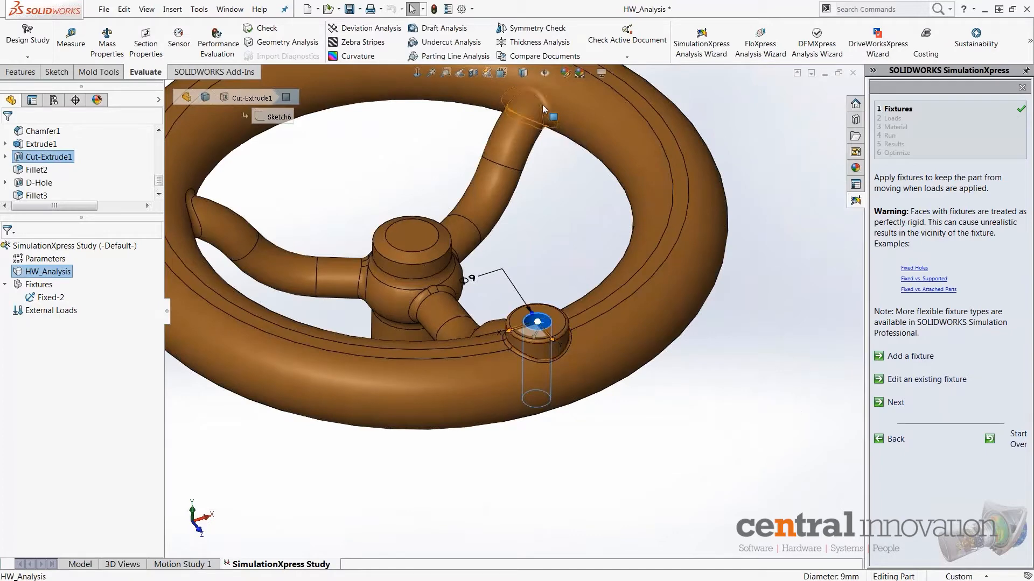
{"action": "scroll", "coordinate": [537, 310], "scroll_direction": "up", "scroll_amount": 3}
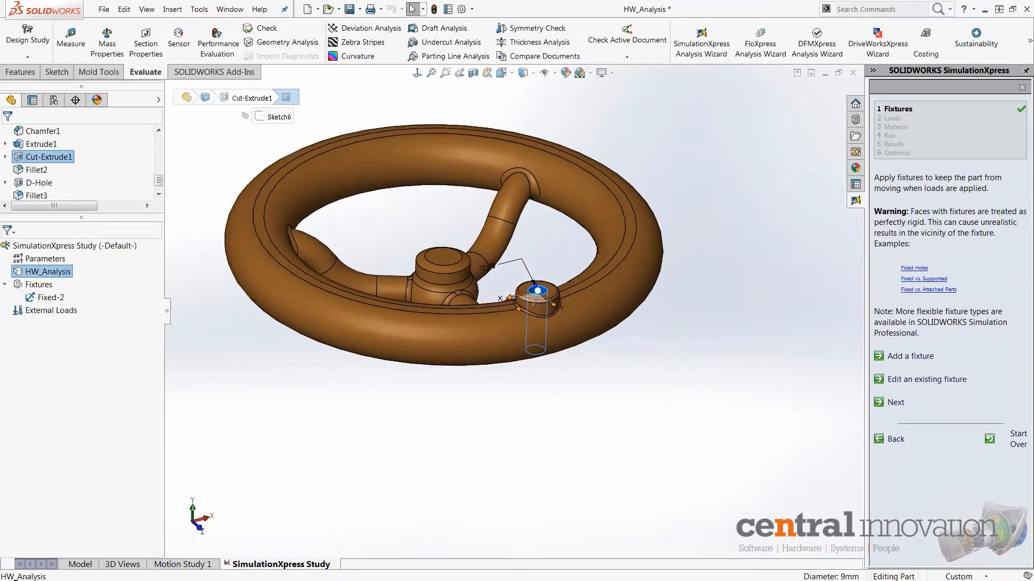
{"action": "middle_click_drag", "start_coordinate": [533, 304], "coordinate": [573, 260]}
{"action": "middle_click_drag", "start_coordinate": [470, 371], "coordinate": [438, 455]}
{"action": "middle_click_drag", "start_coordinate": [569, 361], "coordinate": [571, 362]}
{"action": "middle_click_drag", "start_coordinate": [461, 276], "coordinate": [454, 319]}
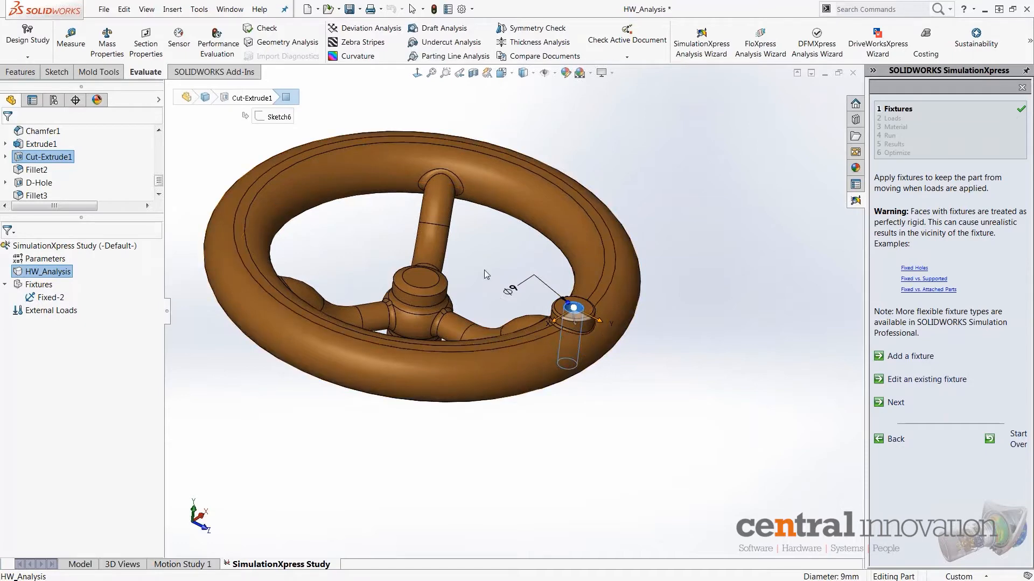
{"action": "middle_click_drag", "start_coordinate": [483, 269], "coordinate": [461, 293]}
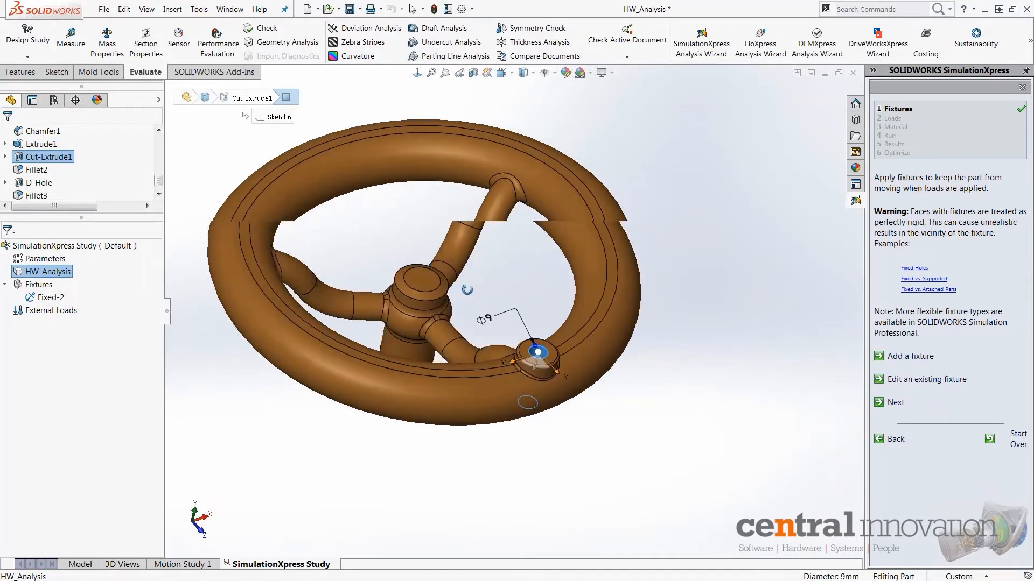
Highlight the Fixed-2 fixture and examine its faces in the hub relative to the handle hole
{"action": "left_click", "coordinate": [49, 299]}
{"action": "middle_click_drag", "start_coordinate": [469, 506], "coordinate": [487, 492]}
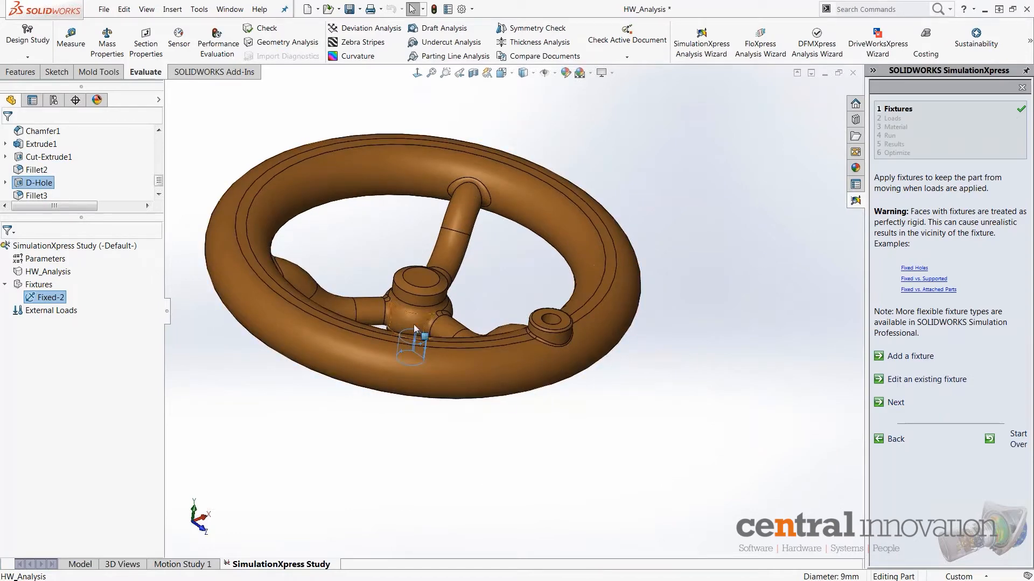
{"action": "middle_click_drag", "start_coordinate": [417, 328], "coordinate": [474, 240]}
{"action": "scroll", "coordinate": [436, 369], "scroll_direction": "down", "scroll_amount": 6}
{"action": "middle_click_drag", "start_coordinate": [425, 337], "coordinate": [451, 302]}
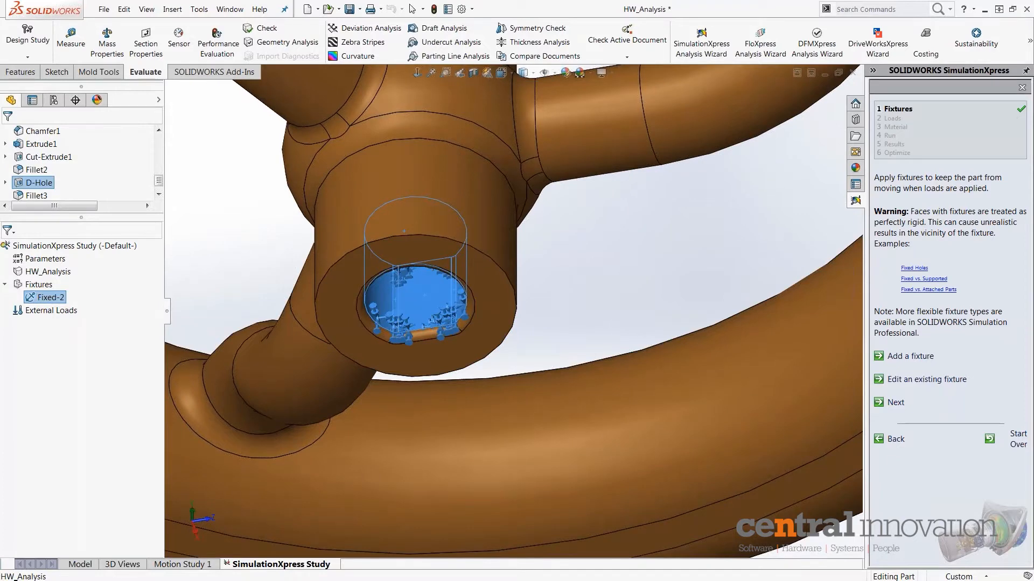
{"action": "middle_click_drag", "start_coordinate": [368, 249], "coordinate": [367, 267]}
{"action": "scroll", "coordinate": [432, 289], "scroll_direction": "up", "scroll_amount": 5}
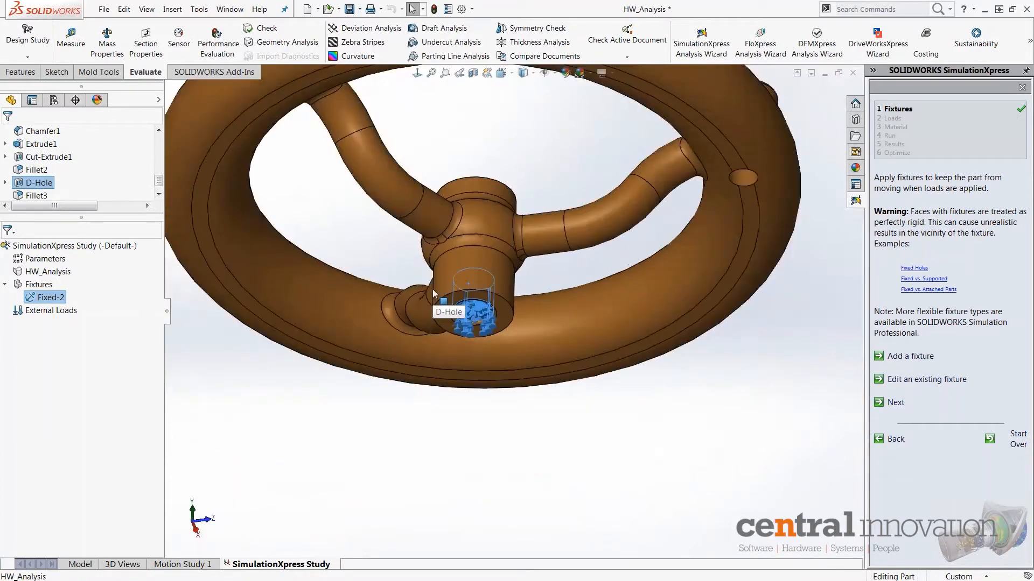
{"action": "middle_click_drag", "start_coordinate": [432, 289], "coordinate": [436, 194]}
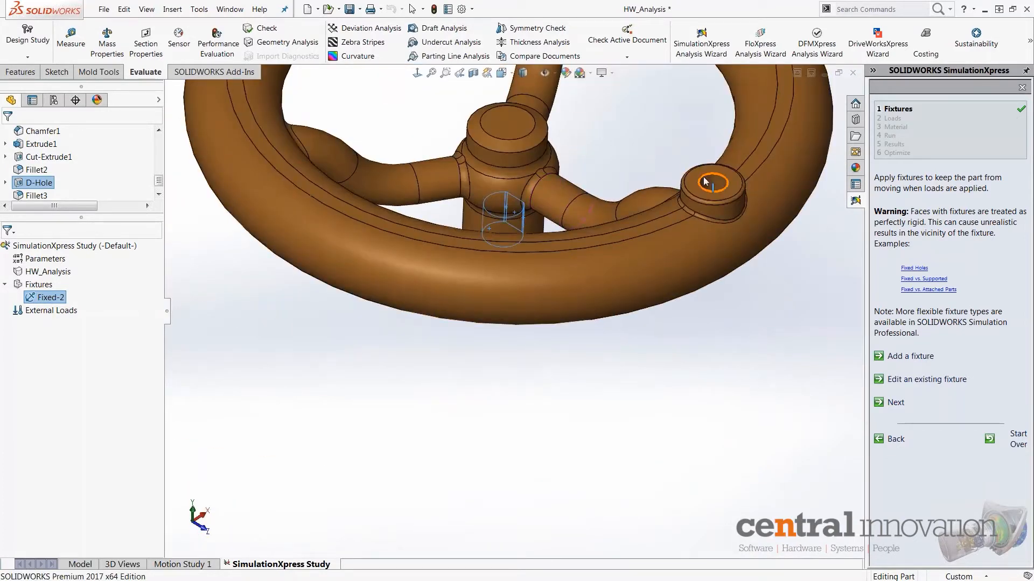
{"action": "left_click", "coordinate": [556, 377]}
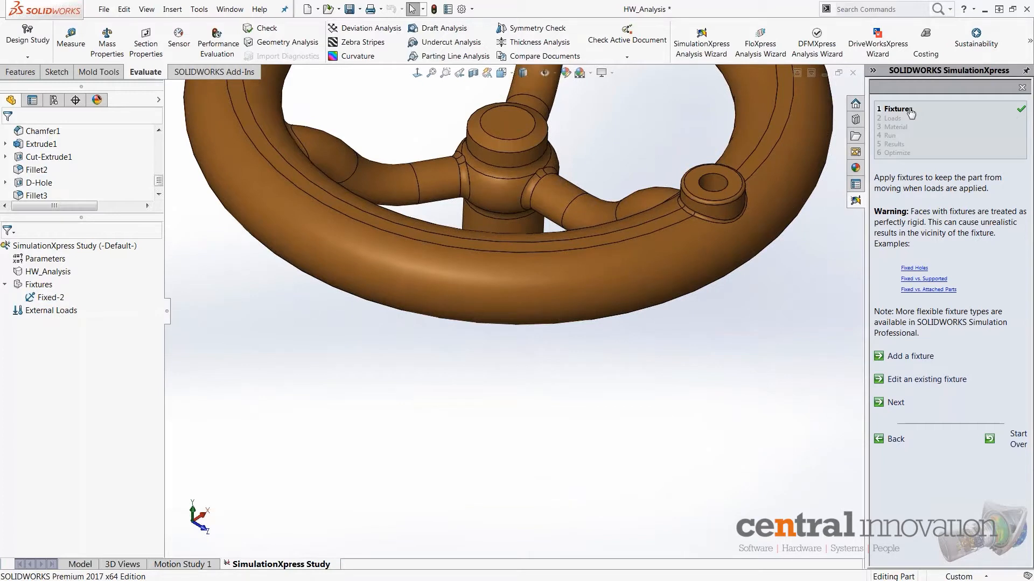
Proceed to the study's loads and add a force on the inner cylindrical face of the rim's handle hole
{"action": "left_click", "coordinate": [896, 403]}
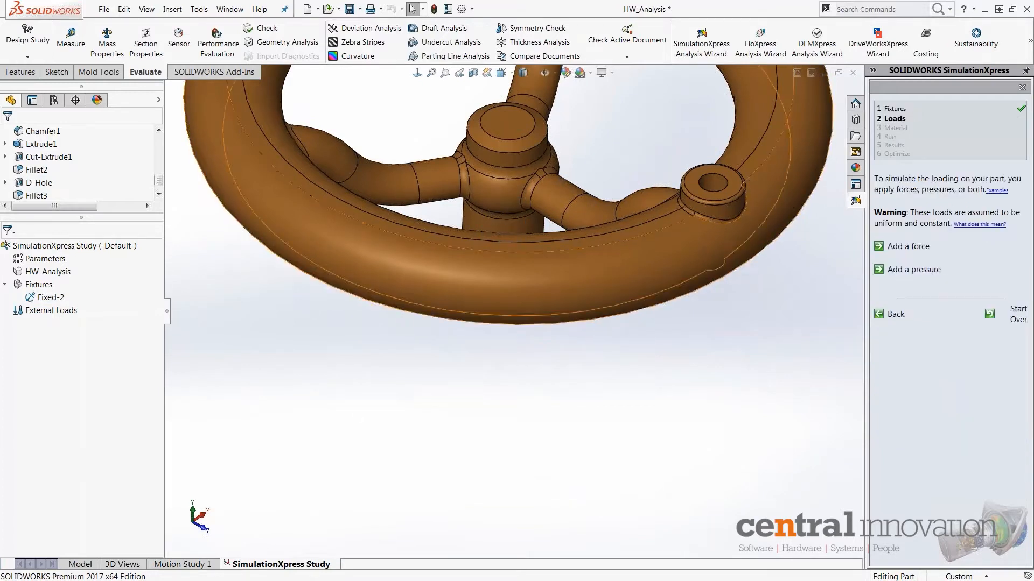
{"action": "scroll", "coordinate": [578, 113], "scroll_direction": "up", "scroll_amount": 3}
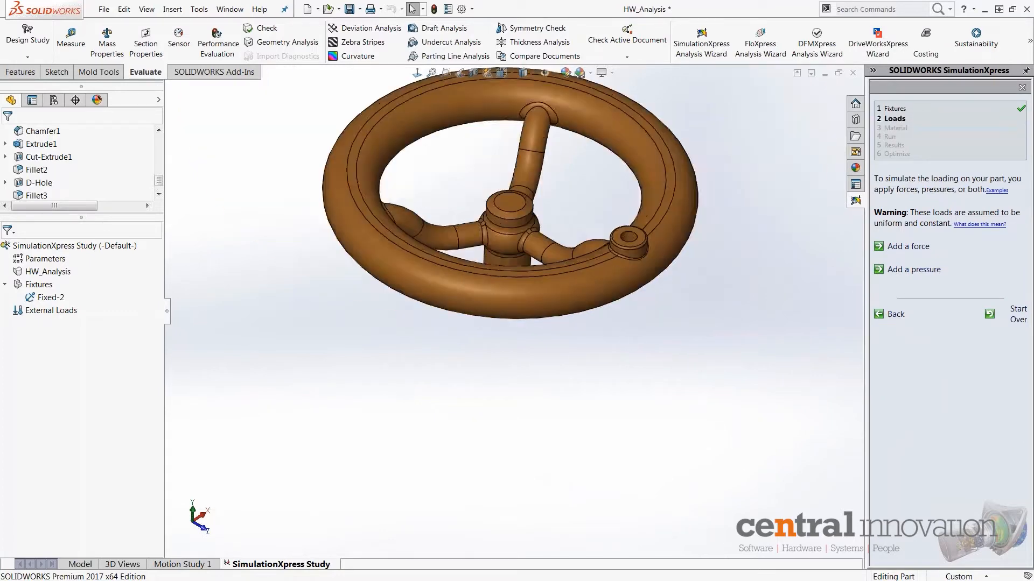
{"action": "middle_click_drag", "start_coordinate": [579, 112], "coordinate": [554, 186], "text": "ctrl"}
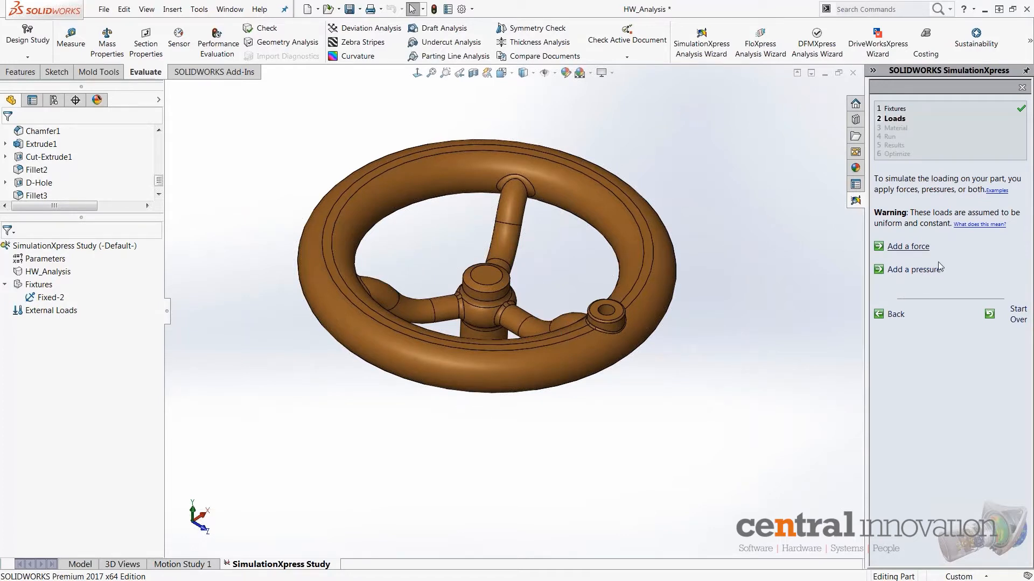
{"action": "left_click", "coordinate": [912, 250]}
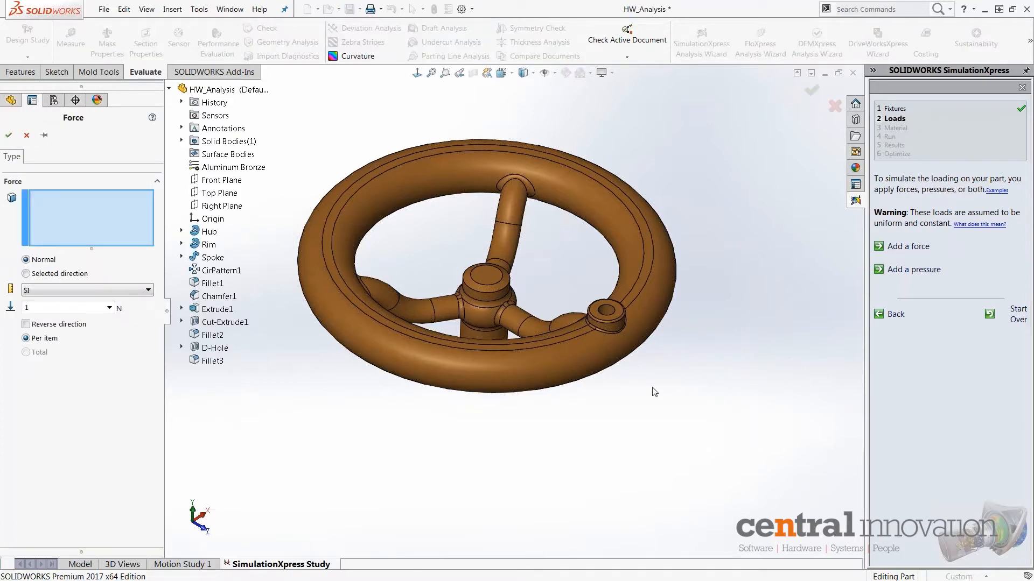
{"action": "scroll", "coordinate": [573, 305], "scroll_direction": "down", "scroll_amount": 5}
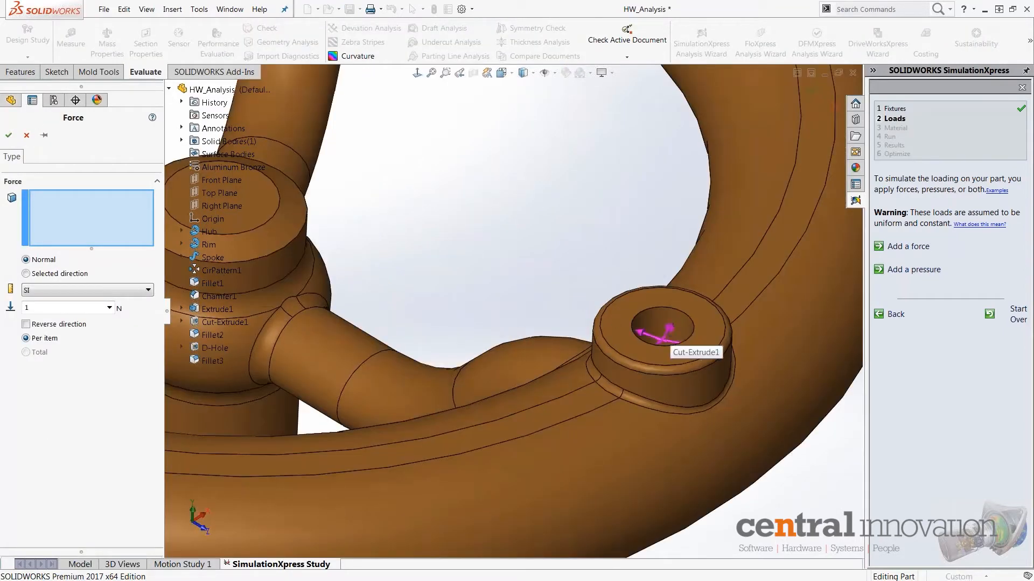
{"action": "left_click", "coordinate": [670, 321]}
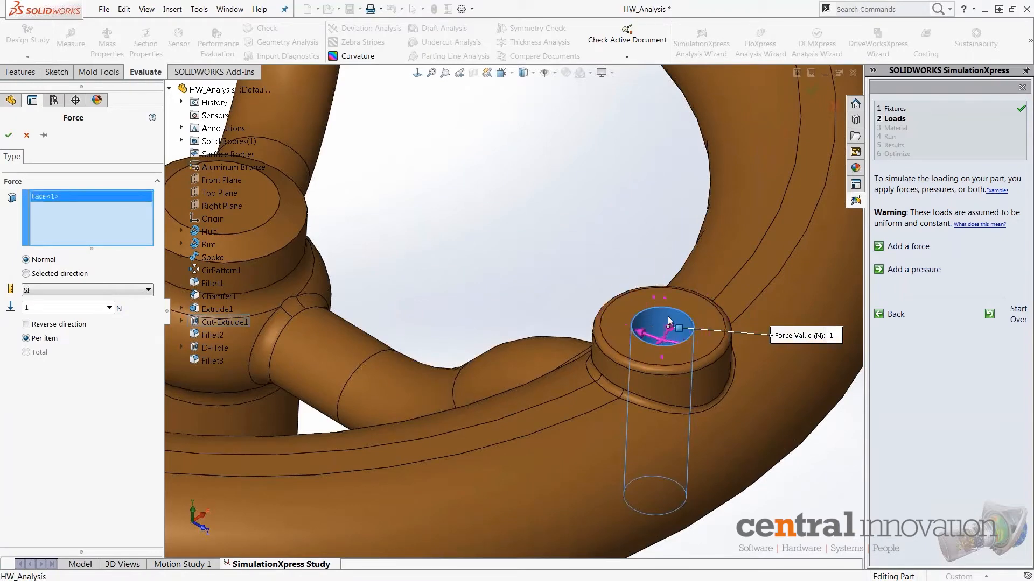
Examine the normal force direction on the handle hole face from several angles
{"action": "middle_click_drag", "start_coordinate": [670, 325], "coordinate": [727, 350]}
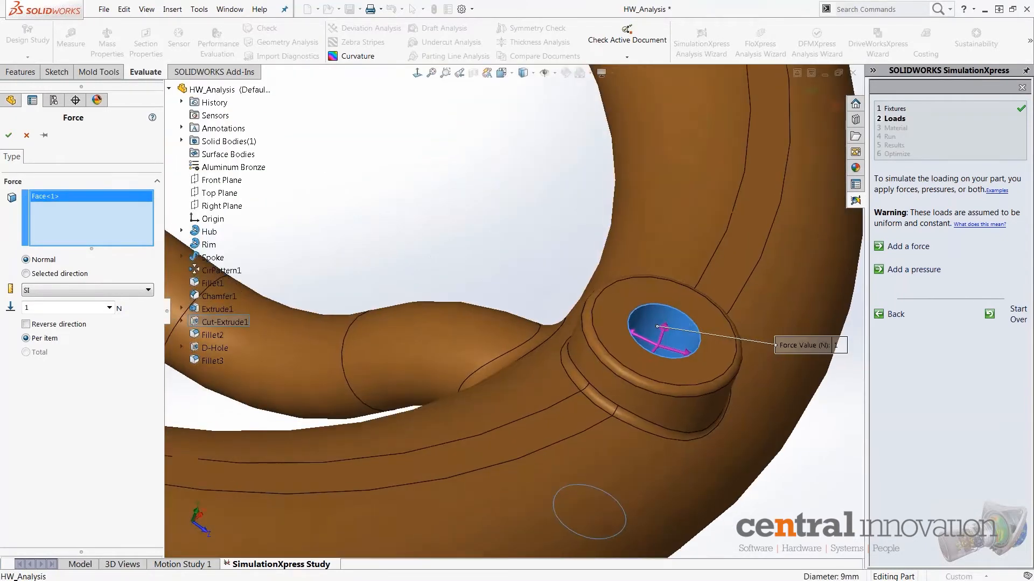
{"action": "scroll", "coordinate": [660, 348], "scroll_direction": "up", "scroll_amount": 5}
{"action": "middle_click_drag", "start_coordinate": [617, 303], "coordinate": [588, 291]}
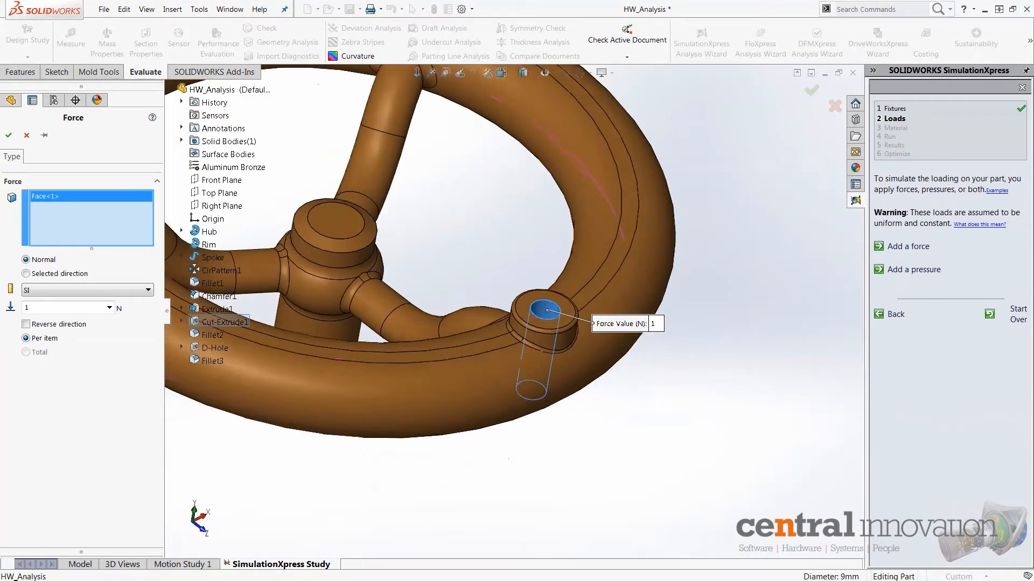
{"action": "scroll", "coordinate": [482, 216], "scroll_direction": "up", "scroll_amount": 4}
{"action": "scroll", "coordinate": [471, 215], "scroll_direction": "down", "scroll_amount": 2}
{"action": "scroll", "coordinate": [396, 285], "scroll_direction": "up", "scroll_amount": 2}
{"action": "scroll", "coordinate": [401, 288], "scroll_direction": "down", "scroll_amount": 2}
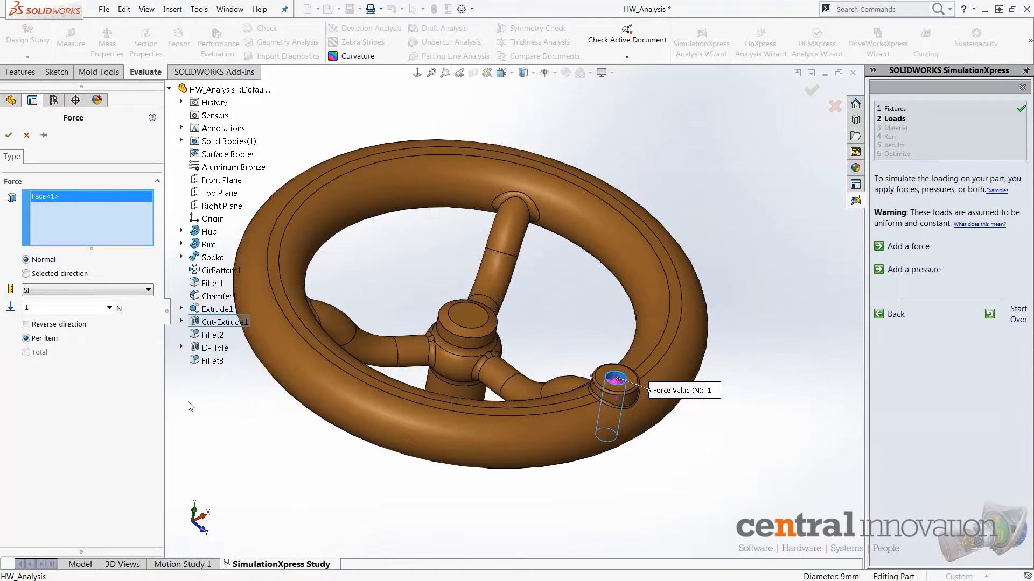
{"action": "scroll", "coordinate": [391, 272], "scroll_direction": "up", "scroll_amount": 1}
{"action": "scroll", "coordinate": [561, 372], "scroll_direction": "down", "scroll_amount": 3}
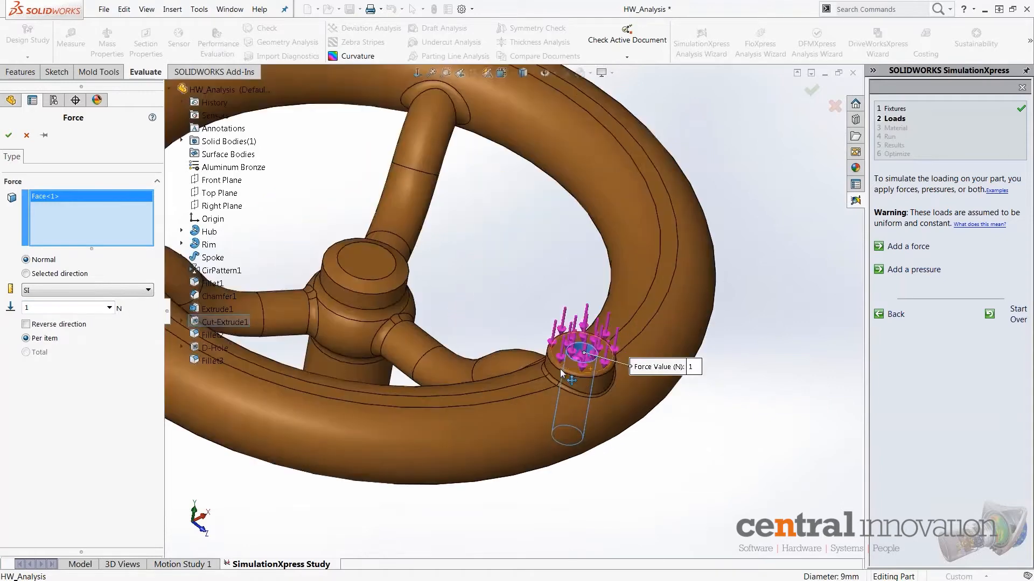
{"action": "scroll", "coordinate": [561, 372], "scroll_direction": "down", "scroll_amount": 3}
{"action": "scroll", "coordinate": [641, 338], "scroll_direction": "up", "scroll_amount": 1}
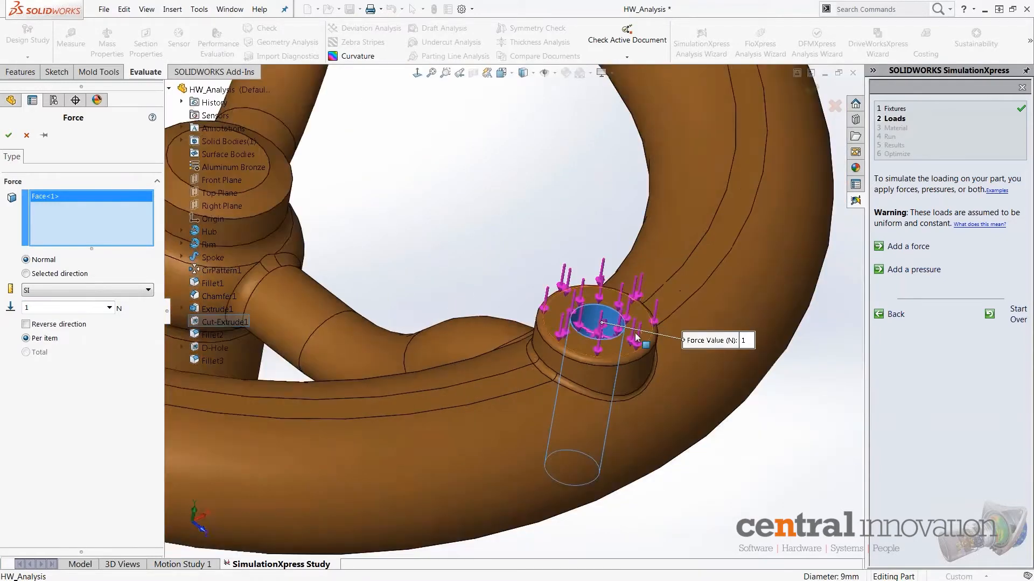
{"action": "scroll", "coordinate": [635, 337], "scroll_direction": "up", "scroll_amount": 7}
{"action": "scroll", "coordinate": [372, 260], "scroll_direction": "down", "scroll_amount": 2}
{"action": "middle_click_drag", "start_coordinate": [459, 270], "coordinate": [441, 285]}
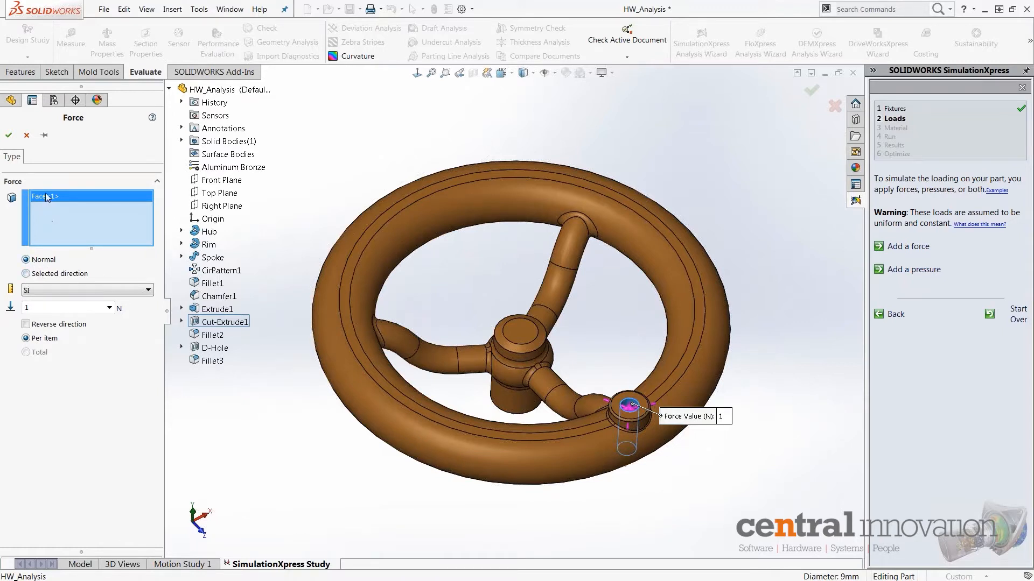
Set the force to a selected direction, using the Right Plane as the direction reference
{"action": "left_click", "coordinate": [32, 276]}
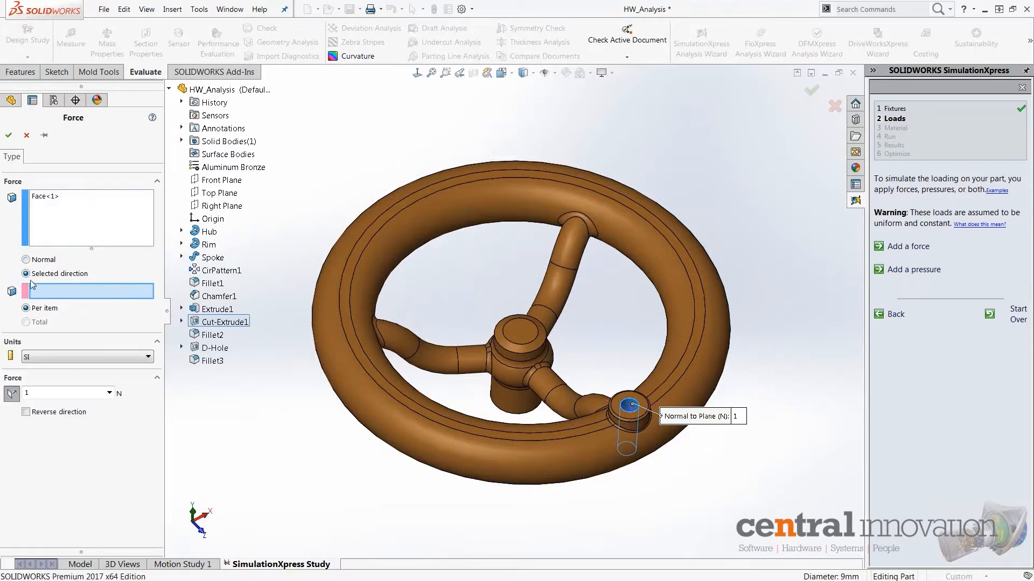
{"action": "left_click", "coordinate": [218, 207]}
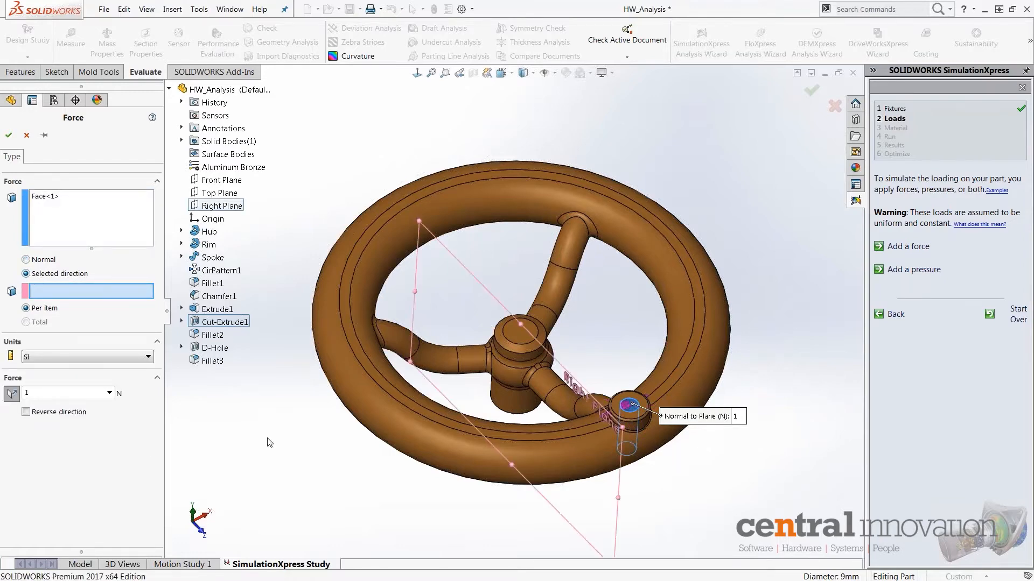
{"action": "middle_click_drag", "start_coordinate": [270, 443], "coordinate": [443, 428]}
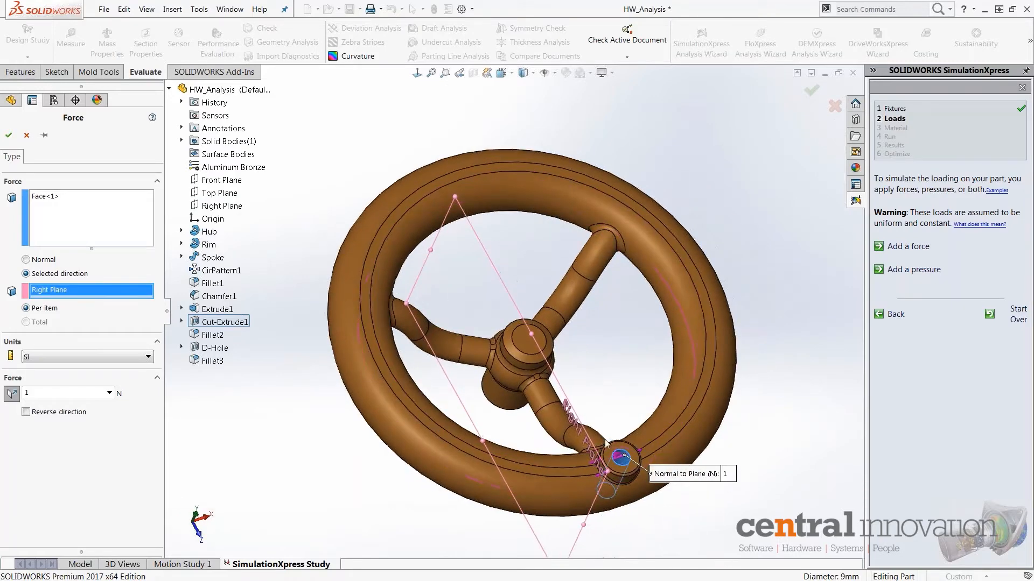
{"action": "scroll", "coordinate": [605, 439], "scroll_direction": "down", "scroll_amount": 5}
{"action": "scroll", "coordinate": [607, 433], "scroll_direction": "down", "scroll_amount": 2}
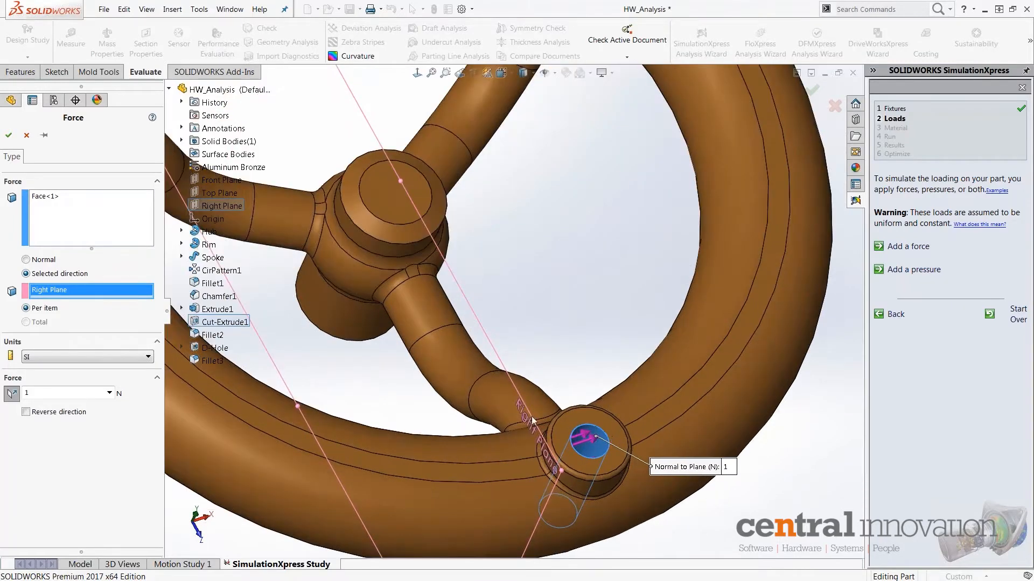
Set the force on the handle hole to 1000 N per item with its direction left unreversed, and accept it
{"action": "middle_click_drag", "start_coordinate": [618, 454], "coordinate": [639, 409]}
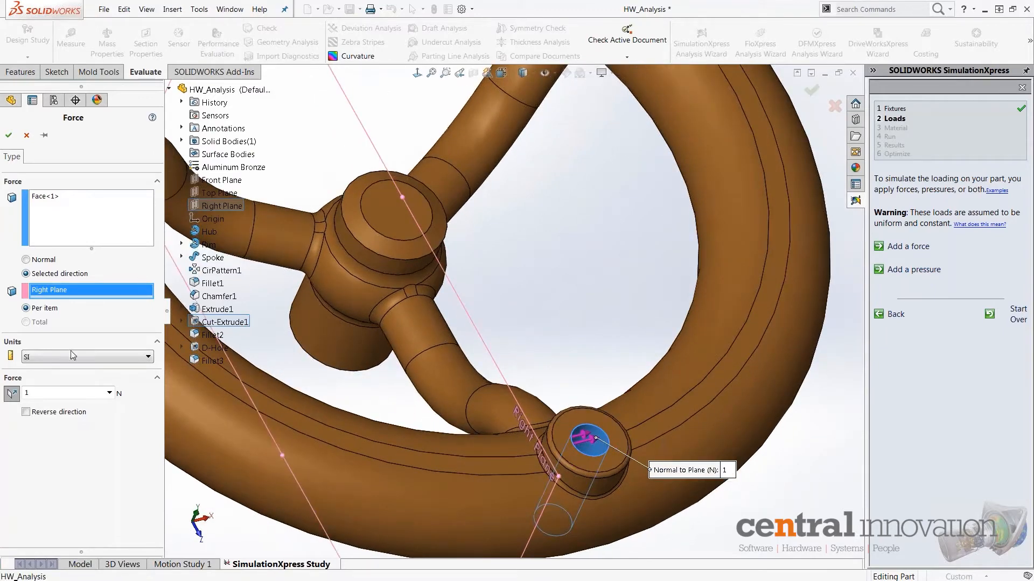
{"action": "left_click", "coordinate": [27, 412]}
{"action": "left_click", "coordinate": [26, 412]}
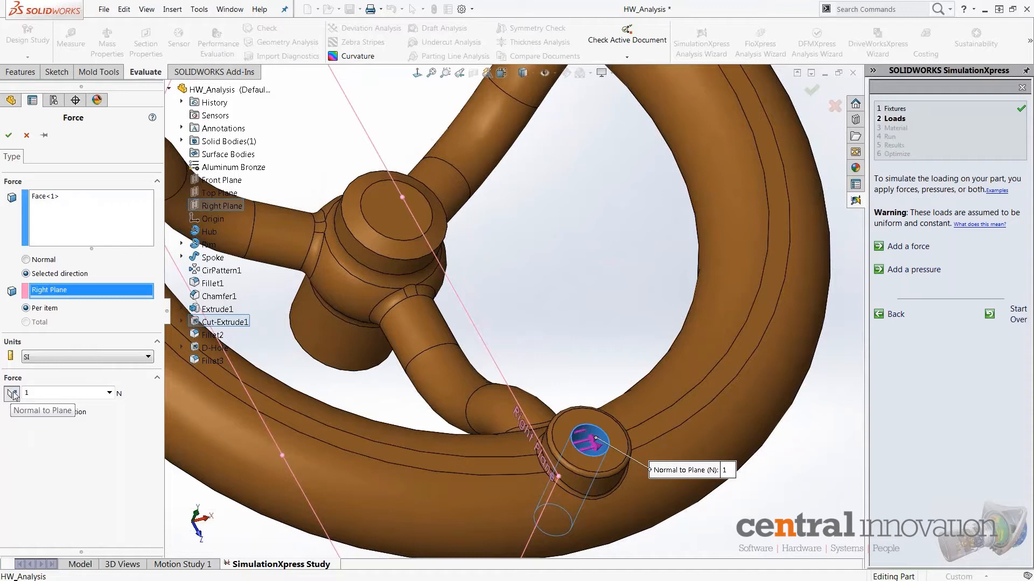
{"action": "middle_click_drag", "start_coordinate": [604, 378], "coordinate": [503, 315]}
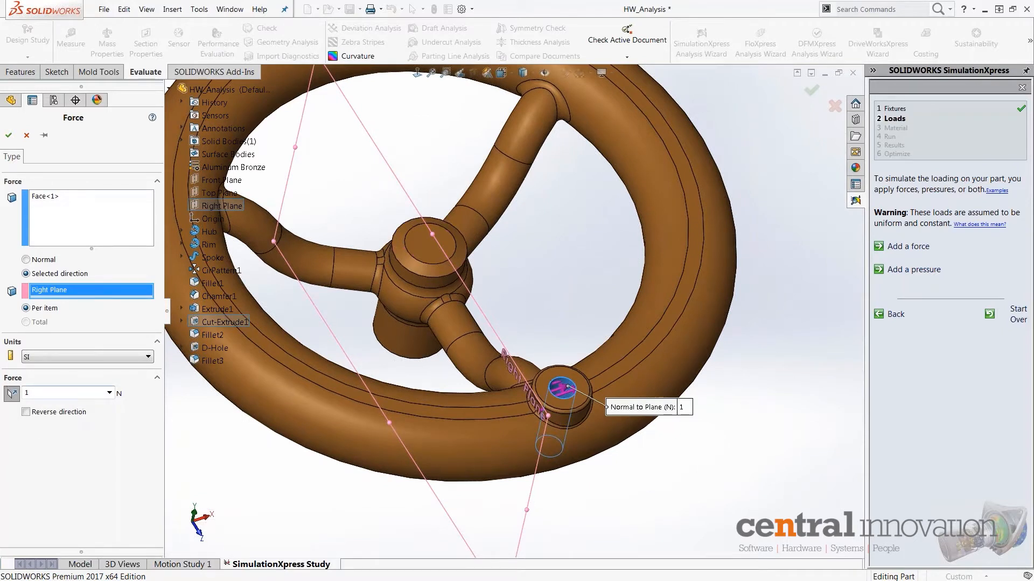
{"action": "left_click", "coordinate": [75, 393]}
{"action": "left_click", "coordinate": [8, 135]}
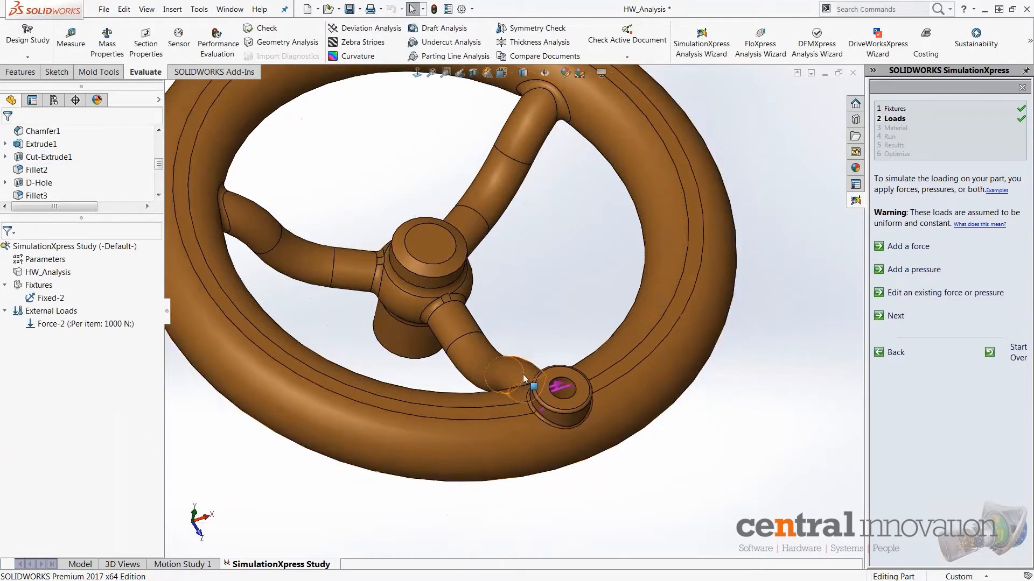
Check the applied force and fixture on the handwheel, and proceed from the study's loads to its material stage
{"action": "middle_click_drag", "start_coordinate": [531, 381], "coordinate": [544, 298]}
{"action": "scroll", "coordinate": [516, 293], "scroll_direction": "up", "scroll_amount": 4}
{"action": "scroll", "coordinate": [437, 291], "scroll_direction": "down", "scroll_amount": 3}
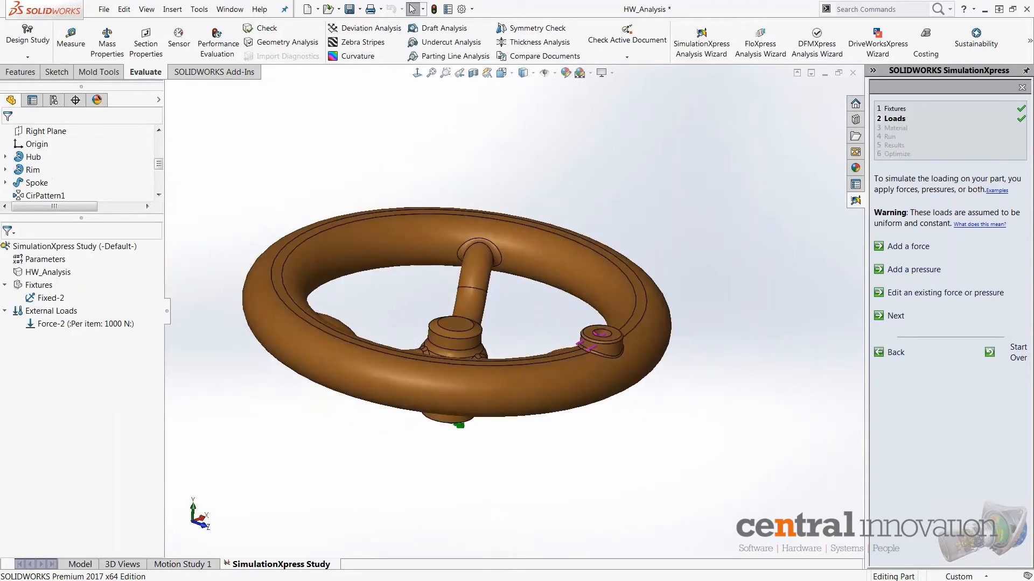
{"action": "middle_click_drag", "start_coordinate": [447, 307], "coordinate": [446, 291]}
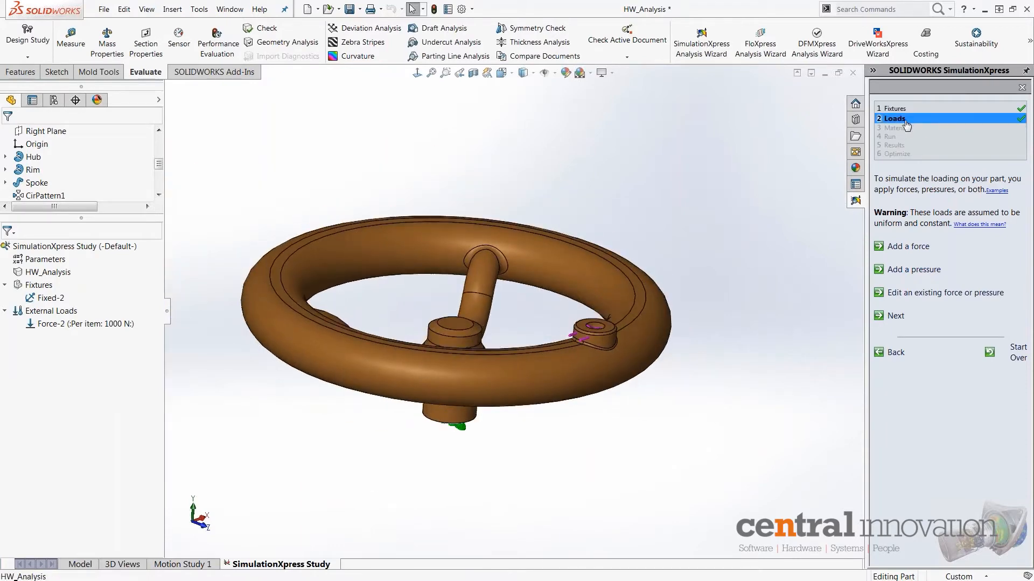
{"action": "left_click", "coordinate": [878, 316]}
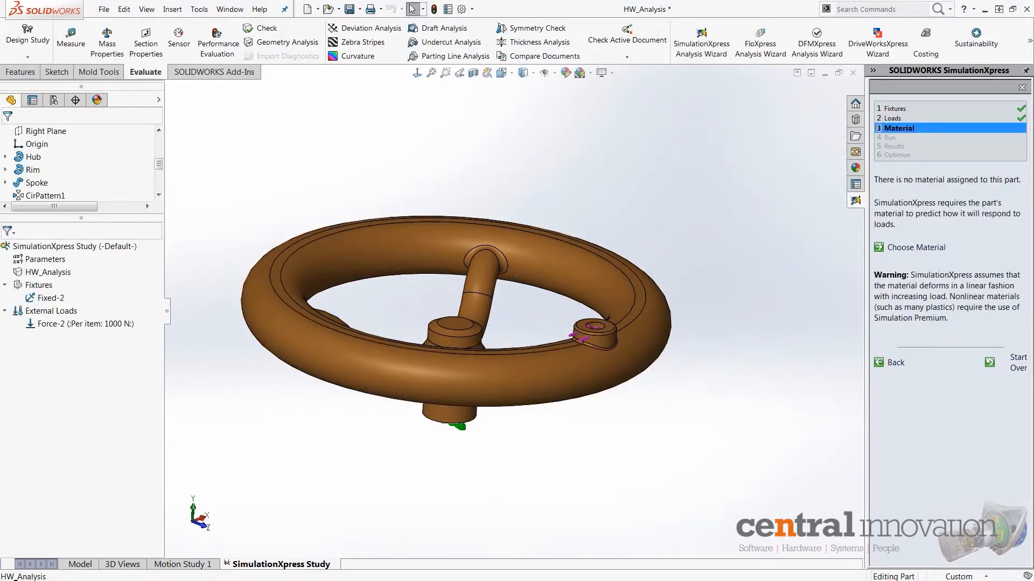
Assign Aluminum Bronze from the Copper Alloys category of SOLIDWORKS Materials to the part
{"action": "left_click", "coordinate": [907, 249]}
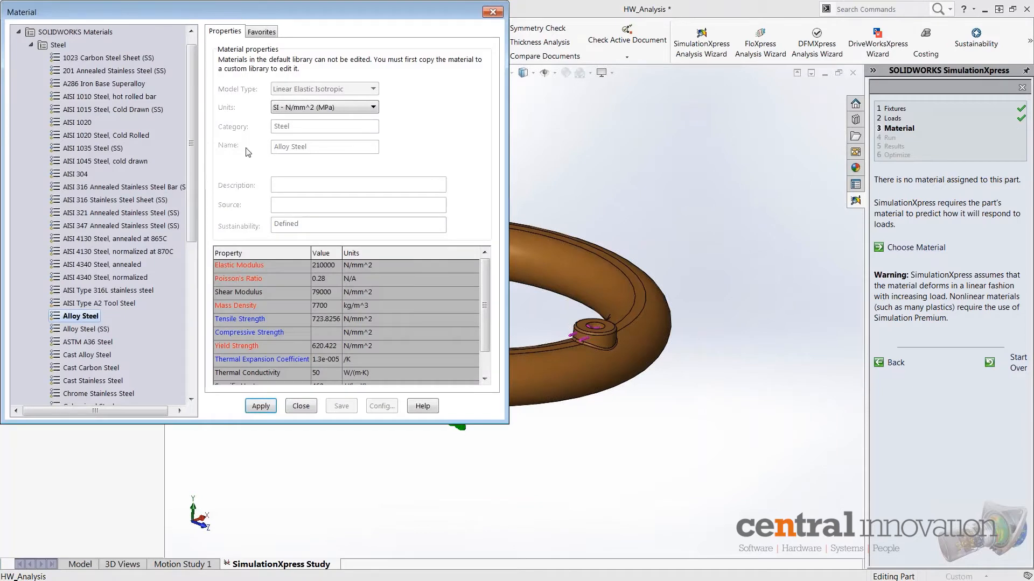
{"action": "scroll", "coordinate": [199, 140], "scroll_direction": "up", "scroll_amount": 1}
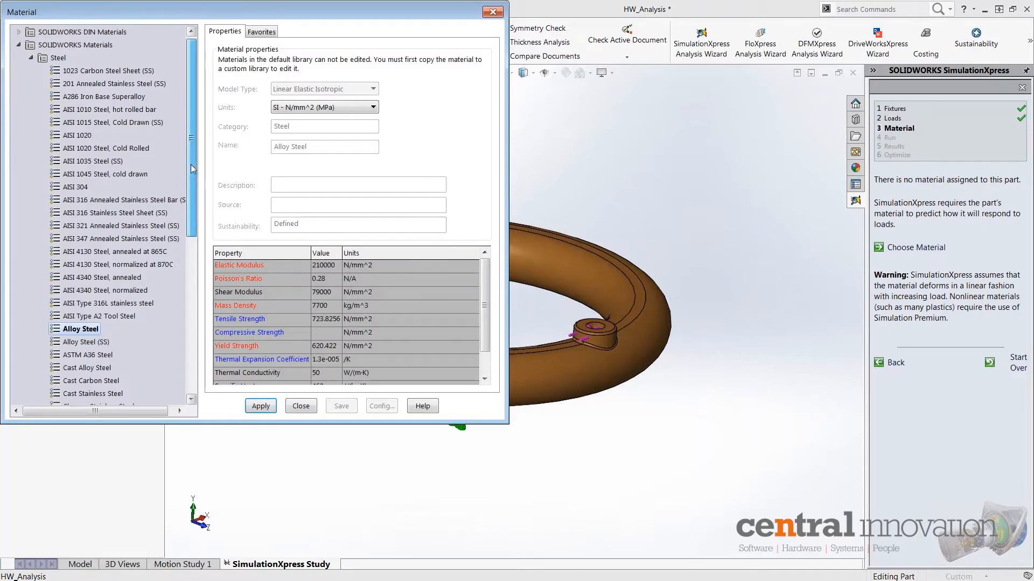
{"action": "left_click", "coordinate": [31, 57]}
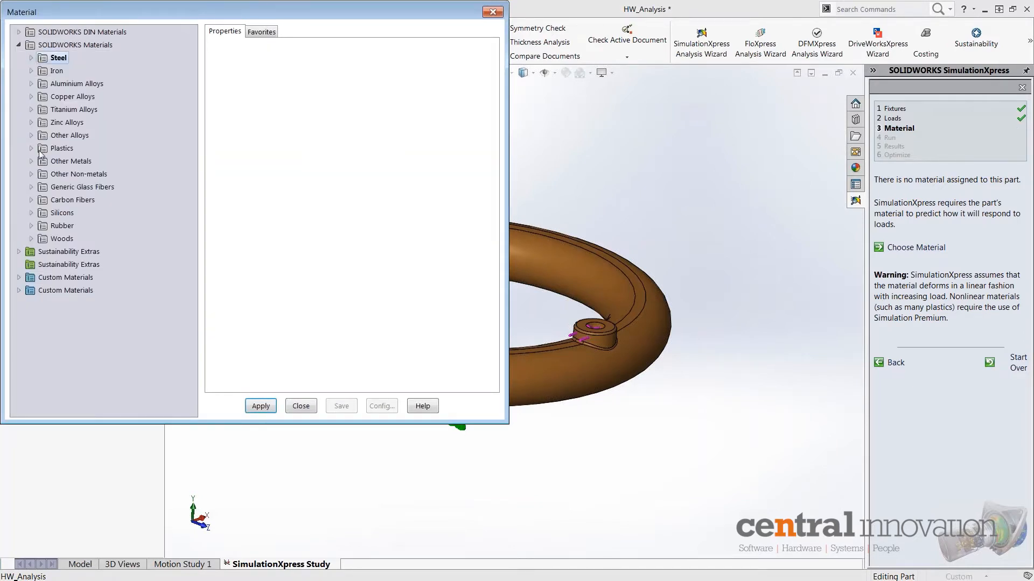
{"action": "left_click", "coordinate": [31, 97]}
{"action": "left_click", "coordinate": [92, 110]}
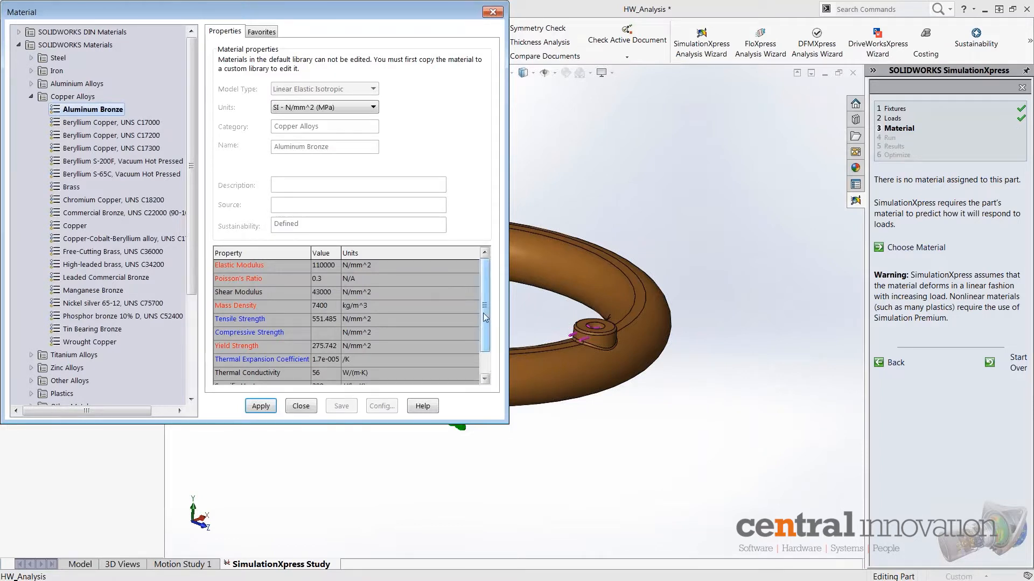
{"action": "scroll", "coordinate": [483, 312], "scroll_direction": "down", "scroll_amount": 1}
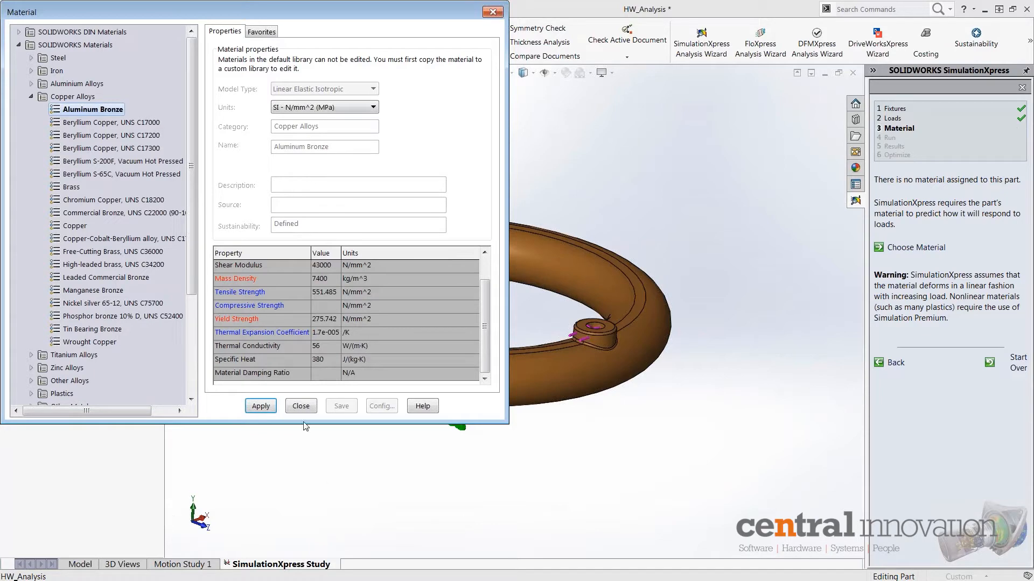
{"action": "left_click", "coordinate": [262, 407]}
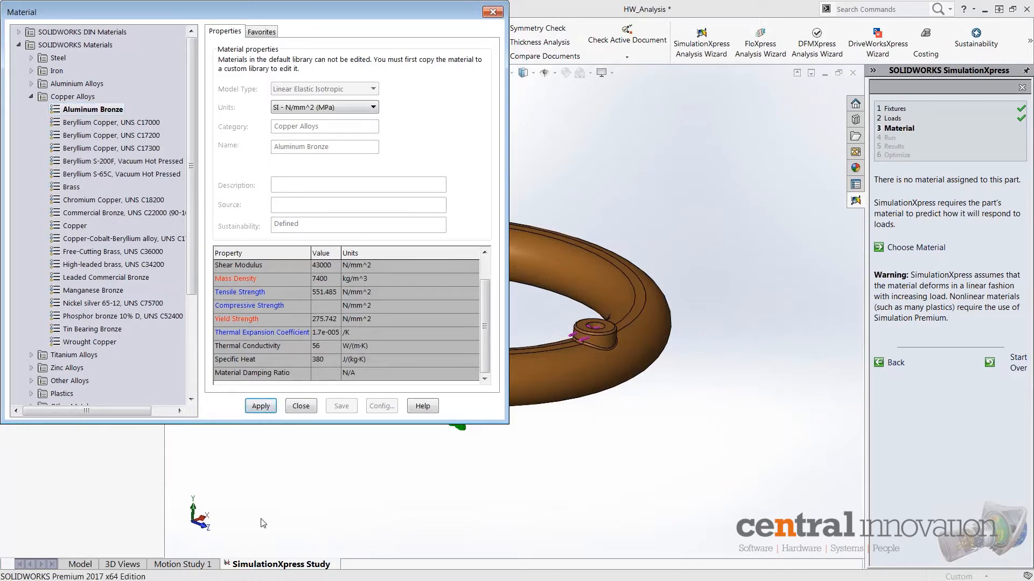
{"action": "left_click", "coordinate": [301, 406]}
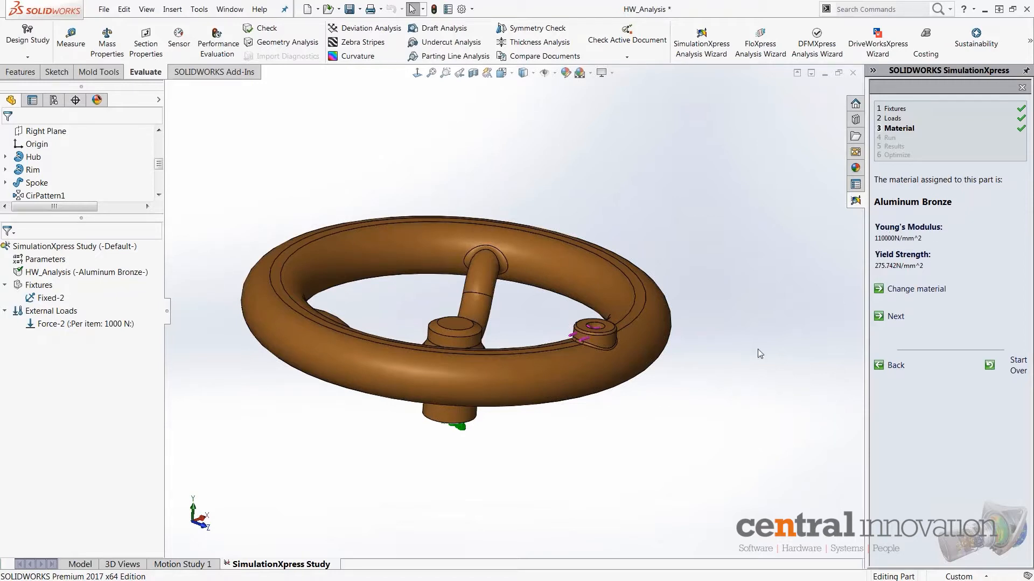
Proceed to the run stage and run the simulation with the default settings
{"action": "left_click", "coordinate": [896, 317]}
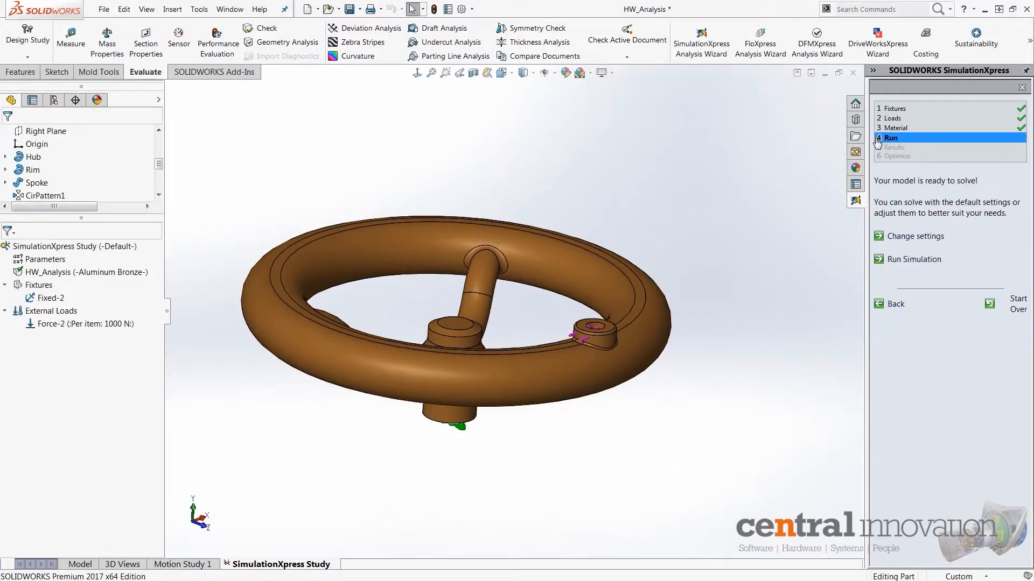
{"action": "middle_click_drag", "start_coordinate": [533, 302], "coordinate": [580, 325]}
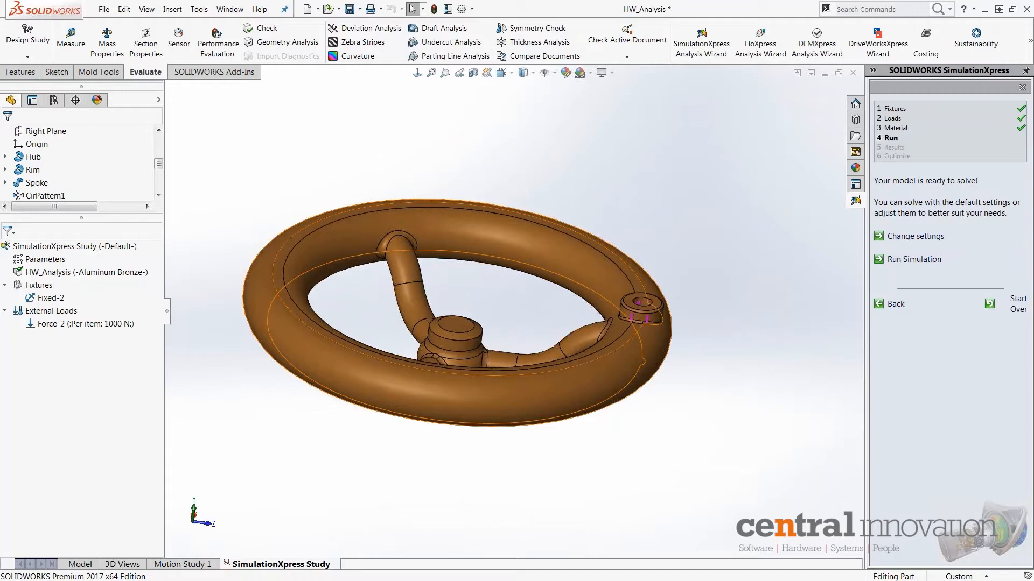
{"action": "middle_click_drag", "start_coordinate": [479, 302], "coordinate": [517, 350]}
{"action": "middle_click_drag", "start_coordinate": [492, 275], "coordinate": [409, 284]}
{"action": "scroll", "coordinate": [459, 277], "scroll_direction": "down", "scroll_amount": 1}
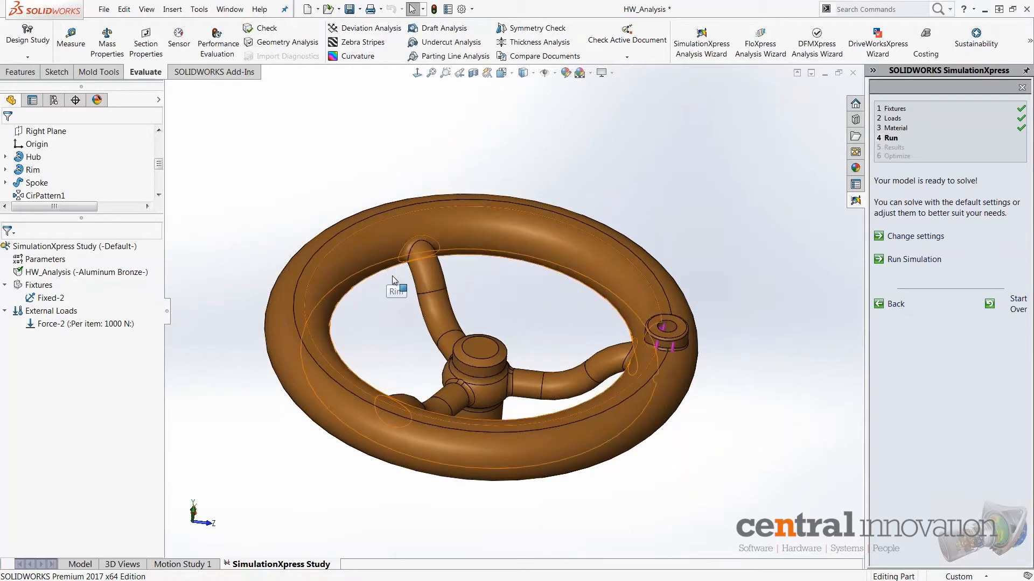
{"action": "left_click", "coordinate": [907, 260]}
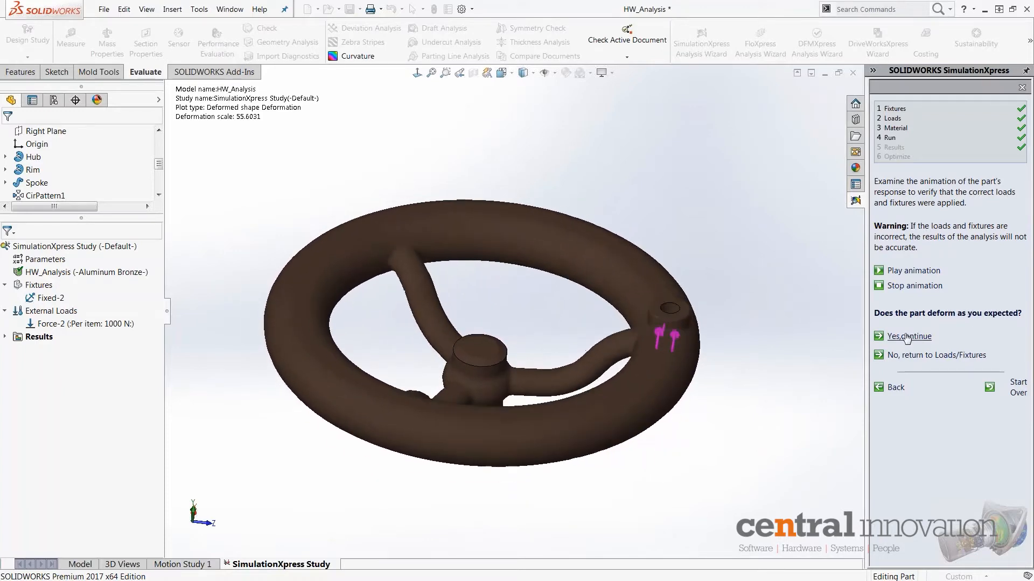
Examine the deformation animation around the handle hole and confirm that the part deforms as expected
{"action": "middle_click_drag", "start_coordinate": [638, 277], "coordinate": [585, 476]}
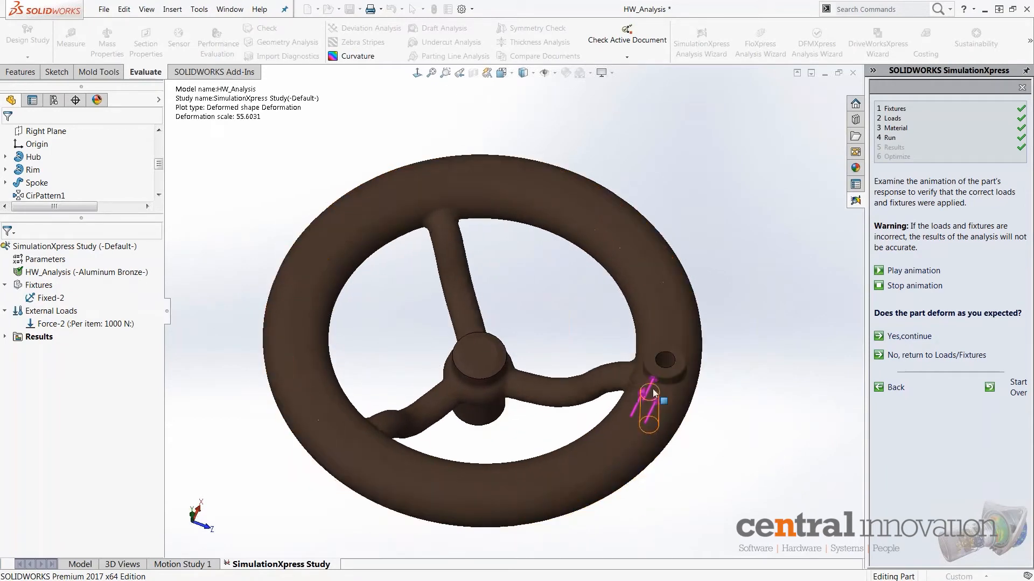
{"action": "middle_click_drag", "start_coordinate": [612, 443], "coordinate": [410, 482]}
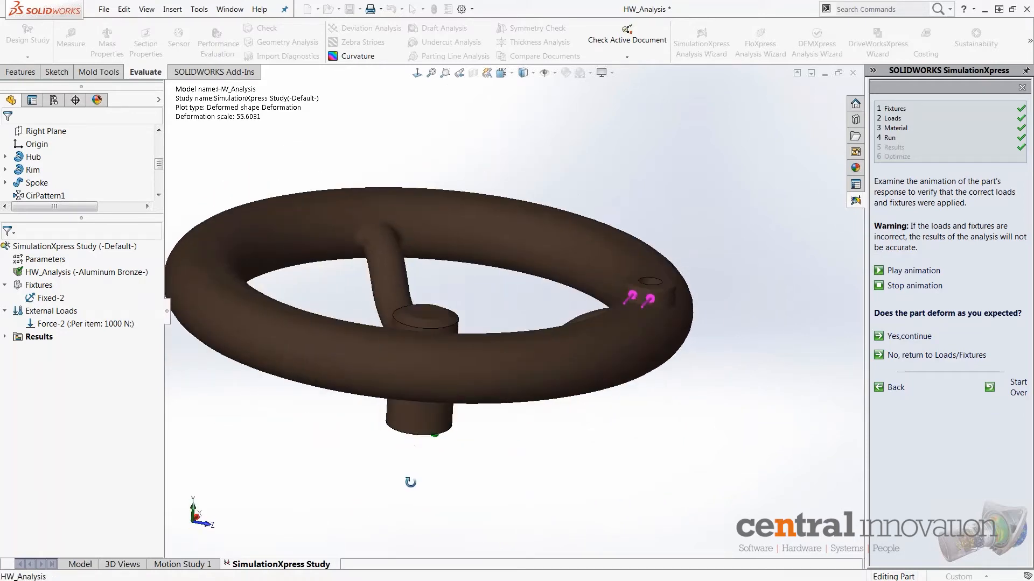
{"action": "scroll", "coordinate": [422, 280], "scroll_direction": "up", "scroll_amount": 3}
{"action": "scroll", "coordinate": [423, 280], "scroll_direction": "down", "scroll_amount": 1}
{"action": "middle_click_drag", "start_coordinate": [422, 280], "coordinate": [431, 385]}
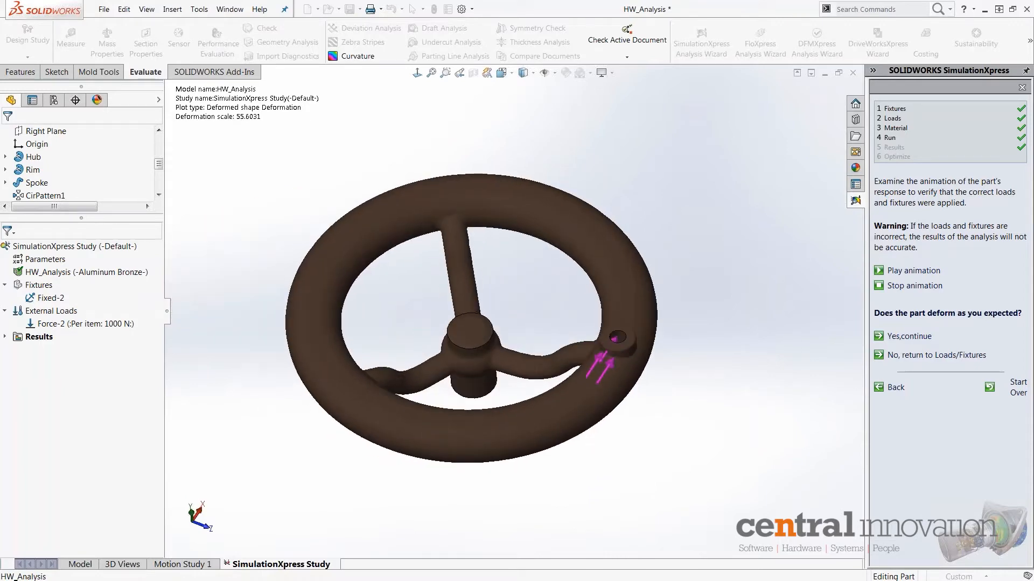
{"action": "left_click", "coordinate": [910, 336]}
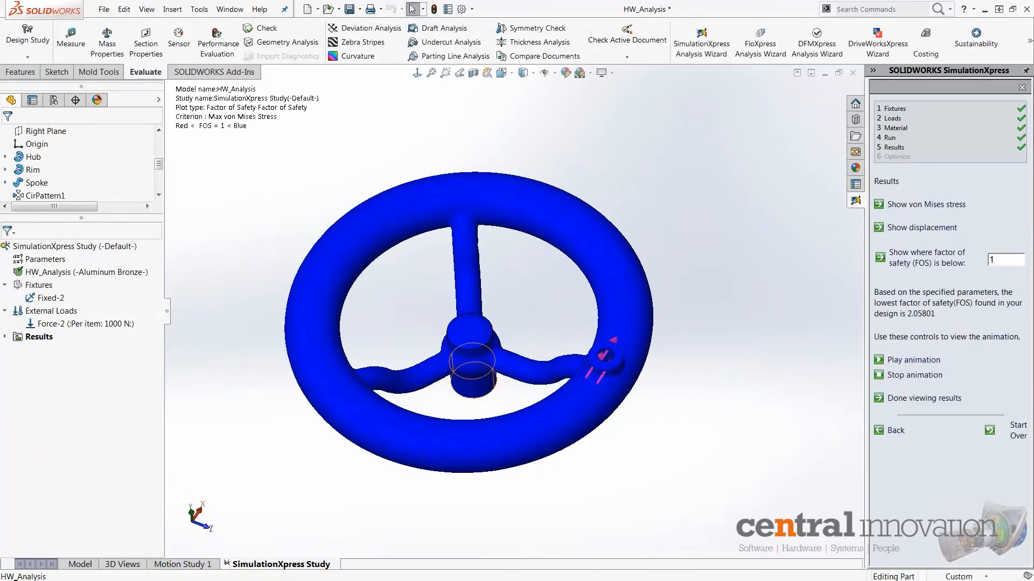
List the study's result plots and display the von Mises stress plot
{"action": "middle_click_drag", "start_coordinate": [484, 366], "coordinate": [487, 291]}
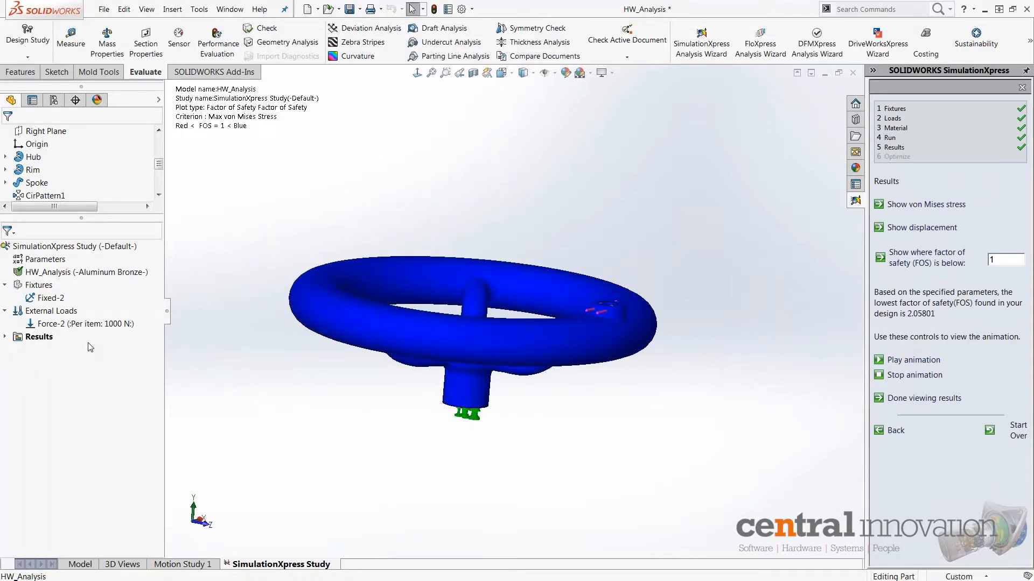
{"action": "left_click", "coordinate": [5, 337]}
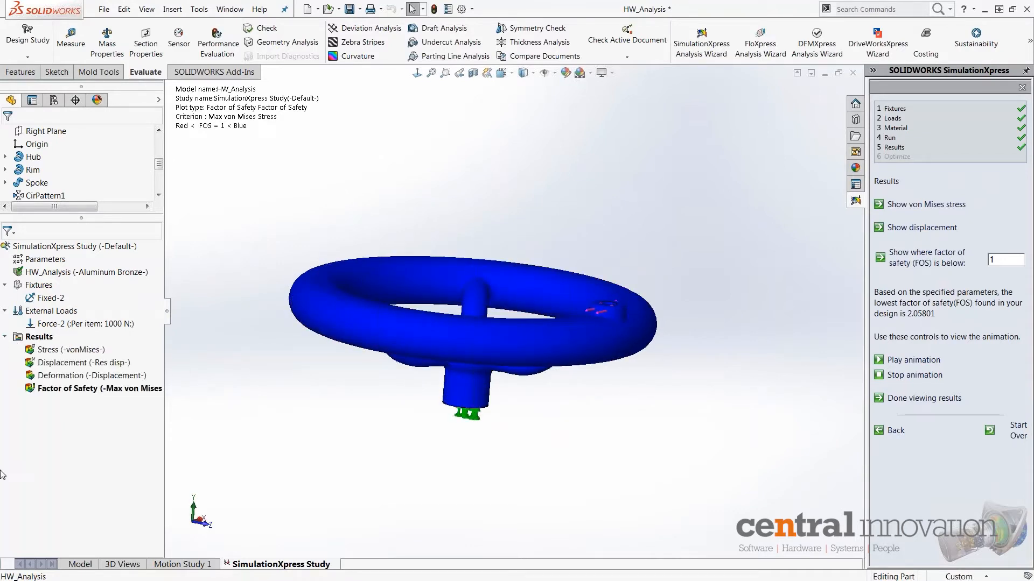
{"action": "double_click", "coordinate": [53, 350]}
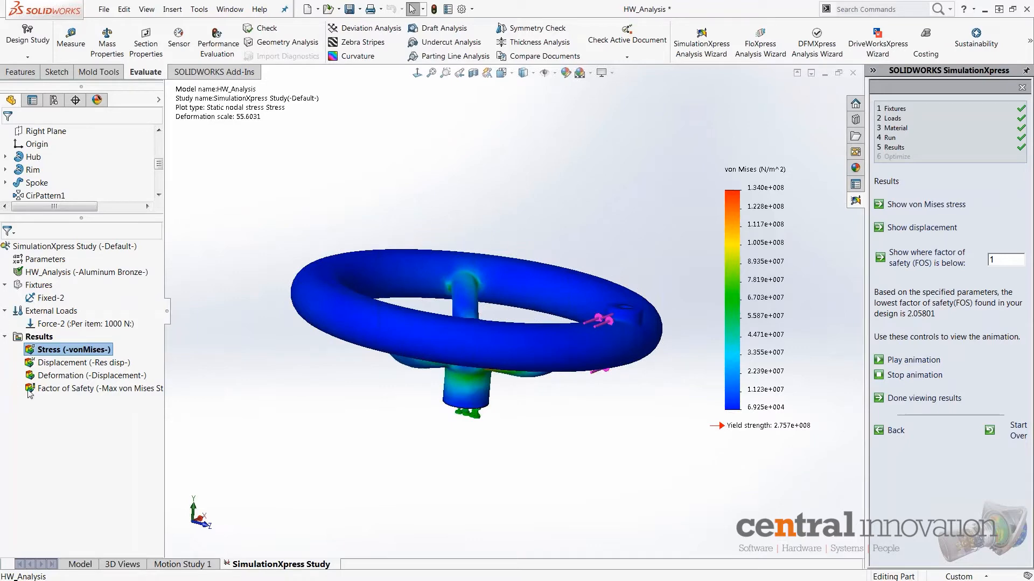
Examine the von Mises stress distribution on the hub and spokes against the color legend
{"action": "middle_click_drag", "start_coordinate": [345, 326], "coordinate": [627, 388]}
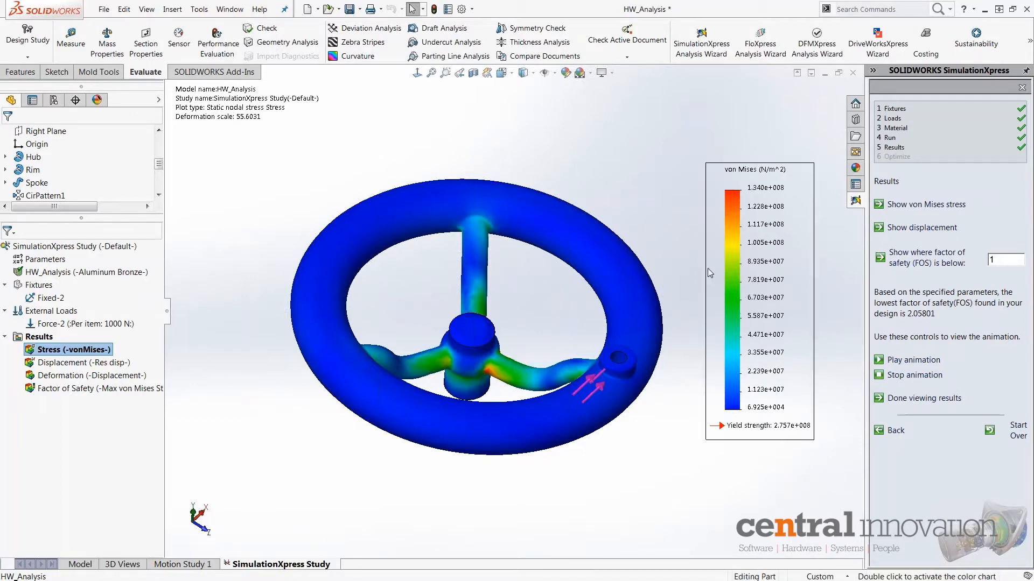
{"action": "middle_click_drag", "start_coordinate": [593, 216], "coordinate": [665, 347]}
{"action": "scroll", "coordinate": [510, 348], "scroll_direction": "down", "scroll_amount": 6}
{"action": "middle_click_drag", "start_coordinate": [512, 350], "coordinate": [459, 154]}
{"action": "middle_click_drag", "start_coordinate": [477, 369], "coordinate": [509, 442]}
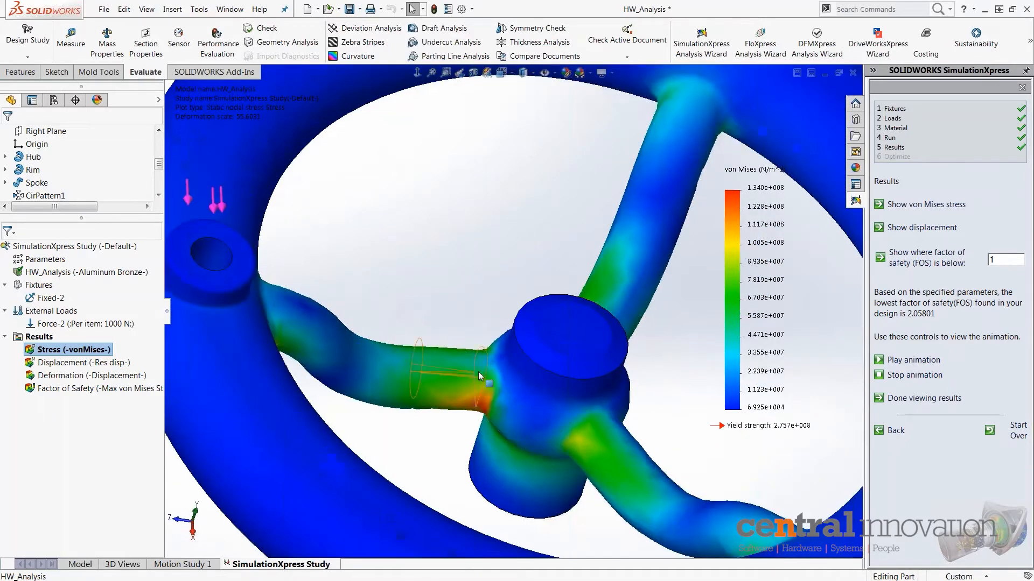
Inspect the stress concentration up close where the spoke beneath the handle hole meets the rim
{"action": "scroll", "coordinate": [425, 337], "scroll_direction": "up", "scroll_amount": 2}
{"action": "middle_click_drag", "start_coordinate": [422, 350], "coordinate": [326, 190]}
{"action": "scroll", "coordinate": [338, 317], "scroll_direction": "down", "scroll_amount": 3}
{"action": "middle_click_drag", "start_coordinate": [379, 278], "coordinate": [330, 202]}
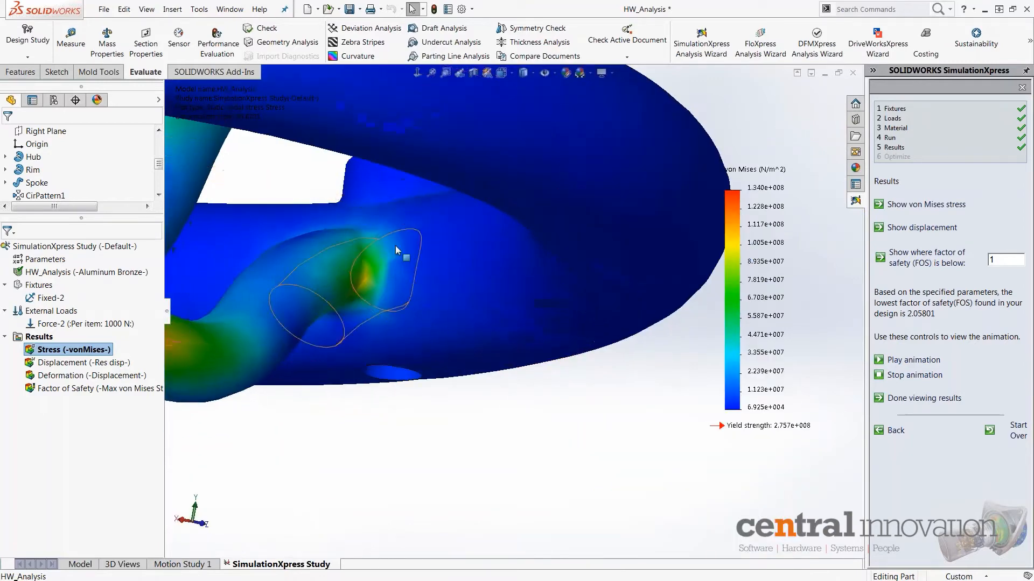
{"action": "scroll", "coordinate": [396, 250], "scroll_direction": "down", "scroll_amount": 5}
{"action": "middle_click_drag", "start_coordinate": [397, 250], "coordinate": [386, 192]}
{"action": "scroll", "coordinate": [763, 296], "scroll_direction": "up", "scroll_amount": 8}
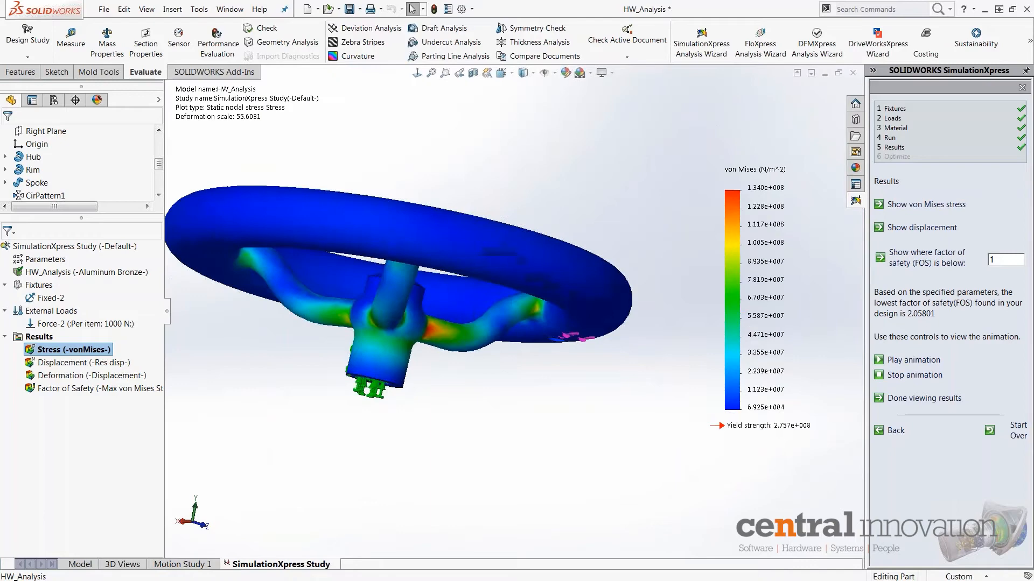
Inspect the peak stress area up close where the loaded spoke joins the hub
{"action": "middle_click_drag", "start_coordinate": [479, 324], "coordinate": [426, 326]}
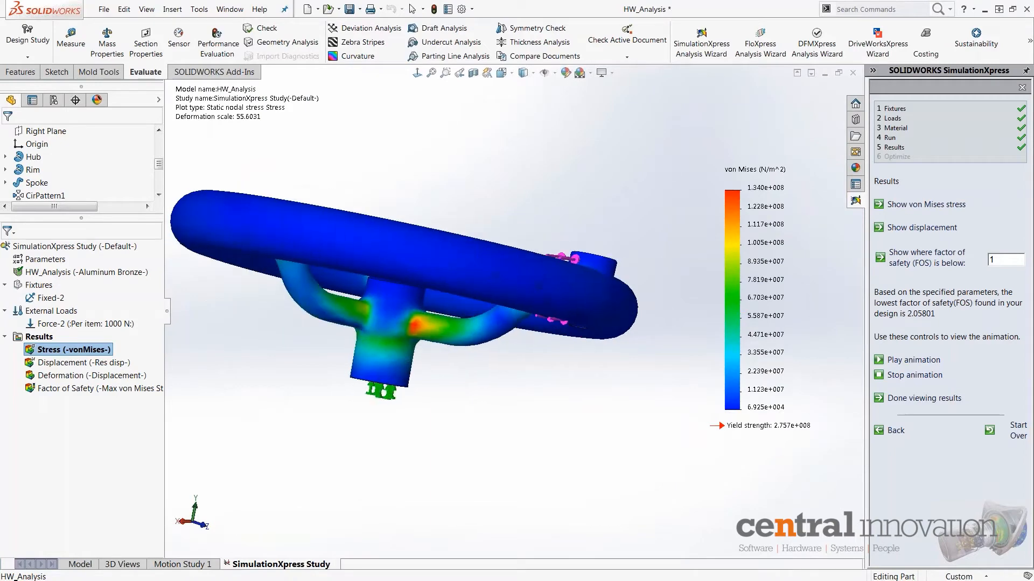
{"action": "scroll", "coordinate": [423, 327], "scroll_direction": "down", "scroll_amount": 9}
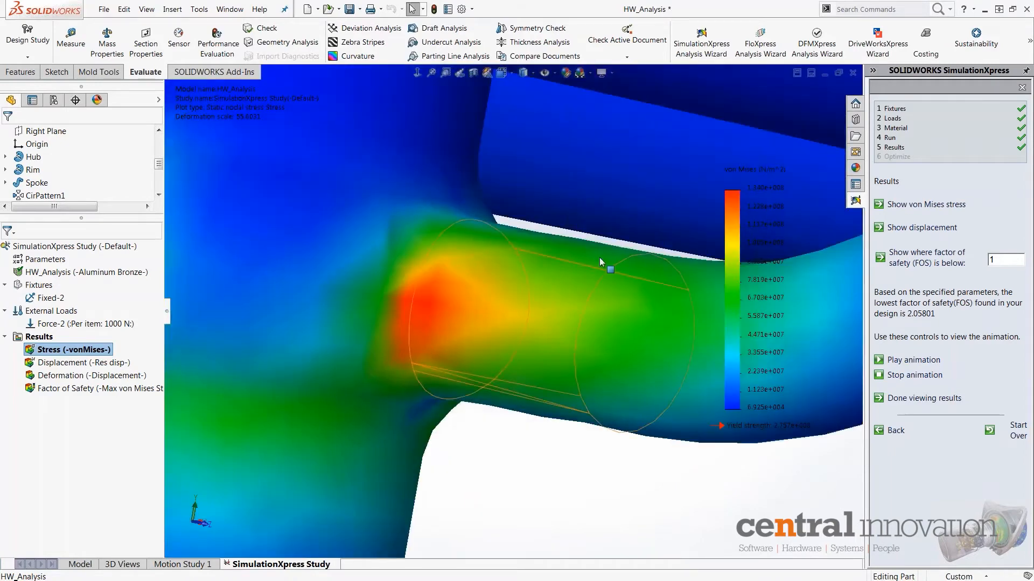
{"action": "middle_click_drag", "start_coordinate": [474, 323], "coordinate": [181, 329]}
{"action": "scroll", "coordinate": [173, 331], "scroll_direction": "up", "scroll_amount": 8}
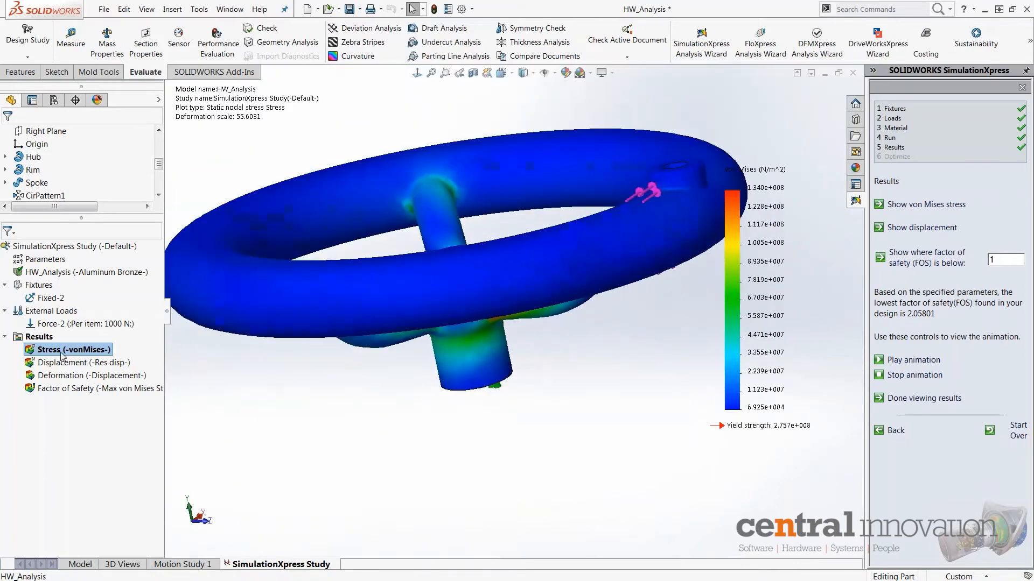
Display the resultant displacement plot and examine the displacement across the rim and handle boss
{"action": "double_click", "coordinate": [80, 364]}
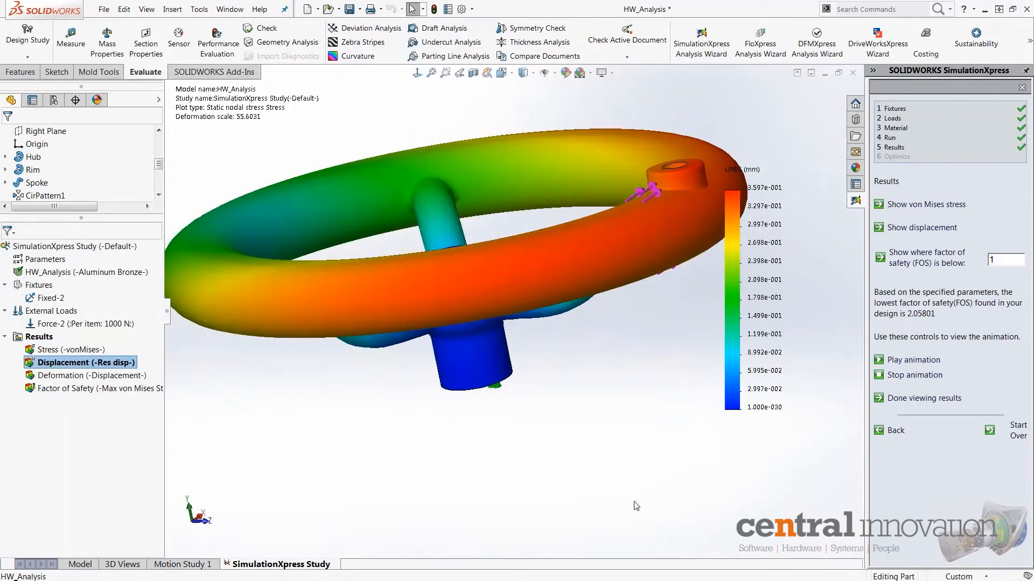
{"action": "middle_click_drag", "start_coordinate": [524, 348], "coordinate": [591, 300]}
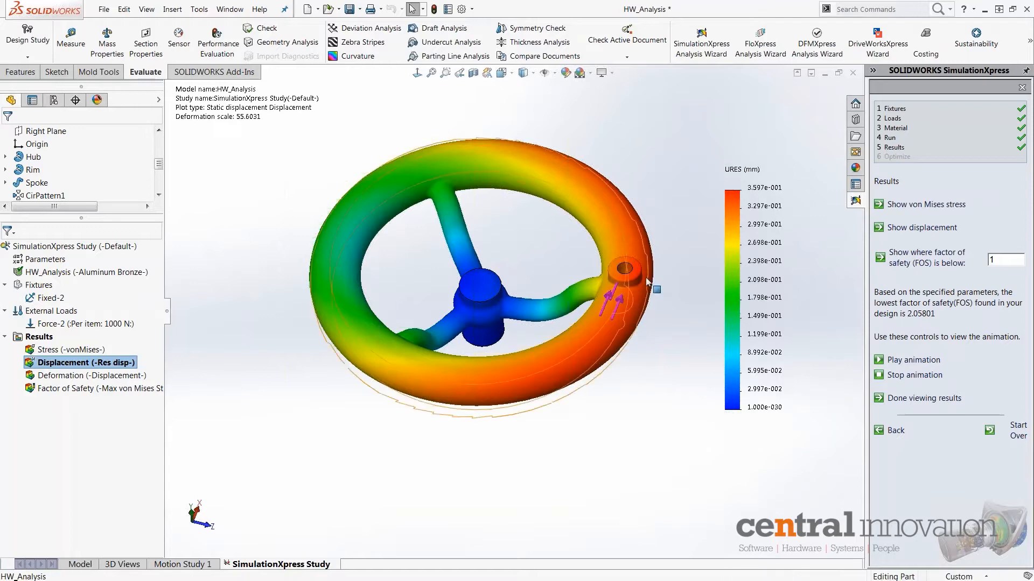
{"action": "middle_click_drag", "start_coordinate": [618, 285], "coordinate": [609, 249]}
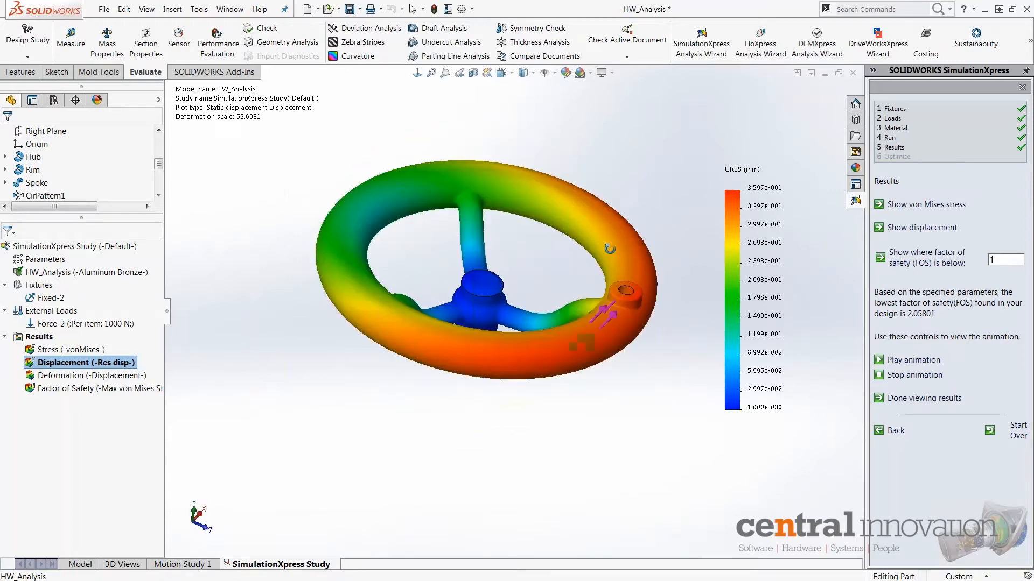
Display the Factor of Safety plot and examine the rim, spokes and hub for areas below a factor of 1
{"action": "double_click", "coordinate": [58, 389]}
{"action": "middle_click_drag", "start_coordinate": [683, 385], "coordinate": [754, 439]}
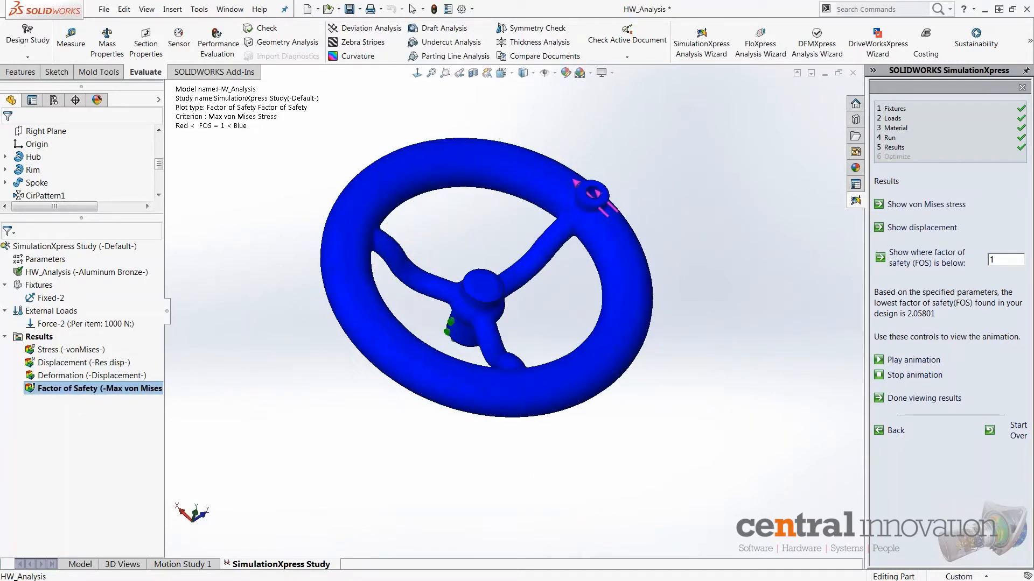
{"action": "scroll", "coordinate": [606, 177], "scroll_direction": "down", "scroll_amount": 5}
{"action": "middle_click_drag", "start_coordinate": [606, 178], "coordinate": [478, 279]}
{"action": "scroll", "coordinate": [488, 202], "scroll_direction": "up", "scroll_amount": 4}
{"action": "scroll", "coordinate": [488, 202], "scroll_direction": "down", "scroll_amount": 4}
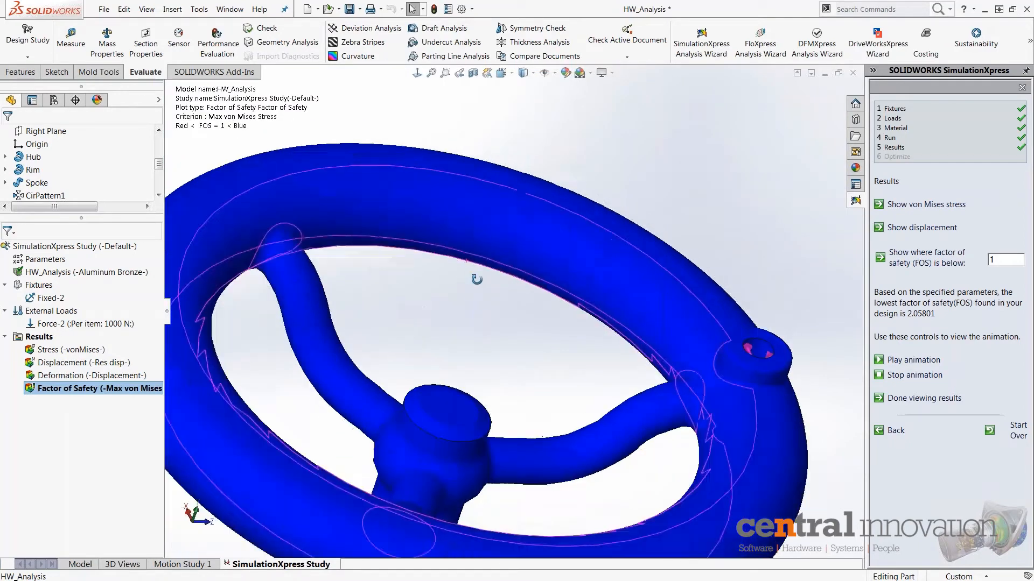
Check the factor of safety threshold and the lowest reported factor against the plotted handwheel from several angles
{"action": "double_click", "coordinate": [992, 257]}
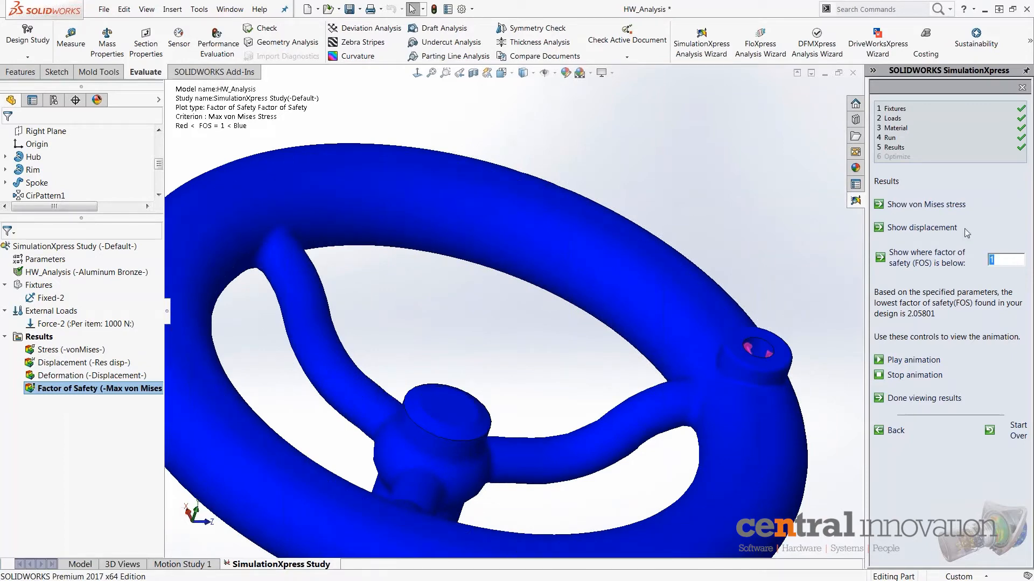
{"action": "middle_click_drag", "start_coordinate": [626, 410], "coordinate": [550, 486]}
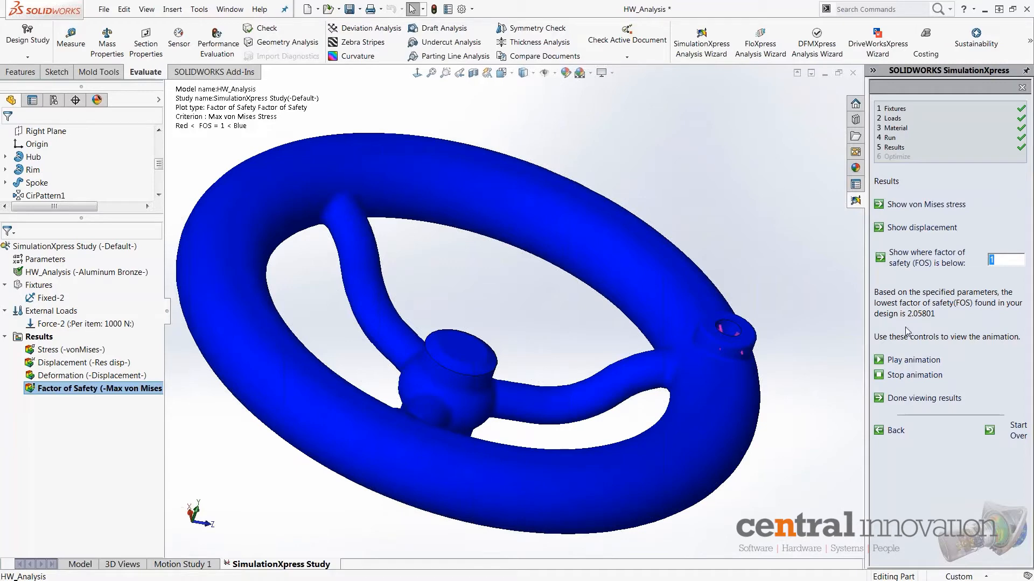
{"action": "scroll", "coordinate": [472, 322], "scroll_direction": "up", "scroll_amount": 3}
{"action": "middle_click_drag", "start_coordinate": [472, 322], "coordinate": [514, 326]}
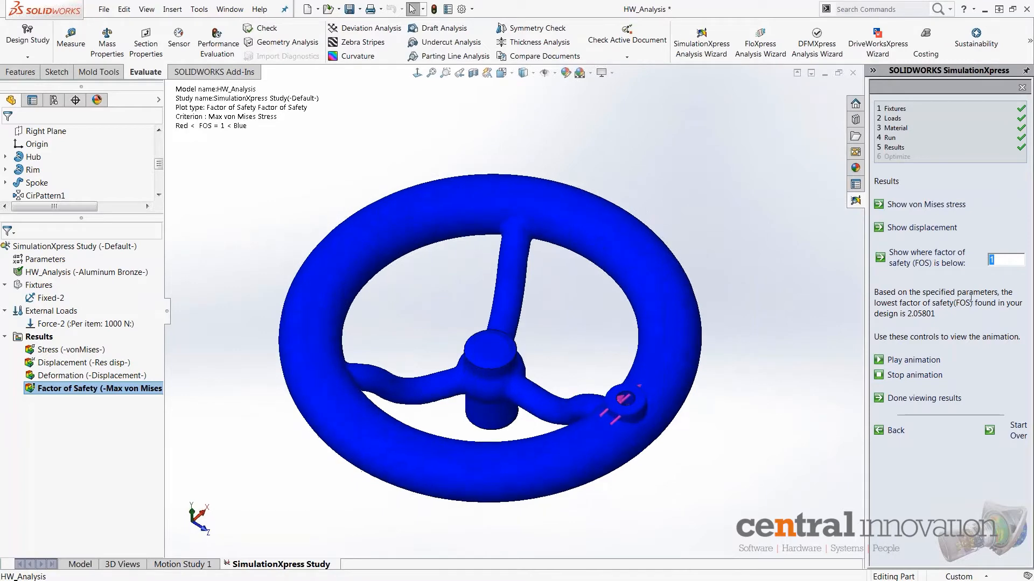
{"action": "middle_click_drag", "start_coordinate": [530, 431], "coordinate": [459, 365]}
{"action": "scroll", "coordinate": [490, 399], "scroll_direction": "down", "scroll_amount": 2}
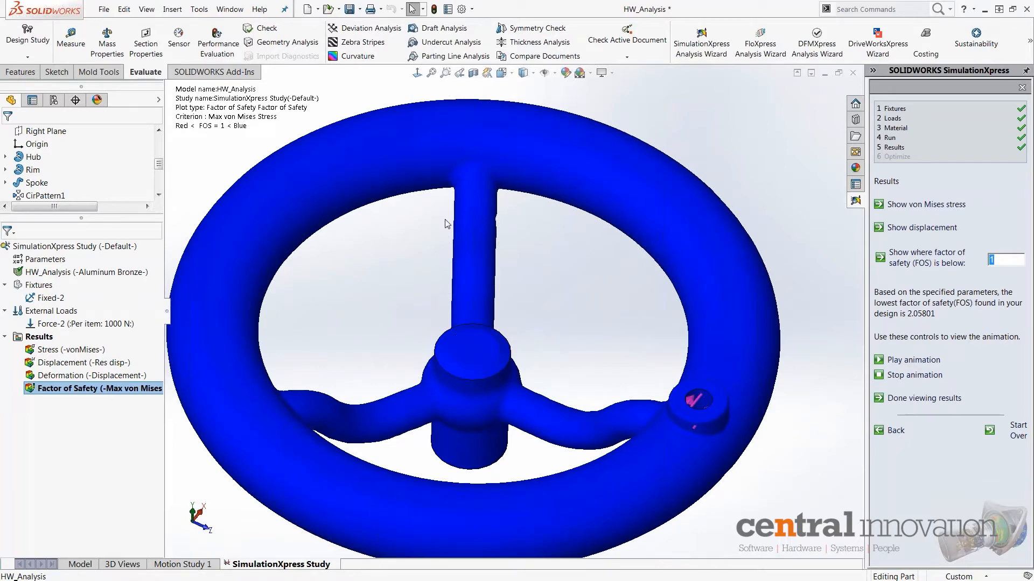
{"action": "middle_click_drag", "start_coordinate": [457, 218], "coordinate": [469, 178]}
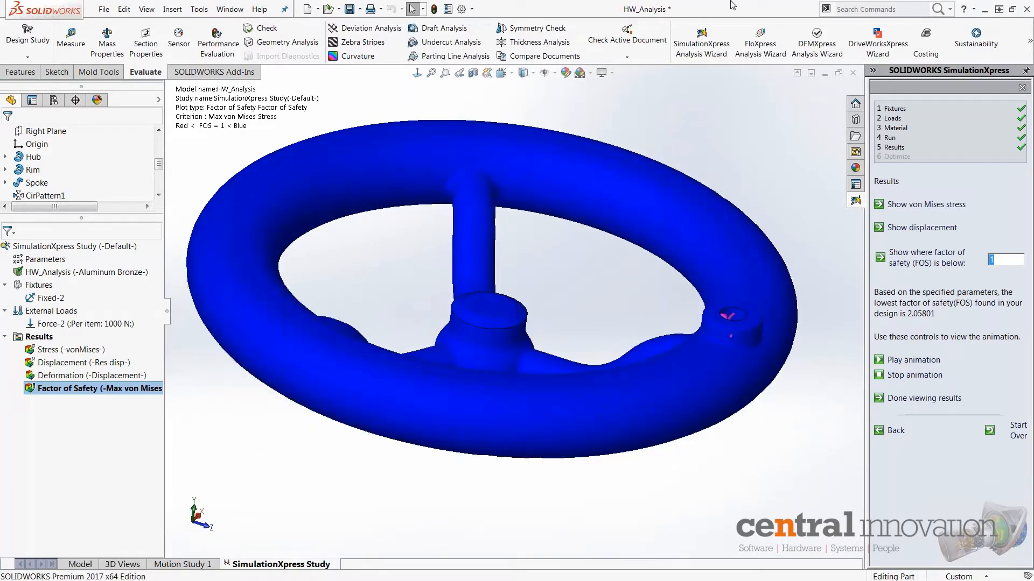
{"action": "middle_click_drag", "start_coordinate": [561, 305], "coordinate": [547, 312]}
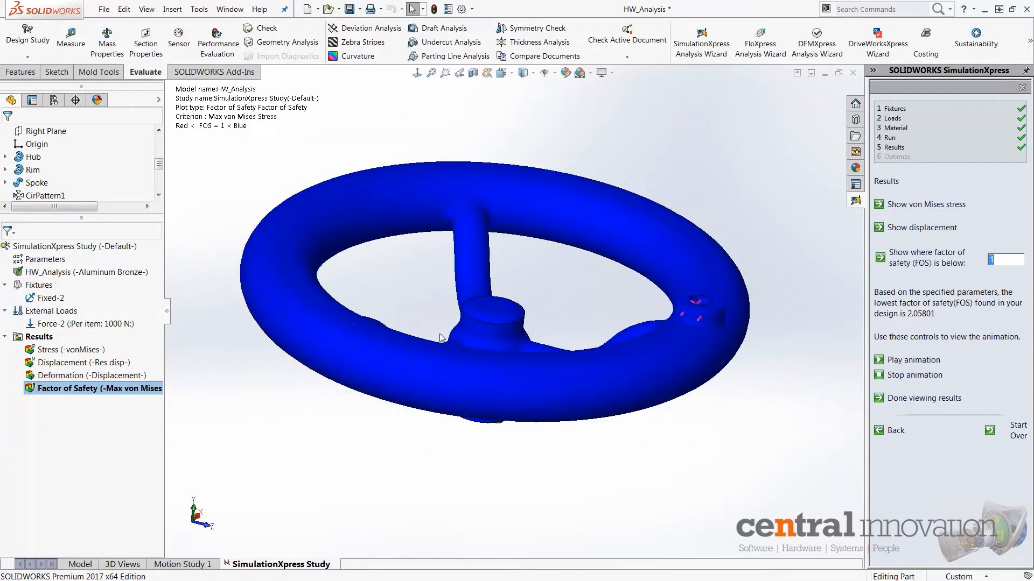
Inspect the factor of safety plot up close from the side around the rim and lower hub
{"action": "mouse_move", "coordinate": [663, 418]}
{"action": "middle_mouse_down"}
{"action": "mouse_move", "coordinate": [664, 402]}
{"action": "mouse_move", "coordinate": [483, 232]}
{"action": "mouse_move", "coordinate": [406, 321]}
{"action": "mouse_move", "coordinate": [476, 305]}
{"action": "mouse_move", "coordinate": [499, 268]}
{"action": "mouse_move", "coordinate": [523, 276]}
{"action": "mouse_move", "coordinate": [561, 268]}
{"action": "mouse_move", "coordinate": [487, 341]}
{"action": "mouse_move", "coordinate": [491, 354]}
{"action": "mouse_move", "coordinate": [508, 276]}
{"action": "mouse_move", "coordinate": [500, 311]}
{"action": "middle_mouse_up"}
{"action": "scroll", "coordinate": [505, 328], "scroll_direction": "down", "scroll_amount": 2}
{"action": "scroll", "coordinate": [490, 344], "scroll_direction": "down", "scroll_amount": 3}
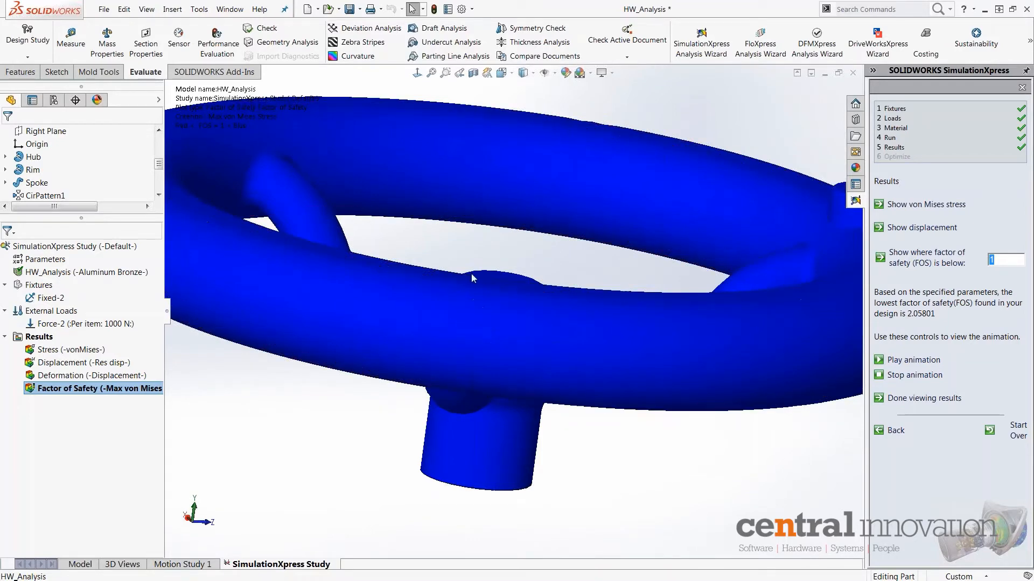
{"action": "scroll", "coordinate": [470, 273], "scroll_direction": "up", "scroll_amount": 2}
{"action": "mouse_move", "coordinate": [471, 273]}
{"action": "middle_mouse_down"}
{"action": "mouse_move", "coordinate": [472, 313]}
{"action": "mouse_move", "coordinate": [464, 234]}
{"action": "mouse_move", "coordinate": [459, 277]}
{"action": "middle_mouse_up"}
{"action": "scroll", "coordinate": [612, 266], "scroll_direction": "up", "scroll_amount": 1}
{"action": "middle_click_drag", "start_coordinate": [572, 238], "coordinate": [555, 308]}
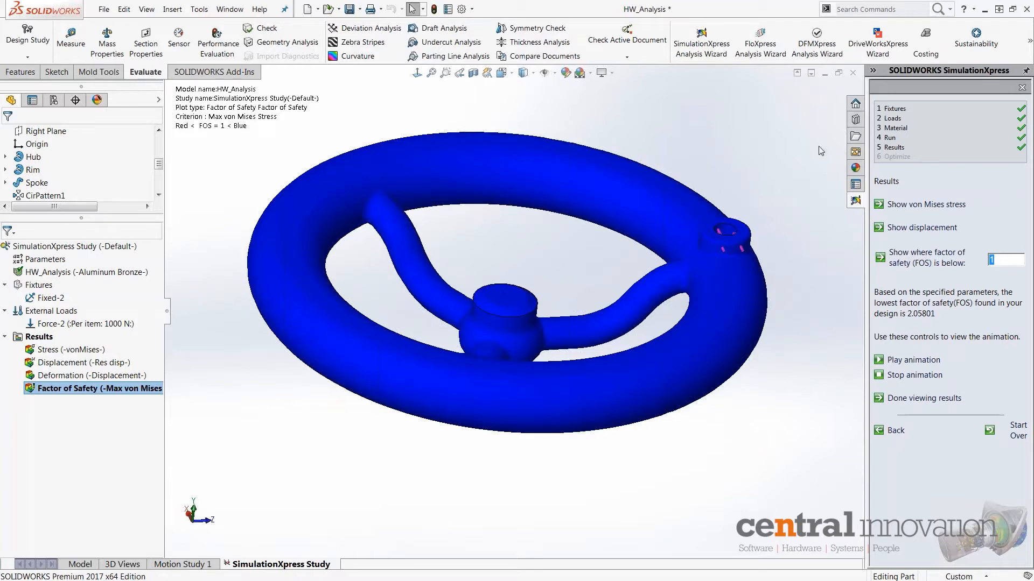
Close the HW_Analysis part to return to the Handweel Assembly and load the SOLIDWORKS Simulation add-in
{"action": "left_click", "coordinate": [851, 74]}
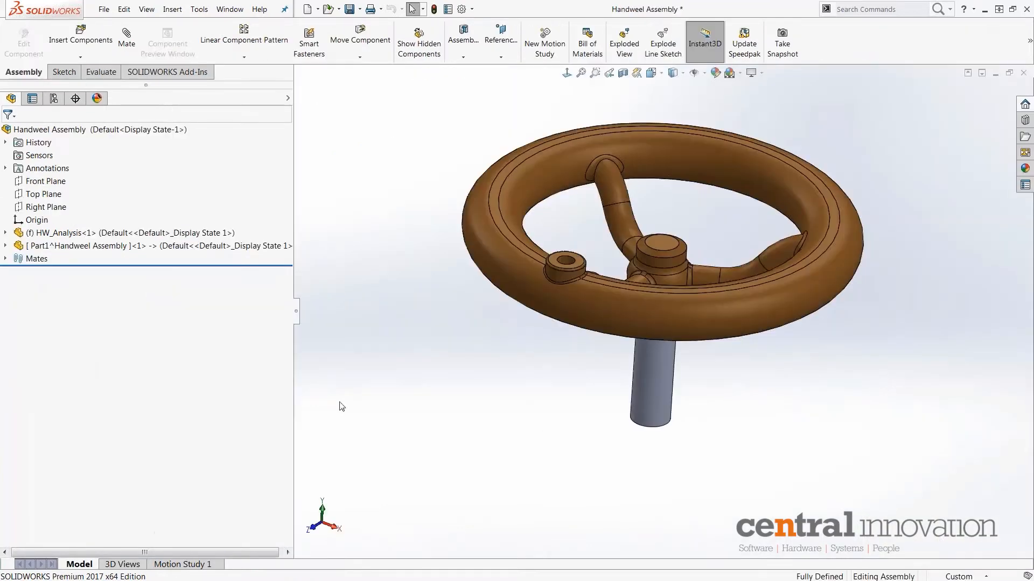
{"action": "left_click", "coordinate": [163, 76]}
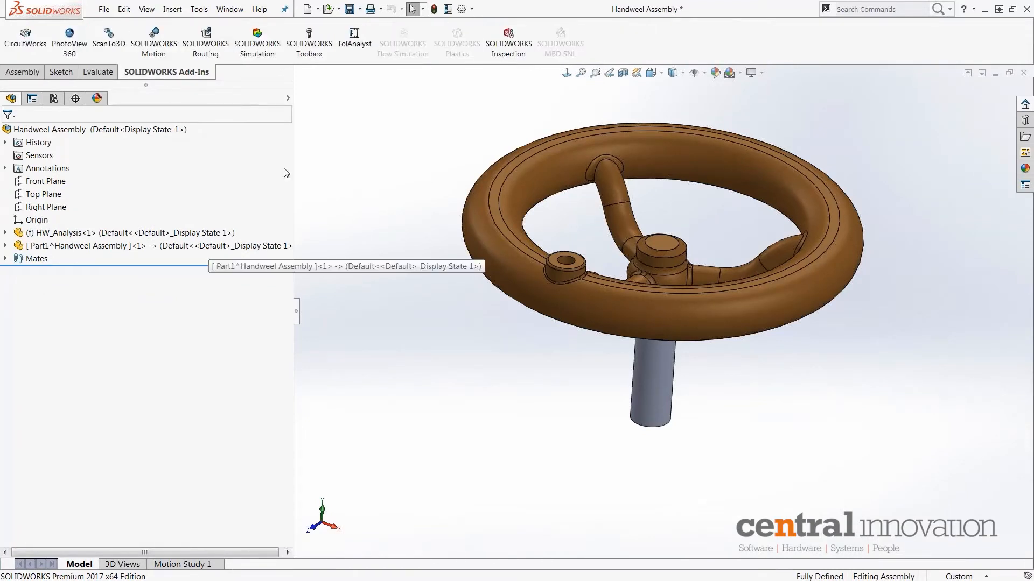
{"action": "left_click", "coordinate": [258, 38]}
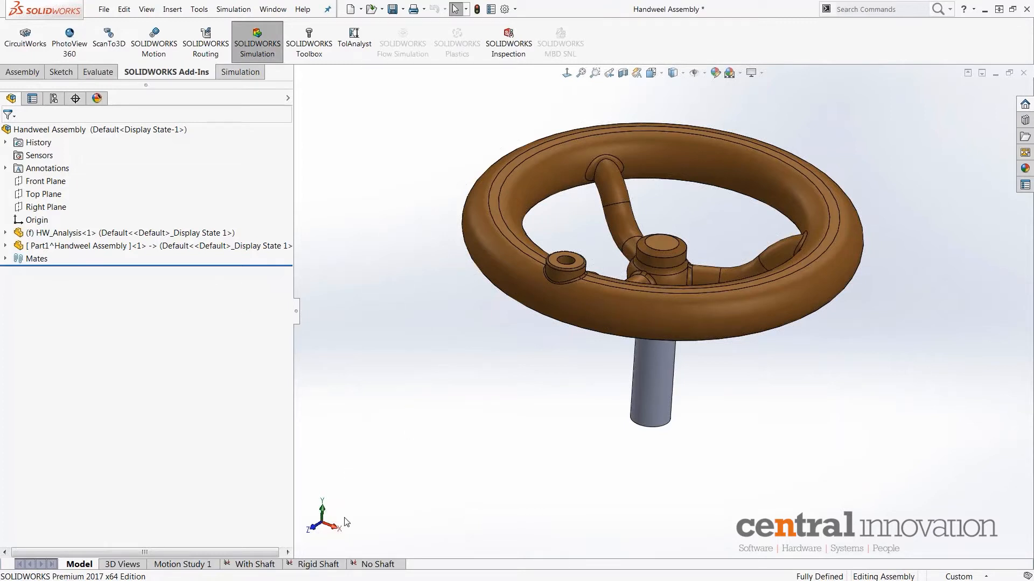
Look through the With Shaft and Rigid Shaft studies and open the No Shaft study
{"action": "left_click", "coordinate": [254, 564]}
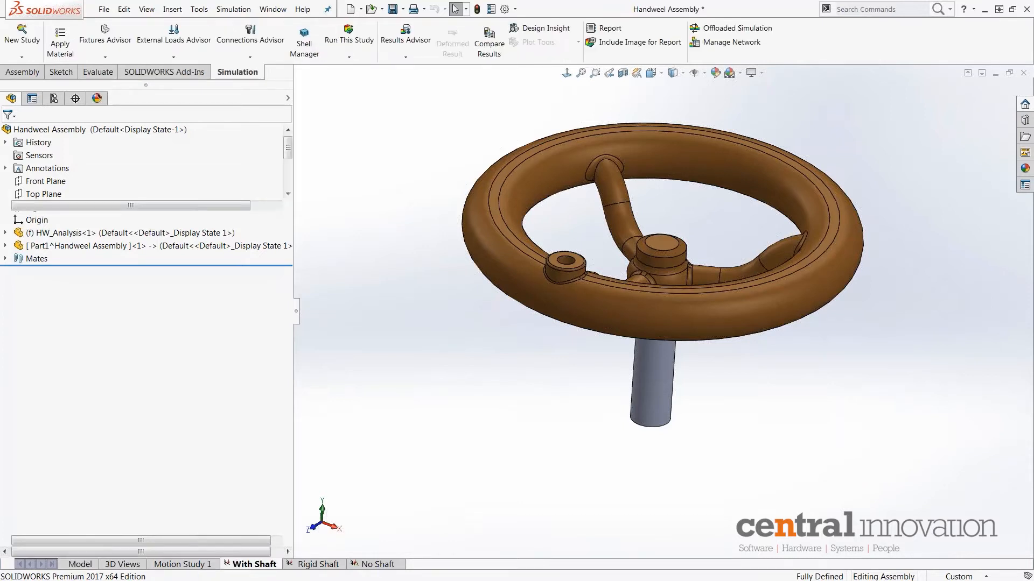
{"action": "left_click", "coordinate": [316, 565]}
{"action": "left_click", "coordinate": [380, 564]}
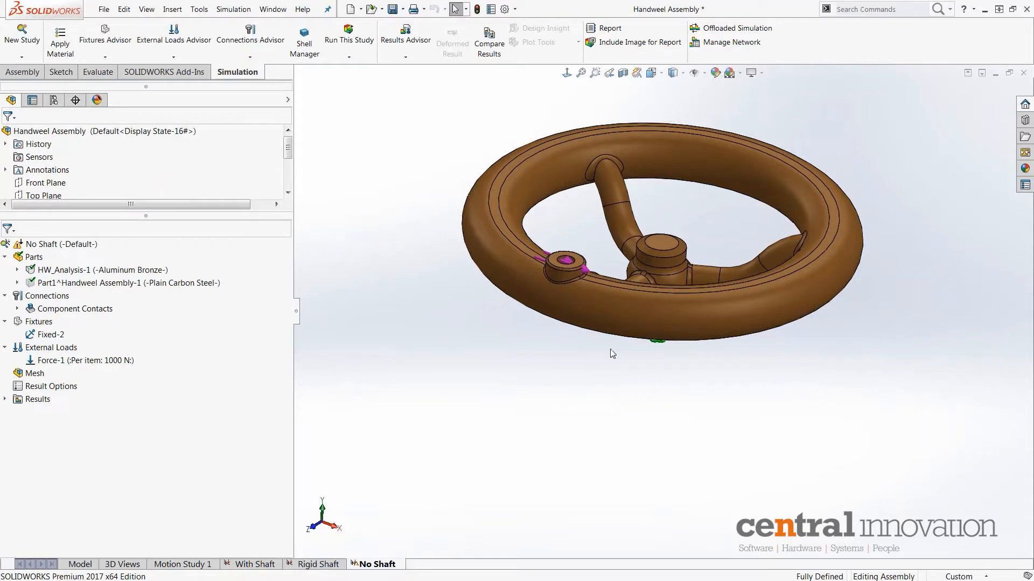
{"action": "middle_click_drag", "start_coordinate": [579, 205], "coordinate": [712, 233]}
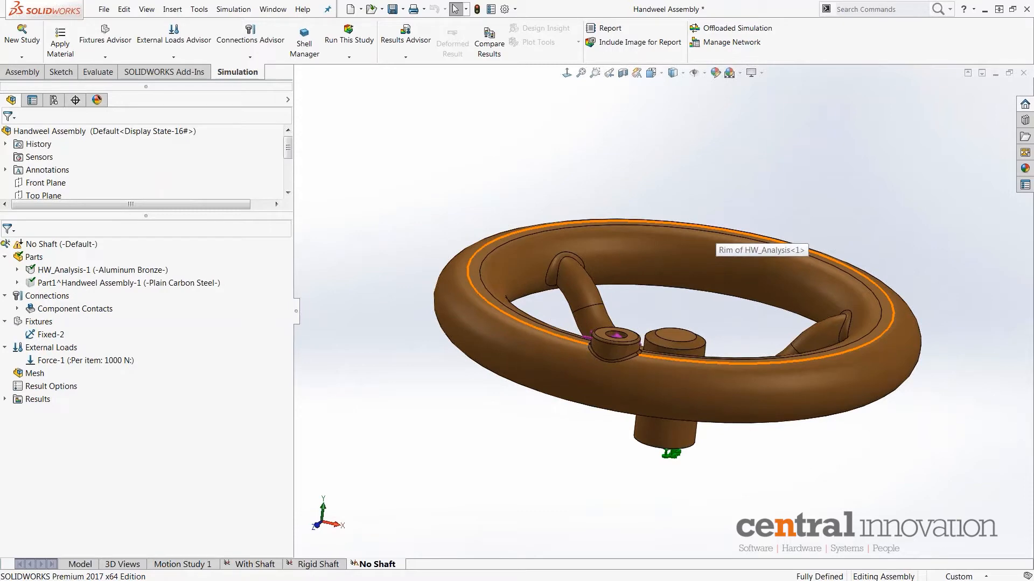
{"action": "middle_click_drag", "start_coordinate": [738, 153], "coordinate": [788, 431]}
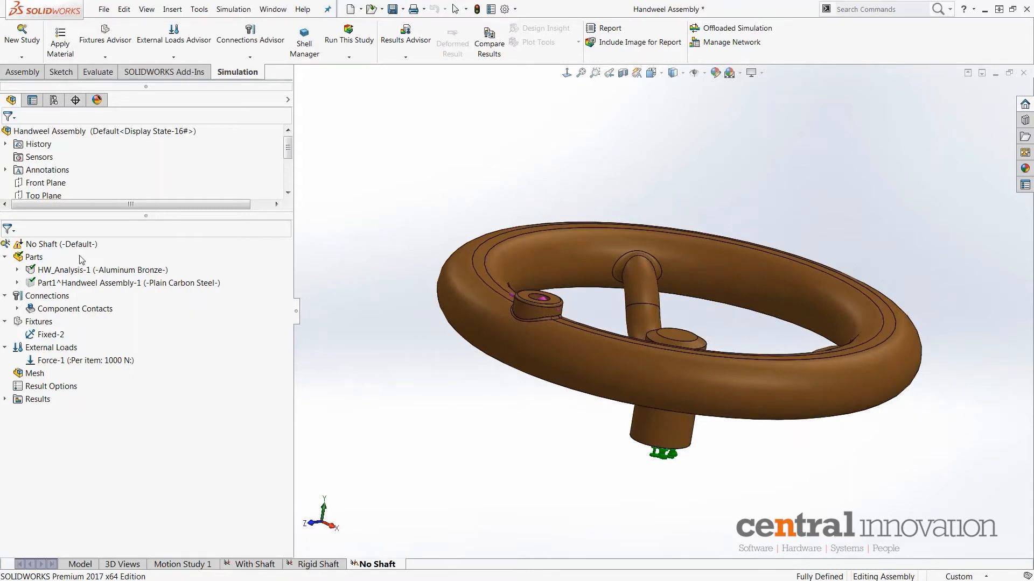
Examine the handwheel in the No Shaft study from above and below, including the hub bore and handle boss
{"action": "left_click", "coordinate": [18, 135]}
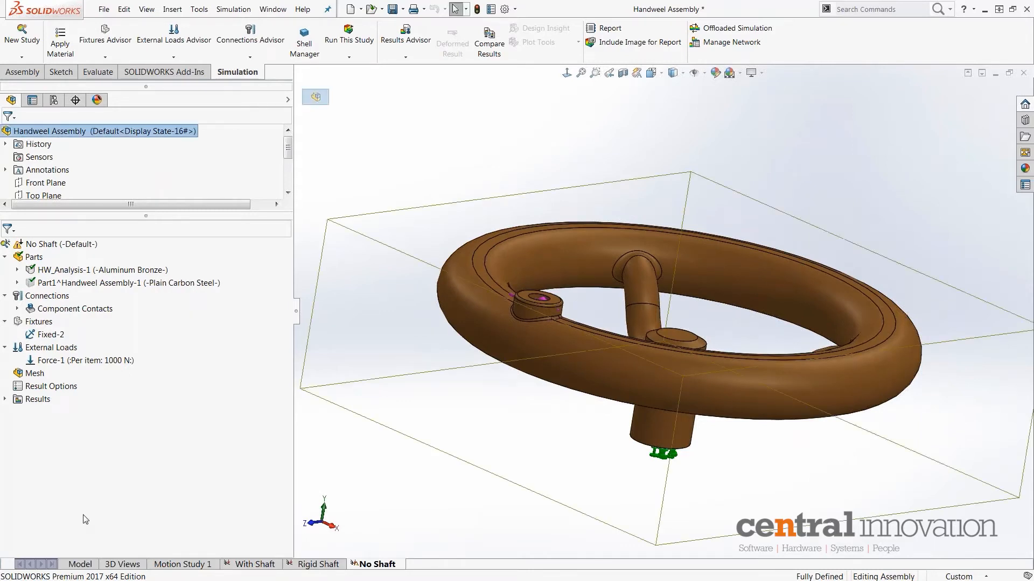
{"action": "middle_click_drag", "start_coordinate": [464, 299], "coordinate": [506, 350]}
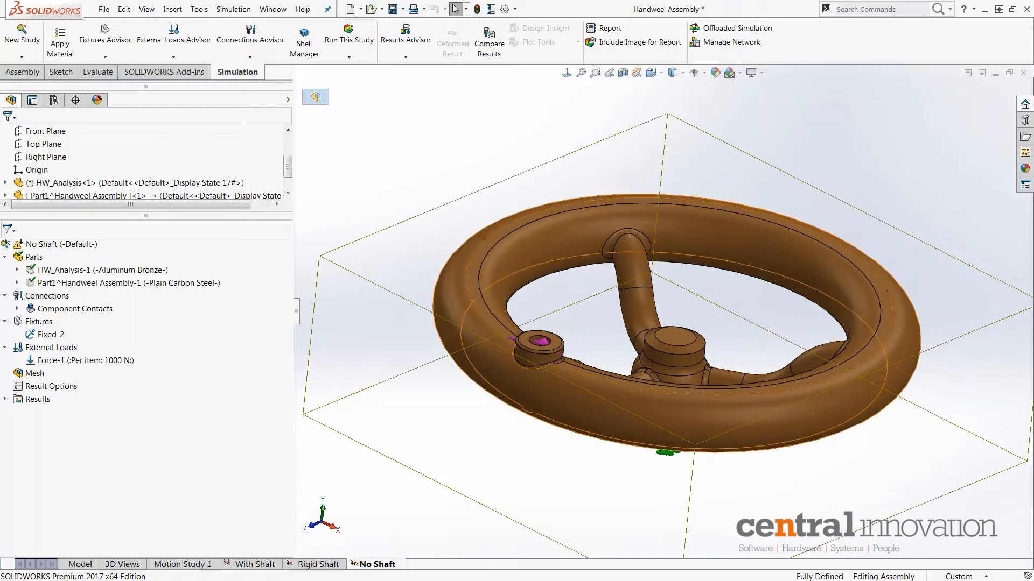
{"action": "middle_click_drag", "start_coordinate": [665, 423], "coordinate": [662, 188]}
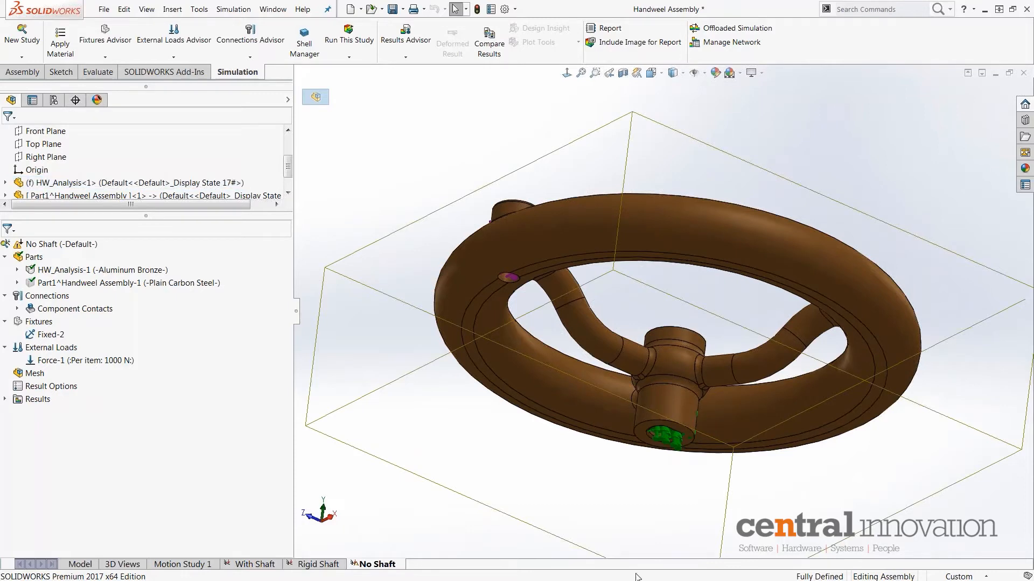
{"action": "mouse_move", "coordinate": [649, 439]}
{"action": "middle_mouse_down"}
{"action": "mouse_move", "coordinate": [662, 487]}
{"action": "mouse_move", "coordinate": [667, 437]}
{"action": "middle_mouse_up"}
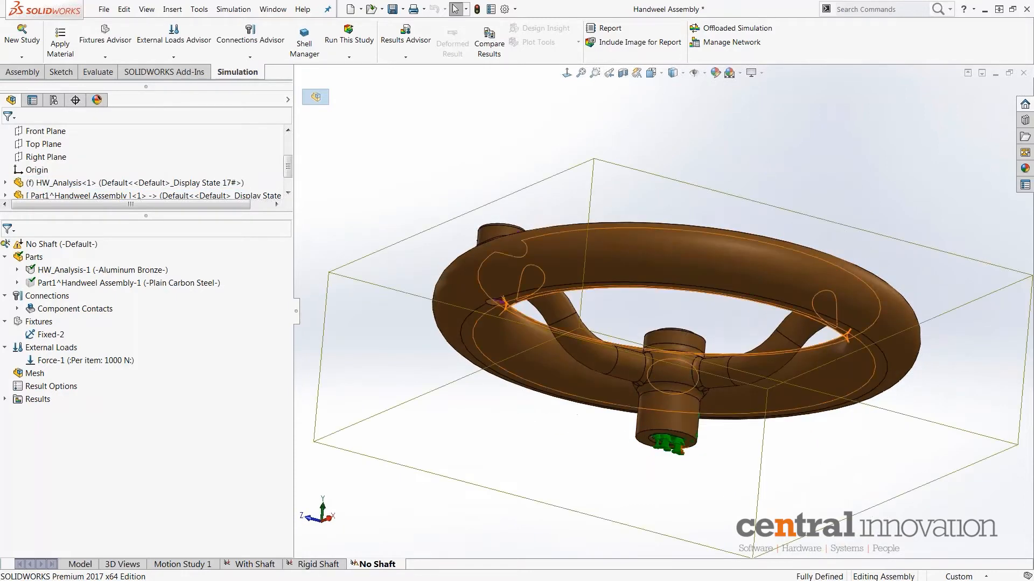
{"action": "middle_click_drag", "start_coordinate": [491, 373], "coordinate": [521, 421]}
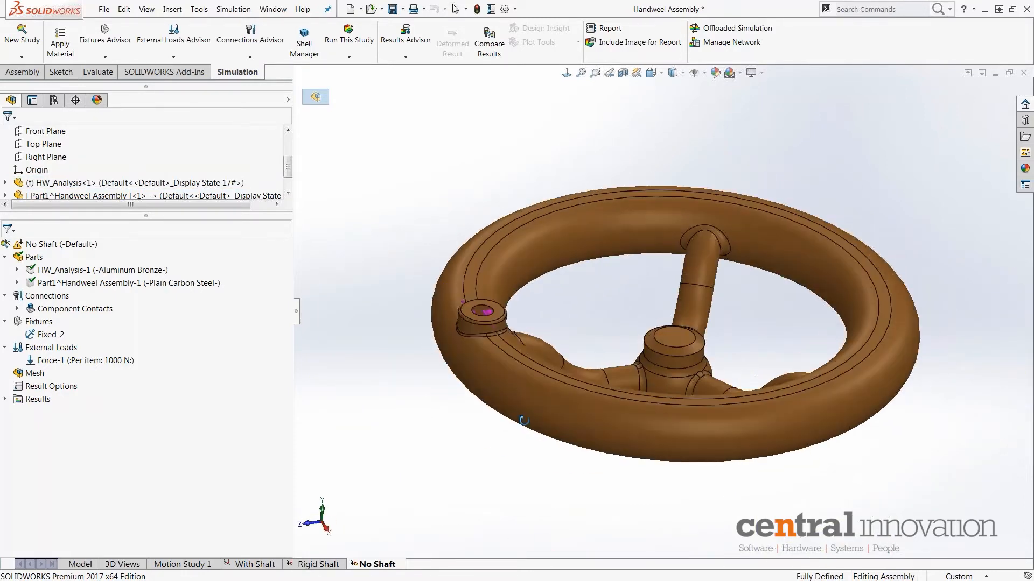
{"action": "scroll", "coordinate": [446, 378], "scroll_direction": "down", "scroll_amount": 2}
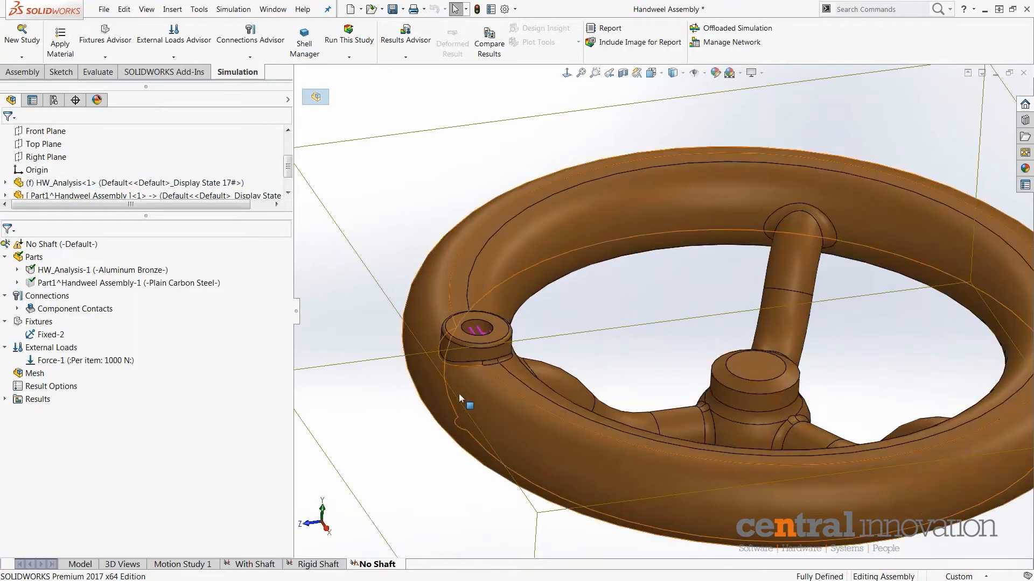
{"action": "middle_click_drag", "start_coordinate": [459, 393], "coordinate": [689, 410]}
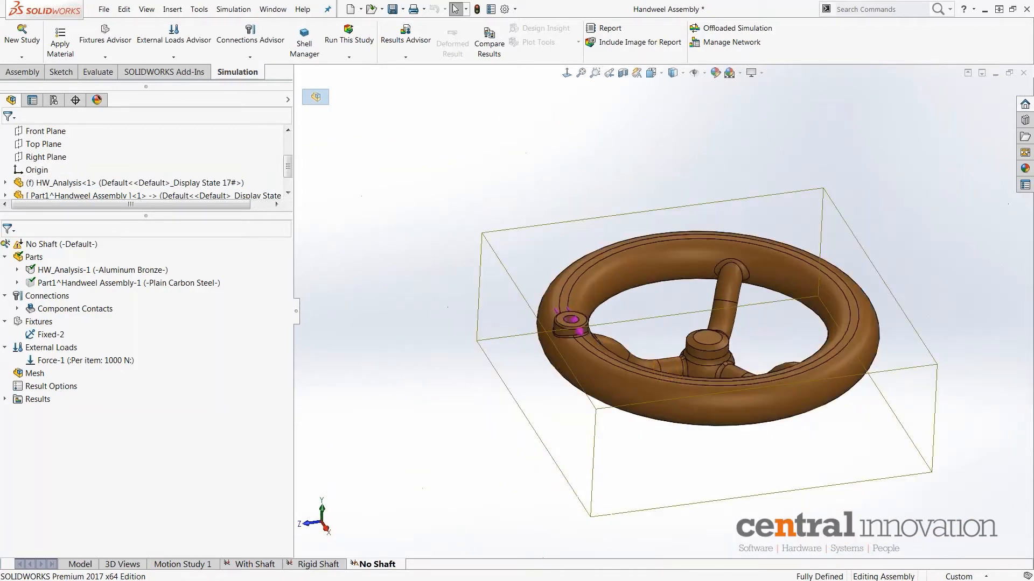
{"action": "left_click", "coordinate": [424, 317]}
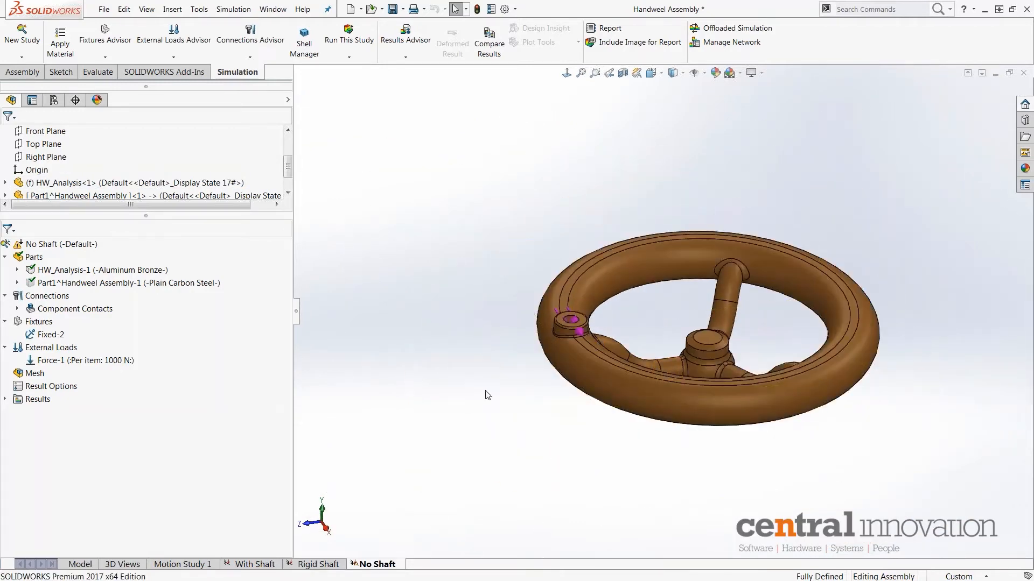
{"action": "middle_click_drag", "start_coordinate": [629, 316], "coordinate": [635, 300]}
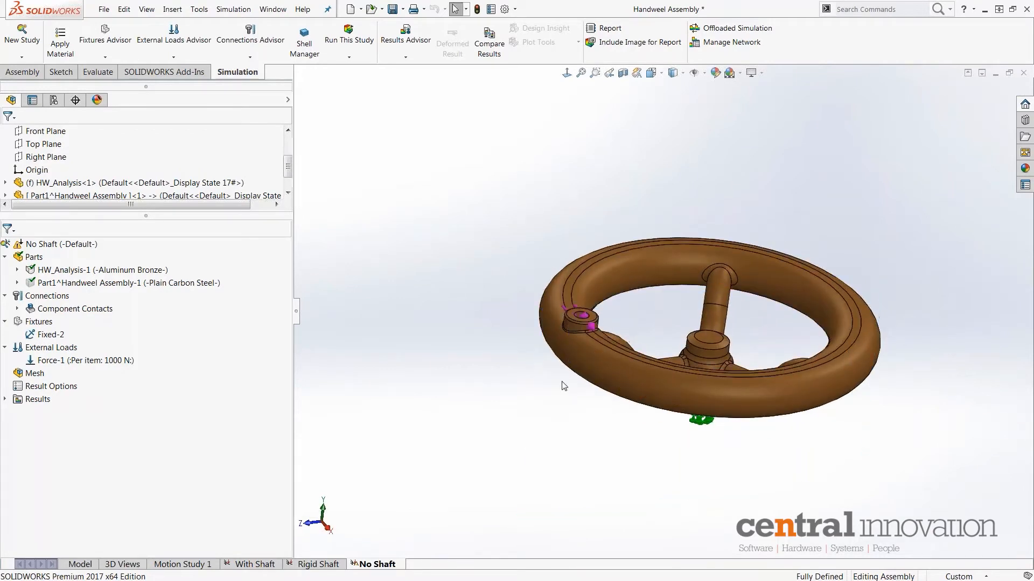
{"action": "mouse_move", "coordinate": [695, 323]}
{"action": "middle_mouse_down"}
{"action": "mouse_move", "coordinate": [734, 256]}
{"action": "mouse_move", "coordinate": [766, 155]}
{"action": "mouse_move", "coordinate": [690, 333]}
{"action": "middle_mouse_up"}
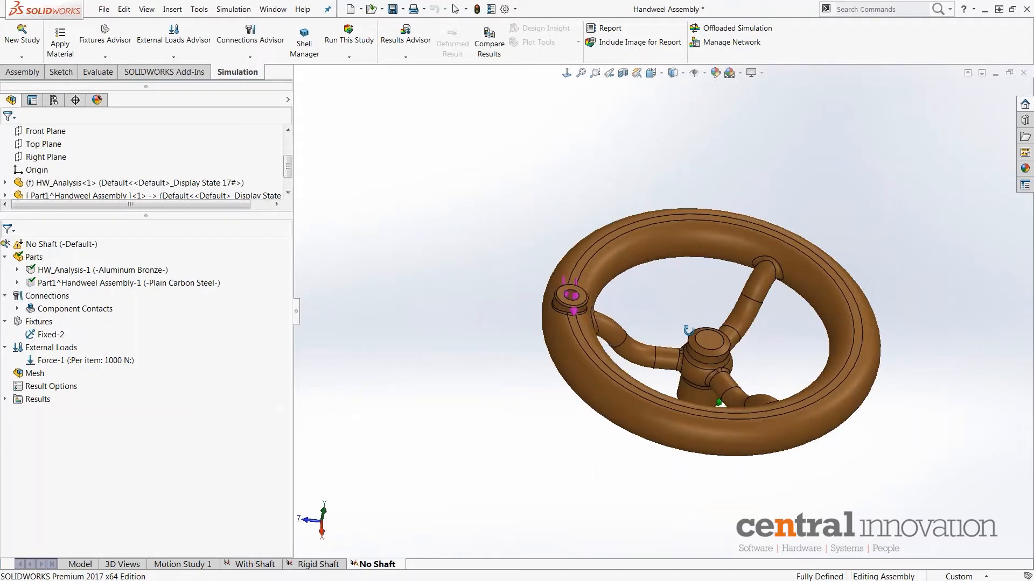
Highlight the Fixed-2 fixture and inspect where it acts inside the hub bore
{"action": "left_click", "coordinate": [43, 336]}
{"action": "middle_click_drag", "start_coordinate": [625, 307], "coordinate": [633, 253]}
{"action": "scroll", "coordinate": [668, 361], "scroll_direction": "down", "scroll_amount": 2}
{"action": "middle_click_drag", "start_coordinate": [630, 172], "coordinate": [743, 220]}
{"action": "scroll", "coordinate": [715, 473], "scroll_direction": "down", "scroll_amount": 3}
{"action": "mouse_move", "coordinate": [714, 473]}
{"action": "middle_mouse_down"}
{"action": "mouse_move", "coordinate": [759, 427]}
{"action": "mouse_move", "coordinate": [796, 349]}
{"action": "mouse_move", "coordinate": [697, 477]}
{"action": "mouse_move", "coordinate": [641, 351]}
{"action": "mouse_move", "coordinate": [703, 487]}
{"action": "middle_mouse_up"}
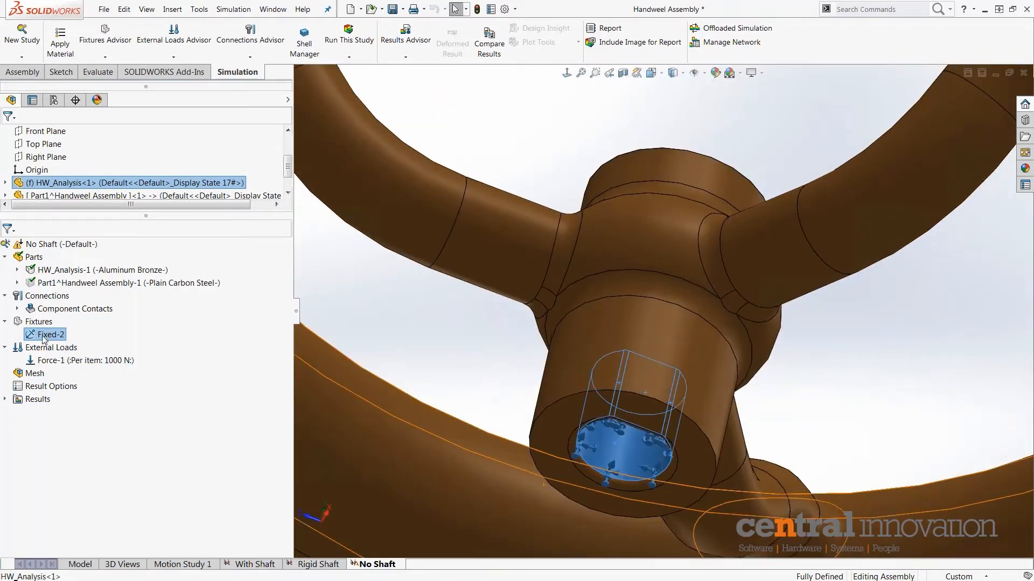
{"action": "scroll", "coordinate": [360, 307], "scroll_direction": "up", "scroll_amount": 5}
{"action": "middle_click_drag", "start_coordinate": [700, 264], "coordinate": [740, 375]}
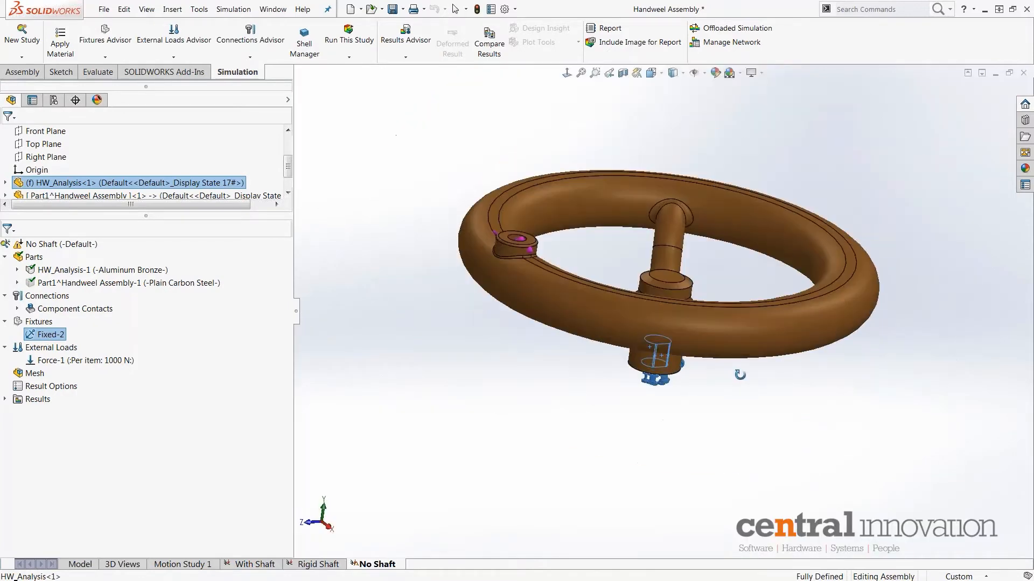
Highlight the Force-1 load and inspect where it acts in the handle hole
{"action": "left_click", "coordinate": [48, 349]}
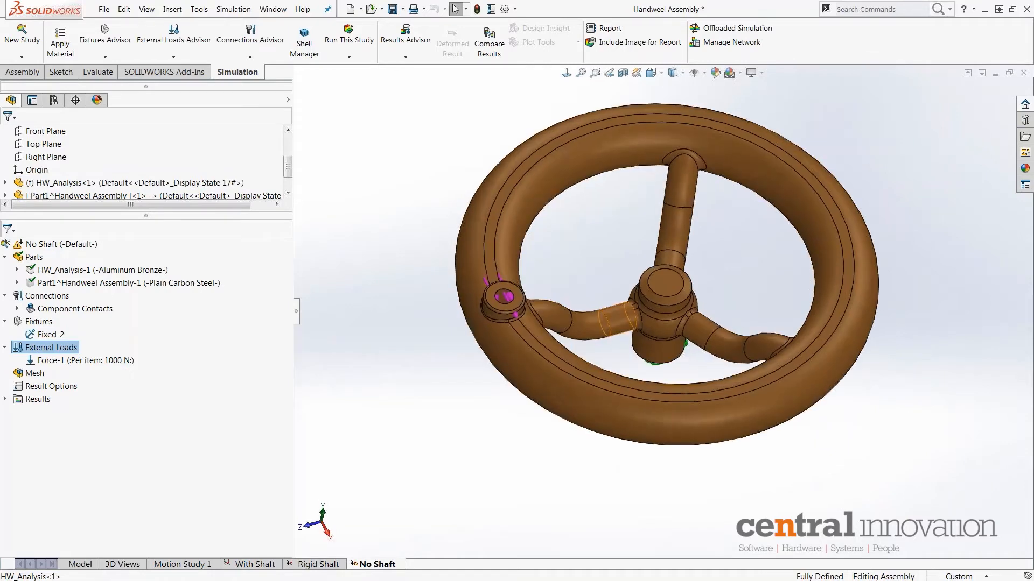
{"action": "left_click", "coordinate": [81, 361]}
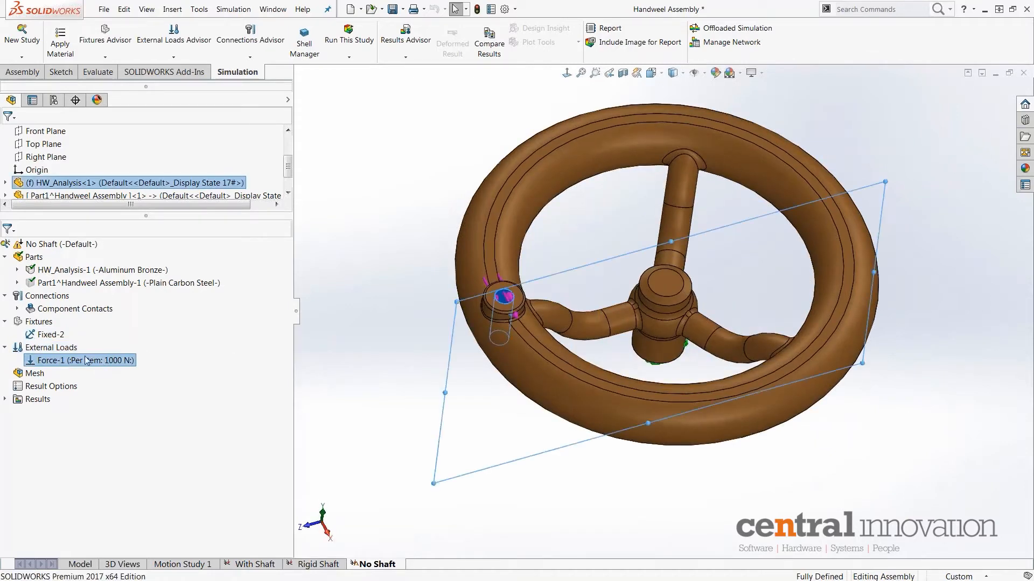
{"action": "mouse_move", "coordinate": [594, 358]}
{"action": "middle_mouse_down"}
{"action": "mouse_move", "coordinate": [647, 300]}
{"action": "mouse_move", "coordinate": [598, 352]}
{"action": "middle_mouse_up"}
{"action": "scroll", "coordinate": [522, 321], "scroll_direction": "down", "scroll_amount": 5}
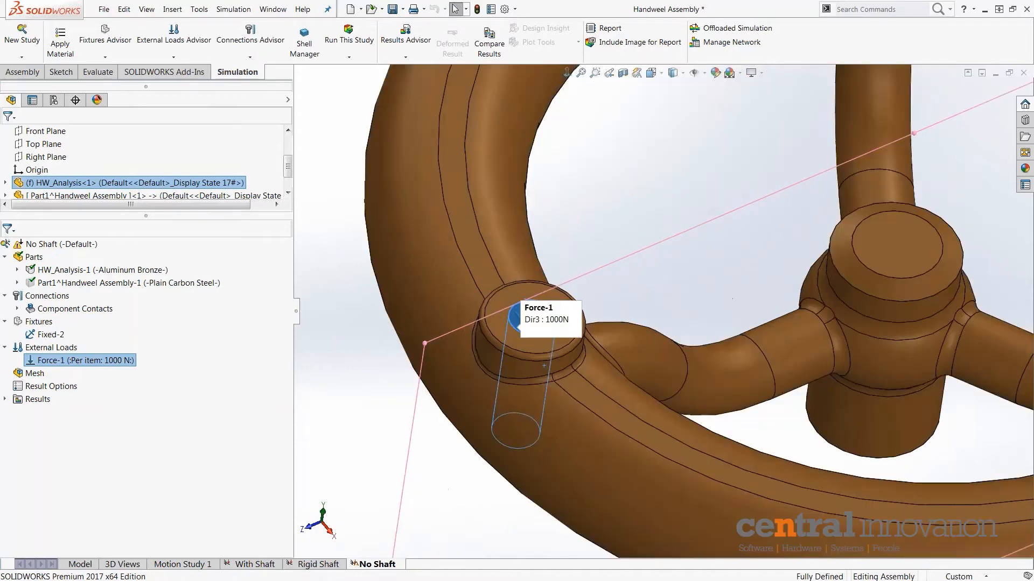
{"action": "left_click", "coordinate": [348, 399]}
{"action": "scroll", "coordinate": [349, 399], "scroll_direction": "up", "scroll_amount": 7}
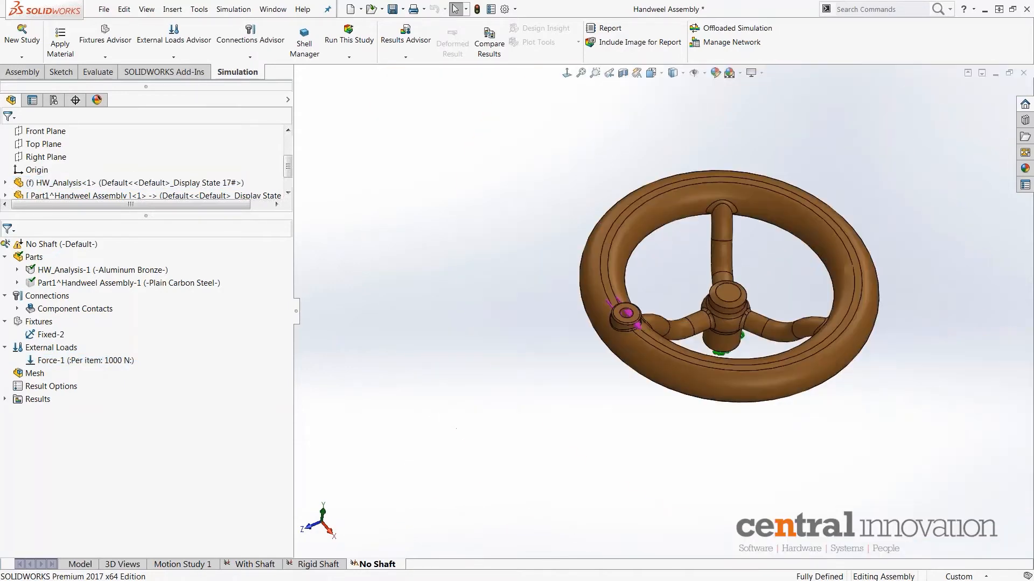
Examine the Roller/Slider and Fixed Hinge fixture types and close the fixture definition without applying either
{"action": "scroll", "coordinate": [801, 242], "scroll_direction": "down", "scroll_amount": 3}
{"action": "middle_click_drag", "start_coordinate": [548, 263], "coordinate": [561, 249]}
{"action": "scroll", "coordinate": [560, 249], "scroll_direction": "up", "scroll_amount": 1}
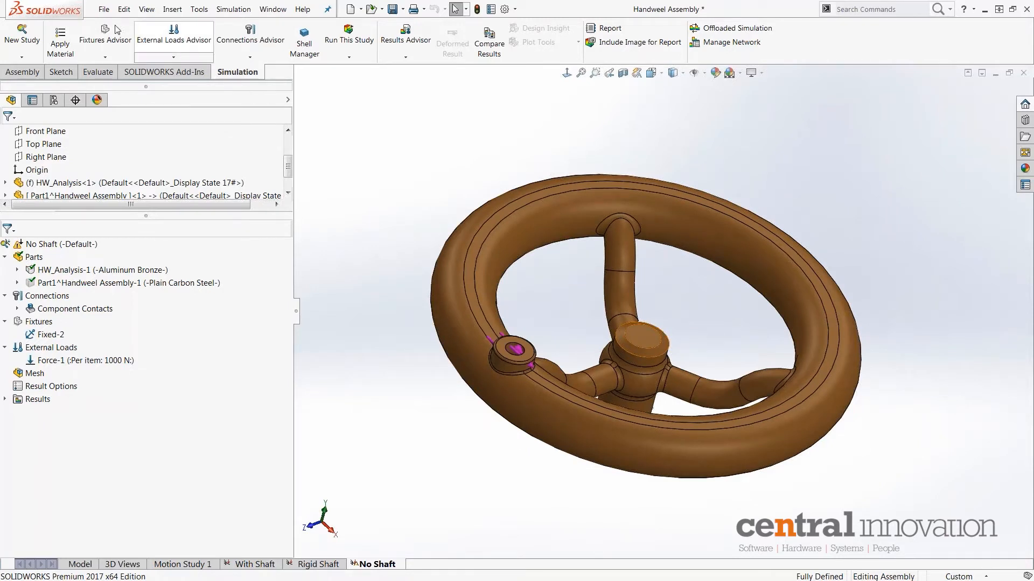
{"action": "left_click", "coordinate": [105, 58]}
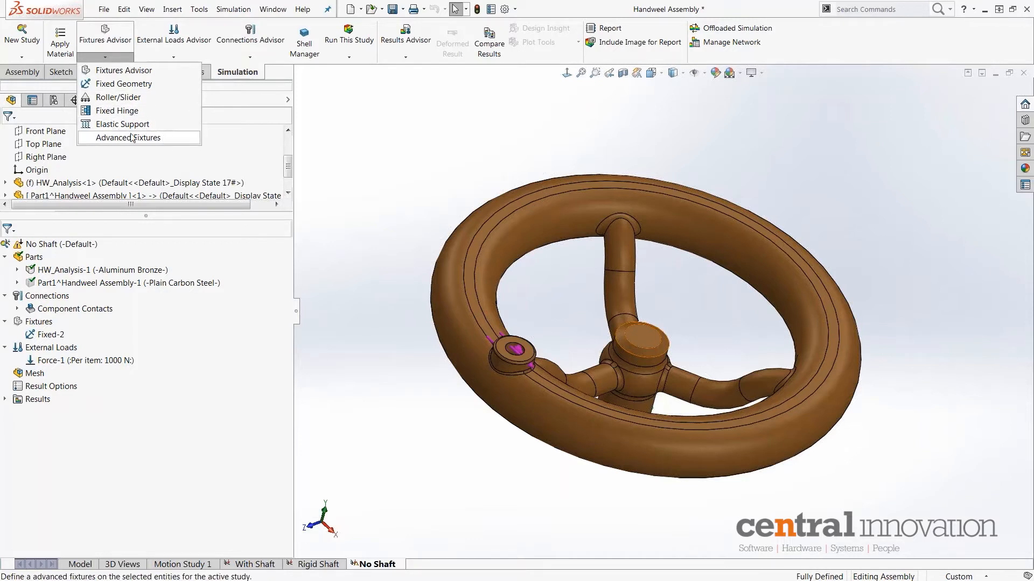
{"action": "left_click", "coordinate": [109, 99]}
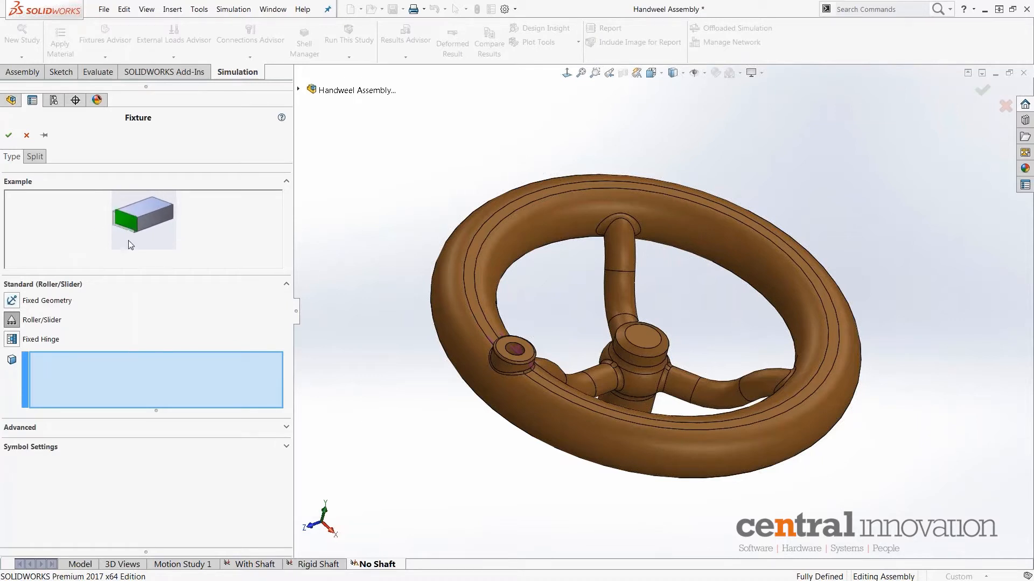
{"action": "left_click", "coordinate": [13, 341]}
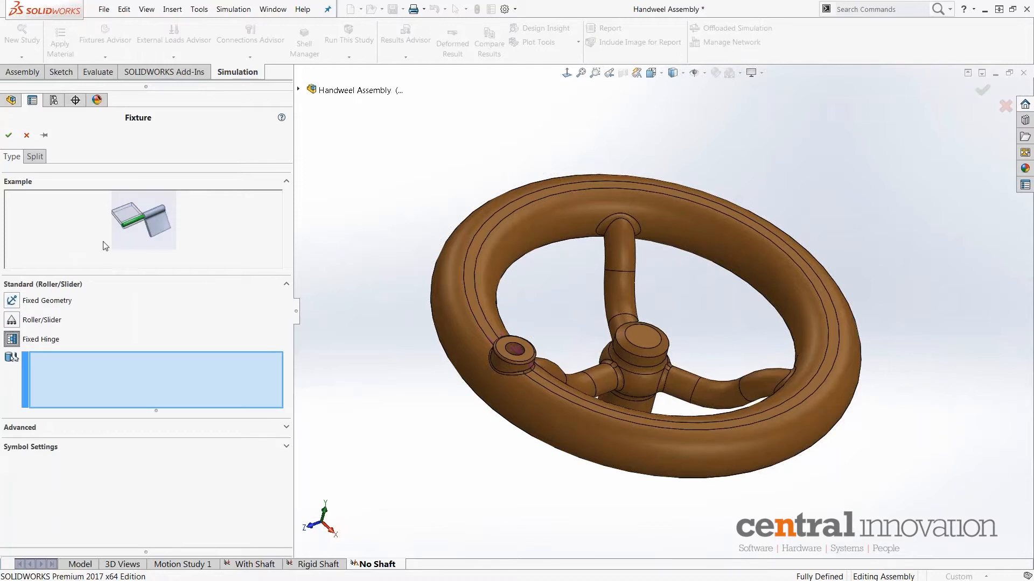
{"action": "left_click", "coordinate": [27, 135]}
Examine the Elastic Support connector's distributed normal and shear stiffness settings and close it without applying it
{"action": "left_click", "coordinate": [105, 57]}
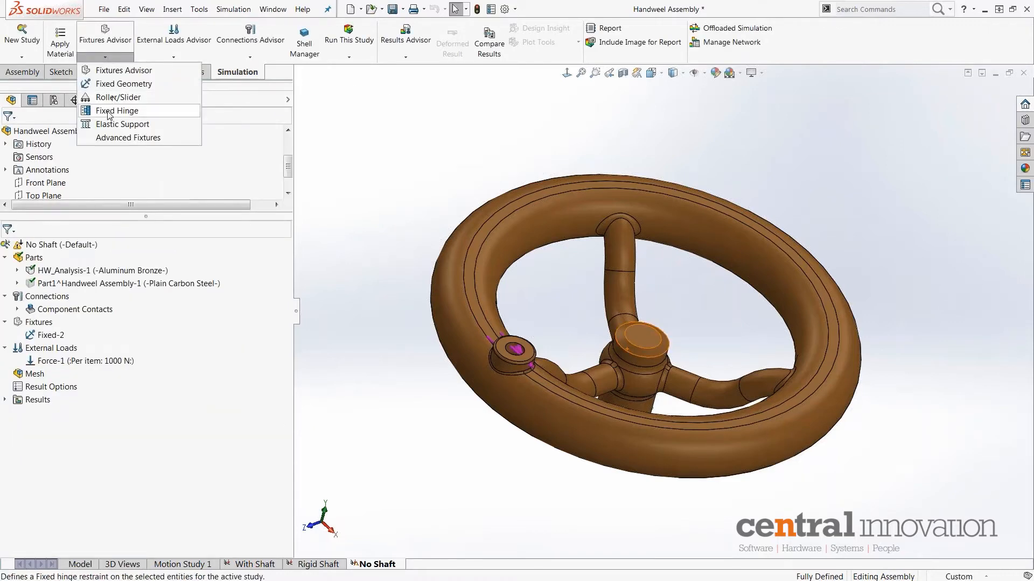
{"action": "left_click", "coordinate": [122, 125]}
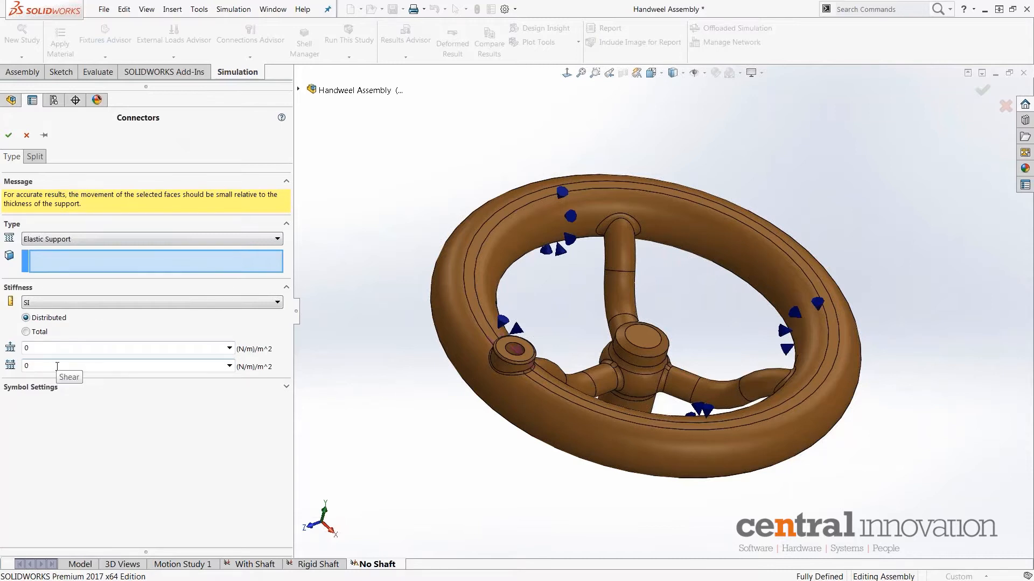
{"action": "left_click", "coordinate": [26, 135]}
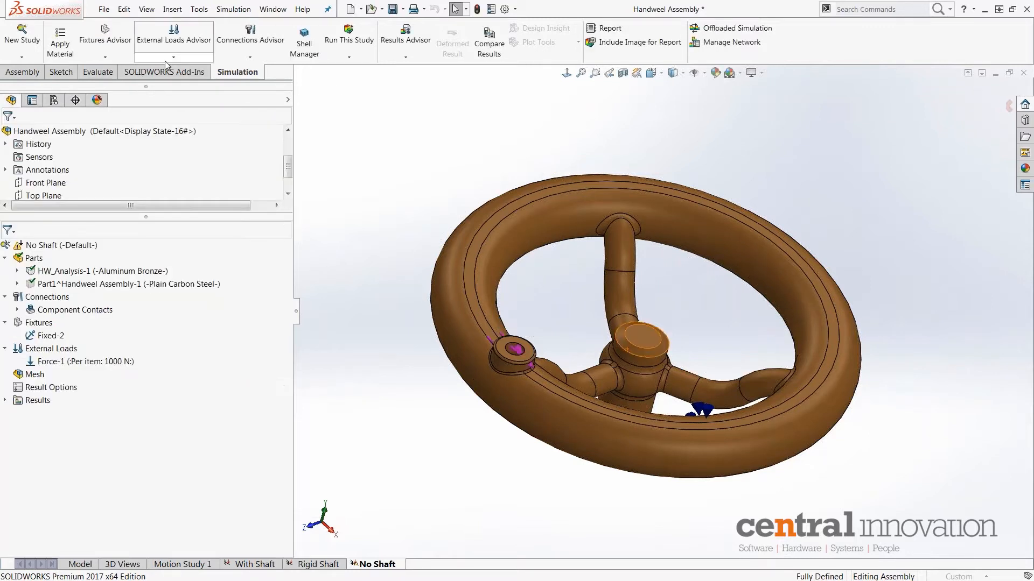
{"action": "left_click", "coordinate": [174, 57]}
Examine the advanced fixture types Symmetry, Cyclic Symmetry, Use Reference Geometry and On Cylindrical Faces, and close without applying one
{"action": "left_click", "coordinate": [105, 56]}
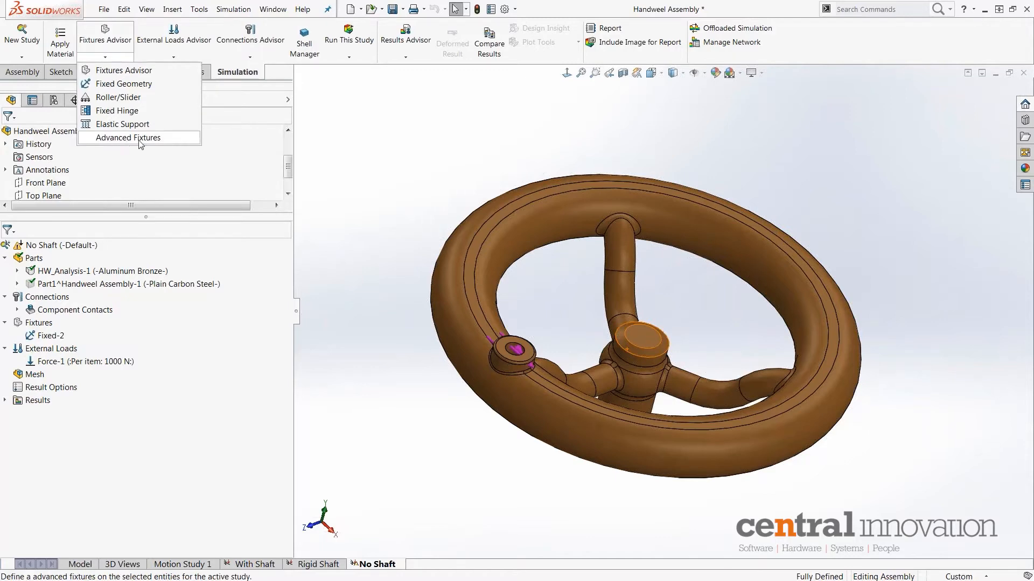
{"action": "left_click", "coordinate": [107, 138]}
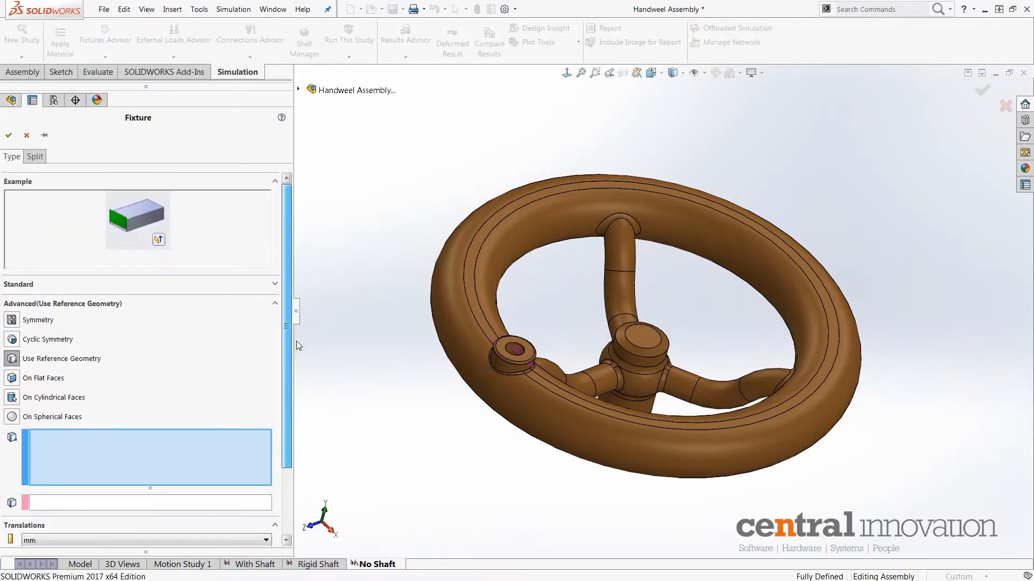
{"action": "left_click", "coordinate": [16, 321]}
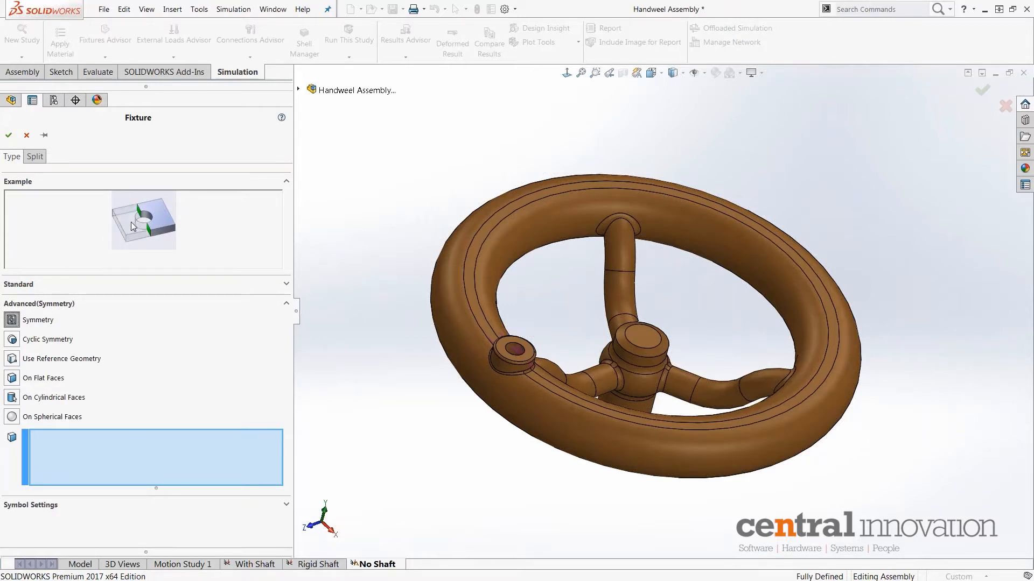
{"action": "left_click", "coordinate": [11, 340]}
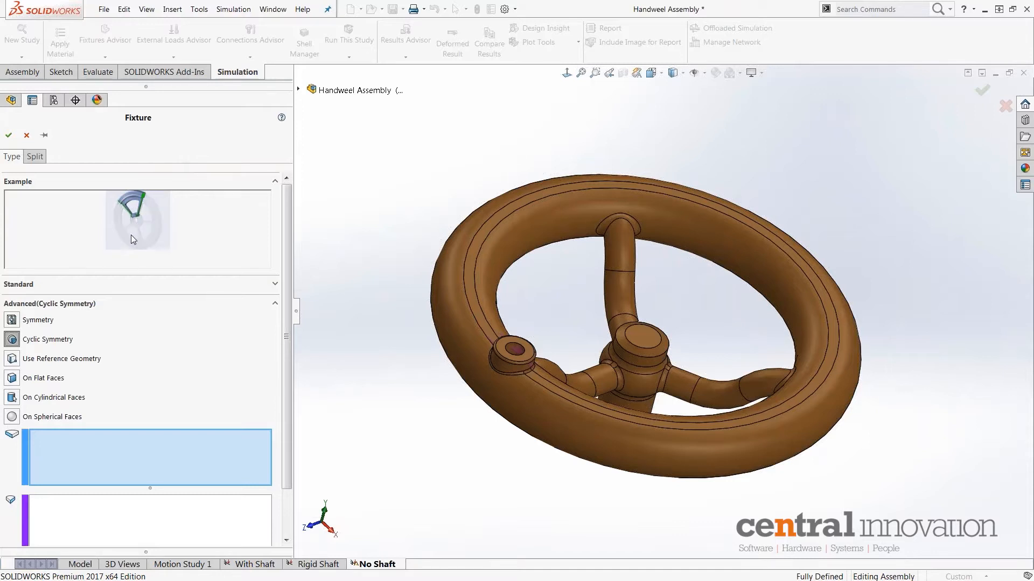
{"action": "left_click", "coordinate": [12, 361]}
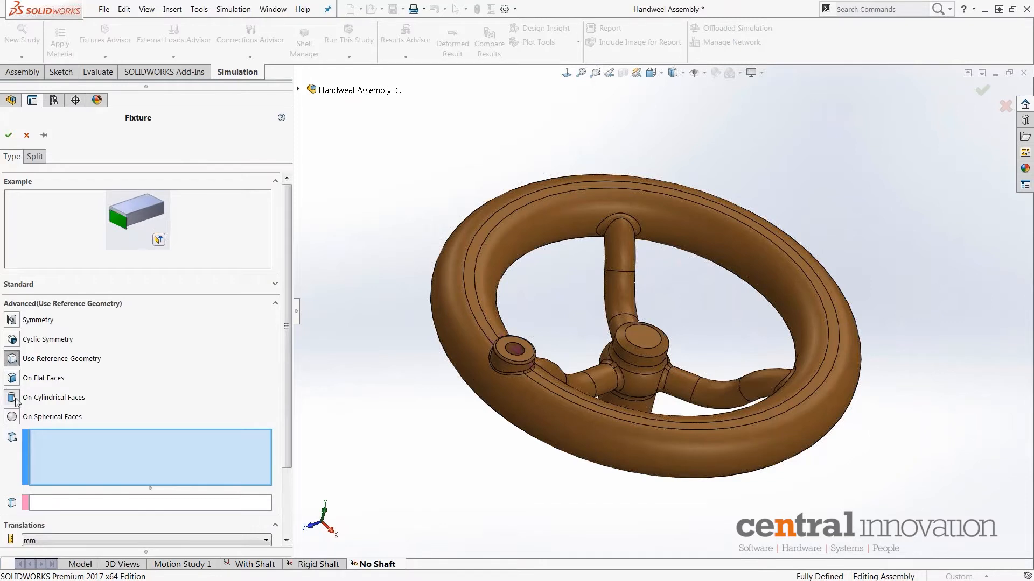
{"action": "left_click", "coordinate": [13, 398]}
{"action": "scroll", "coordinate": [283, 351], "scroll_direction": "down", "scroll_amount": 3}
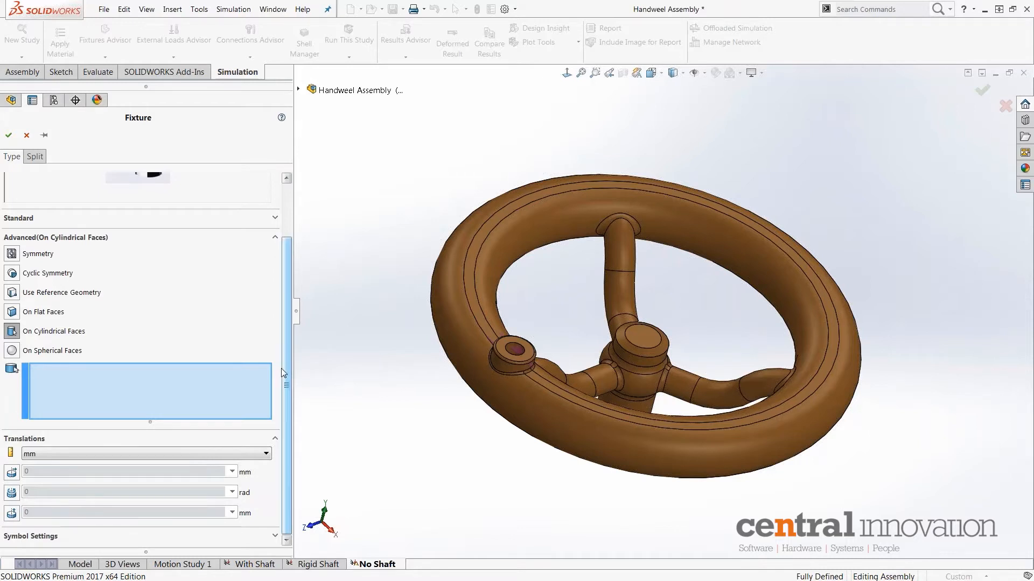
{"action": "scroll", "coordinate": [291, 362], "scroll_direction": "up", "scroll_amount": 3}
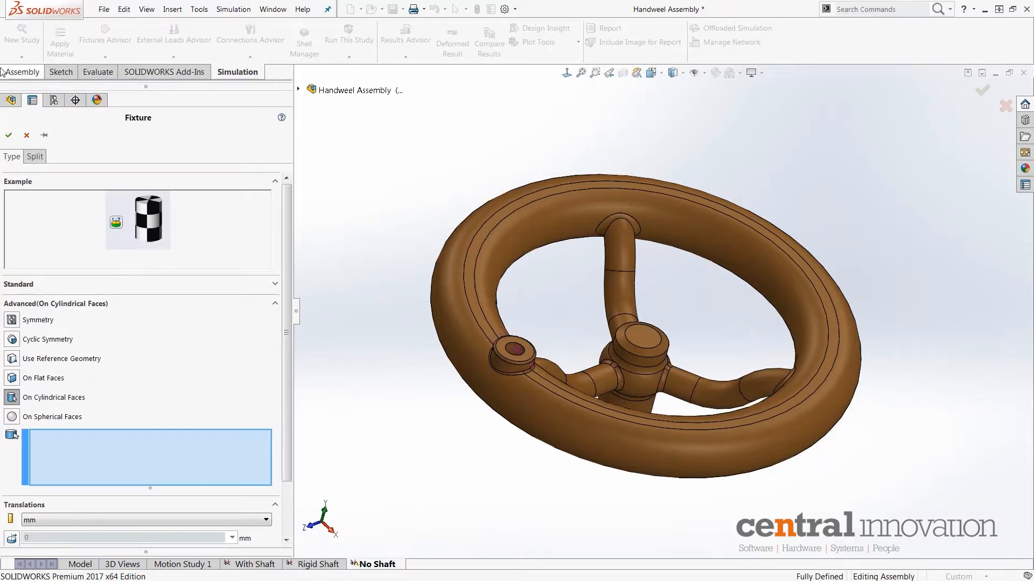
{"action": "left_click", "coordinate": [27, 136]}
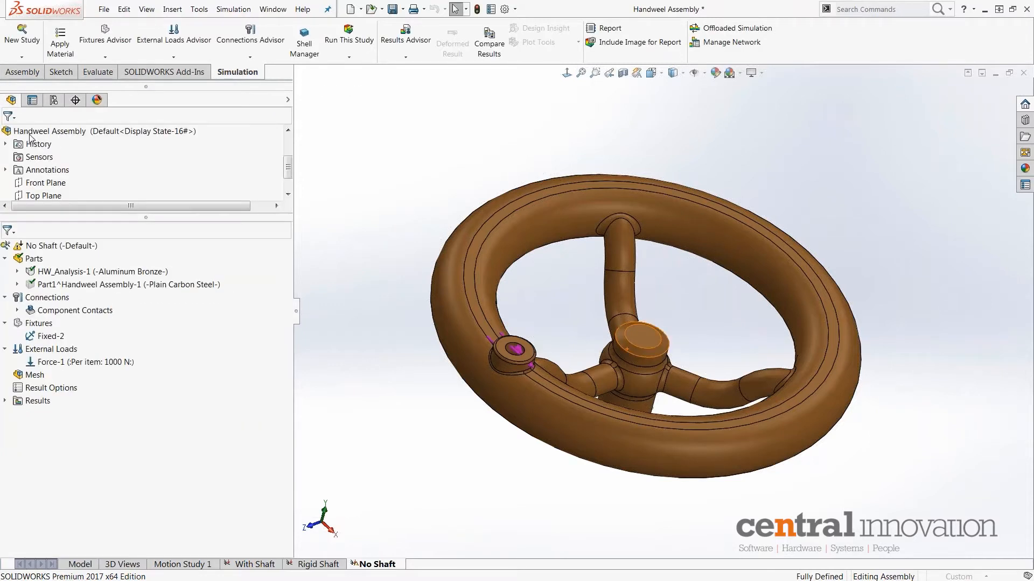
Look through the external load types available for the study
{"action": "left_click", "coordinate": [172, 58]}
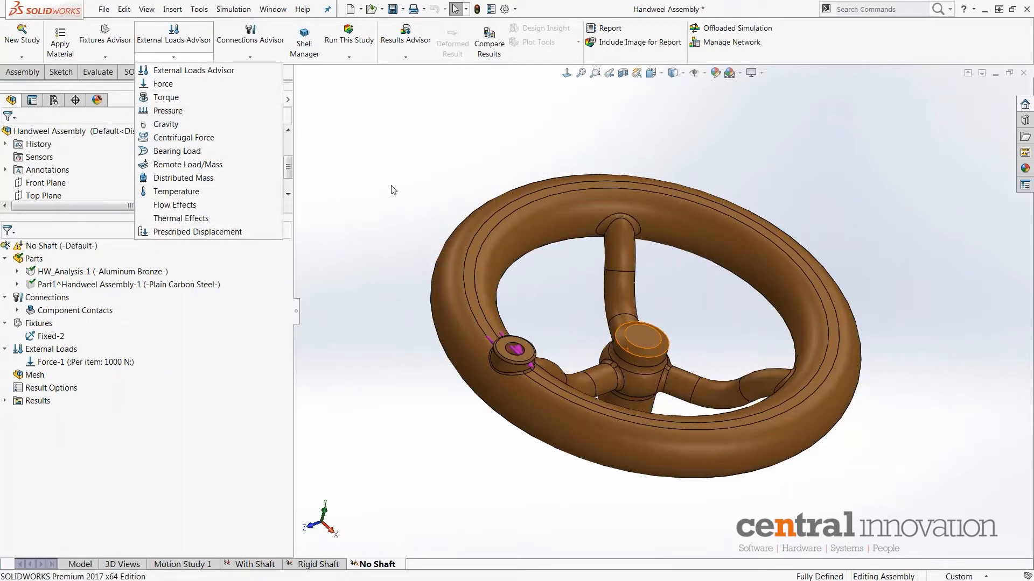
{"action": "left_click", "coordinate": [404, 132]}
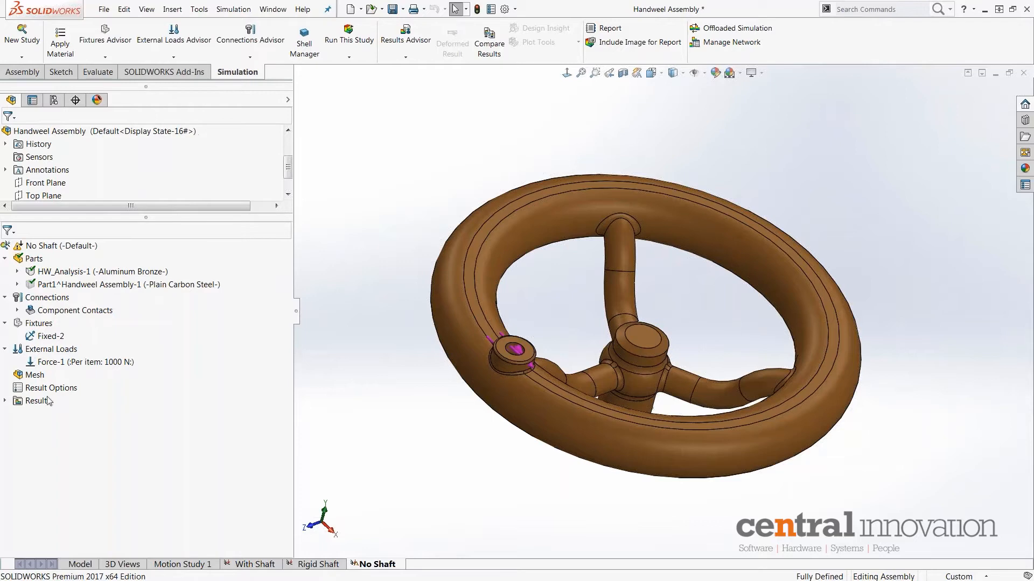
Start a mesh control and select the fillet face where the spoke beside the handle boss meets the rim
{"action": "mouse_move", "coordinate": [633, 280]}
{"action": "middle_mouse_down"}
{"action": "mouse_move", "coordinate": [635, 238]}
{"action": "mouse_move", "coordinate": [619, 261]}
{"action": "mouse_move", "coordinate": [623, 240]}
{"action": "mouse_move", "coordinate": [630, 291]}
{"action": "middle_mouse_up"}
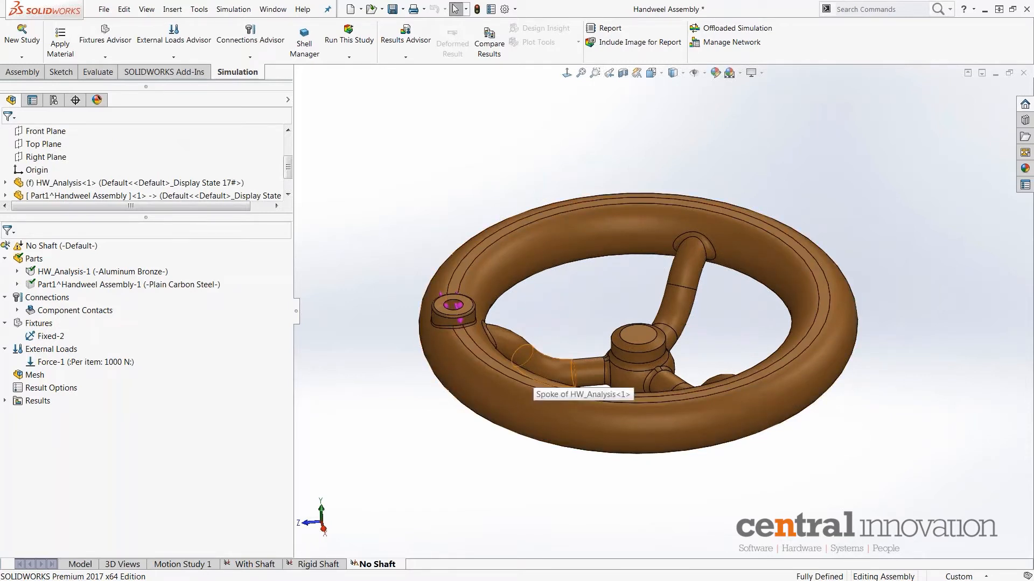
{"action": "middle_click_drag", "start_coordinate": [483, 336], "coordinate": [501, 256]}
{"action": "scroll", "coordinate": [524, 286], "scroll_direction": "down", "scroll_amount": 2}
{"action": "middle_click_drag", "start_coordinate": [549, 307], "coordinate": [557, 269]}
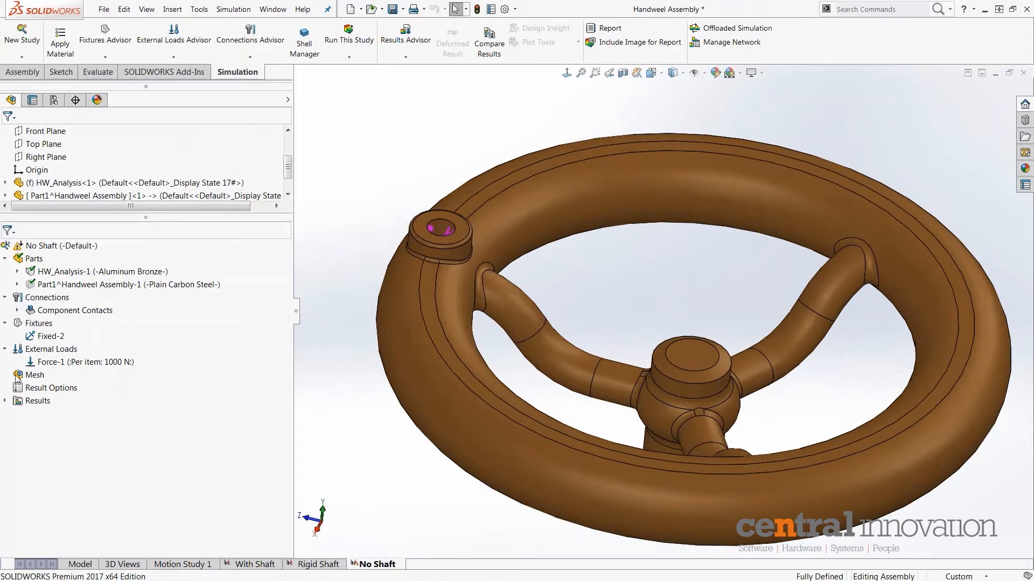
{"action": "right_click", "coordinate": [38, 379]}
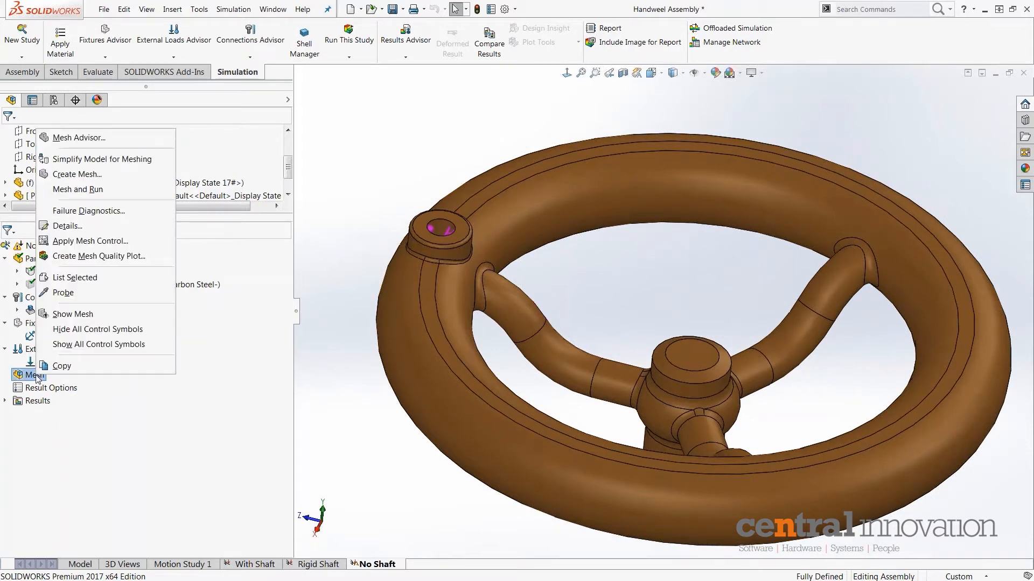
{"action": "left_click", "coordinate": [92, 242]}
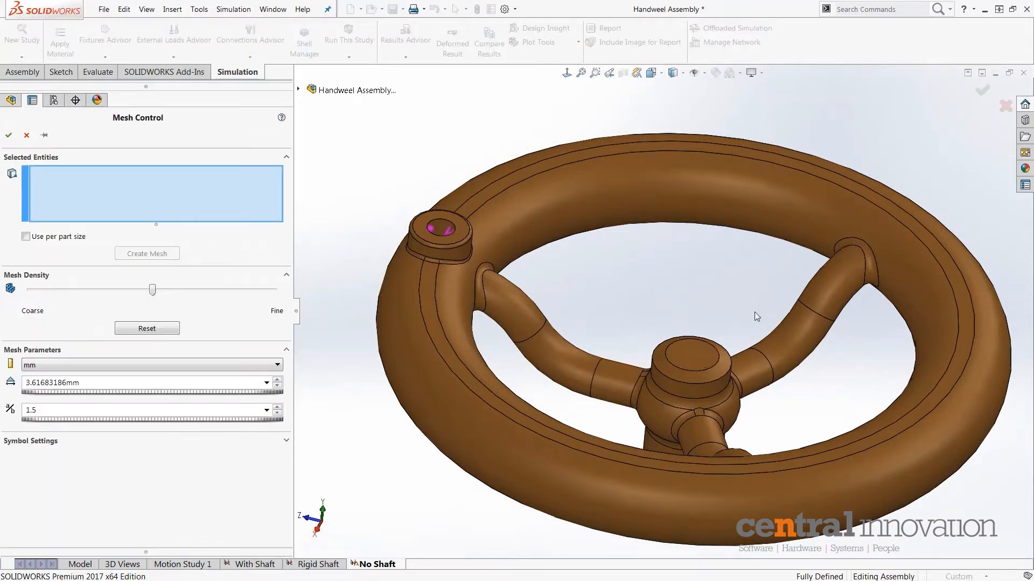
{"action": "middle_click_drag", "start_coordinate": [753, 307], "coordinate": [728, 318]}
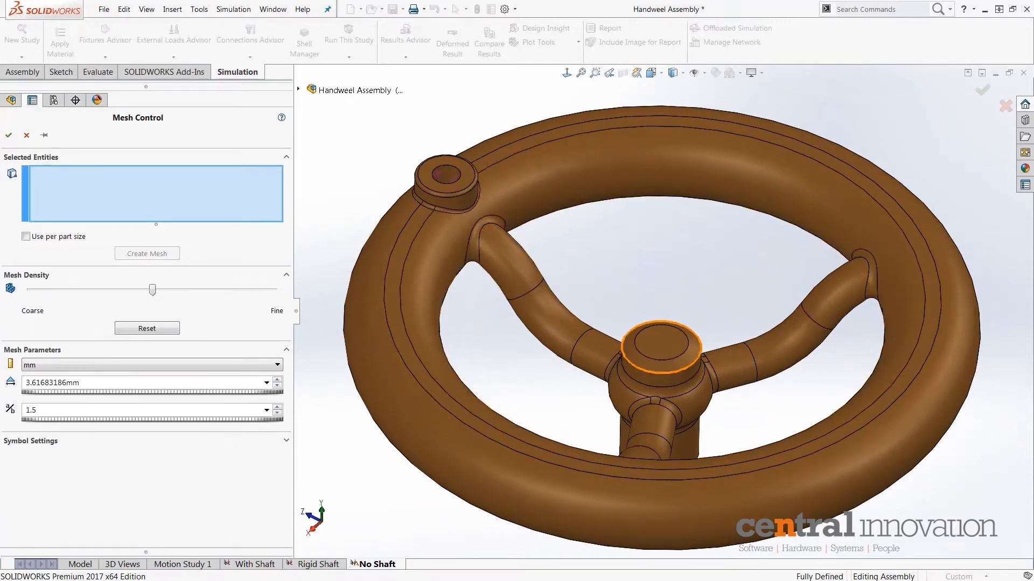
{"action": "middle_click_drag", "start_coordinate": [619, 366], "coordinate": [654, 347]}
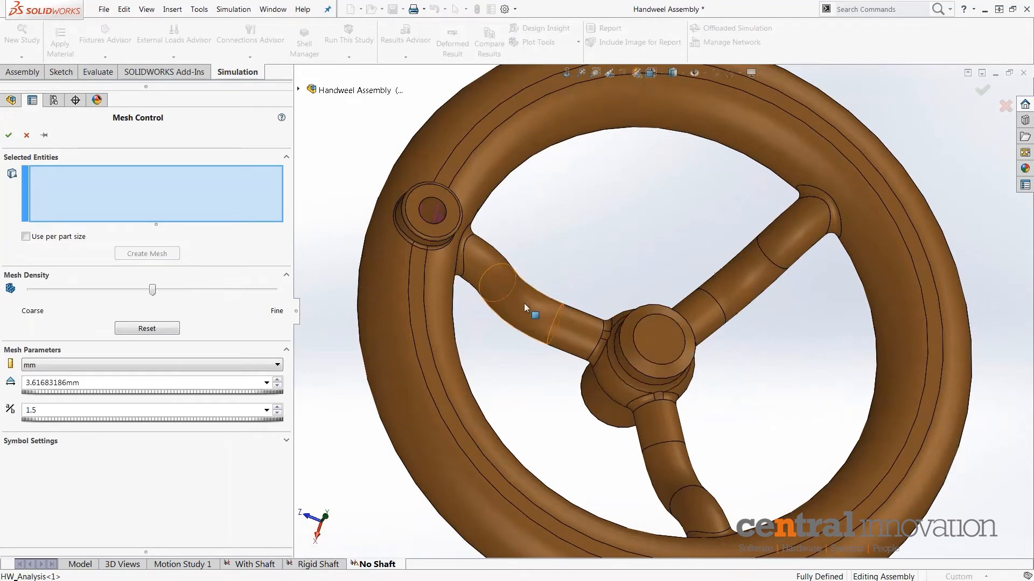
{"action": "middle_click_drag", "start_coordinate": [524, 302], "coordinate": [463, 208]}
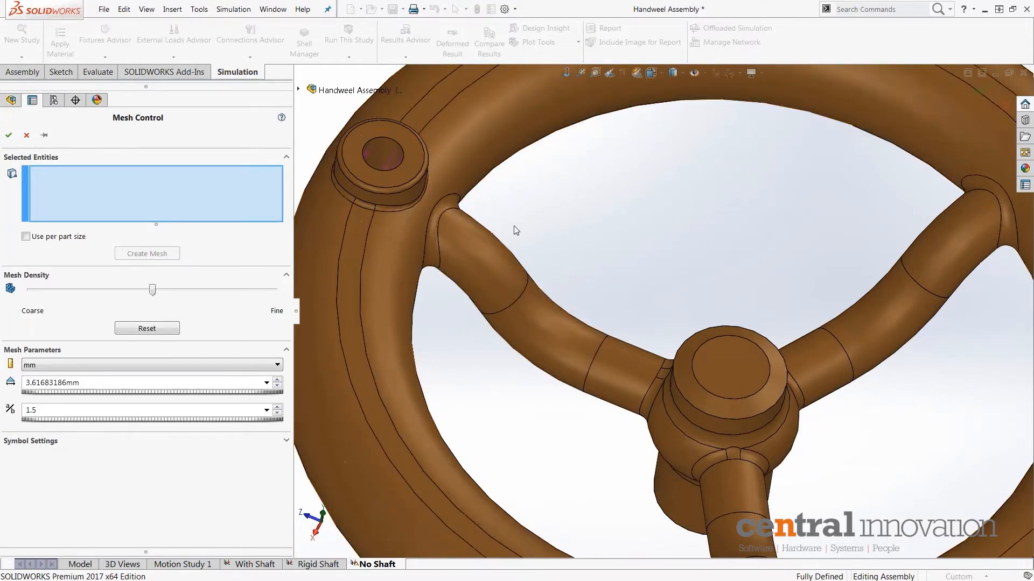
{"action": "scroll", "coordinate": [432, 212], "scroll_direction": "down", "scroll_amount": 5}
{"action": "left_click", "coordinate": [436, 219]}
{"action": "middle_click_drag", "start_coordinate": [436, 220], "coordinate": [454, 331]}
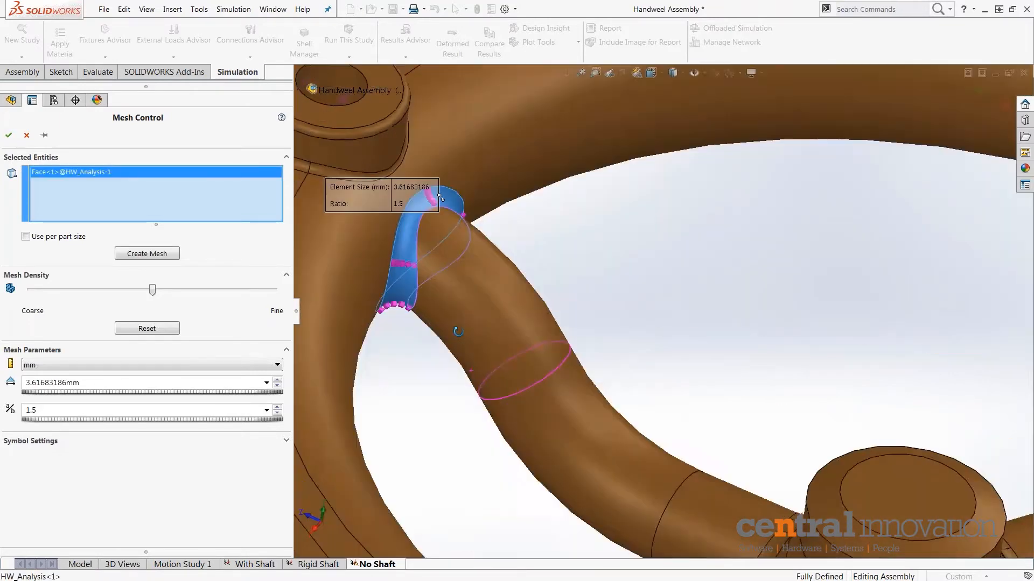
Add the four fillet faces around the hub end of the same spoke to the mesh control
{"action": "scroll", "coordinate": [754, 482], "scroll_direction": "up", "scroll_amount": 2}
{"action": "scroll", "coordinate": [787, 480], "scroll_direction": "down", "scroll_amount": 2}
{"action": "middle_click_drag", "start_coordinate": [788, 482], "coordinate": [850, 547]}
{"action": "scroll", "coordinate": [715, 471], "scroll_direction": "down", "scroll_amount": 4}
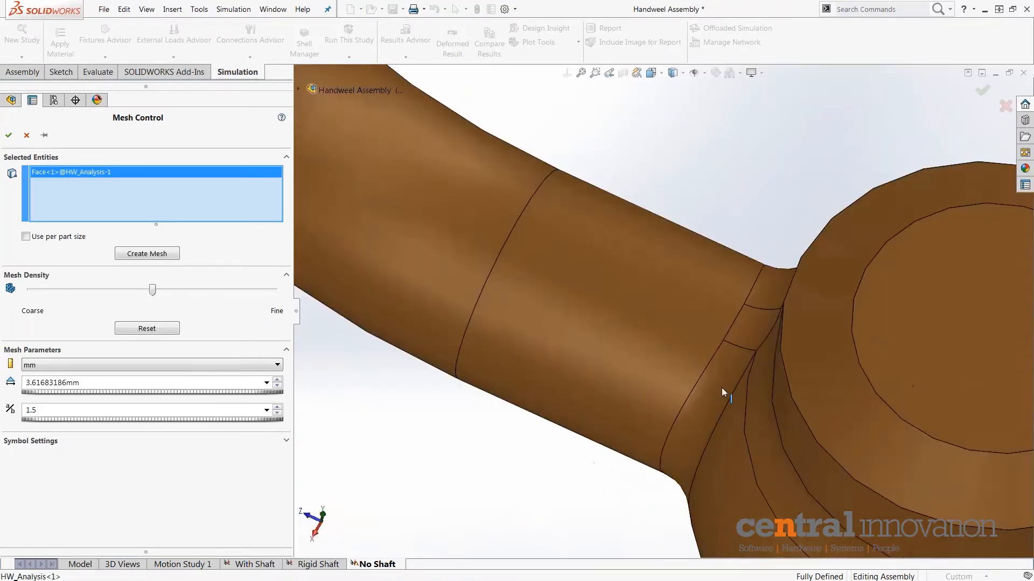
{"action": "left_click", "coordinate": [722, 392]}
{"action": "left_click", "coordinate": [748, 327]}
{"action": "left_click", "coordinate": [765, 298]}
{"action": "middle_click_drag", "start_coordinate": [713, 401], "coordinate": [602, 485]}
{"action": "left_click", "coordinate": [601, 486]}
Add the three upper fillet faces where the second spoke joins the hub to the mesh control
{"action": "scroll", "coordinate": [689, 432], "scroll_direction": "up", "scroll_amount": 5}
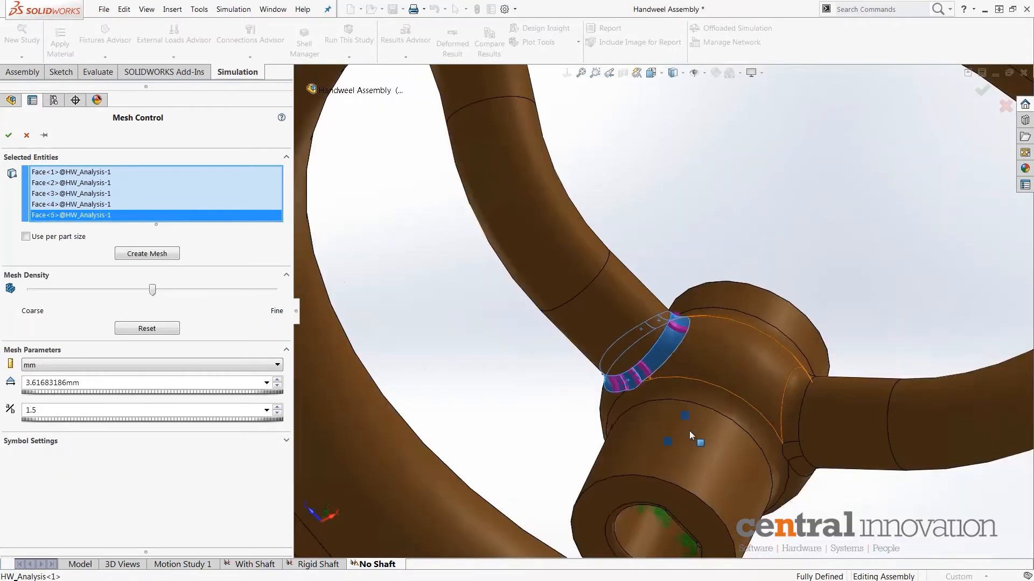
{"action": "middle_click_drag", "start_coordinate": [689, 433], "coordinate": [591, 544]}
{"action": "scroll", "coordinate": [708, 323], "scroll_direction": "up", "scroll_amount": 1}
{"action": "scroll", "coordinate": [859, 224], "scroll_direction": "up", "scroll_amount": 3}
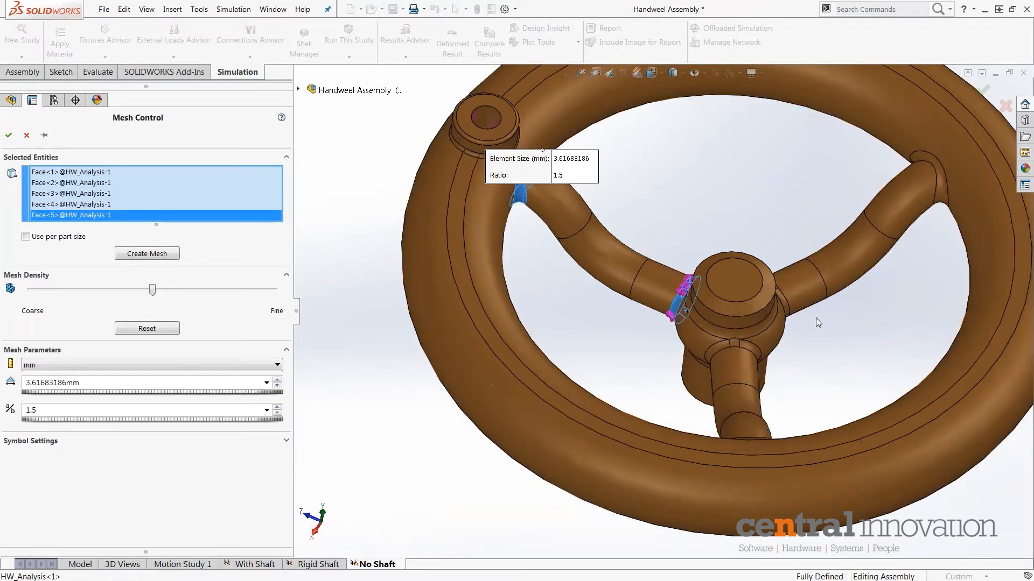
{"action": "middle_click_drag", "start_coordinate": [816, 318], "coordinate": [769, 290]}
{"action": "scroll", "coordinate": [770, 292], "scroll_direction": "down", "scroll_amount": 4}
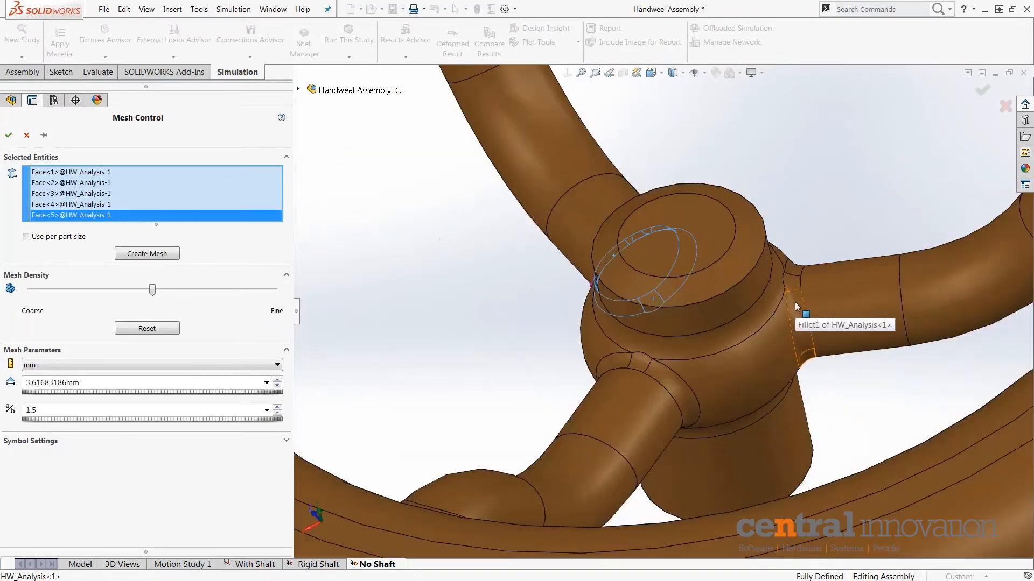
{"action": "left_click", "coordinate": [691, 406]}
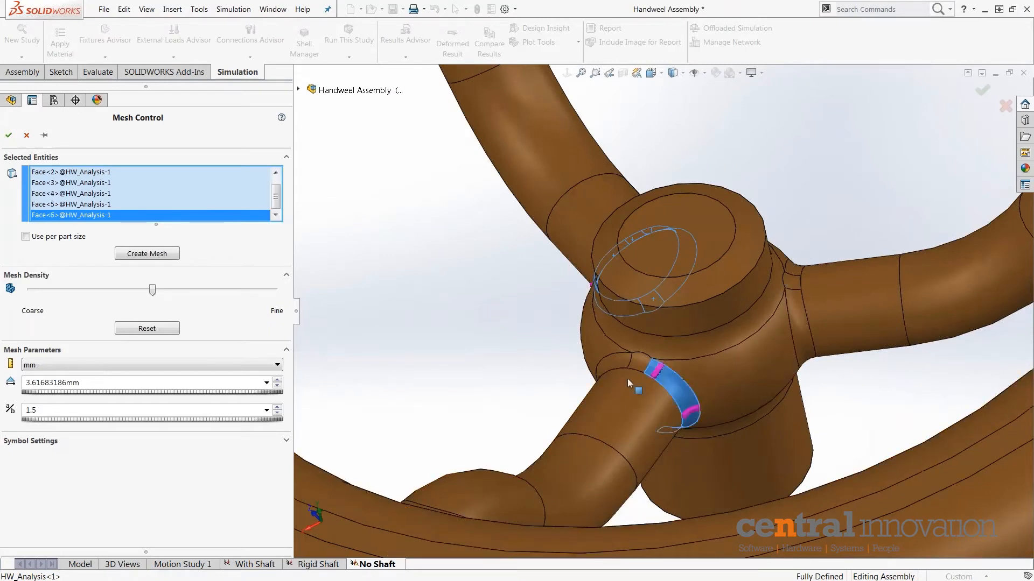
{"action": "left_click", "coordinate": [642, 365]}
{"action": "left_click", "coordinate": [623, 365]}
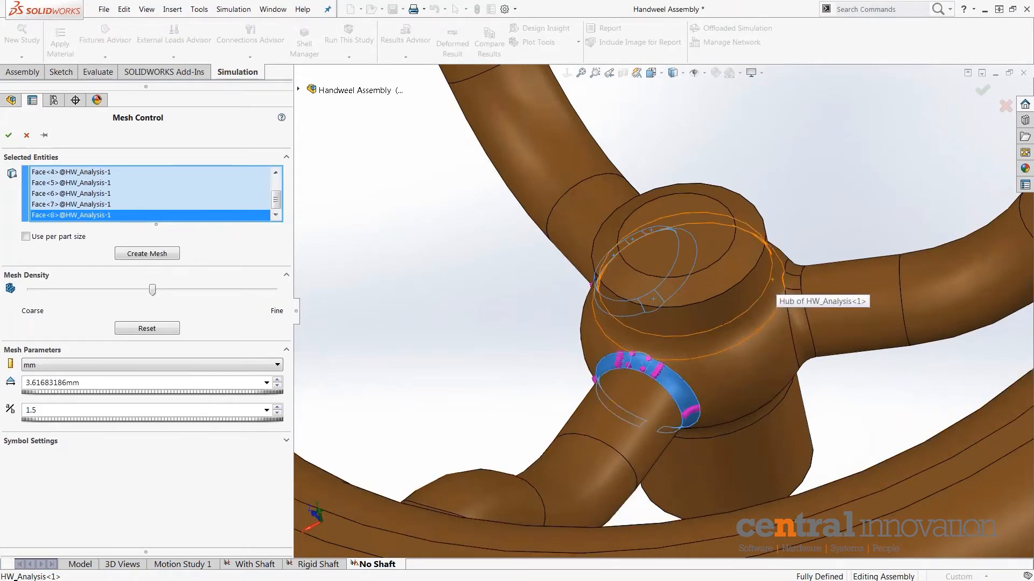
Add the third spoke's upper hub fillet faces and the remaining fillet faces on the hub's underside to the mesh control
{"action": "left_click", "coordinate": [793, 268]}
{"action": "left_click", "coordinate": [792, 282]}
{"action": "left_click", "coordinate": [793, 326]}
{"action": "middle_click_drag", "start_coordinate": [728, 401], "coordinate": [734, 173]}
{"action": "left_click", "coordinate": [646, 451]}
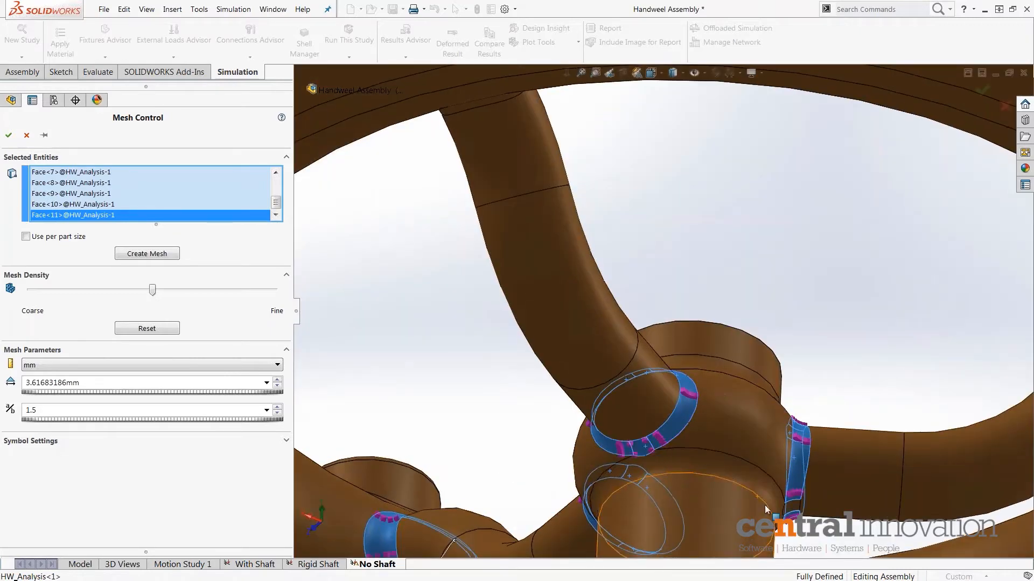
{"action": "scroll", "coordinate": [765, 508], "scroll_direction": "down", "scroll_amount": 4}
{"action": "left_click", "coordinate": [797, 435]}
Add the rim-end fillet faces of the other two spokes to the mesh control and apply it
{"action": "scroll", "coordinate": [796, 435], "scroll_direction": "up", "scroll_amount": 5}
{"action": "scroll", "coordinate": [796, 435], "scroll_direction": "up", "scroll_amount": 2}
{"action": "middle_click_drag", "start_coordinate": [700, 199], "coordinate": [563, 398]}
{"action": "scroll", "coordinate": [791, 229], "scroll_direction": "up", "scroll_amount": 2}
{"action": "middle_click_drag", "start_coordinate": [788, 254], "coordinate": [724, 318]}
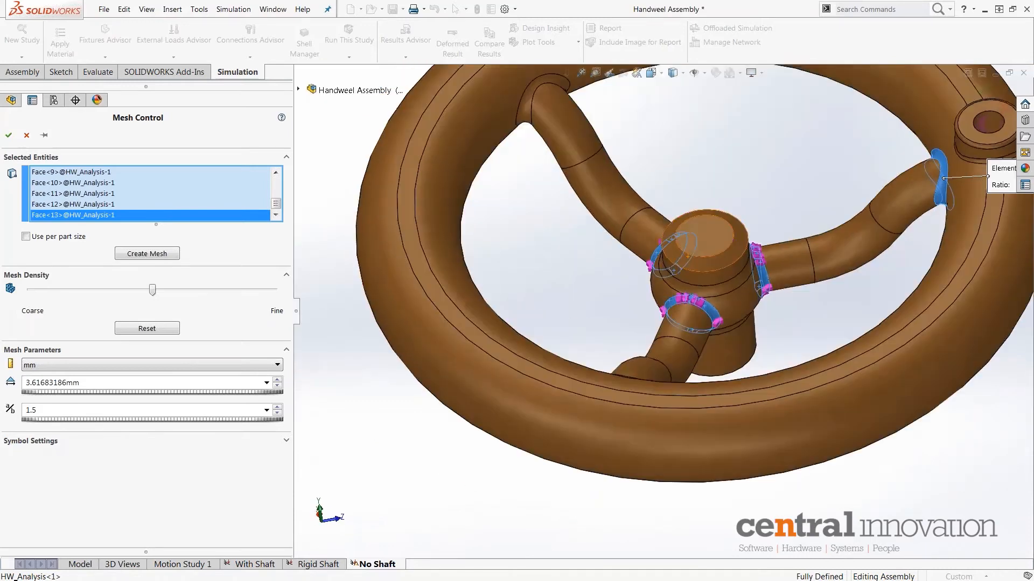
{"action": "scroll", "coordinate": [637, 157], "scroll_direction": "down", "scroll_amount": 1}
{"action": "scroll", "coordinate": [637, 157], "scroll_direction": "up", "scroll_amount": 1}
{"action": "left_click", "coordinate": [545, 151]}
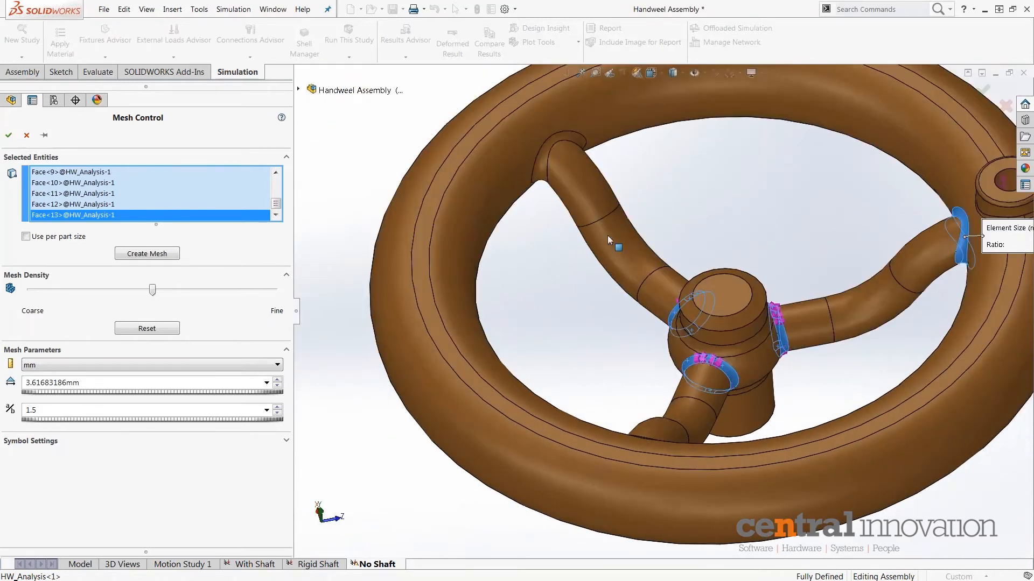
{"action": "middle_click_drag", "start_coordinate": [679, 411], "coordinate": [627, 446]}
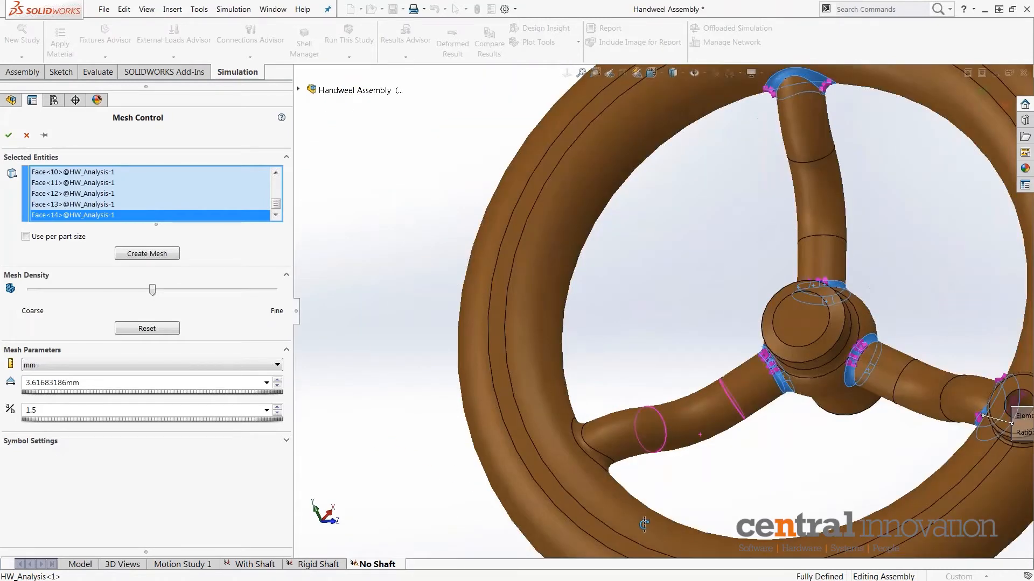
{"action": "left_click", "coordinate": [601, 464]}
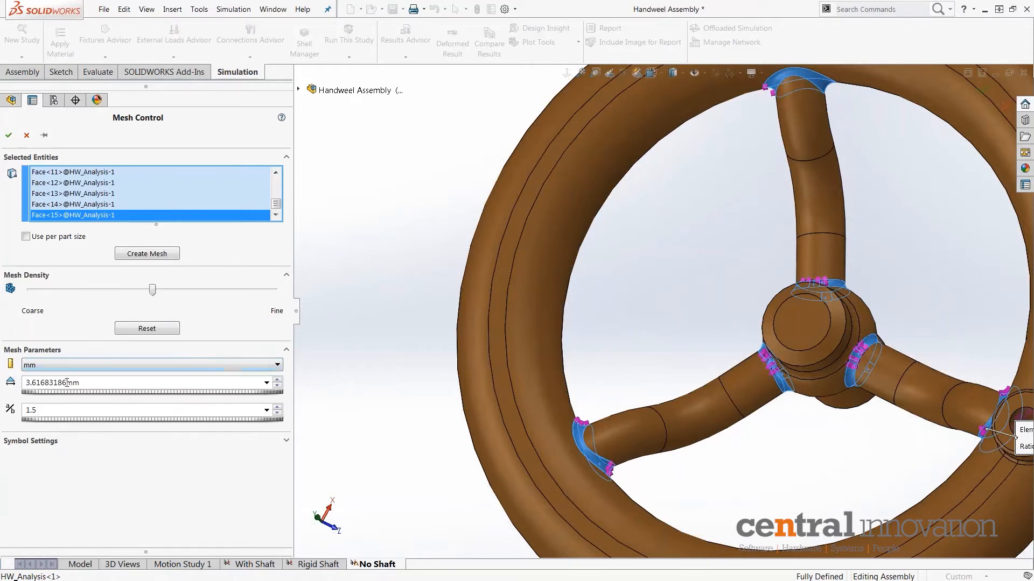
{"action": "left_click", "coordinate": [11, 136]}
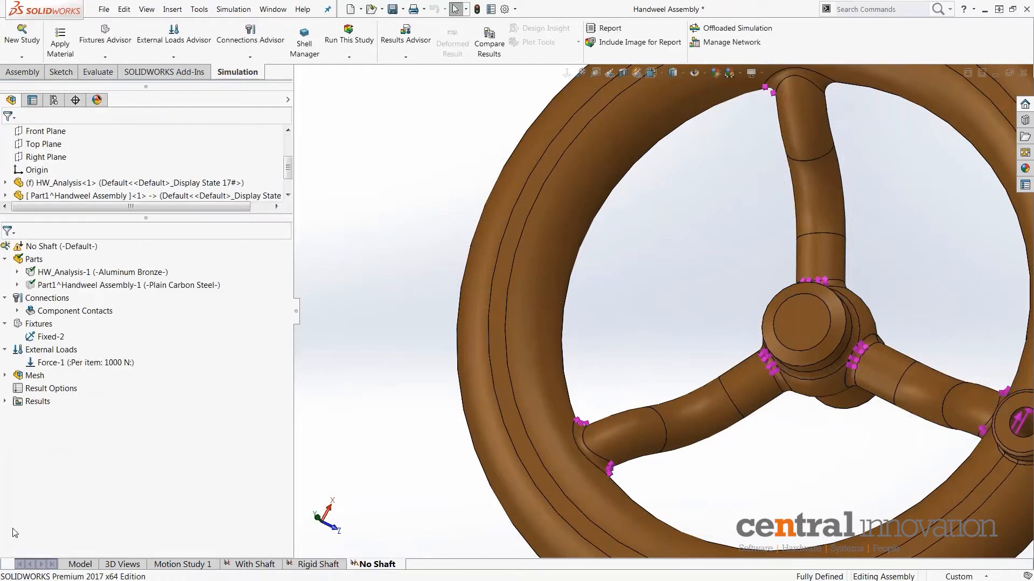
Start creating the study's mesh and enable the mesh parameters, showing the advanced settings as well
{"action": "scroll", "coordinate": [637, 361], "scroll_direction": "up", "scroll_amount": 5}
{"action": "middle_click_drag", "start_coordinate": [784, 266], "coordinate": [796, 226]}
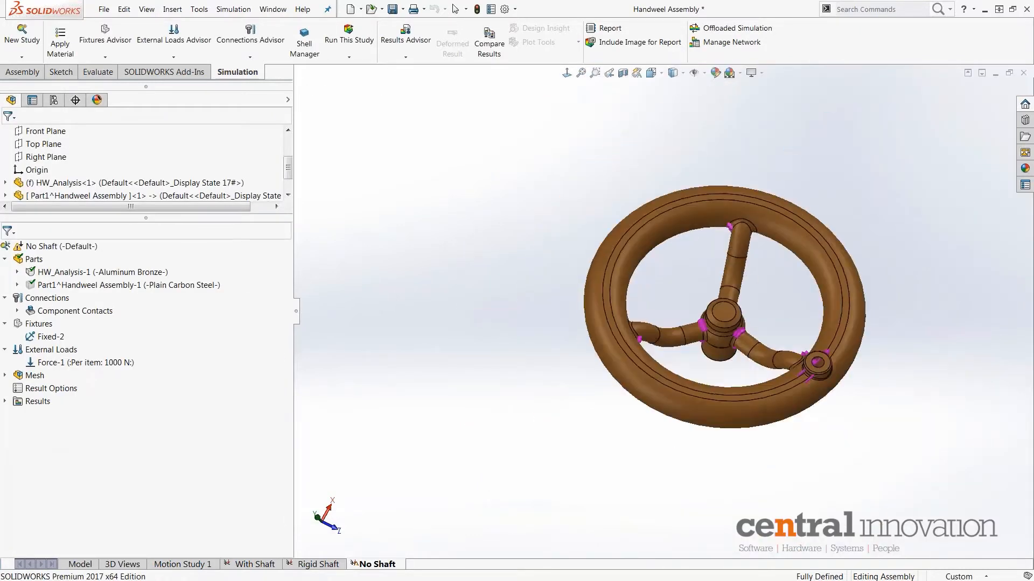
{"action": "scroll", "coordinate": [785, 313], "scroll_direction": "down", "scroll_amount": 1}
{"action": "right_click", "coordinate": [34, 376]}
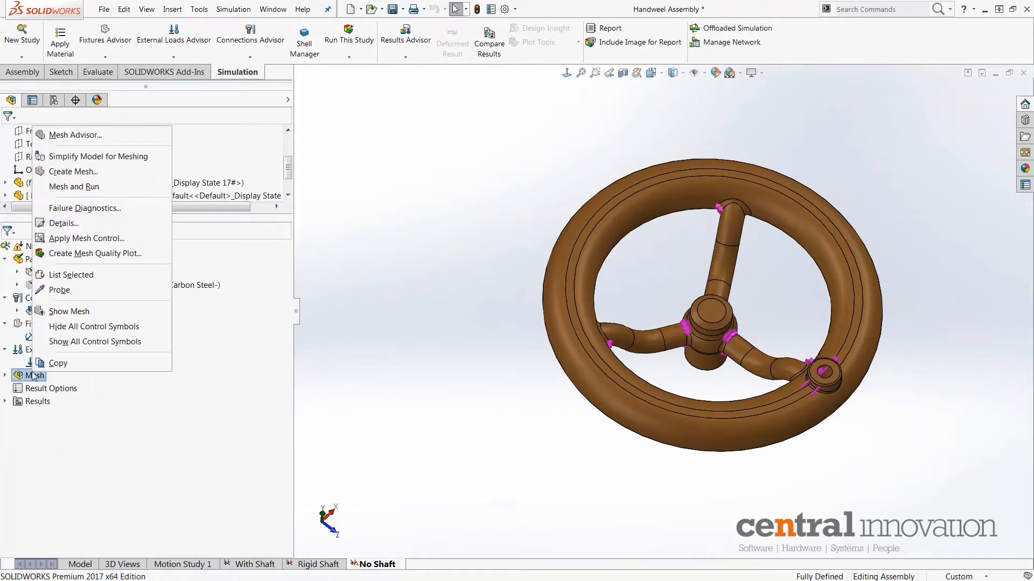
{"action": "left_click", "coordinate": [88, 174]}
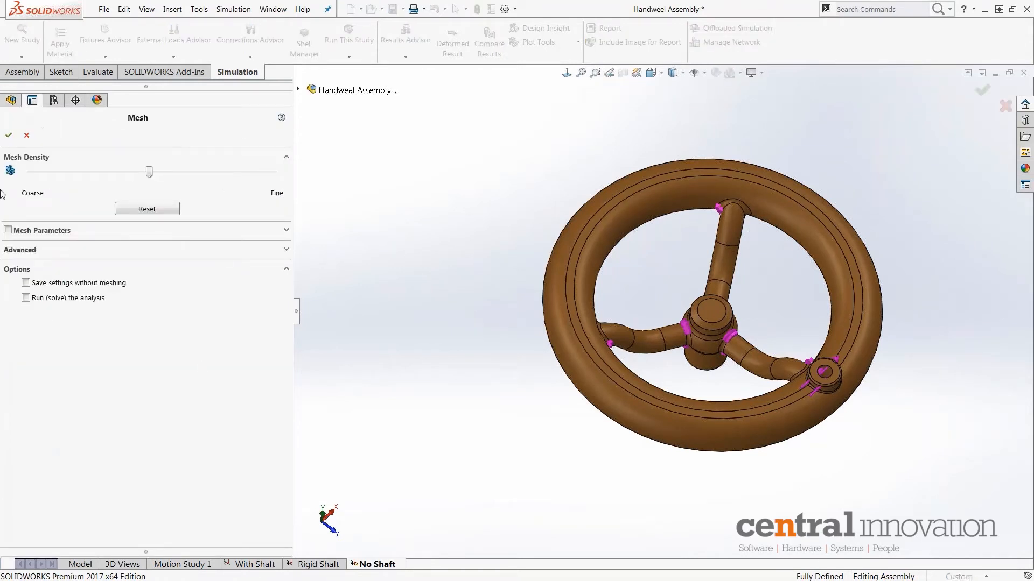
{"action": "left_click", "coordinate": [8, 231]}
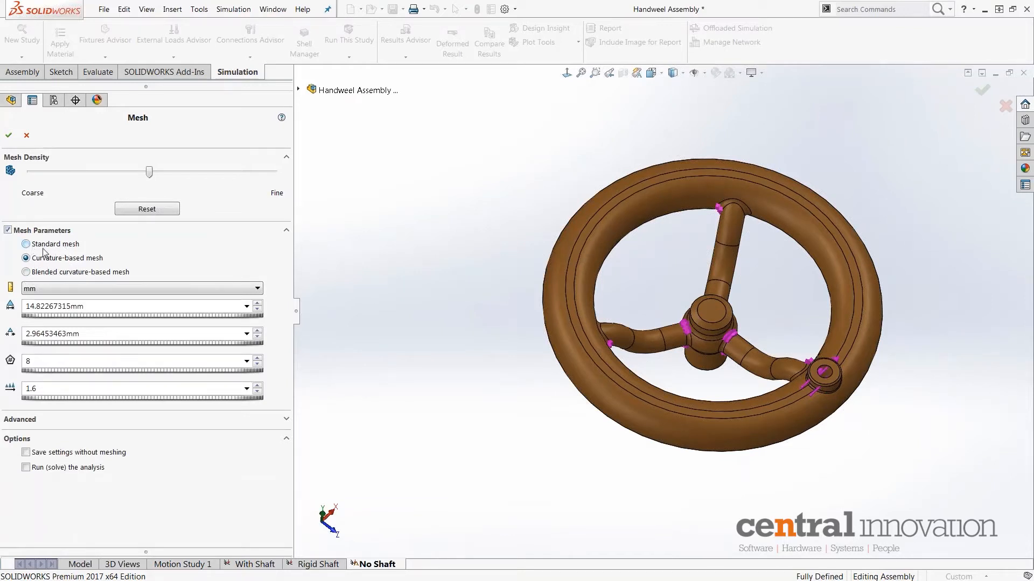
{"action": "left_click", "coordinate": [48, 420]}
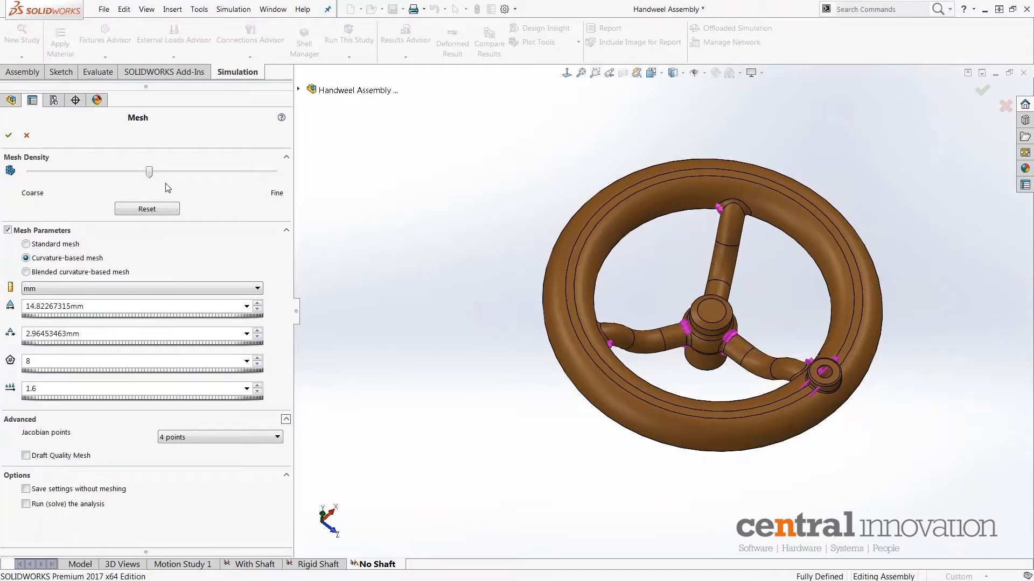
Try a coarser and a finer overall mesh density for the handwheel
{"action": "left_click", "coordinate": [151, 174]}
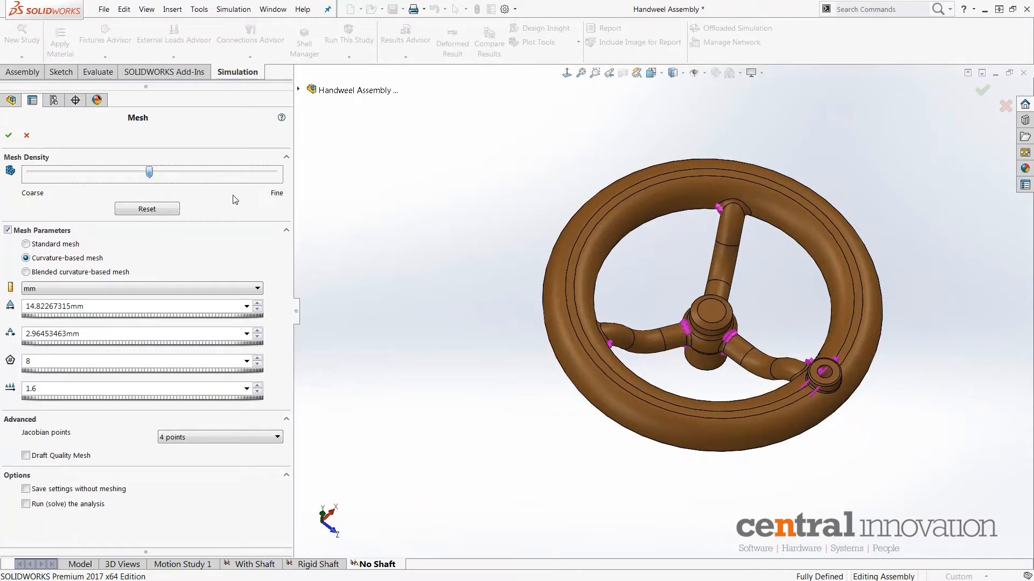
{"action": "left_click_drag", "start_coordinate": [150, 173], "coordinate": [44, 200]}
{"action": "left_click_drag", "start_coordinate": [245, 203], "coordinate": [245, 203]}
{"action": "left_click", "coordinate": [104, 306]}
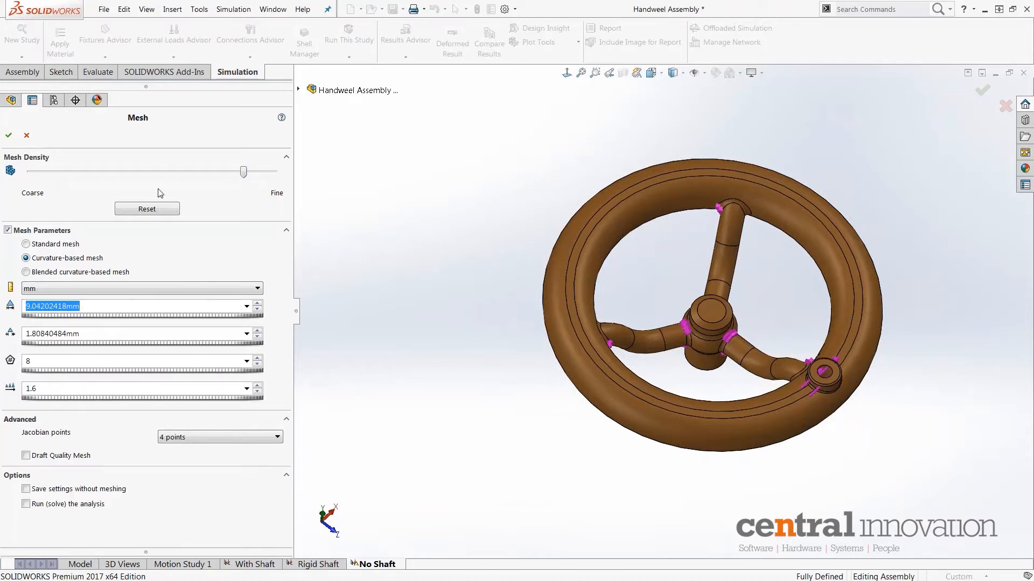
Reset the mesh density to its default and generate the curvature-based mesh
{"action": "left_click", "coordinate": [156, 209]}
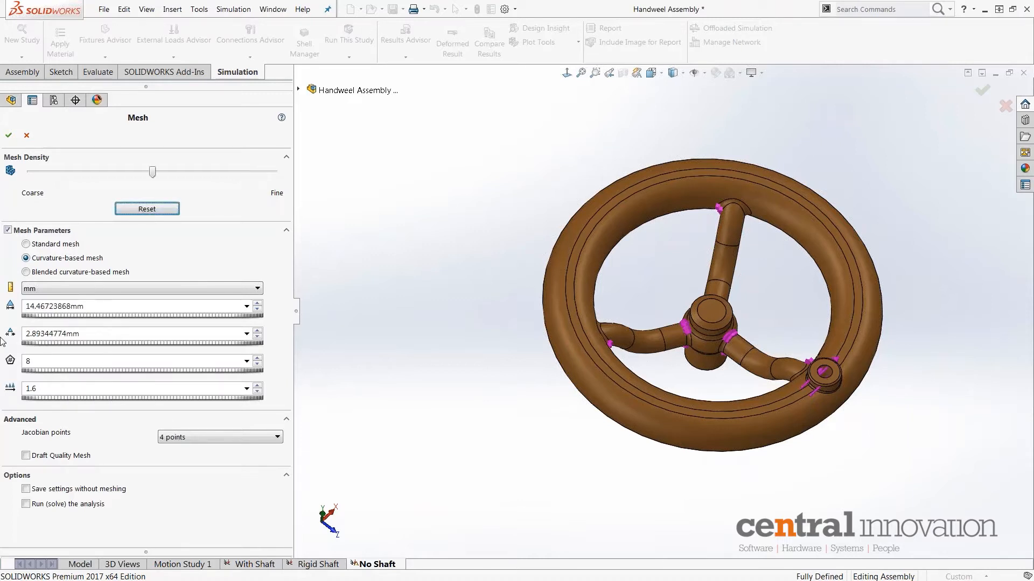
{"action": "left_click", "coordinate": [11, 137]}
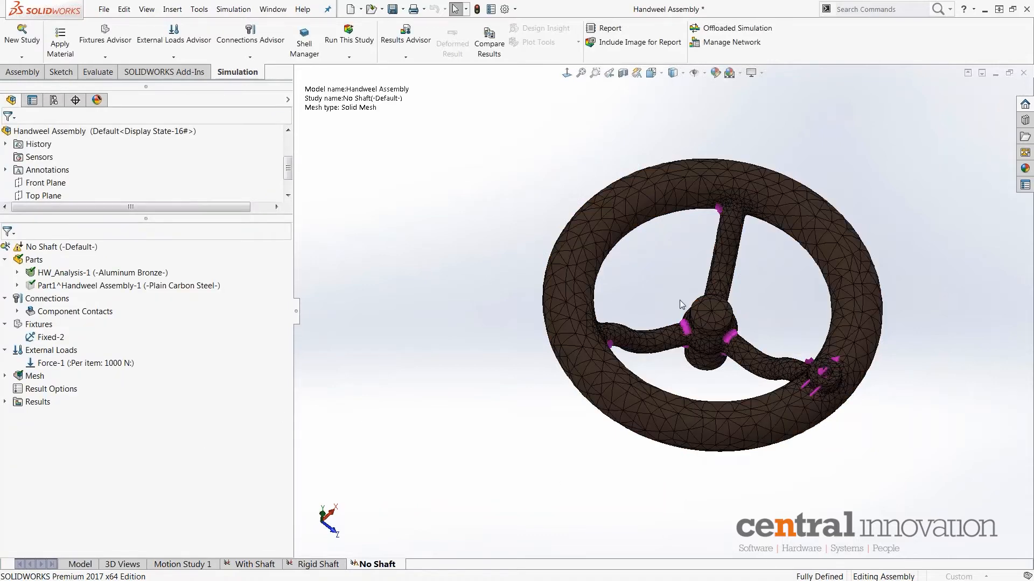
Examine the mesh along the rim and its refinement around the fillet where a spoke meets the rim
{"action": "middle_click_drag", "start_coordinate": [751, 205], "coordinate": [681, 141]}
{"action": "scroll", "coordinate": [716, 212], "scroll_direction": "down", "scroll_amount": 8}
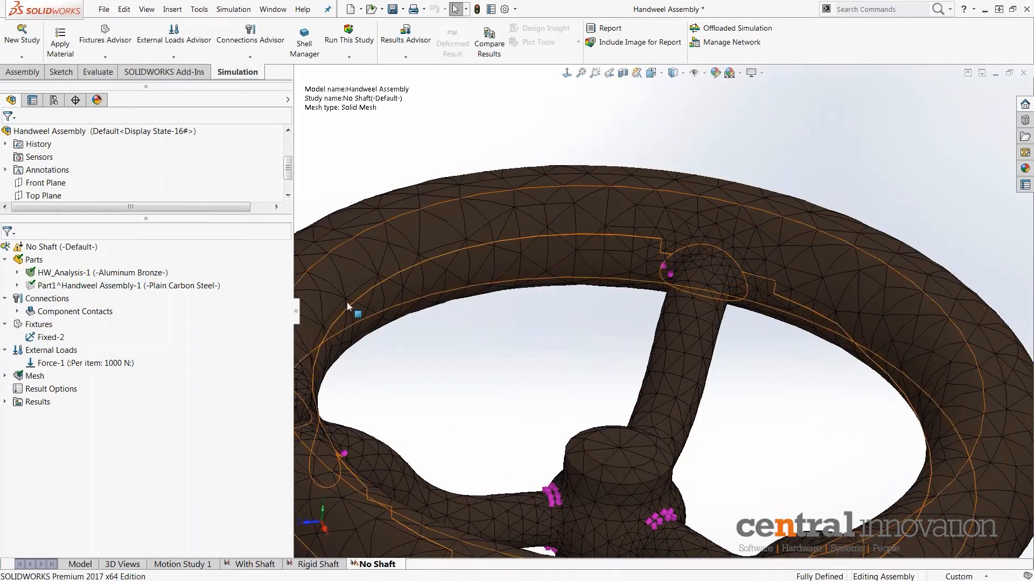
{"action": "scroll", "coordinate": [377, 264], "scroll_direction": "down", "scroll_amount": 3}
{"action": "middle_click", "coordinate": [421, 276]}
{"action": "middle_click_drag", "start_coordinate": [421, 276], "coordinate": [390, 293]}
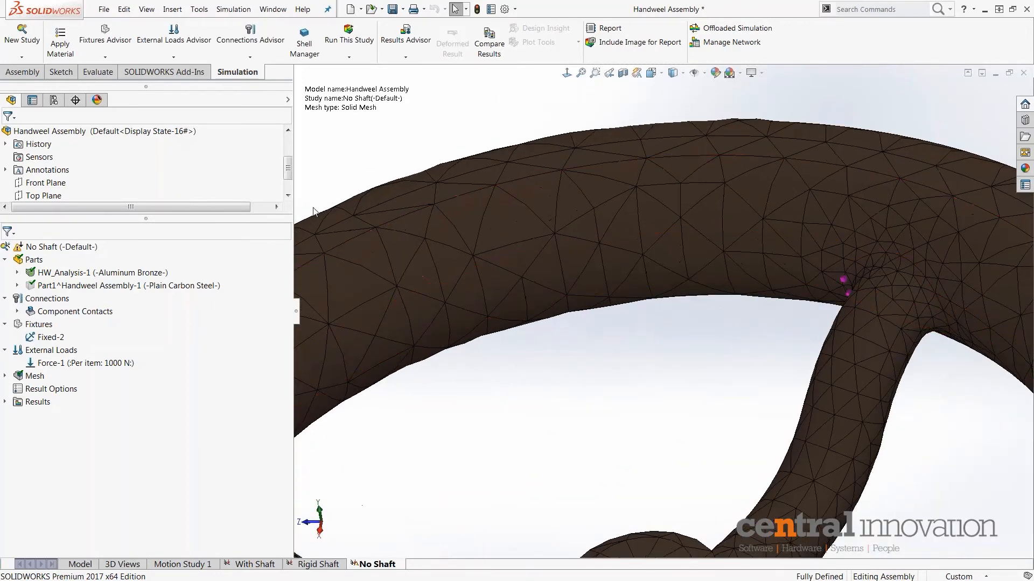
{"action": "middle_click_drag", "start_coordinate": [455, 288], "coordinate": [530, 291]}
{"action": "scroll", "coordinate": [415, 241], "scroll_direction": "up", "scroll_amount": 2}
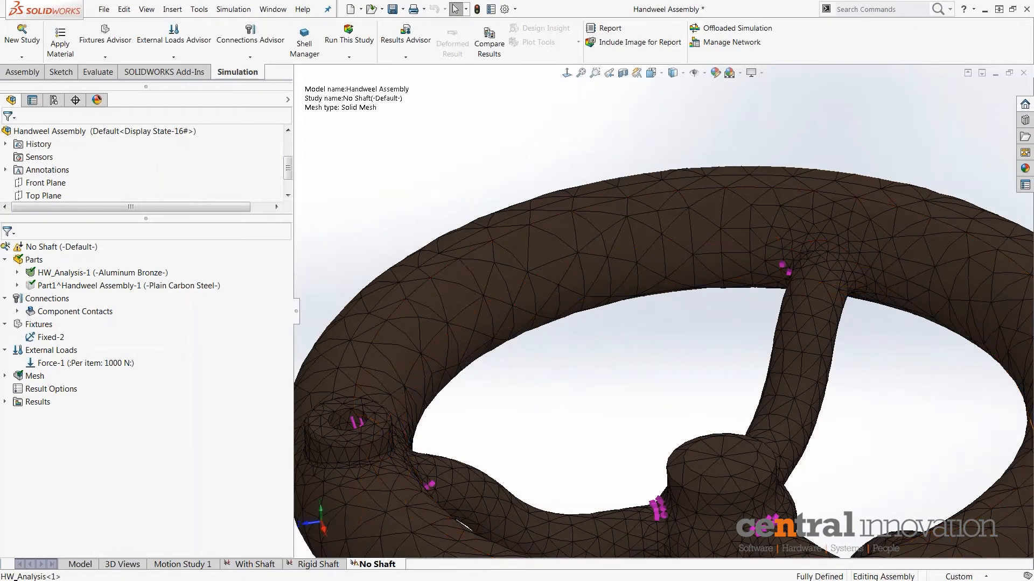
{"action": "middle_click_drag", "start_coordinate": [761, 285], "coordinate": [775, 264]}
{"action": "scroll", "coordinate": [777, 256], "scroll_direction": "down", "scroll_amount": 5}
{"action": "scroll", "coordinate": [777, 256], "scroll_direction": "down", "scroll_amount": 1}
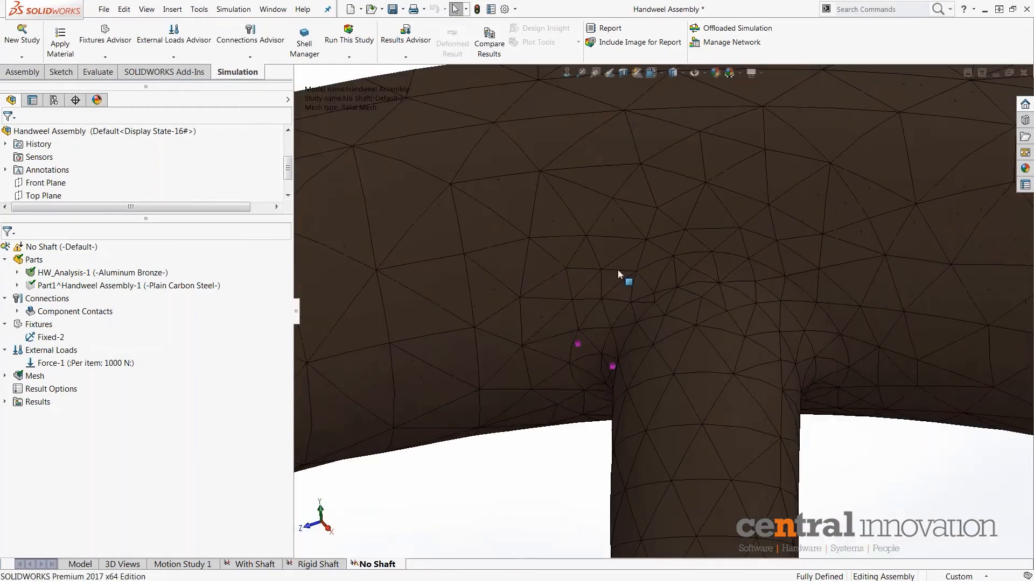
{"action": "scroll", "coordinate": [585, 316], "scroll_direction": "up", "scroll_amount": 5}
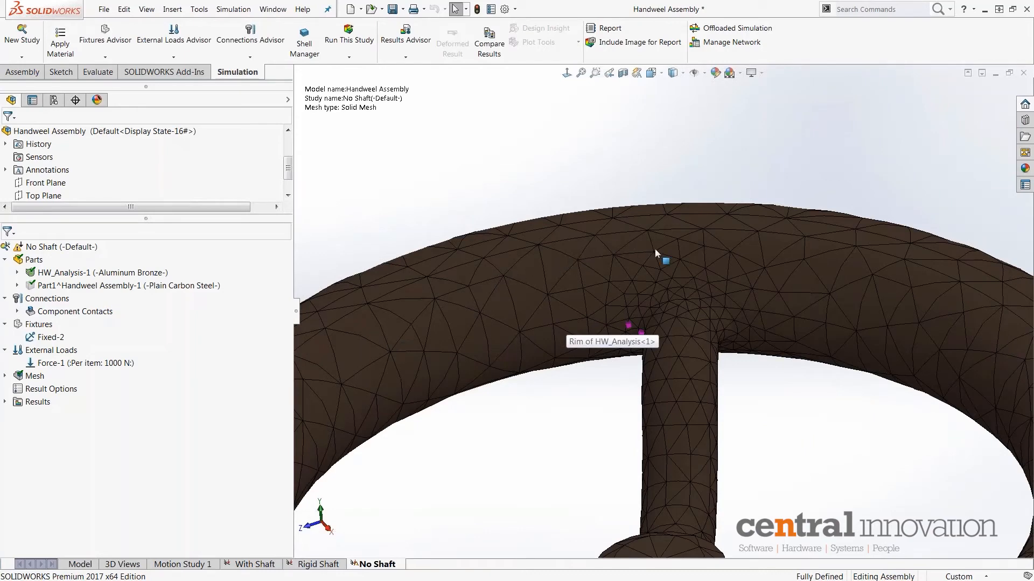
{"action": "scroll", "coordinate": [693, 277], "scroll_direction": "down", "scroll_amount": 4}
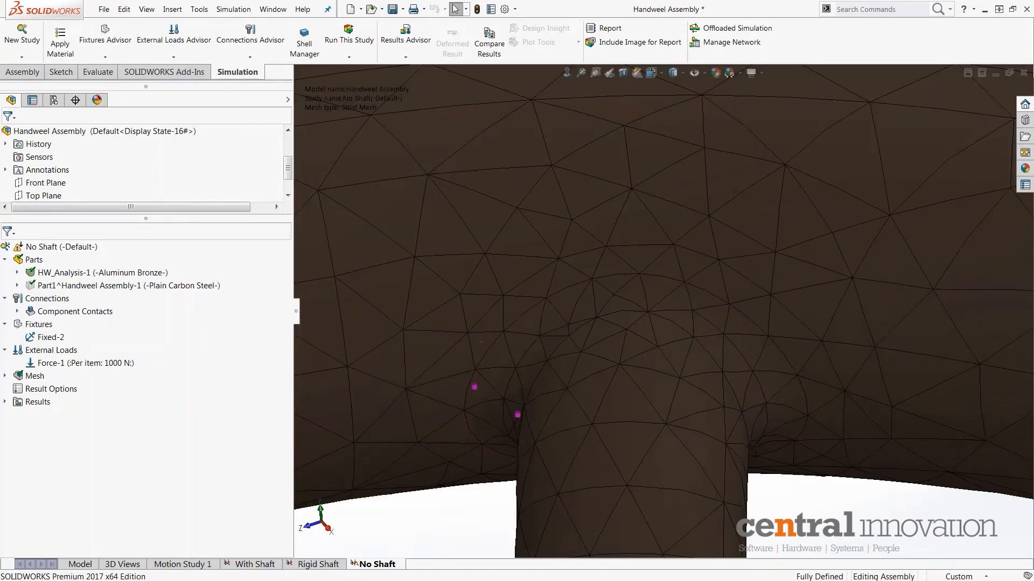
{"action": "scroll", "coordinate": [670, 448], "scroll_direction": "up", "scroll_amount": 8}
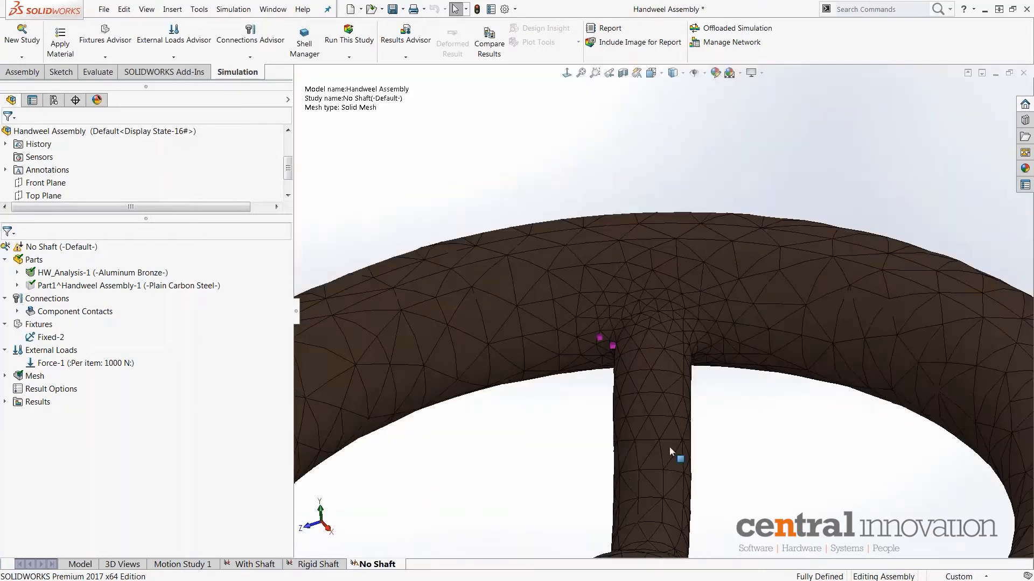
Inspect the mesh around the hub and its spoke fillets, then return to the isometric view
{"action": "middle_click_drag", "start_coordinate": [668, 475], "coordinate": [469, 464]}
{"action": "scroll", "coordinate": [785, 511], "scroll_direction": "down", "scroll_amount": 6}
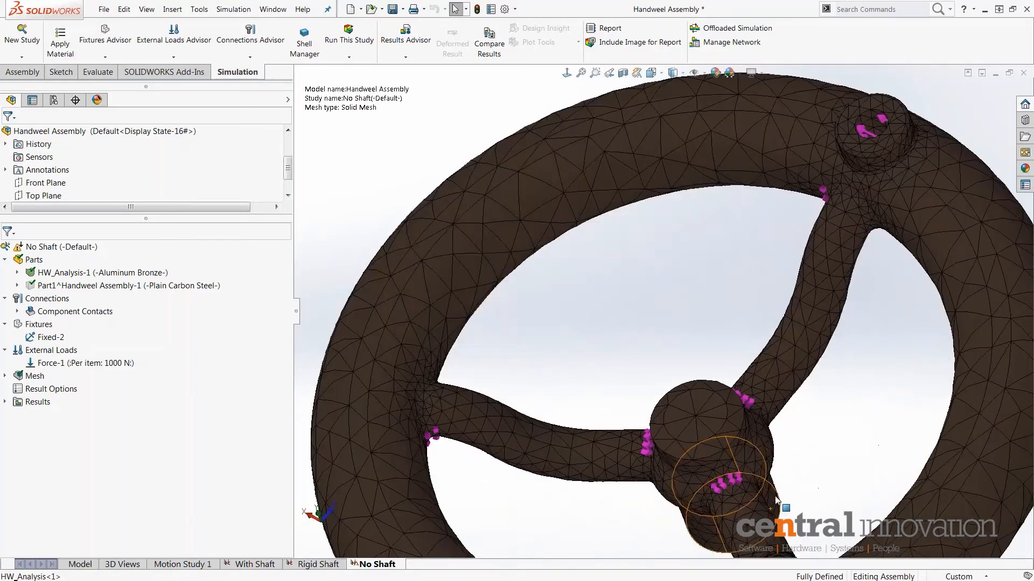
{"action": "middle_click_drag", "start_coordinate": [725, 470], "coordinate": [760, 423]}
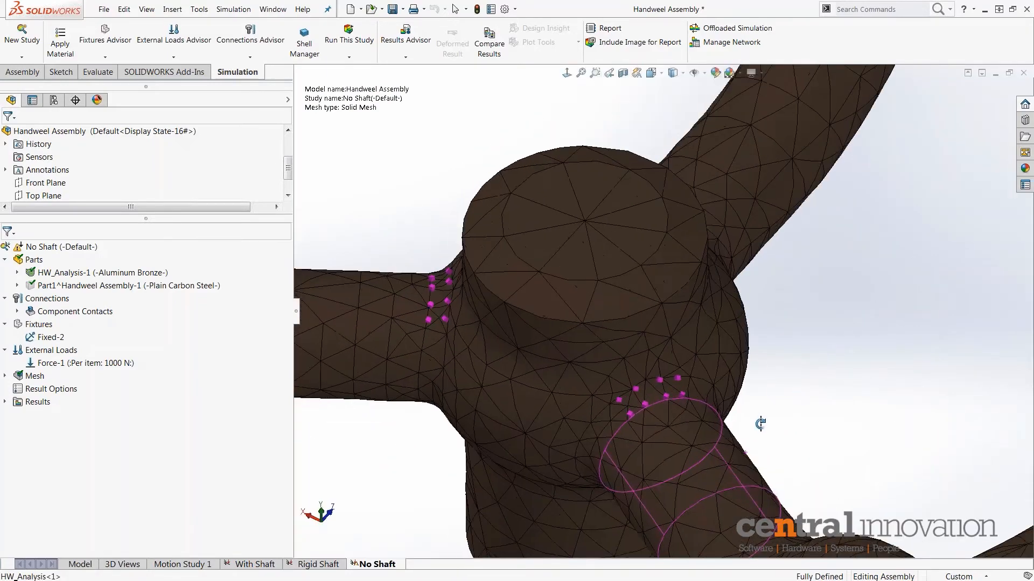
{"action": "scroll", "coordinate": [690, 289], "scroll_direction": "up", "scroll_amount": 8}
{"action": "middle_click_drag", "start_coordinate": [666, 309], "coordinate": [628, 258]}
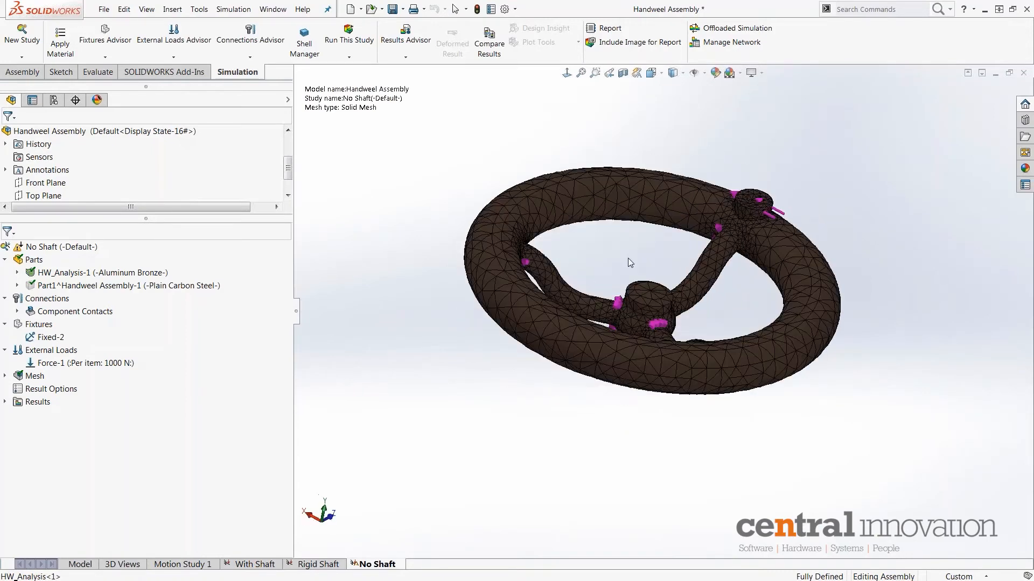
{"action": "key", "text": "ctrl+7"}
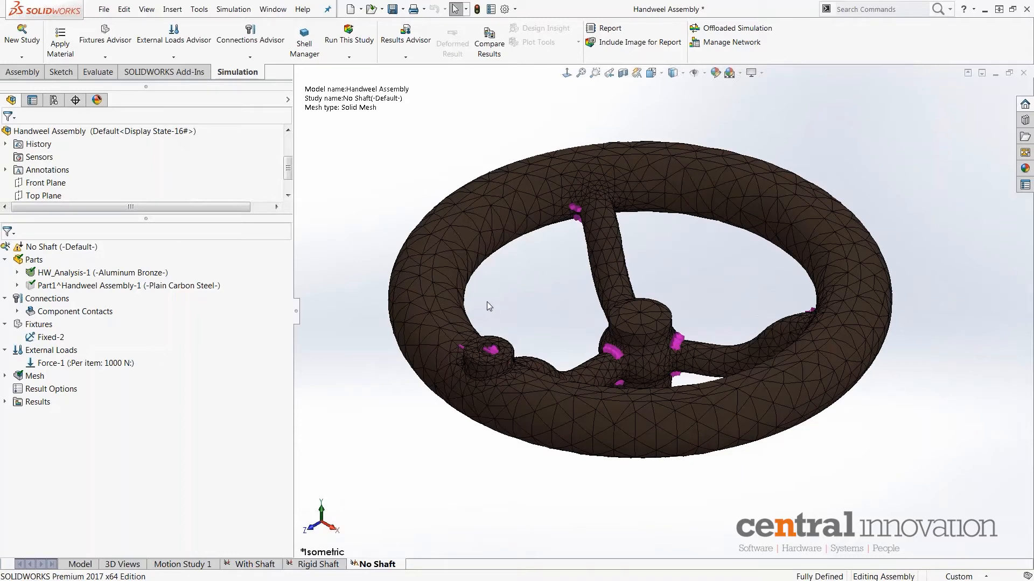
Run the No Shaft study and move the stress plot's maximum-value callout clear of the wheel, below the rim
{"action": "left_click", "coordinate": [350, 39]}
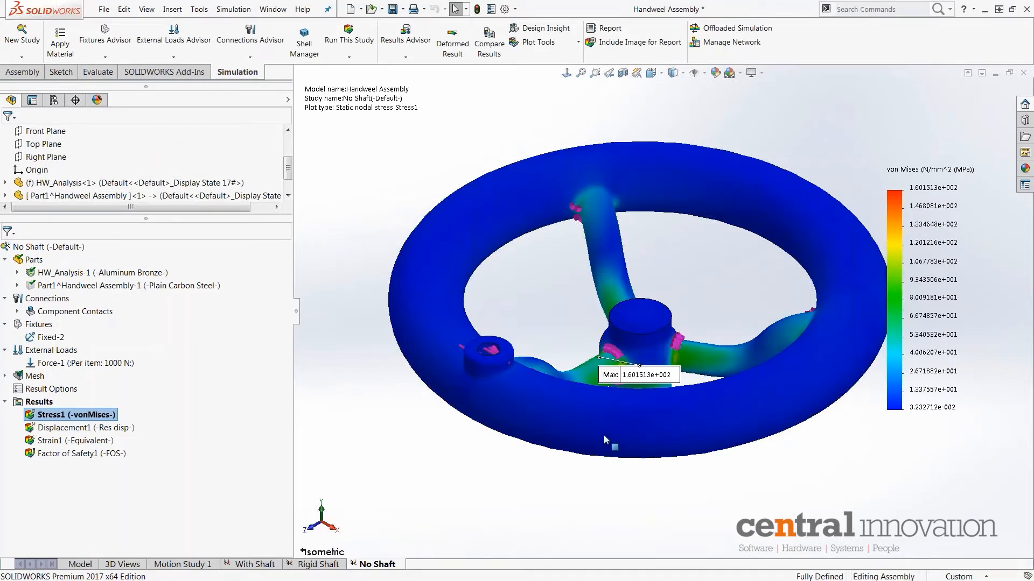
{"action": "middle_click_drag", "start_coordinate": [658, 285], "coordinate": [664, 314]}
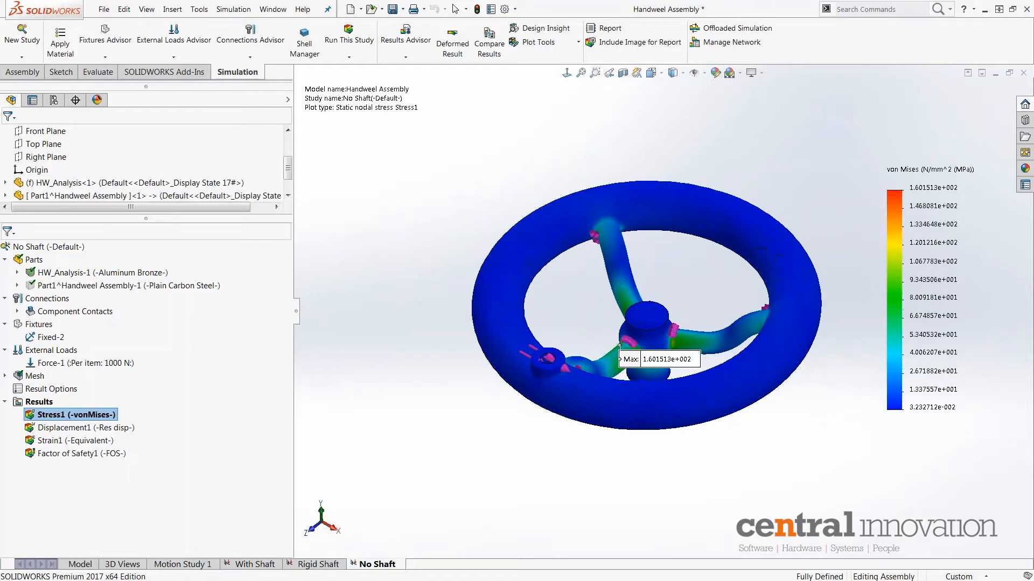
{"action": "left_click_drag", "start_coordinate": [659, 359], "coordinate": [380, 224]}
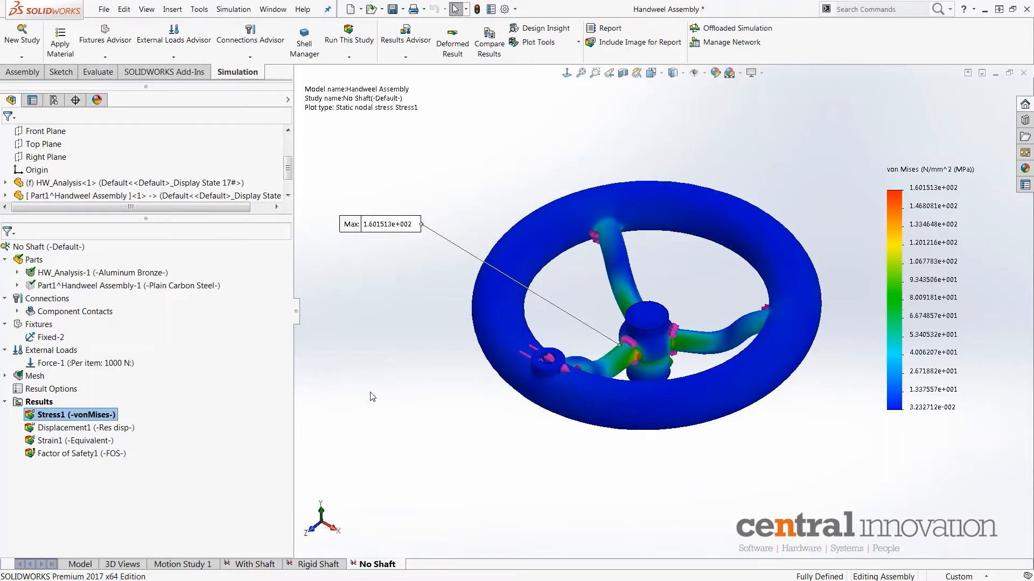
{"action": "middle_click_drag", "start_coordinate": [469, 383], "coordinate": [484, 339]}
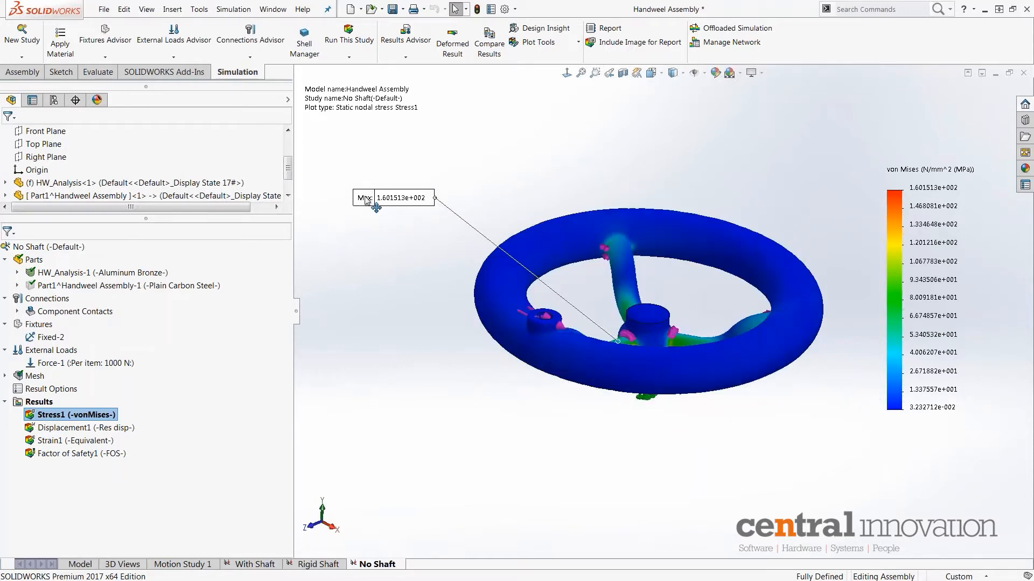
{"action": "left_click_drag", "start_coordinate": [364, 198], "coordinate": [536, 478]}
{"action": "middle_click_drag", "start_coordinate": [803, 328], "coordinate": [764, 344]}
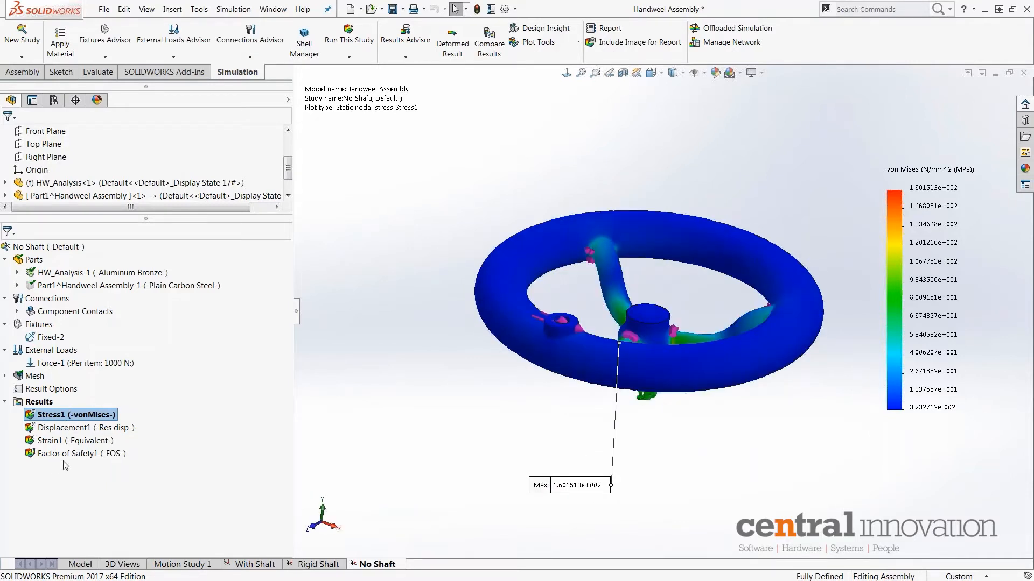
Start defining a stress plot to review the available stress components, and close the definition without adding a plot
{"action": "right_click", "coordinate": [40, 401]}
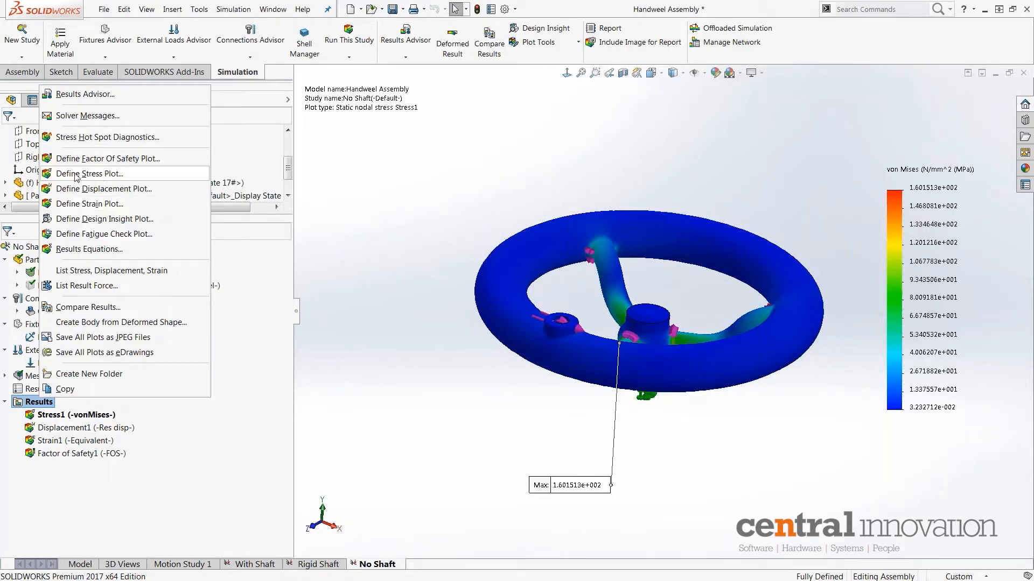
{"action": "left_click", "coordinate": [98, 174]}
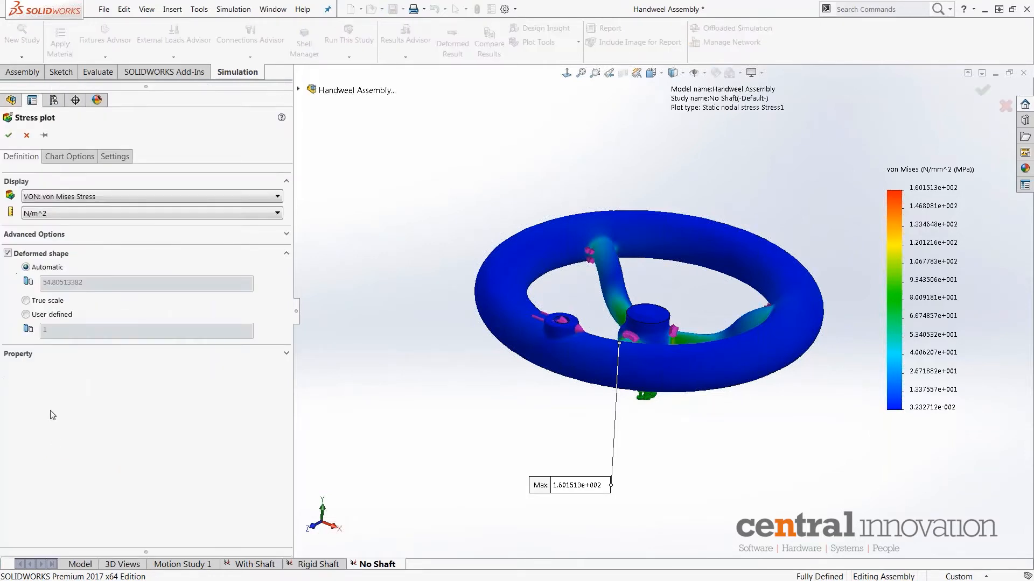
{"action": "left_click", "coordinate": [275, 200]}
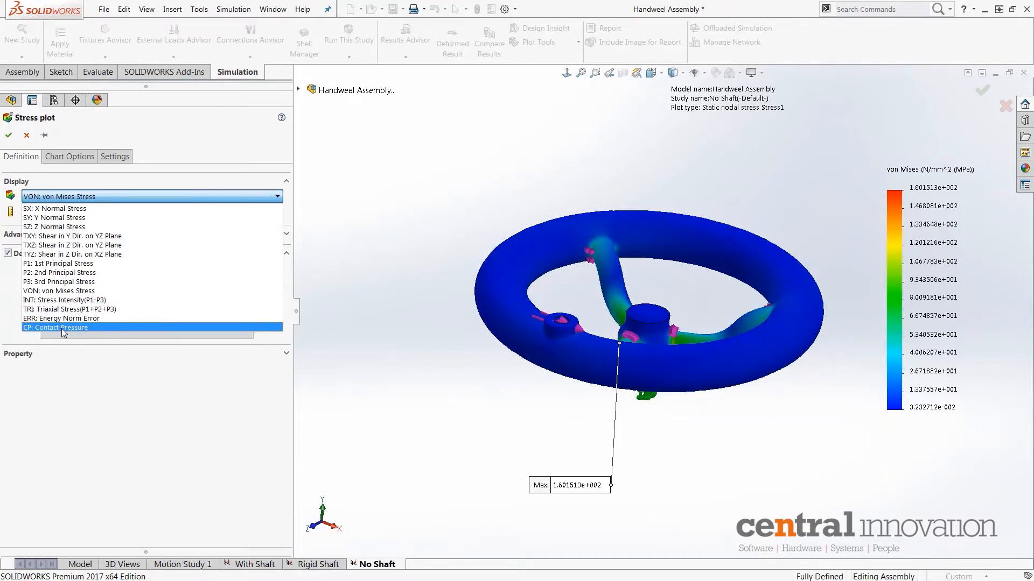
{"action": "left_click", "coordinate": [196, 131]}
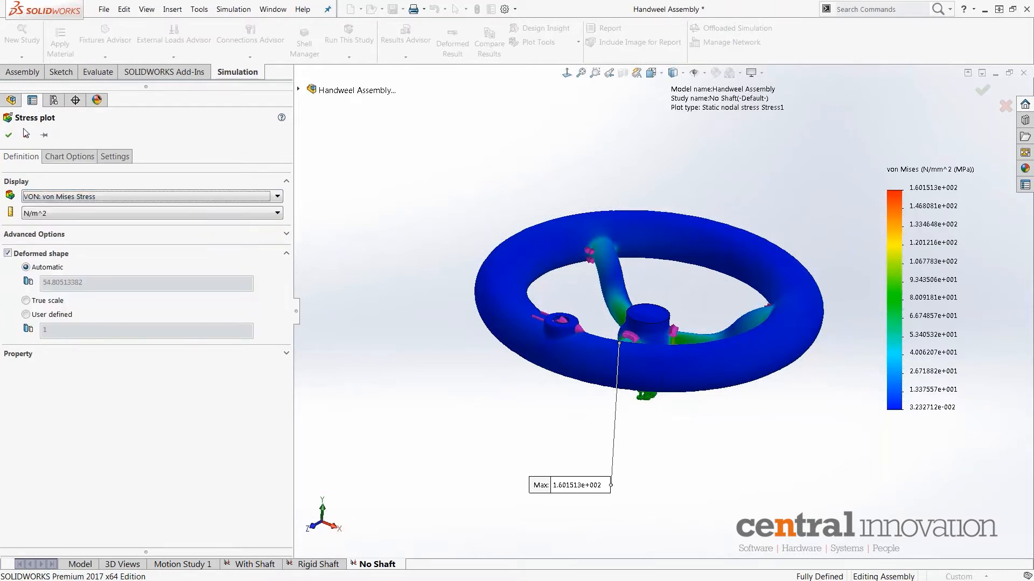
{"action": "left_click", "coordinate": [9, 135]}
Start defining a displacement plot to review its components, advanced options, chart options and settings, and close the definition without adding a plot
{"action": "right_click", "coordinate": [48, 403]}
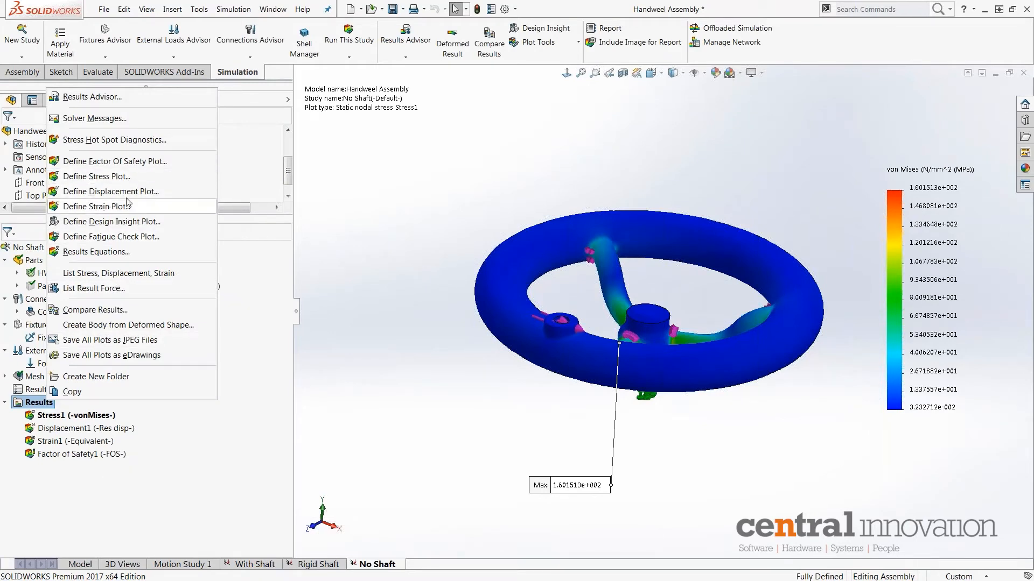
{"action": "left_click", "coordinate": [142, 193]}
{"action": "left_click", "coordinate": [93, 197]}
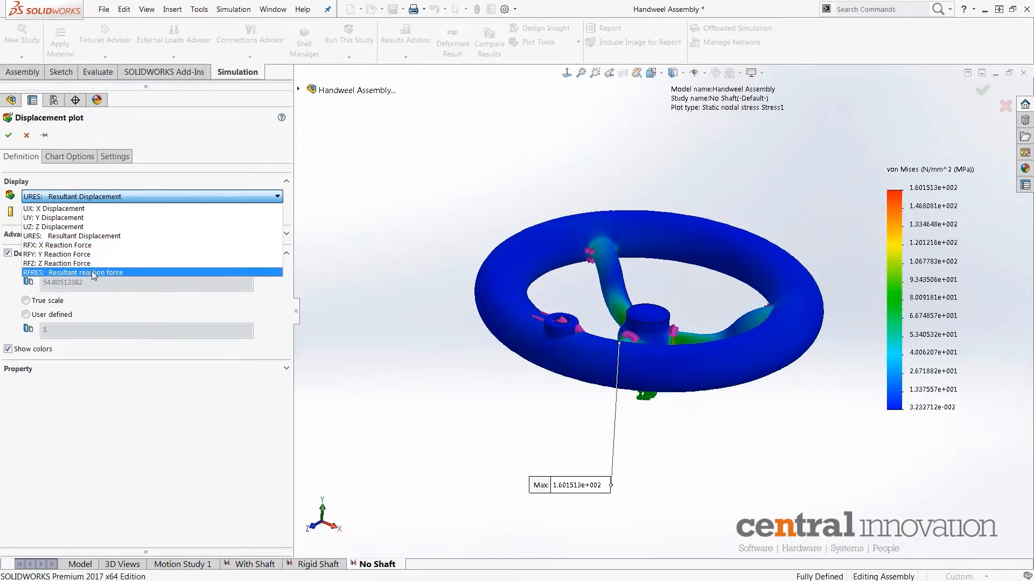
{"action": "left_click", "coordinate": [193, 154]}
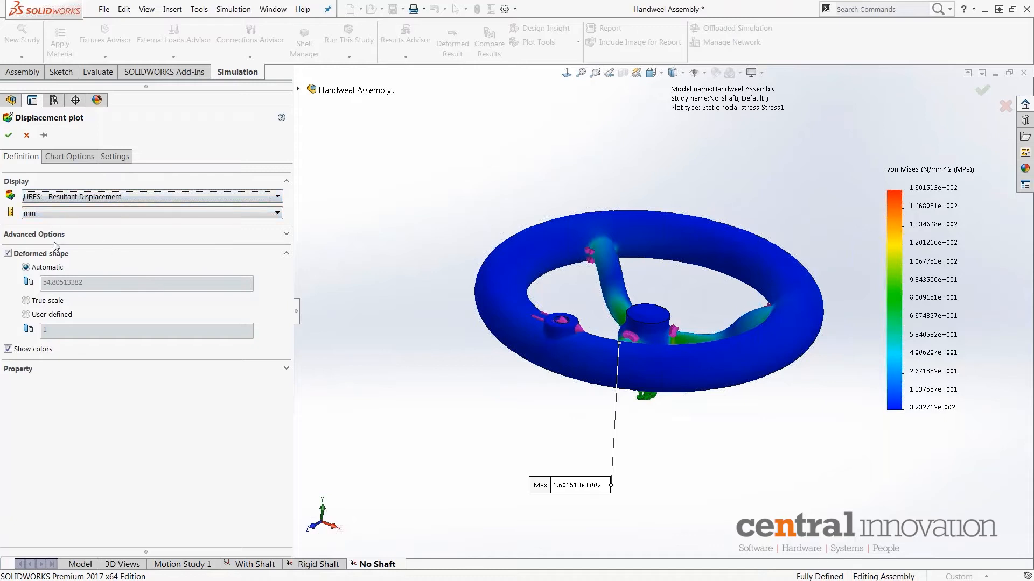
{"action": "left_click", "coordinate": [83, 238]}
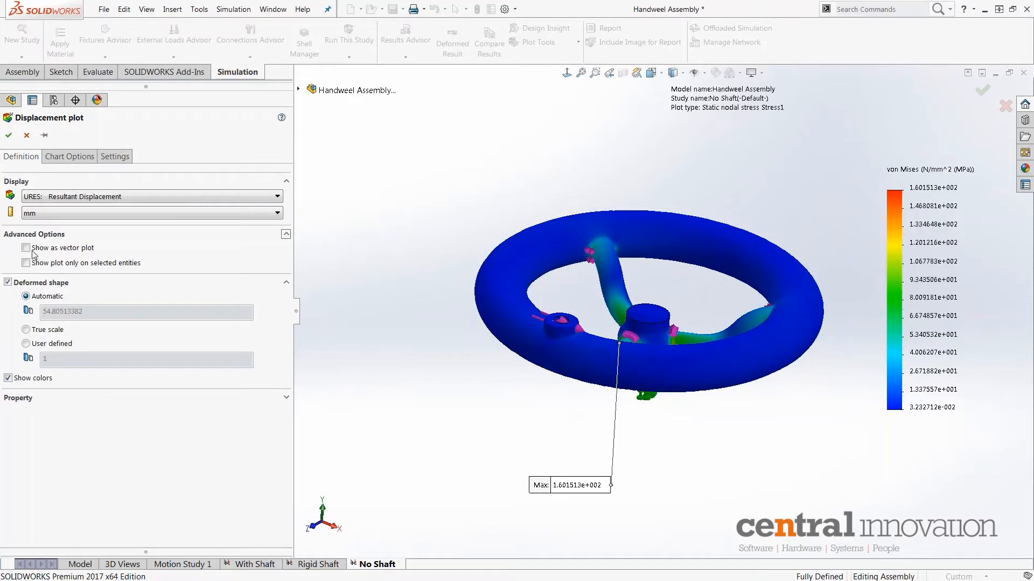
{"action": "left_click", "coordinate": [78, 158]}
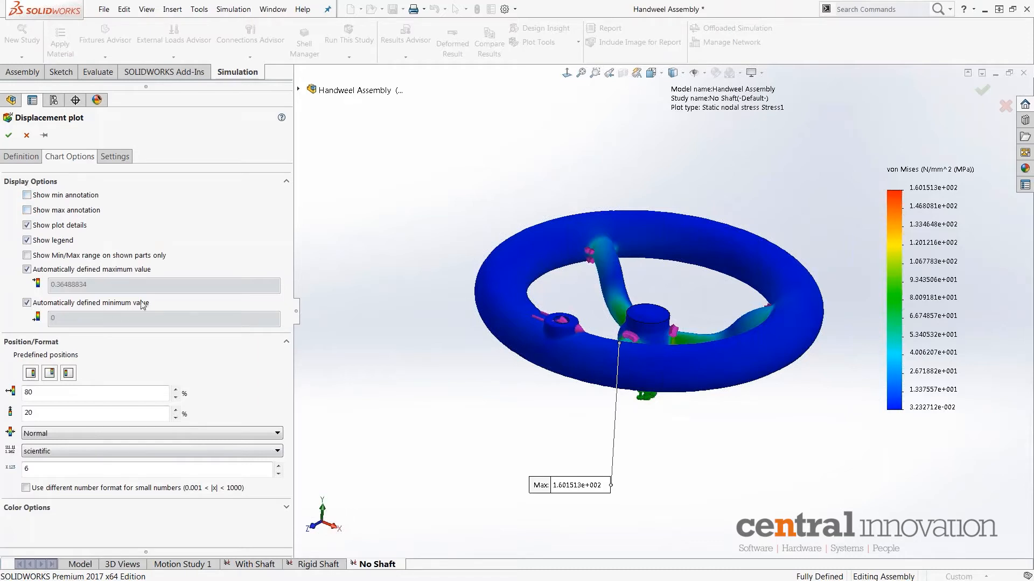
{"action": "left_click", "coordinate": [114, 157]}
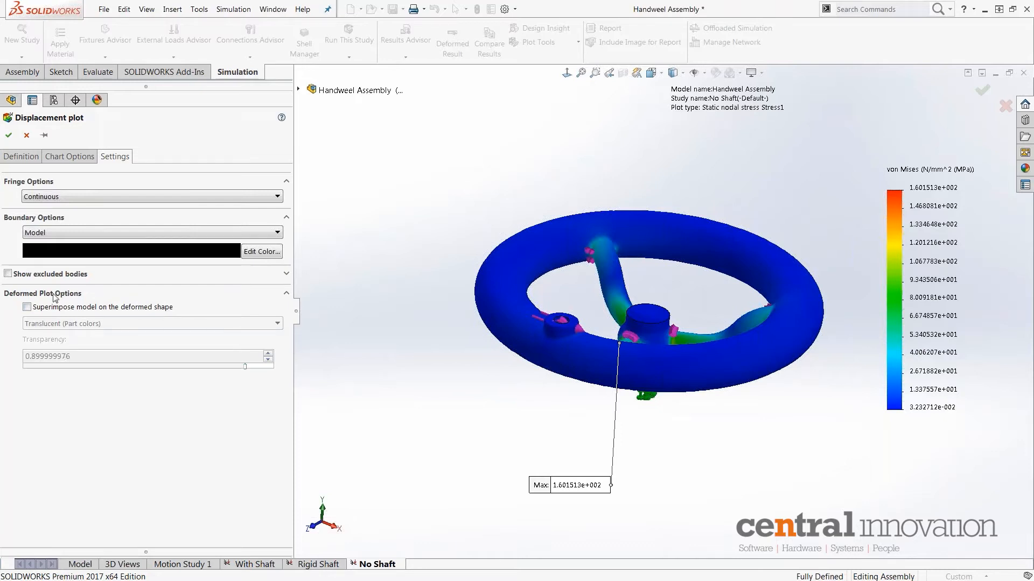
{"action": "left_click", "coordinate": [9, 135]}
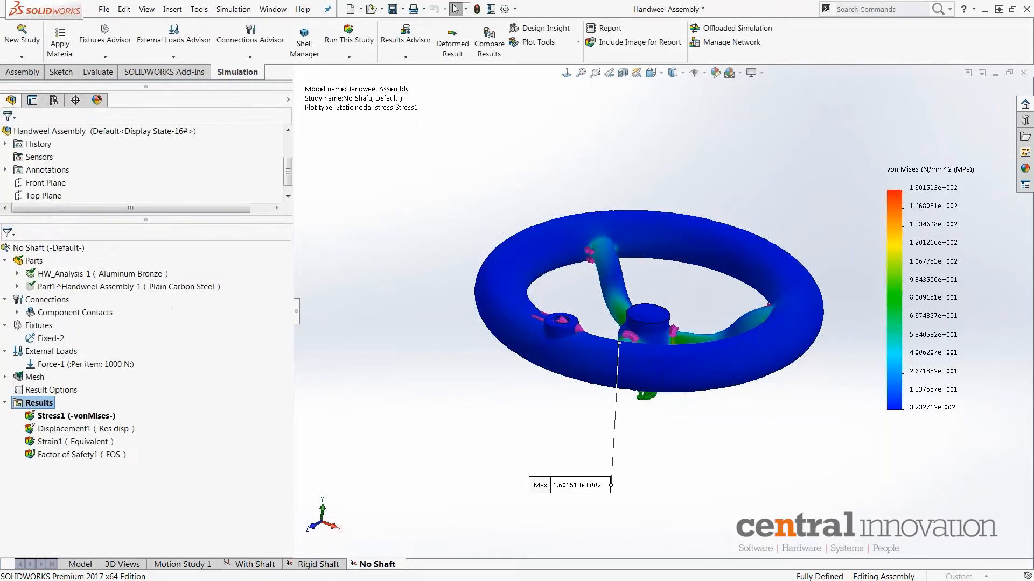
Look over the stress plot from several angles, and show the Displacement1 plot to view the displacement across the handwheel
{"action": "mouse_move", "coordinate": [620, 362]}
{"action": "middle_mouse_down"}
{"action": "mouse_move", "coordinate": [612, 346]}
{"action": "mouse_move", "coordinate": [639, 355]}
{"action": "middle_mouse_up"}
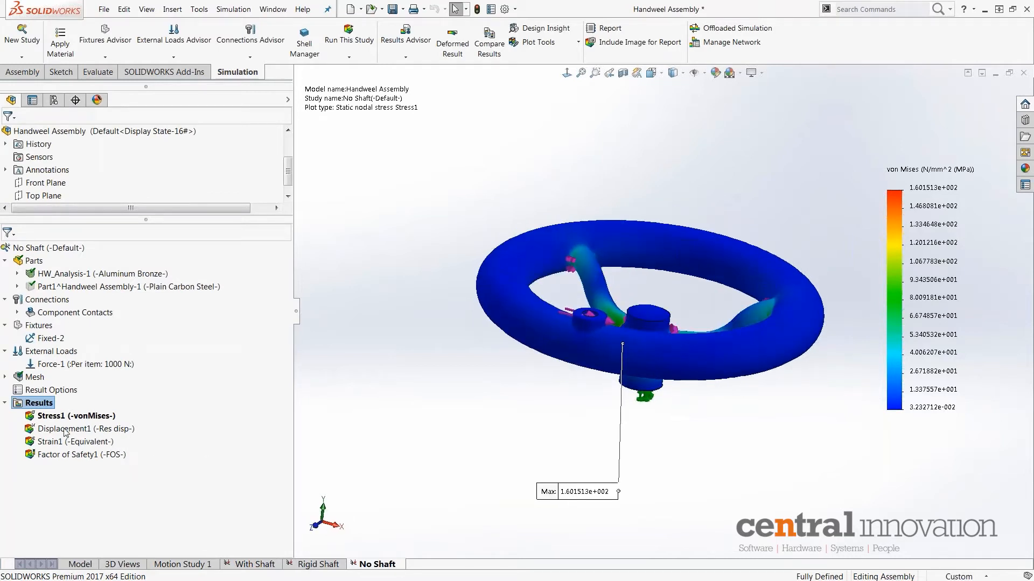
{"action": "middle_click_drag", "start_coordinate": [846, 290], "coordinate": [822, 276]}
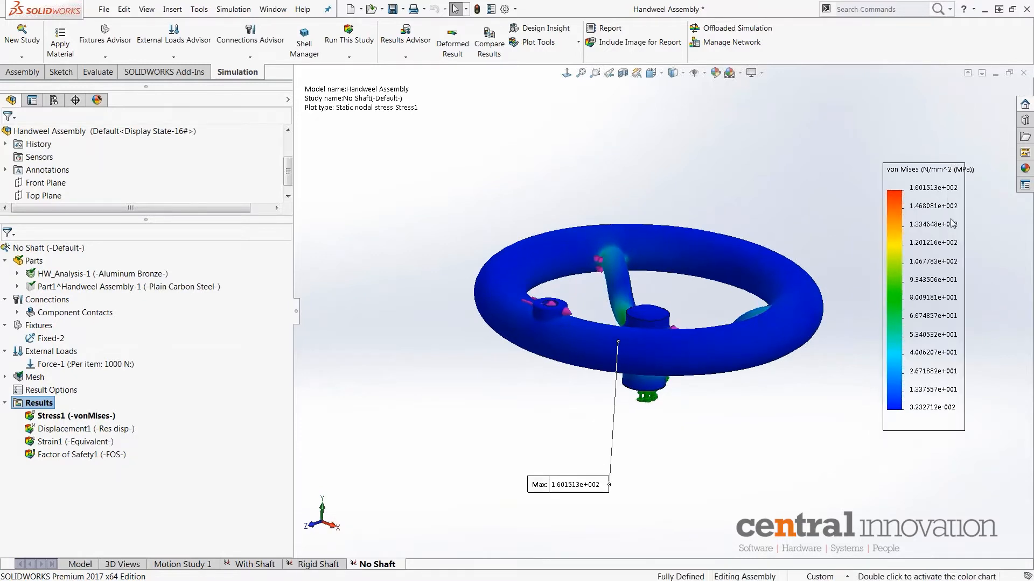
{"action": "middle_click_drag", "start_coordinate": [927, 259], "coordinate": [915, 268]}
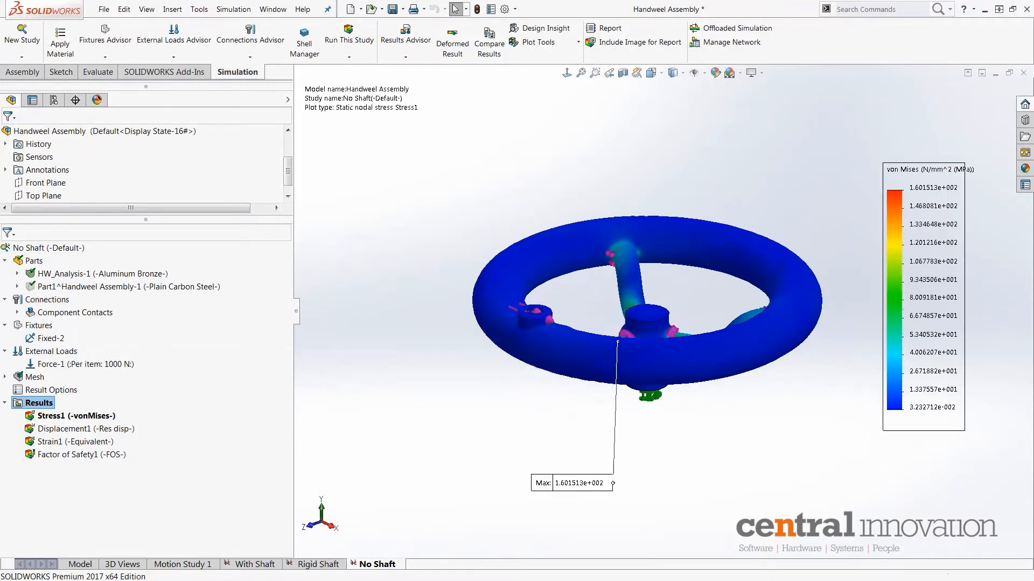
{"action": "double_click", "coordinate": [72, 433]}
{"action": "middle_click_drag", "start_coordinate": [888, 262], "coordinate": [837, 302]}
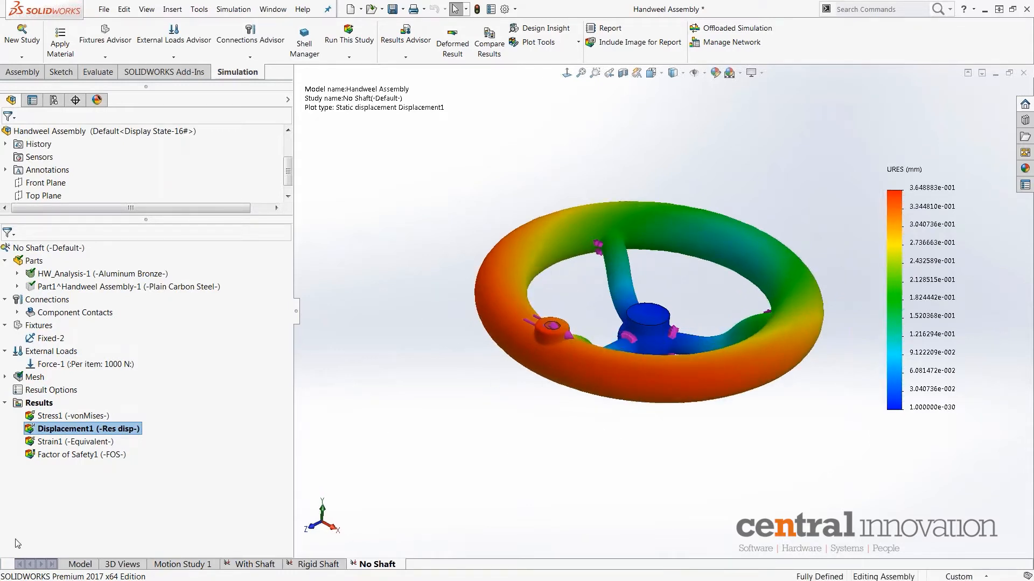
Show the Factor of Safety1 plot and examine the lowest-value area where the spoke meets the underside of the hub
{"action": "double_click", "coordinate": [68, 455]}
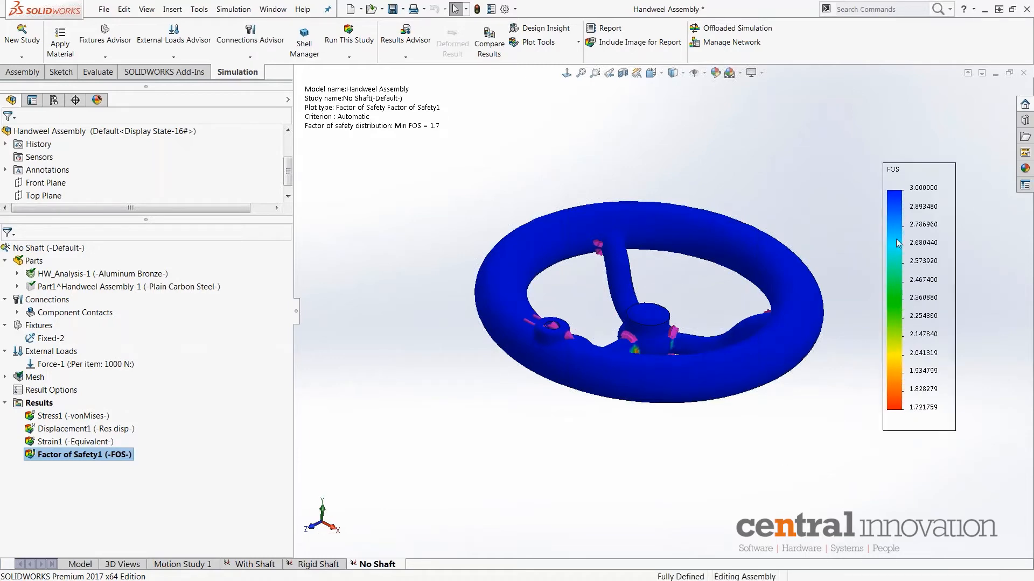
{"action": "scroll", "coordinate": [680, 345], "scroll_direction": "down", "scroll_amount": 3}
{"action": "middle_click_drag", "start_coordinate": [678, 341], "coordinate": [630, 245]}
{"action": "scroll", "coordinate": [610, 377], "scroll_direction": "down", "scroll_amount": 5}
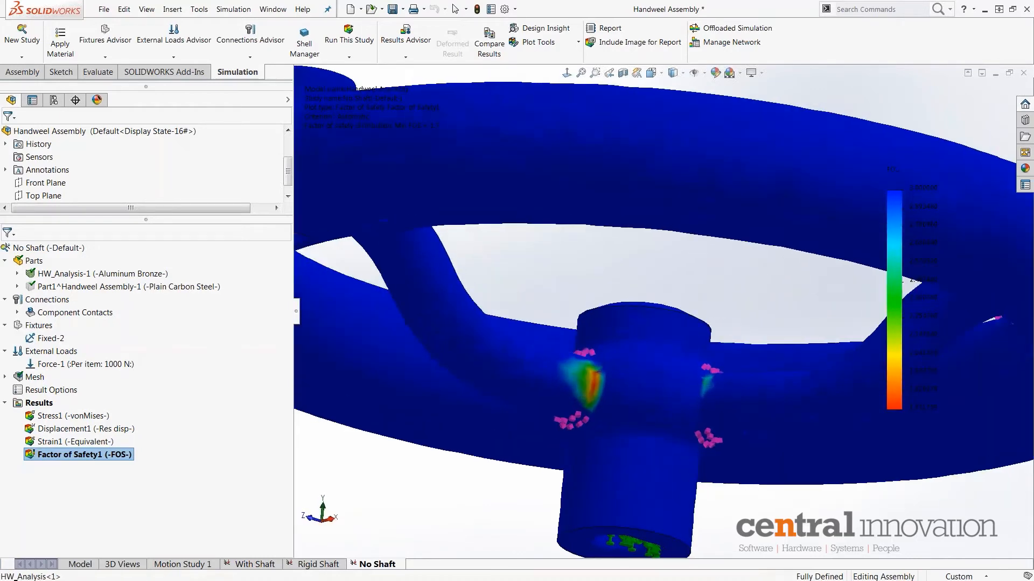
{"action": "scroll", "coordinate": [647, 344], "scroll_direction": "up", "scroll_amount": 6}
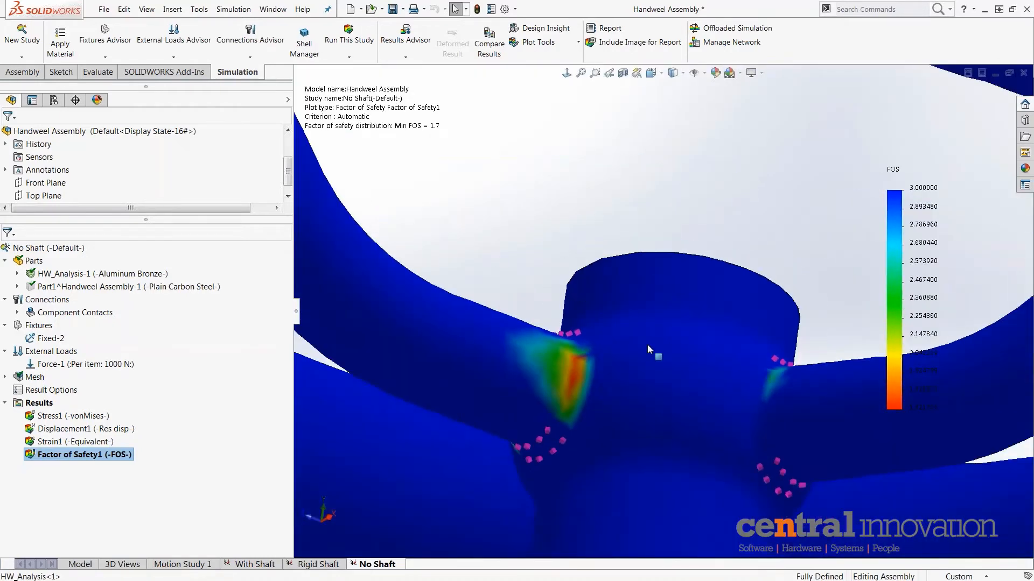
{"action": "scroll", "coordinate": [697, 304], "scroll_direction": "down", "scroll_amount": 4}
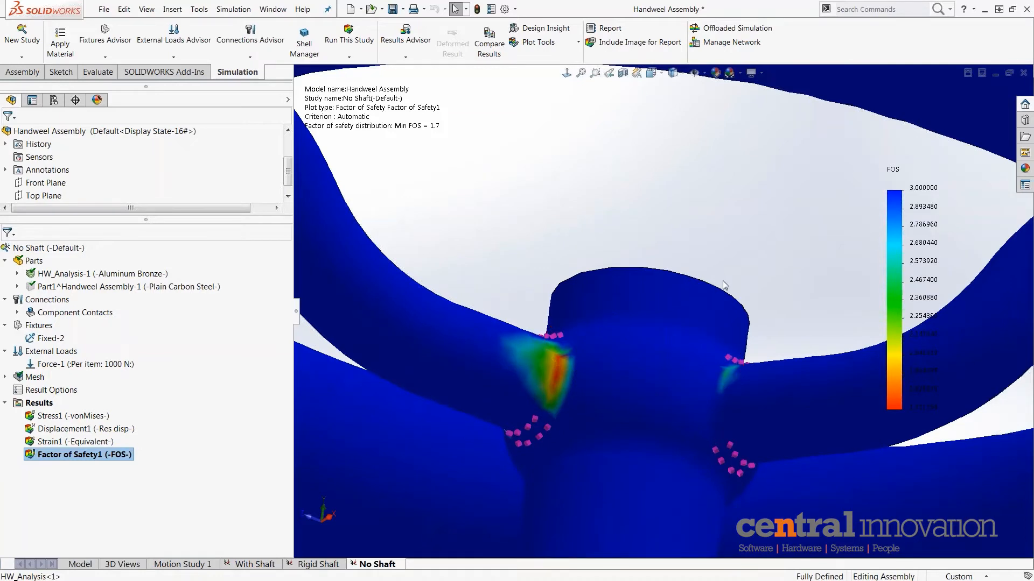
{"action": "mouse_move", "coordinate": [726, 286]}
{"action": "middle_mouse_down"}
{"action": "mouse_move", "coordinate": [725, 301]}
{"action": "mouse_move", "coordinate": [733, 296]}
{"action": "middle_mouse_up"}
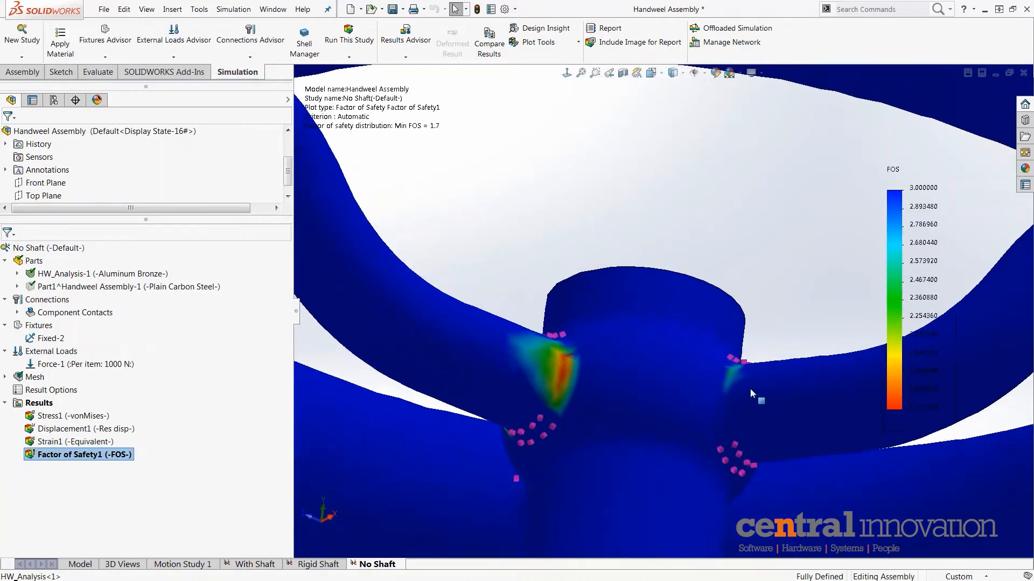
{"action": "middle_click_drag", "start_coordinate": [751, 389], "coordinate": [798, 381]}
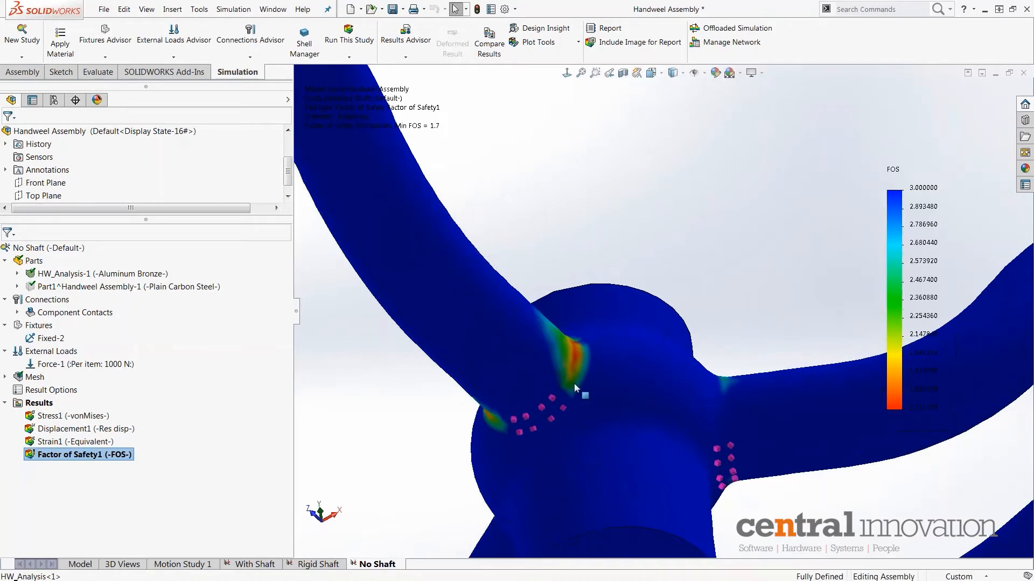
{"action": "scroll", "coordinate": [689, 331], "scroll_direction": "up", "scroll_amount": 3}
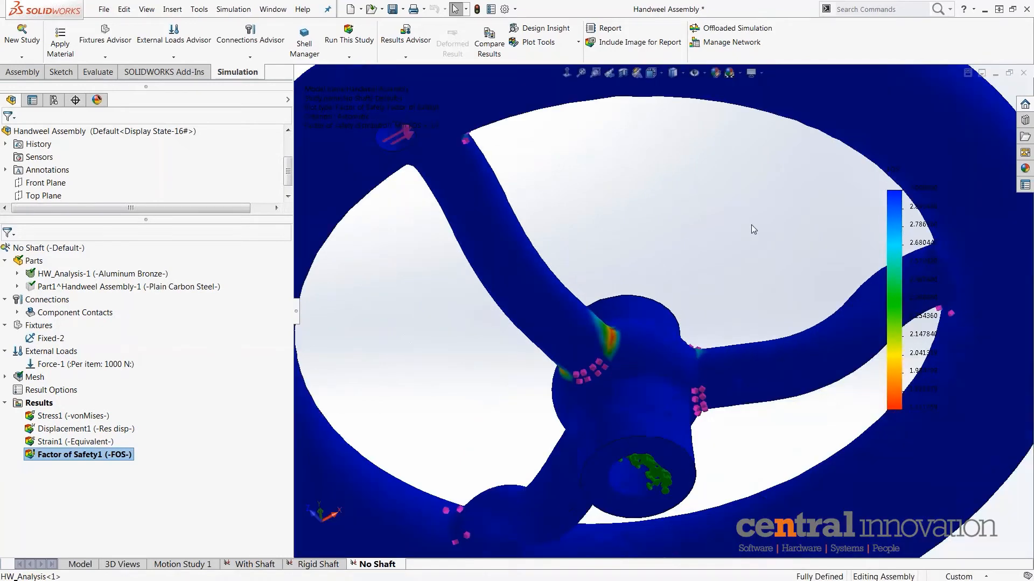
Examine the factor of safety along the spokes and at their rim joints, viewing the handwheel from above
{"action": "middle_click_drag", "start_coordinate": [751, 224], "coordinate": [348, 358], "text": "ctrl"}
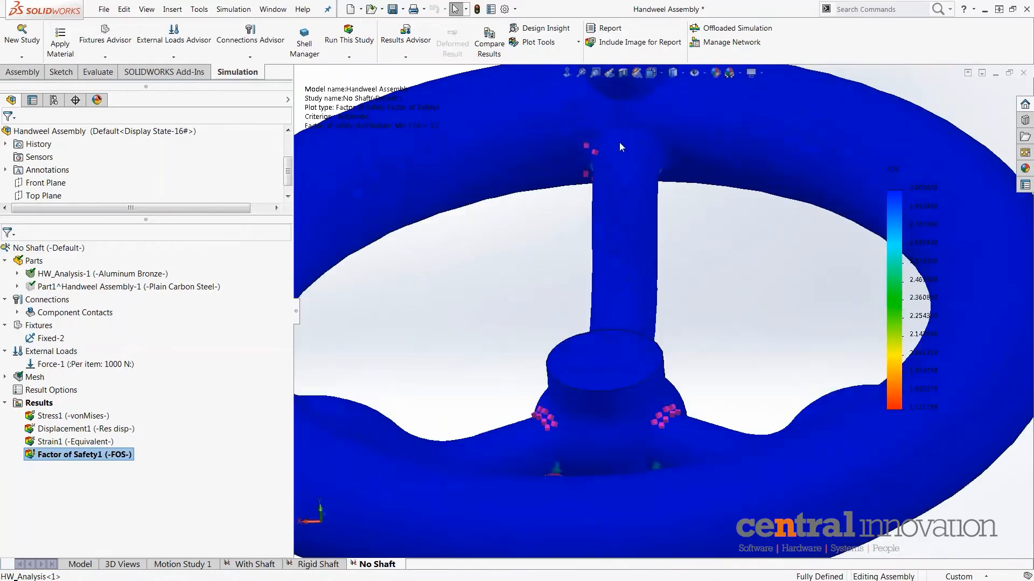
{"action": "scroll", "coordinate": [619, 141], "scroll_direction": "down", "scroll_amount": 3}
{"action": "middle_click_drag", "start_coordinate": [514, 198], "coordinate": [553, 234]}
{"action": "middle_click_drag", "start_coordinate": [627, 231], "coordinate": [673, 274]}
{"action": "scroll", "coordinate": [774, 332], "scroll_direction": "up", "scroll_amount": 4}
{"action": "scroll", "coordinate": [772, 329], "scroll_direction": "up", "scroll_amount": 4}
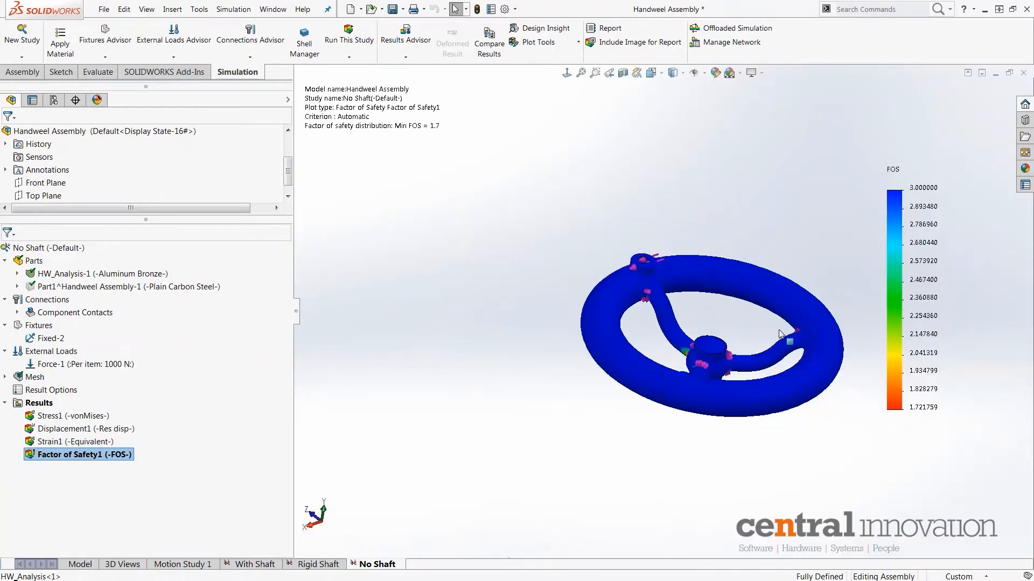
{"action": "scroll", "coordinate": [795, 336], "scroll_direction": "down", "scroll_amount": 5}
{"action": "scroll", "coordinate": [793, 331], "scroll_direction": "up", "scroll_amount": 1}
{"action": "mouse_move", "coordinate": [792, 331]}
{"action": "middle_mouse_down"}
{"action": "mouse_move", "coordinate": [799, 249]}
{"action": "mouse_move", "coordinate": [777, 318]}
{"action": "middle_mouse_up"}
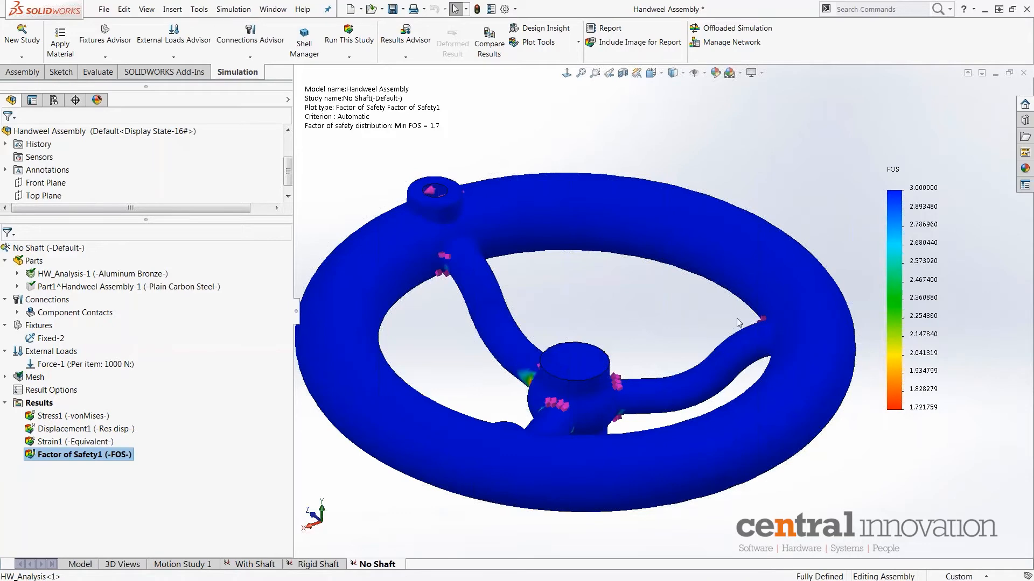
Compare the factor of safety above and below the fillet joining the handle-side spoke to the hub with the legend
{"action": "middle_click_drag", "start_coordinate": [654, 314], "coordinate": [541, 382]}
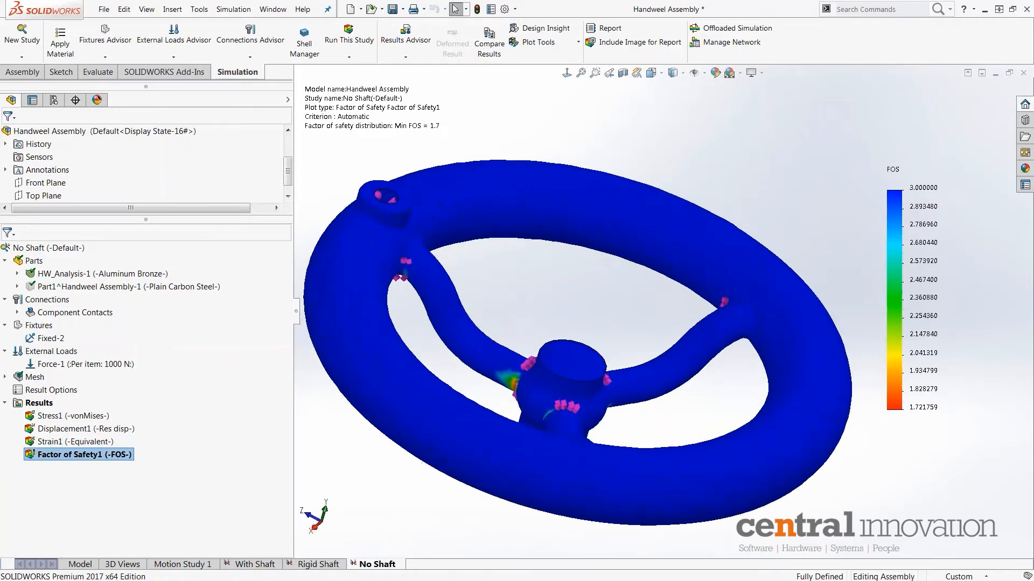
{"action": "scroll", "coordinate": [539, 382], "scroll_direction": "down", "scroll_amount": 3}
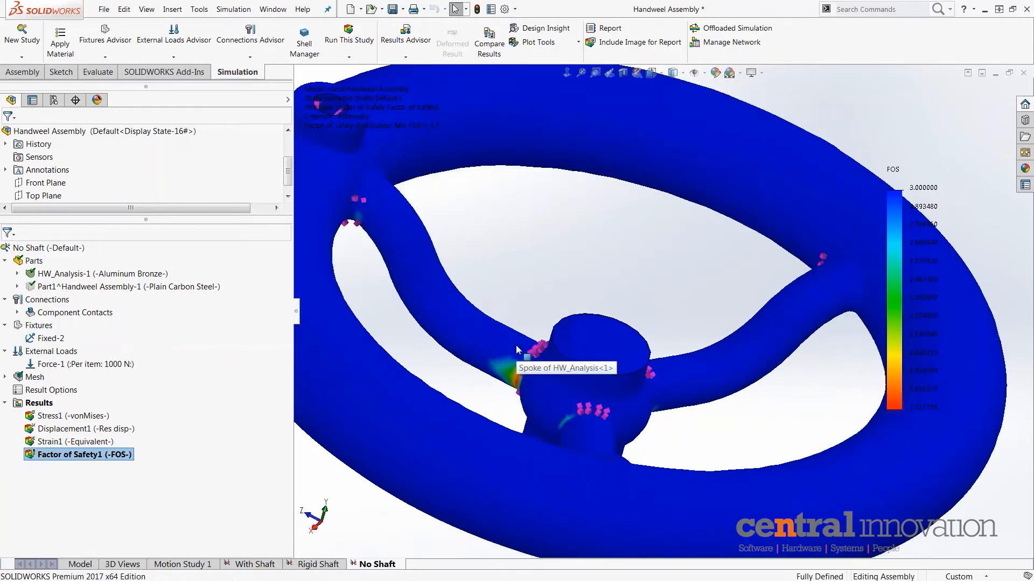
{"action": "scroll", "coordinate": [537, 341], "scroll_direction": "up", "scroll_amount": 2}
{"action": "middle_click_drag", "start_coordinate": [538, 341], "coordinate": [533, 420]}
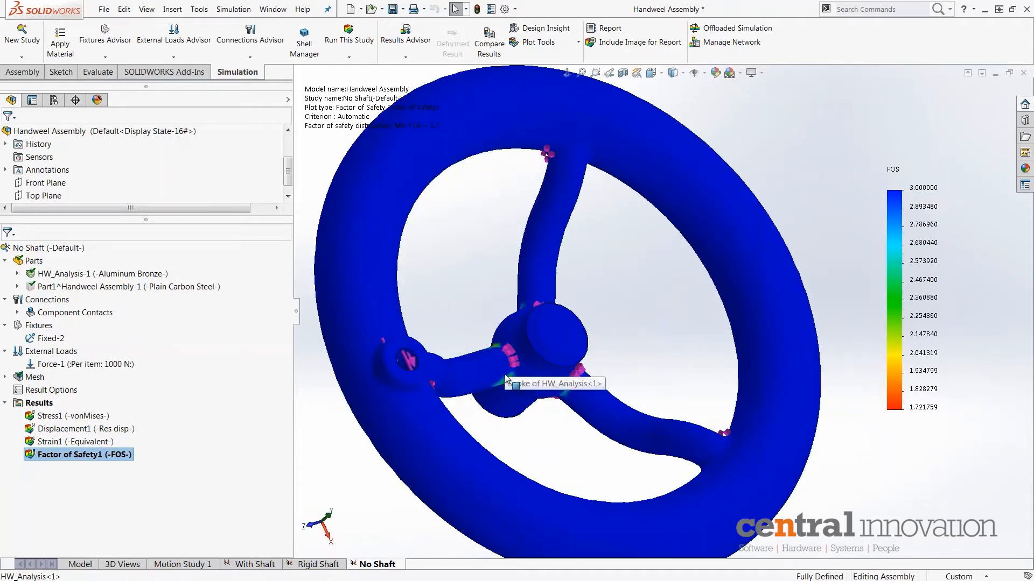
{"action": "middle_click_drag", "start_coordinate": [512, 377], "coordinate": [514, 219]}
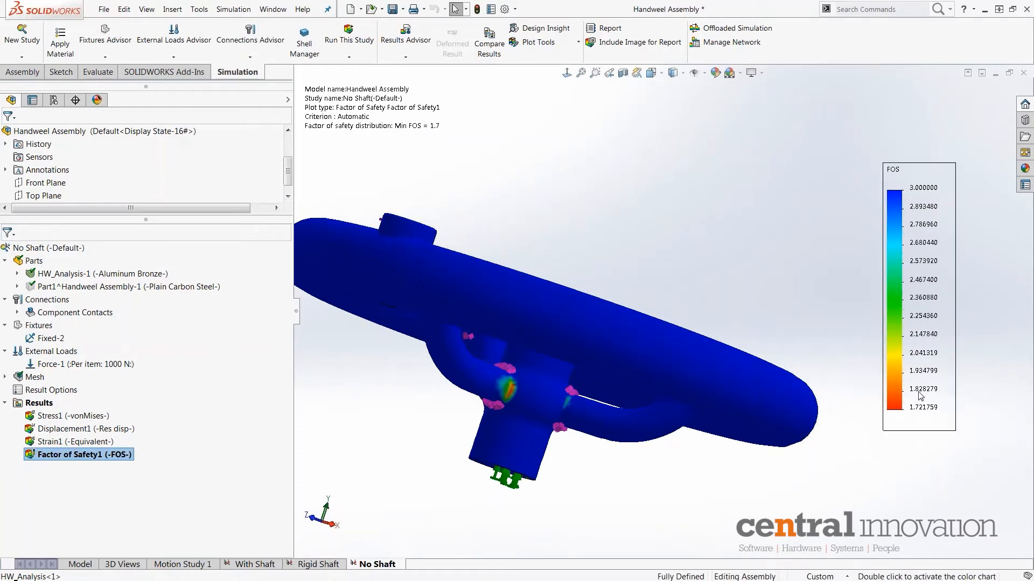
{"action": "scroll", "coordinate": [527, 373], "scroll_direction": "down", "scroll_amount": 5}
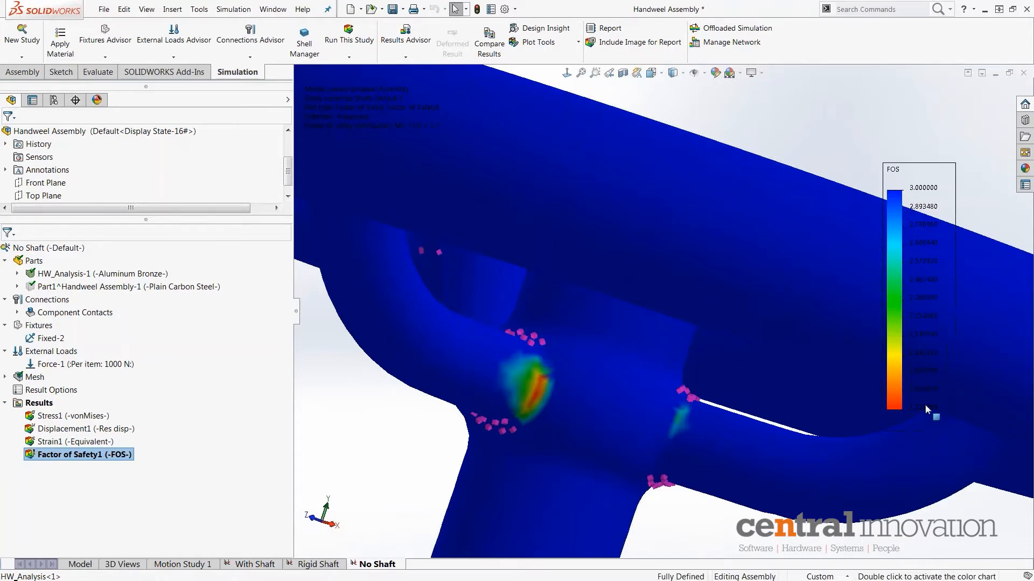
{"action": "scroll", "coordinate": [781, 408], "scroll_direction": "up", "scroll_amount": 6}
{"action": "middle_click_drag", "start_coordinate": [825, 289], "coordinate": [685, 261]}
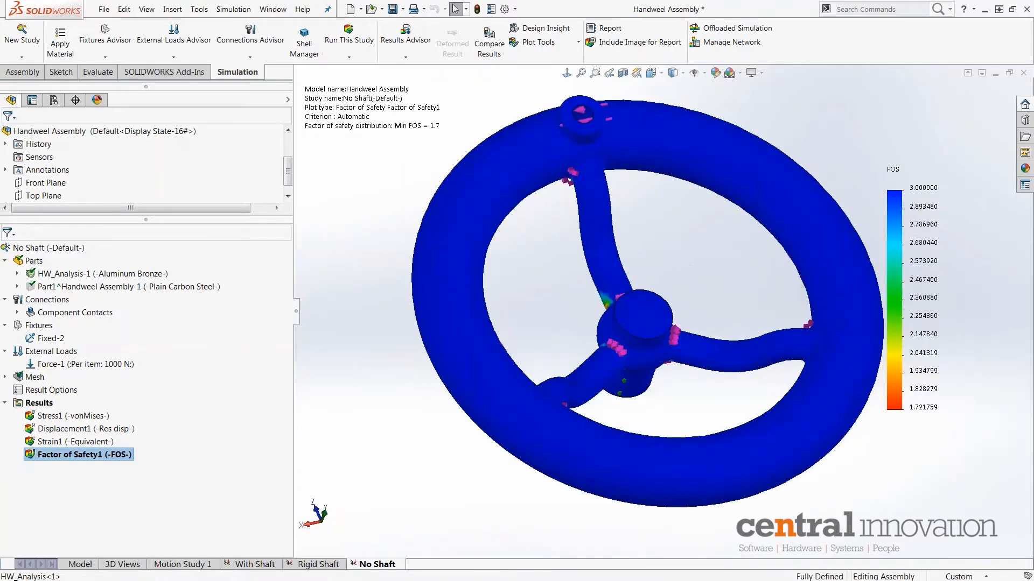
{"action": "middle_click_drag", "start_coordinate": [831, 283], "coordinate": [668, 291]}
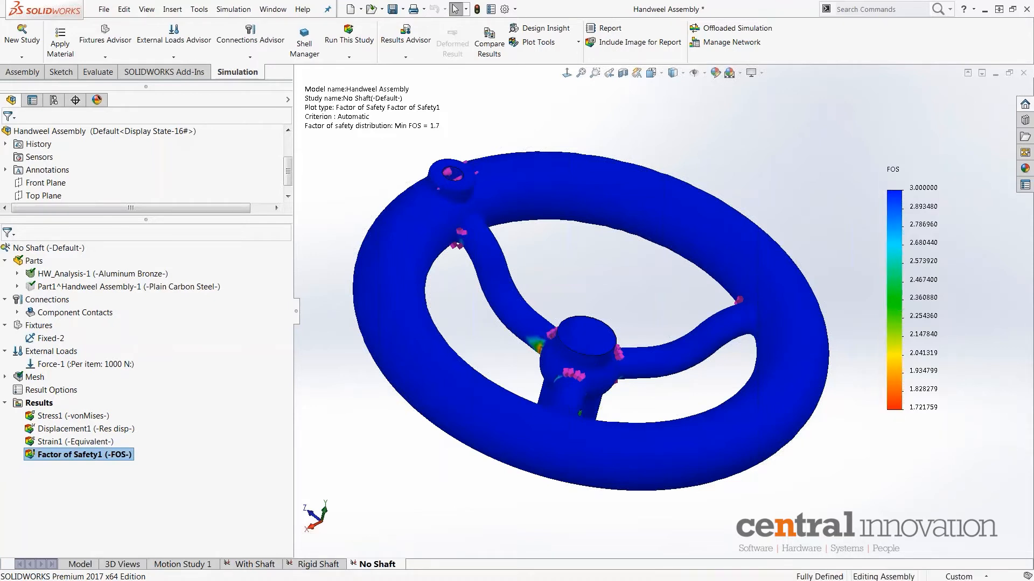
{"action": "middle_click_drag", "start_coordinate": [564, 332], "coordinate": [672, 433]}
{"action": "scroll", "coordinate": [519, 305], "scroll_direction": "down", "scroll_amount": 5}
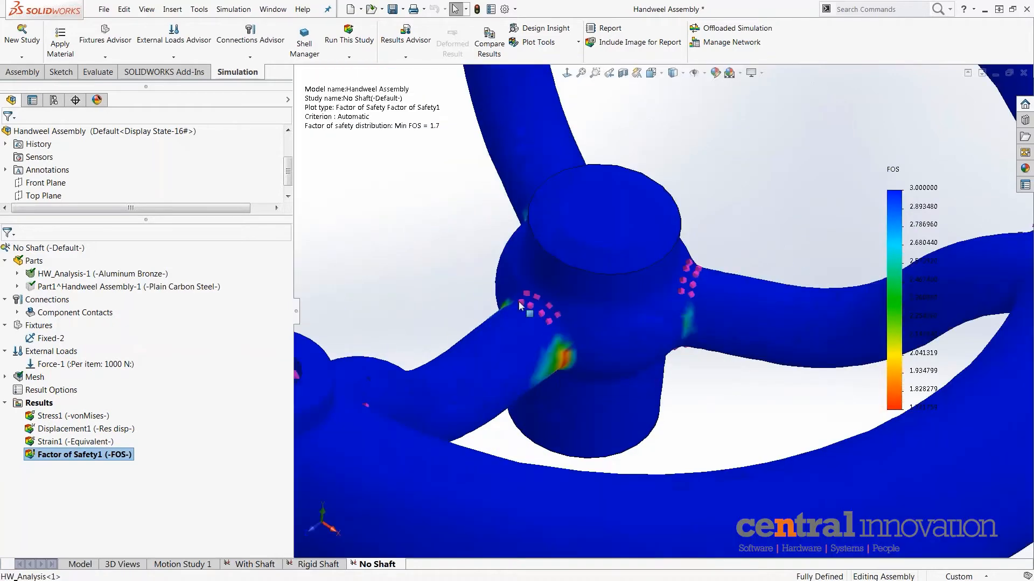
{"action": "middle_click_drag", "start_coordinate": [498, 351], "coordinate": [571, 344]}
{"action": "key", "text": "ctrl+7"}
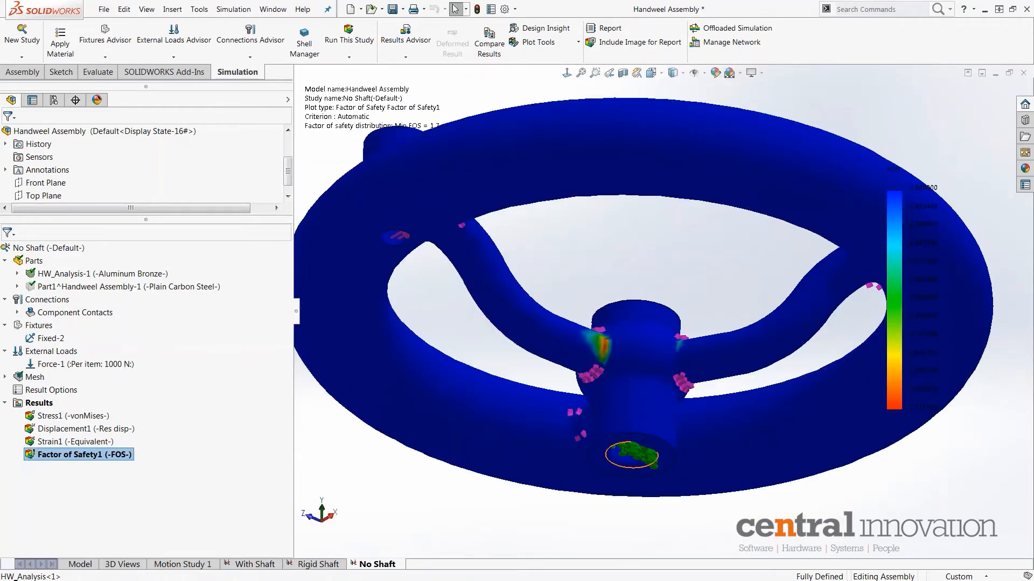
Inspect the fixed D-hole face in the hub on the factor of safety plot, and return to the spoke joints from above
{"action": "scroll", "coordinate": [624, 455], "scroll_direction": "down", "scroll_amount": 5}
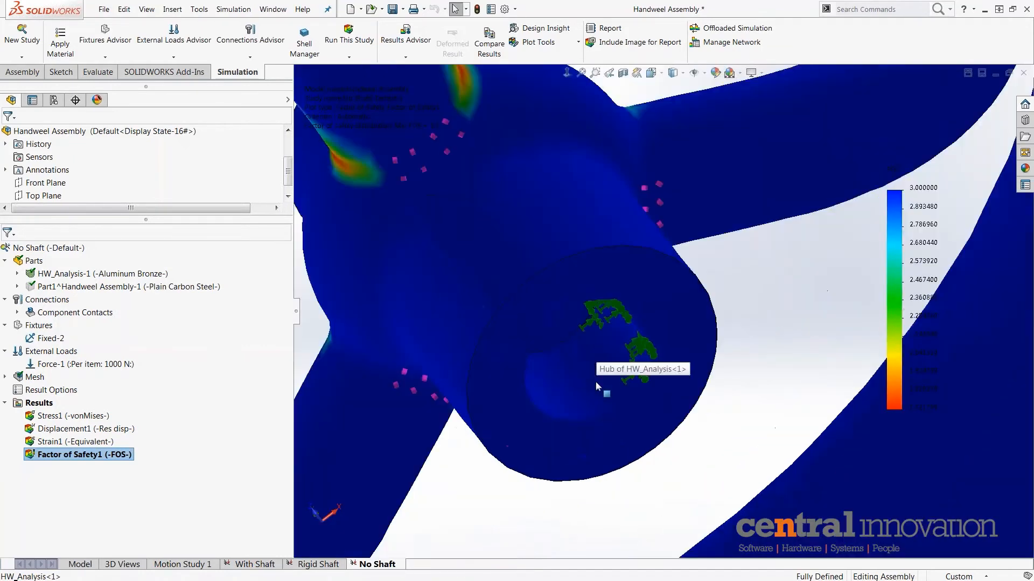
{"action": "left_click", "coordinate": [608, 416]}
{"action": "middle_click_drag", "start_coordinate": [608, 399], "coordinate": [664, 240]}
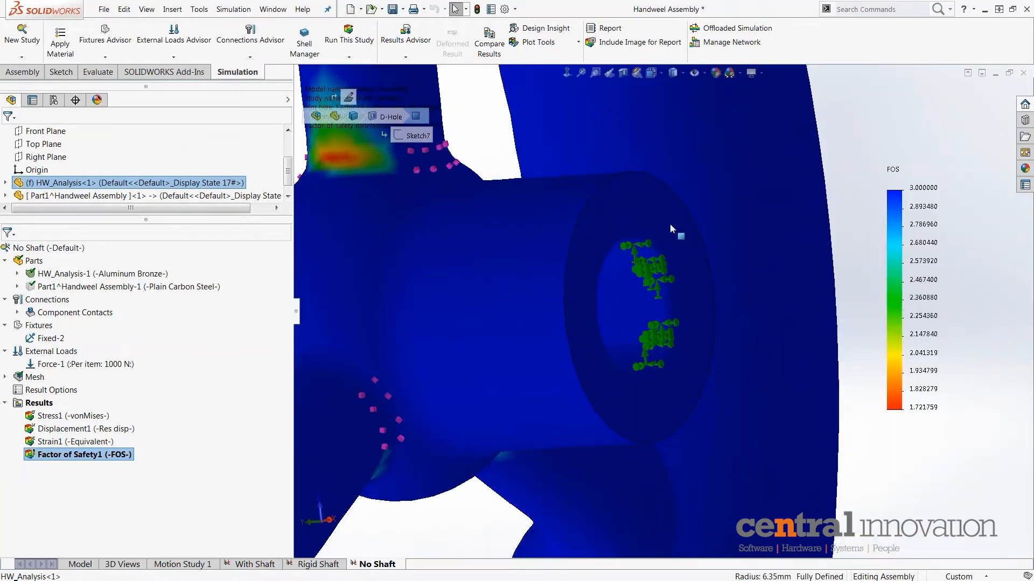
{"action": "scroll", "coordinate": [620, 280], "scroll_direction": "up", "scroll_amount": 5}
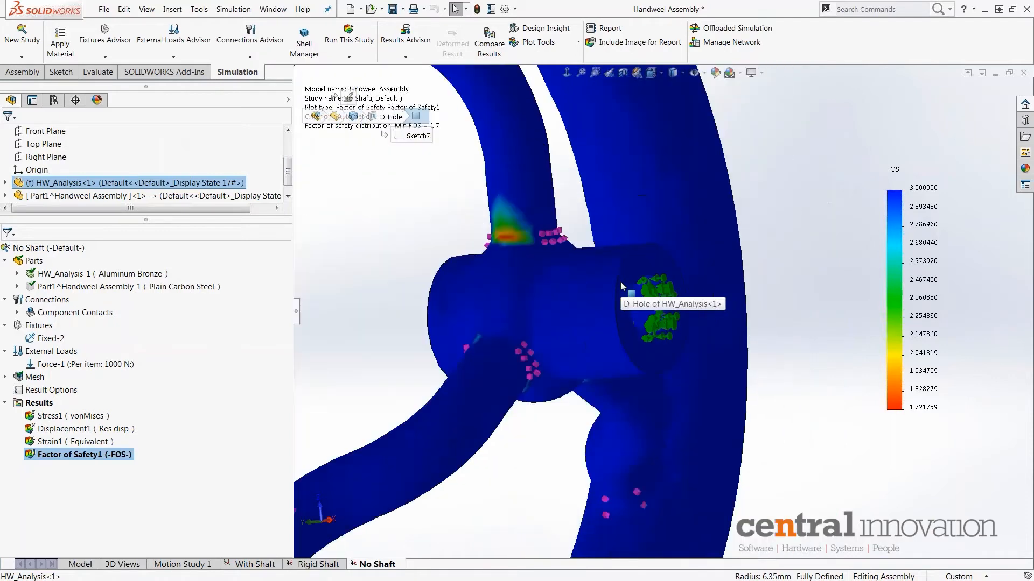
{"action": "middle_click_drag", "start_coordinate": [620, 280], "coordinate": [559, 529]}
{"action": "scroll", "coordinate": [531, 276], "scroll_direction": "up", "scroll_amount": 3}
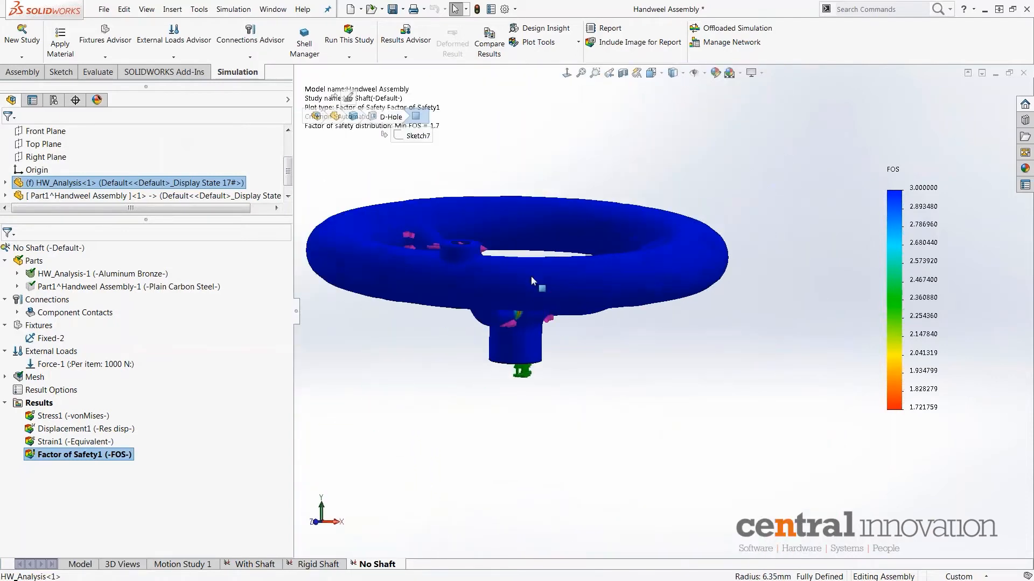
{"action": "middle_click_drag", "start_coordinate": [531, 276], "coordinate": [529, 339]}
{"action": "scroll", "coordinate": [488, 282], "scroll_direction": "down", "scroll_amount": 2}
{"action": "scroll", "coordinate": [521, 291], "scroll_direction": "up", "scroll_amount": 2}
{"action": "scroll", "coordinate": [587, 291], "scroll_direction": "down", "scroll_amount": 3}
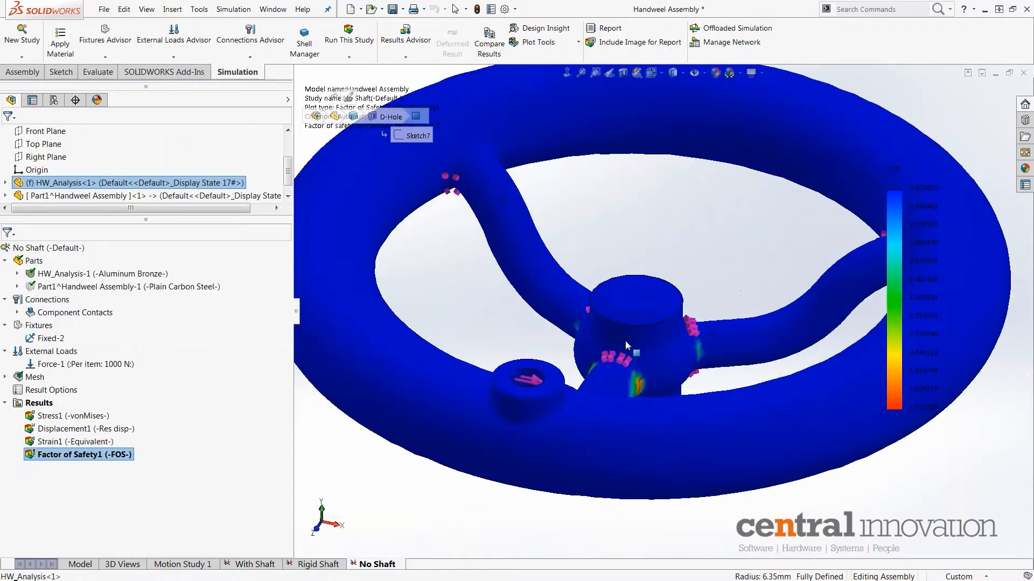
Examine the factor of safety plot from below, around the hub's fixed D-hole and the handle-side spoke joint, then around the whole wheel
{"action": "middle_click_drag", "start_coordinate": [625, 346], "coordinate": [625, 163]}
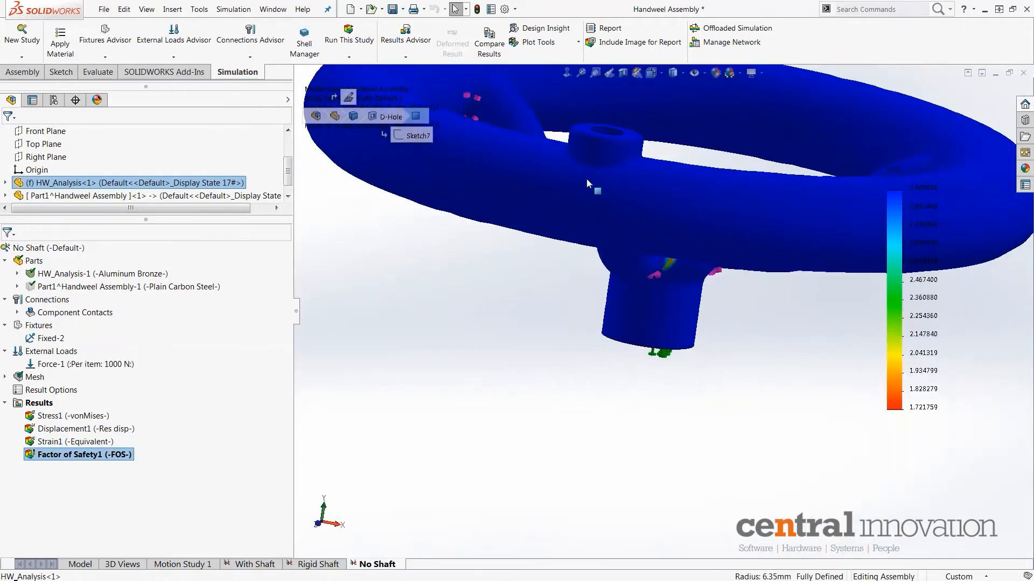
{"action": "scroll", "coordinate": [687, 333], "scroll_direction": "up", "scroll_amount": 3}
{"action": "scroll", "coordinate": [687, 333], "scroll_direction": "down", "scroll_amount": 4}
{"action": "middle_click_drag", "start_coordinate": [667, 317], "coordinate": [668, 123]}
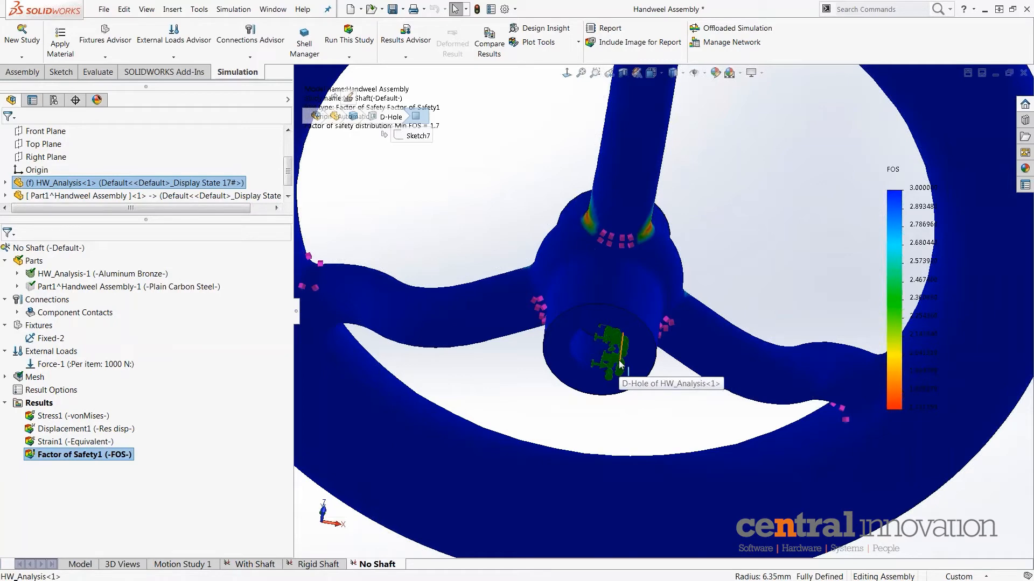
{"action": "scroll", "coordinate": [637, 219], "scroll_direction": "up", "scroll_amount": 3}
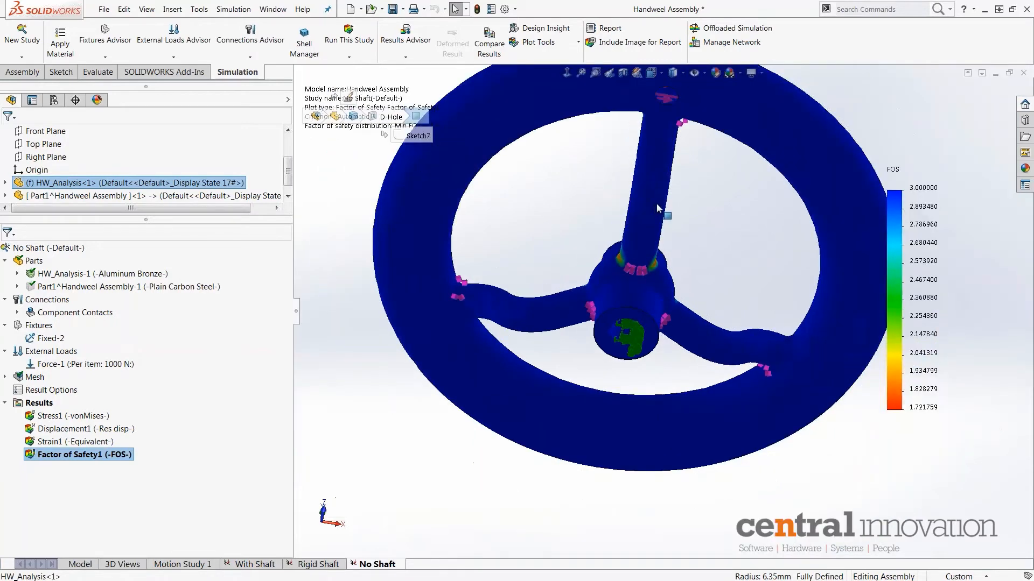
{"action": "middle_click_drag", "start_coordinate": [657, 202], "coordinate": [668, 255]}
{"action": "scroll", "coordinate": [595, 285], "scroll_direction": "down", "scroll_amount": 5}
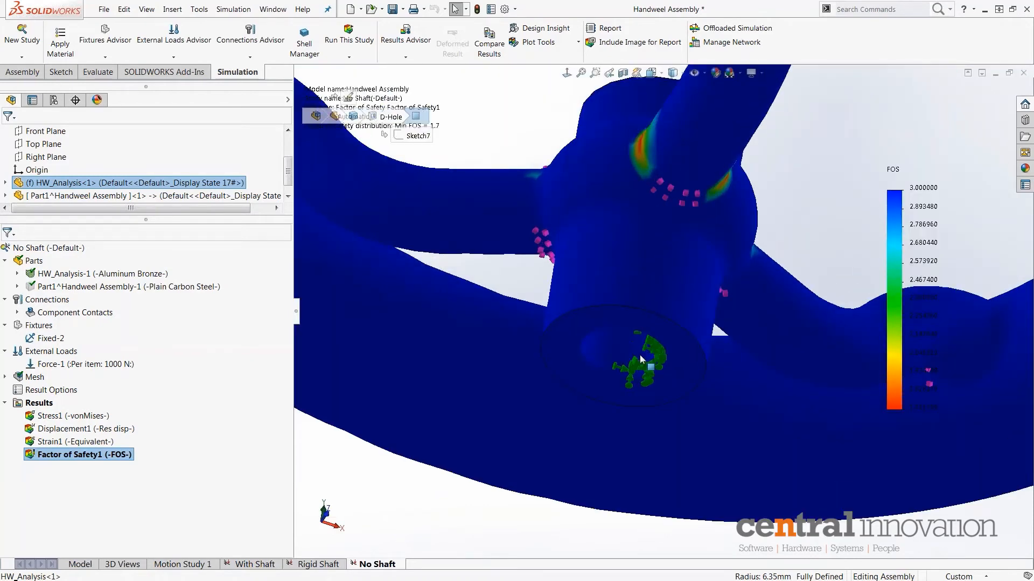
{"action": "scroll", "coordinate": [645, 311], "scroll_direction": "up", "scroll_amount": 5}
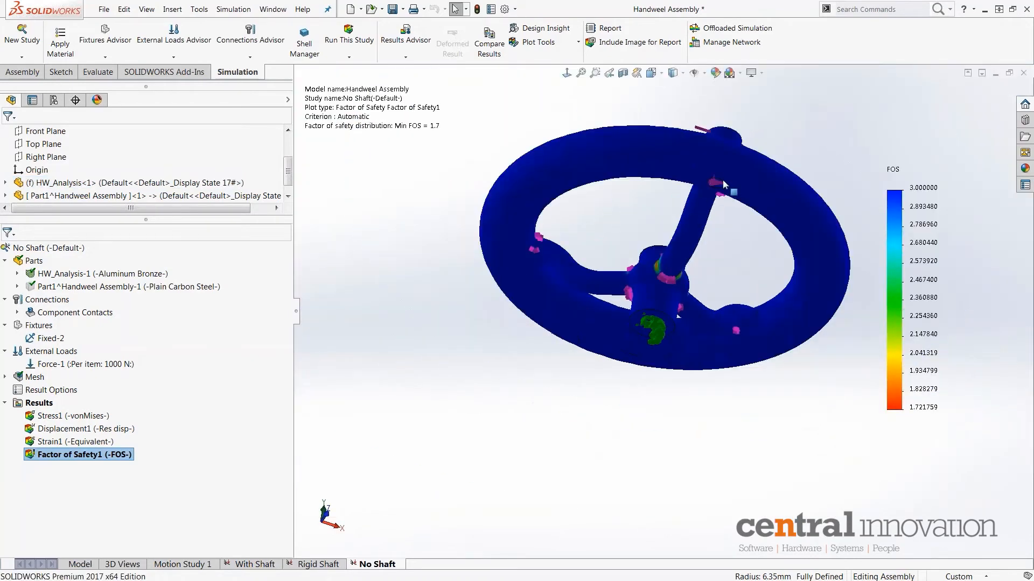
{"action": "middle_click_drag", "start_coordinate": [722, 181], "coordinate": [591, 196]}
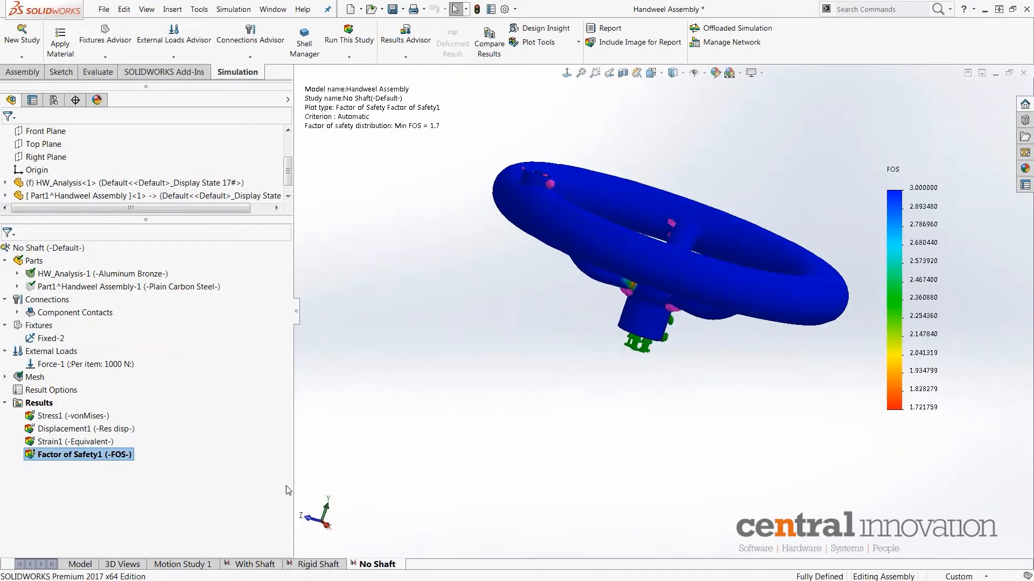
Switch to the Rigid Shaft study and select the shaft part to inspect it beneath the handwheel with its fixed lower end
{"action": "left_click", "coordinate": [316, 564]}
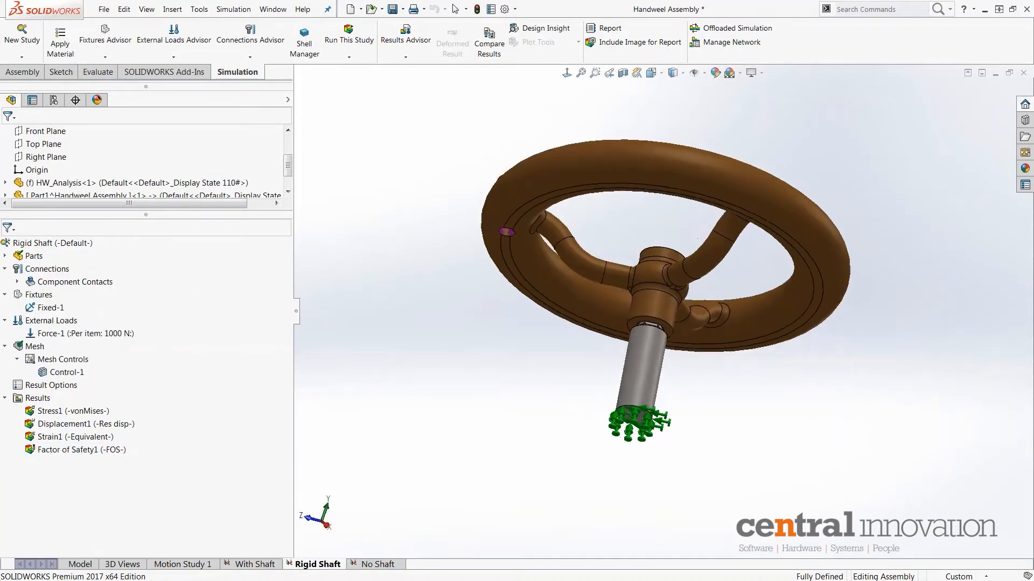
{"action": "scroll", "coordinate": [672, 353], "scroll_direction": "down", "scroll_amount": 3}
{"action": "middle_click_drag", "start_coordinate": [638, 320], "coordinate": [599, 446]}
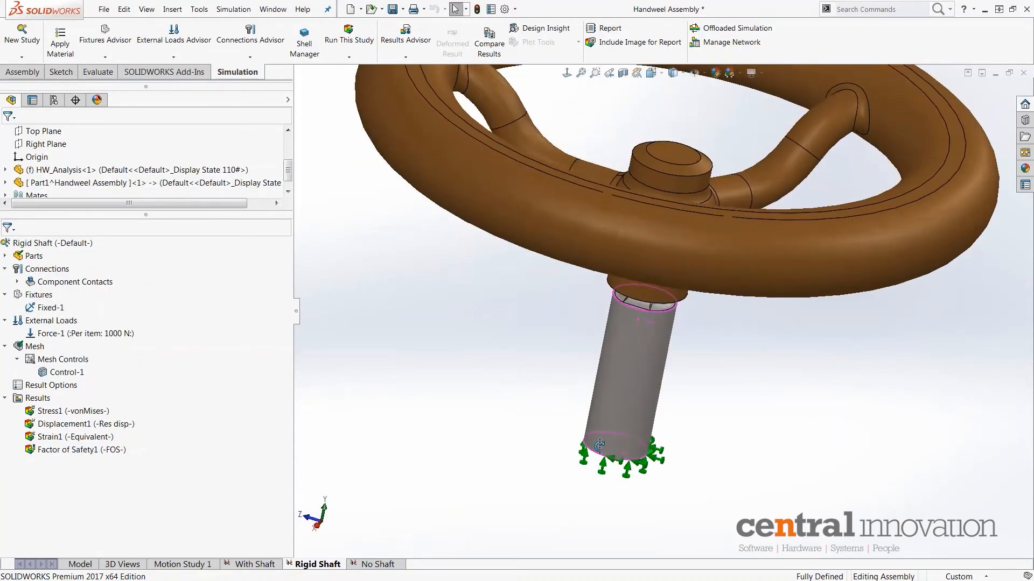
{"action": "scroll", "coordinate": [663, 315], "scroll_direction": "up", "scroll_amount": 4}
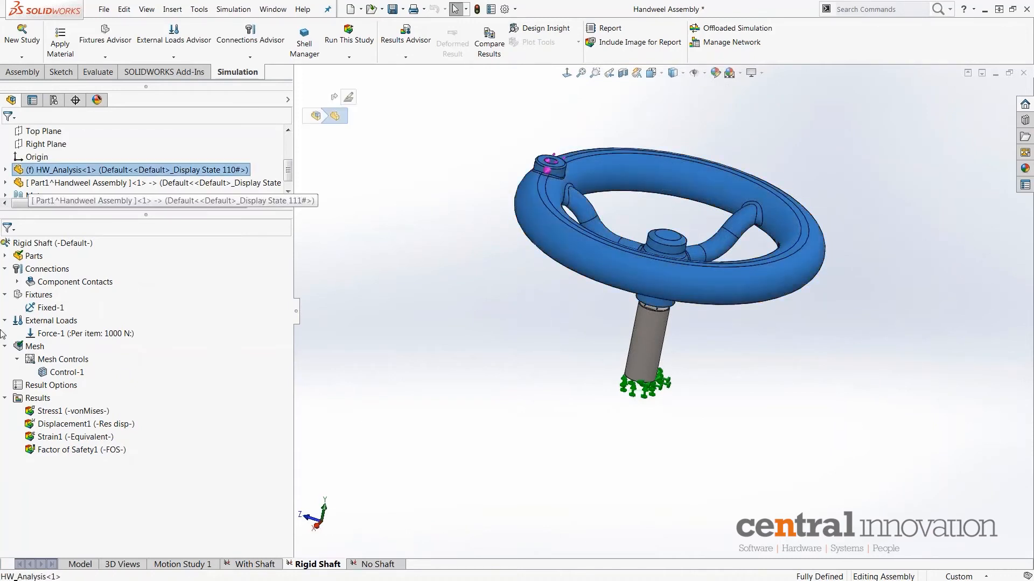
{"action": "left_click", "coordinate": [110, 183]}
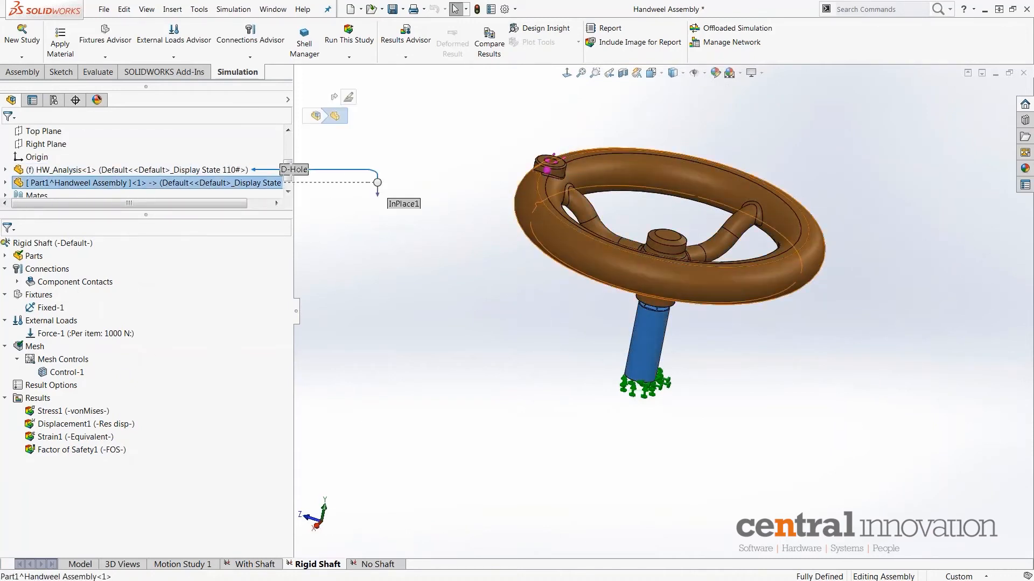
{"action": "middle_click_drag", "start_coordinate": [772, 290], "coordinate": [744, 313]}
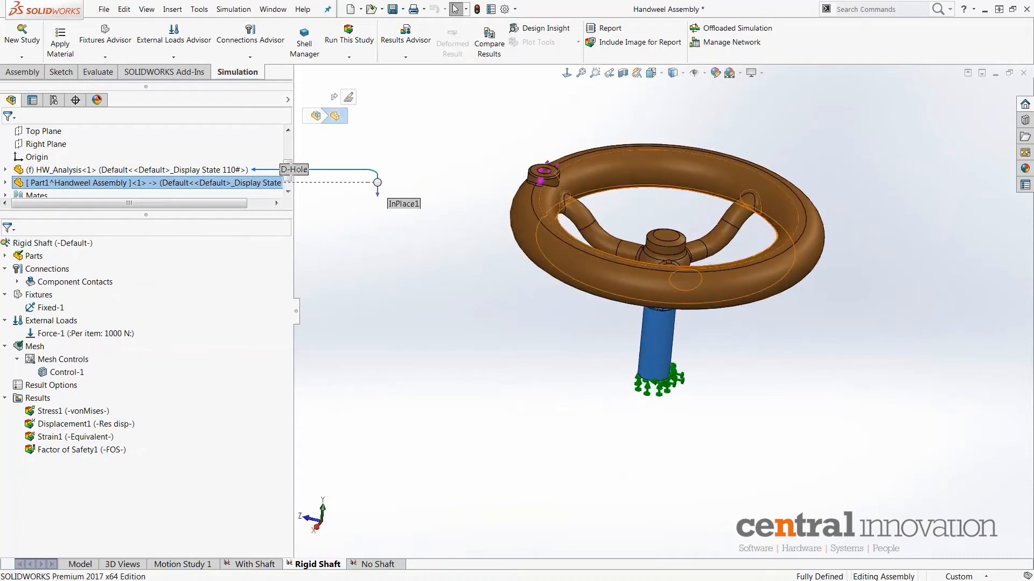
{"action": "scroll", "coordinate": [589, 256], "scroll_direction": "down", "scroll_amount": 2}
{"action": "middle_click_drag", "start_coordinate": [645, 288], "coordinate": [633, 396]}
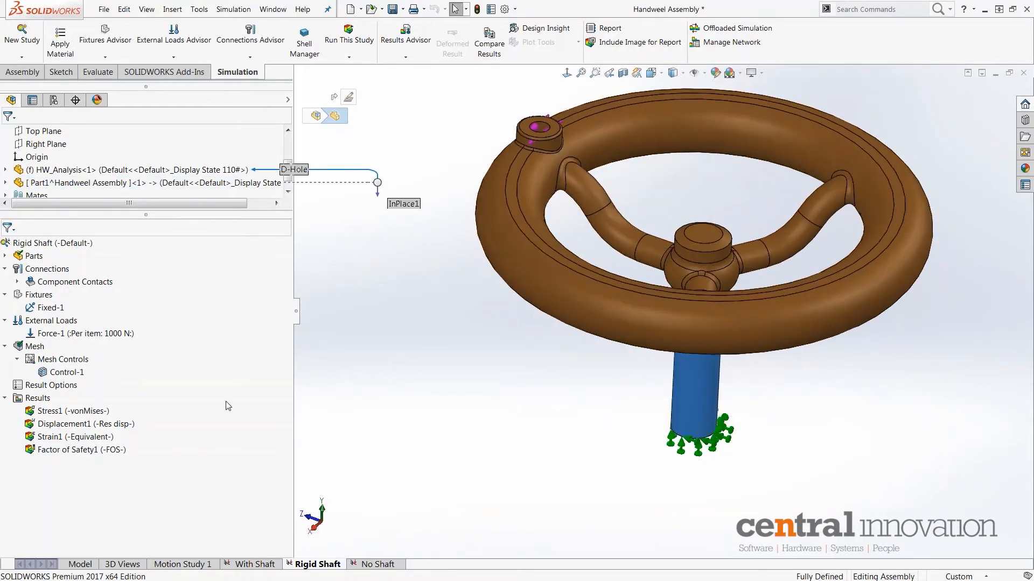
Make the plain carbon steel shaft part deformable, and set it back to rigid
{"action": "left_click", "coordinate": [7, 256]}
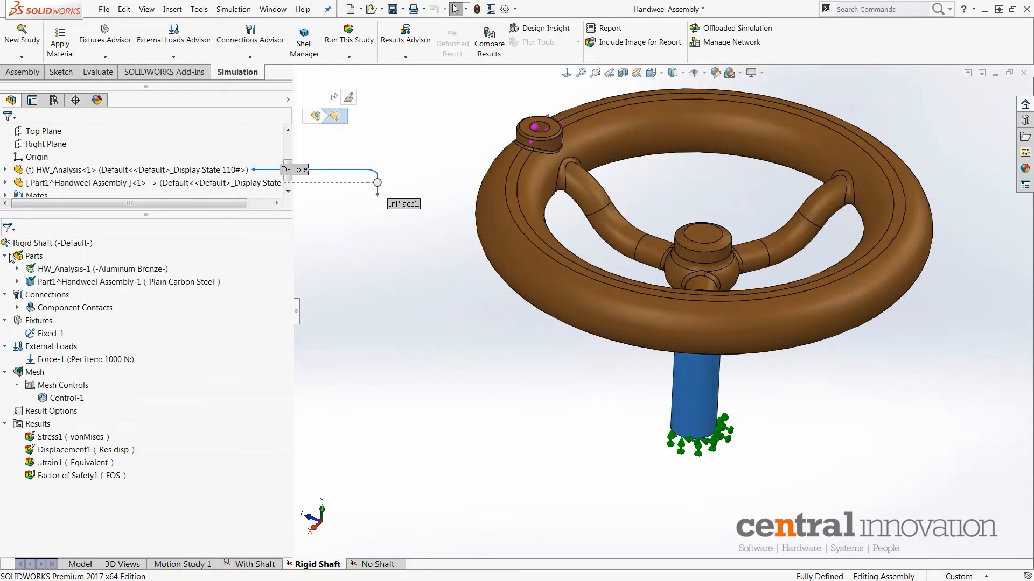
{"action": "left_click", "coordinate": [66, 282]}
{"action": "right_click", "coordinate": [141, 282]}
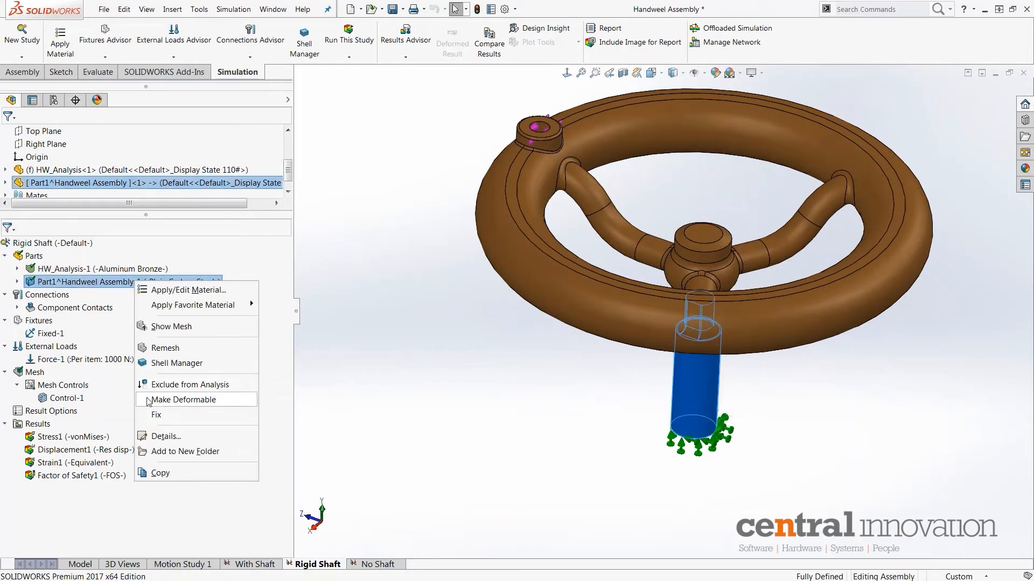
{"action": "left_click", "coordinate": [173, 400]}
{"action": "left_click", "coordinate": [5, 256]}
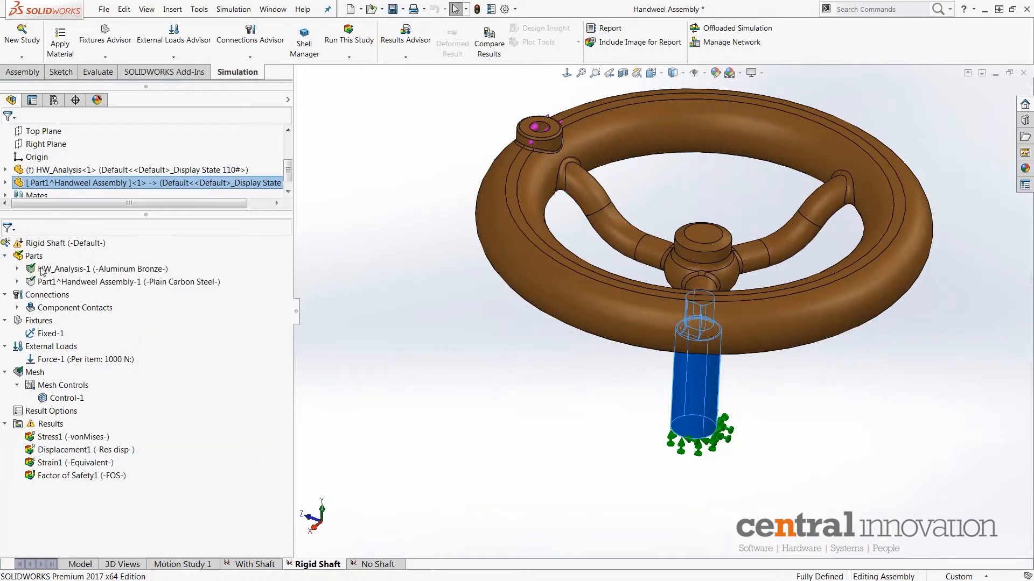
{"action": "right_click", "coordinate": [66, 282]}
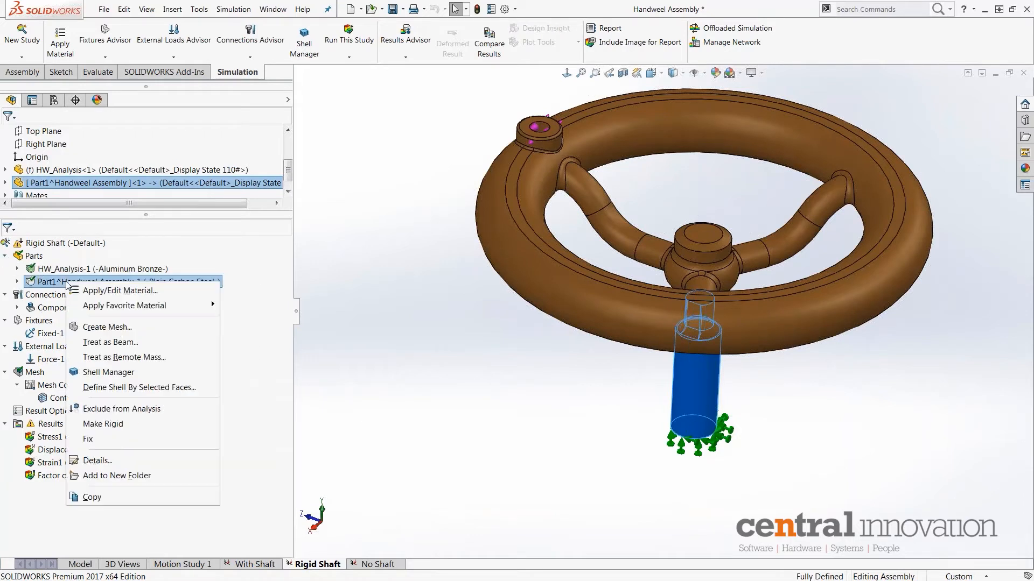
{"action": "left_click", "coordinate": [110, 424]}
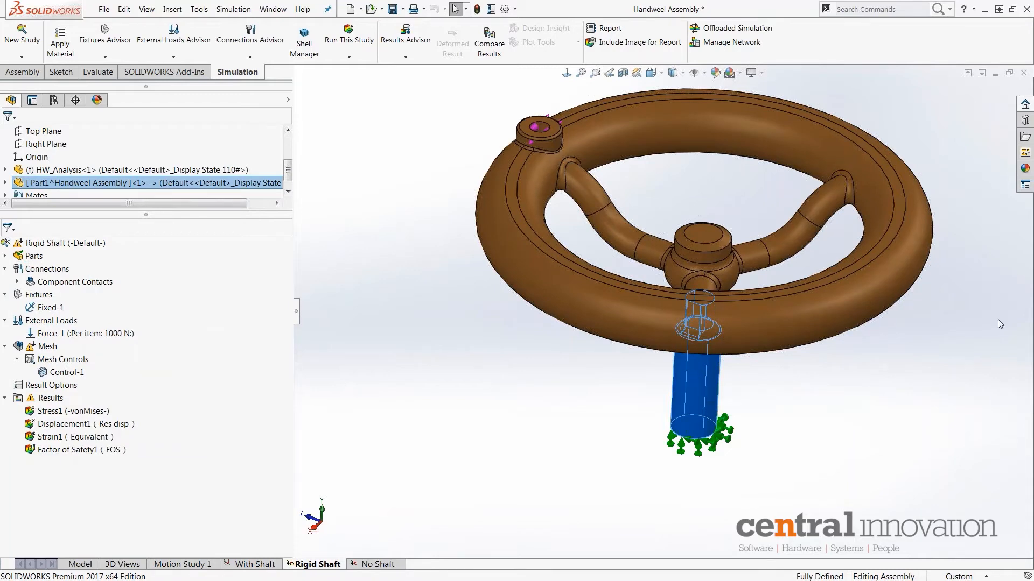
Select the shaft's cylindrical face and examine where the shaft enters the underside of the hub
{"action": "scroll", "coordinate": [752, 272], "scroll_direction": "down", "scroll_amount": 4}
{"action": "left_click", "coordinate": [629, 218]}
{"action": "scroll", "coordinate": [646, 248], "scroll_direction": "up", "scroll_amount": 1}
{"action": "middle_click_drag", "start_coordinate": [655, 261], "coordinate": [645, 414]}
{"action": "scroll", "coordinate": [657, 252], "scroll_direction": "up", "scroll_amount": 2}
{"action": "scroll", "coordinate": [653, 241], "scroll_direction": "down", "scroll_amount": 2}
{"action": "left_click", "coordinate": [604, 471]}
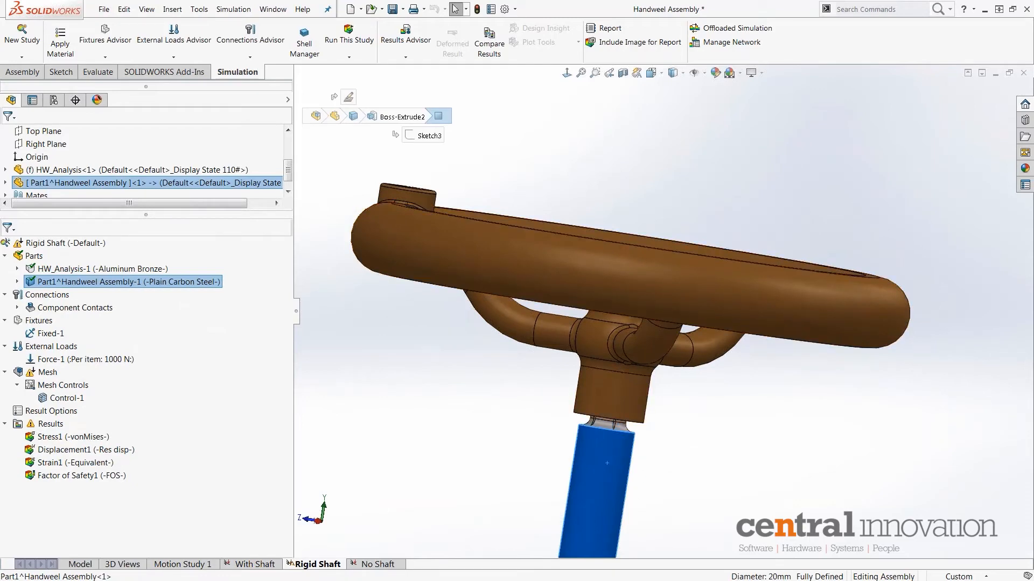
{"action": "middle_click_drag", "start_coordinate": [594, 437], "coordinate": [503, 434]}
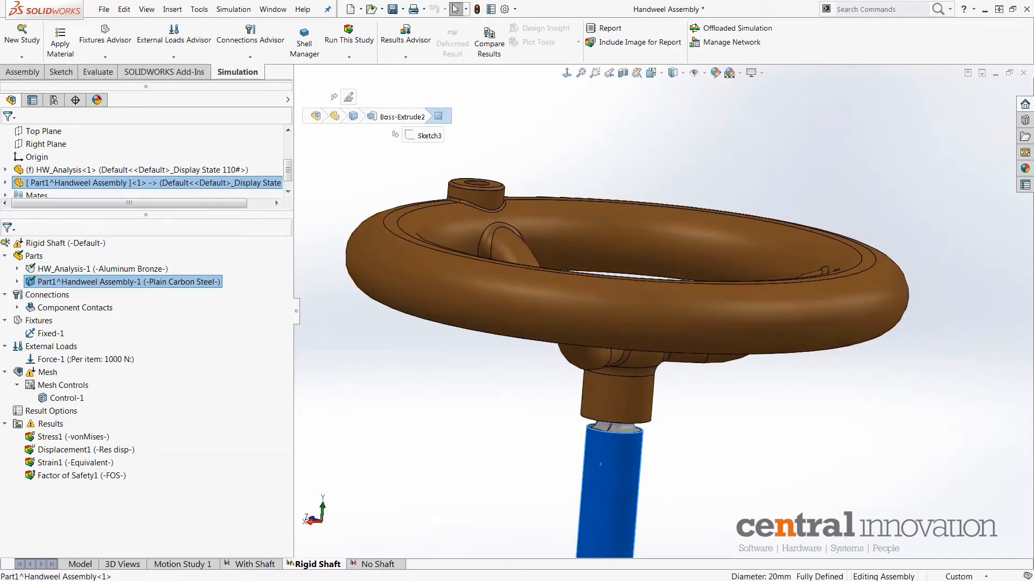
Check the force applied at the handle boss, and inspect the D-shaped shaft end inside the hub from below
{"action": "scroll", "coordinate": [625, 431], "scroll_direction": "up", "scroll_amount": 4}
{"action": "middle_click_drag", "start_coordinate": [689, 292], "coordinate": [692, 316]}
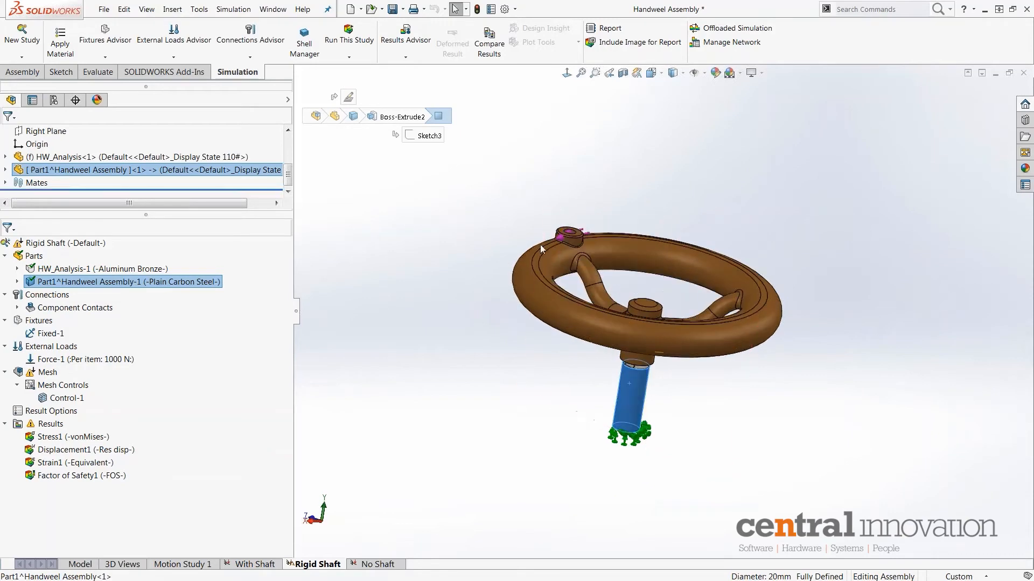
{"action": "left_click", "coordinate": [568, 234]}
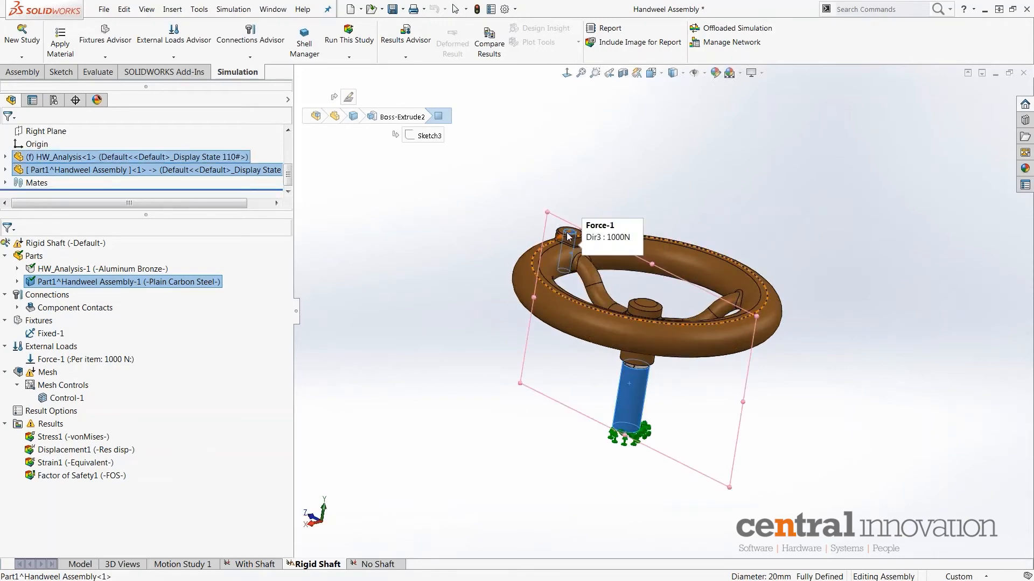
{"action": "scroll", "coordinate": [638, 390], "scroll_direction": "down", "scroll_amount": 6}
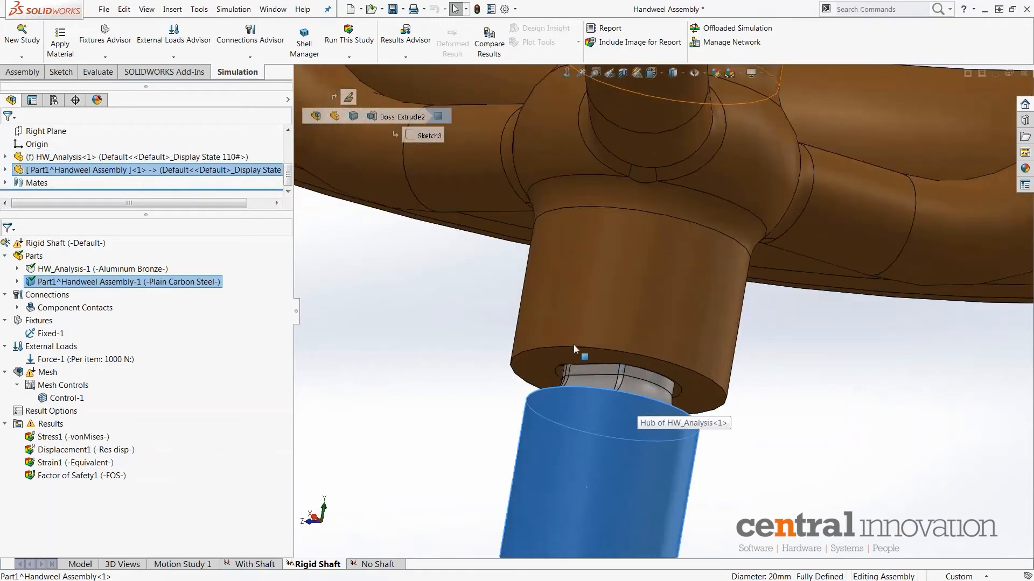
{"action": "scroll", "coordinate": [609, 337], "scroll_direction": "up", "scroll_amount": 5}
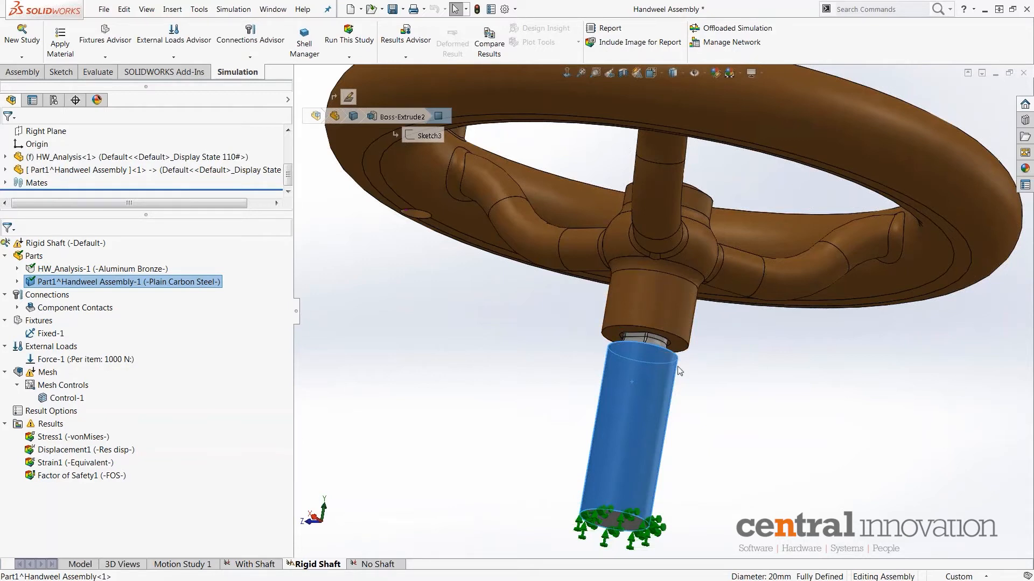
{"action": "left_click", "coordinate": [530, 365]}
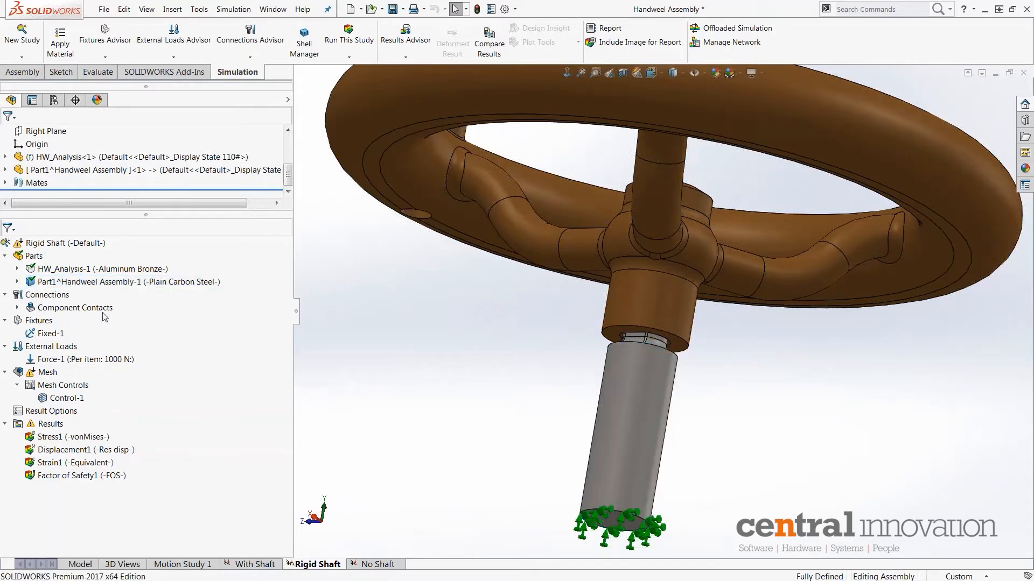
Expand the component contacts and inspect the bonded global contact across the assembly and at the joint between shaft and hub
{"action": "left_click", "coordinate": [36, 297]}
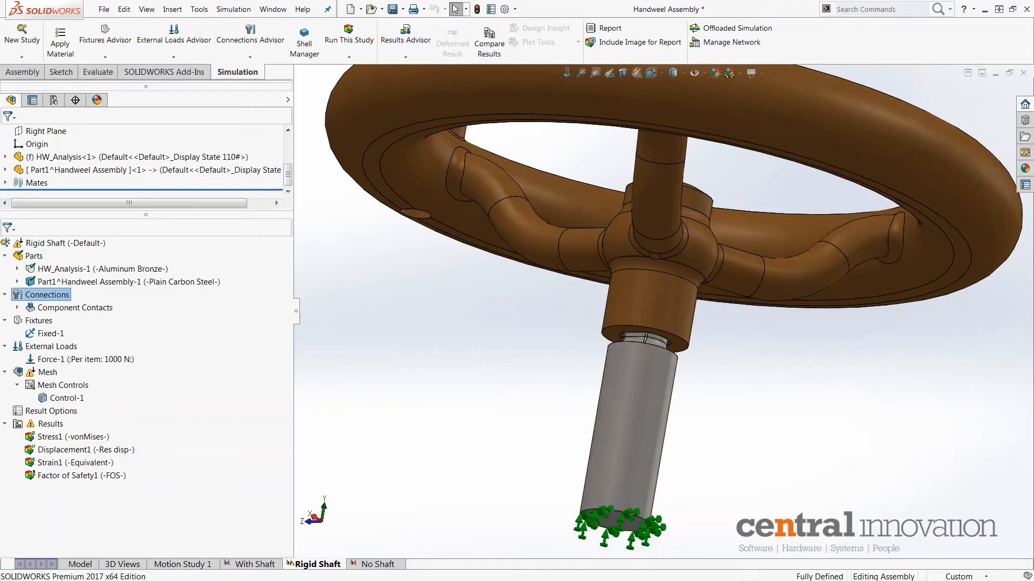
{"action": "left_click", "coordinate": [18, 309]}
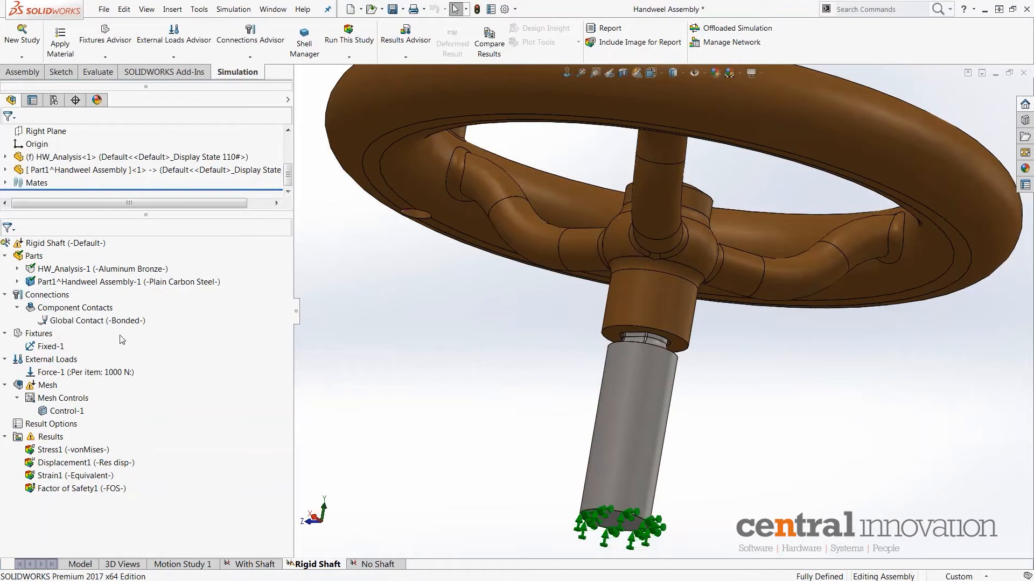
{"action": "left_click", "coordinate": [52, 320]}
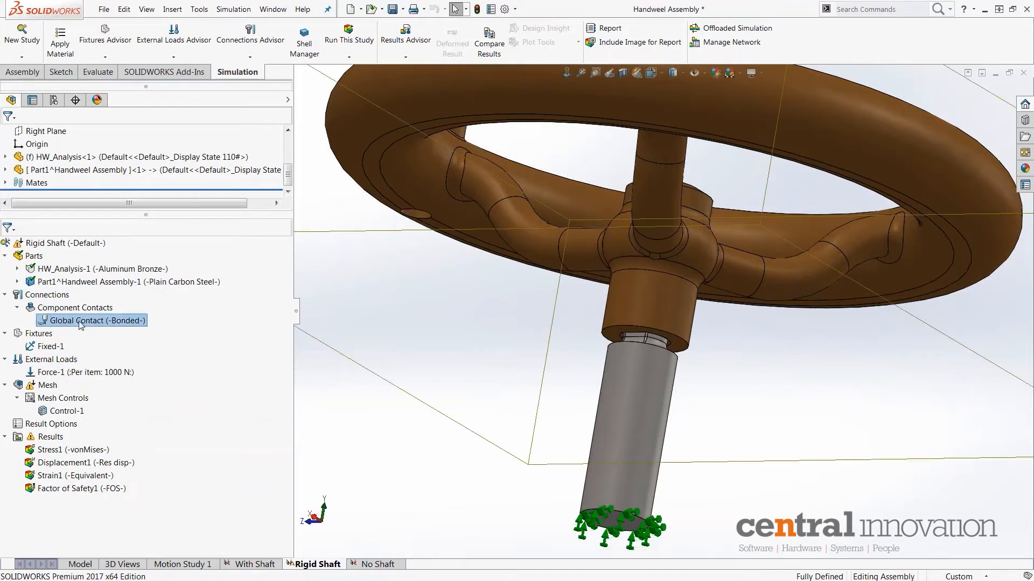
{"action": "scroll", "coordinate": [646, 344], "scroll_direction": "up", "scroll_amount": 3}
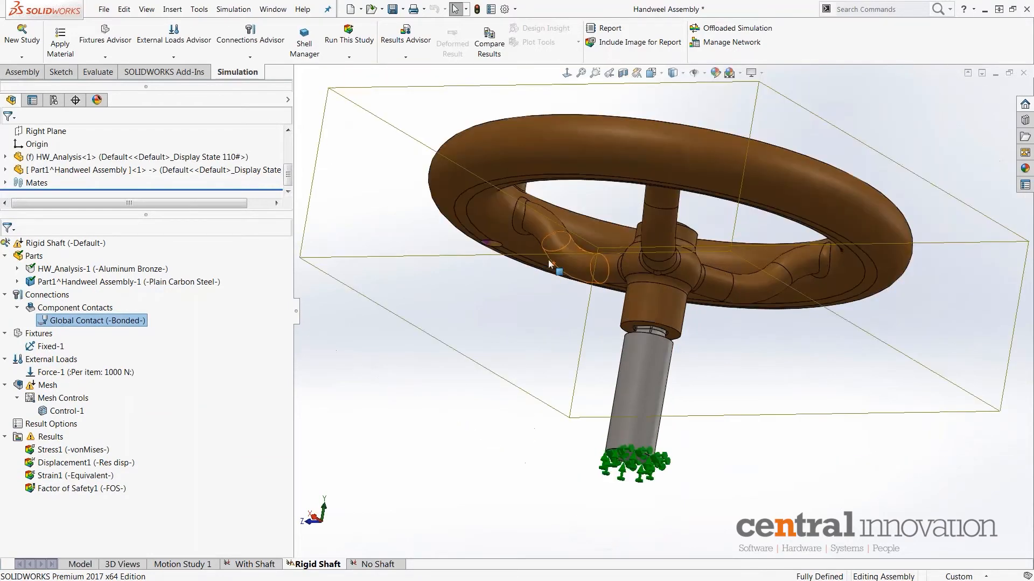
{"action": "scroll", "coordinate": [646, 344], "scroll_direction": "down", "scroll_amount": 8}
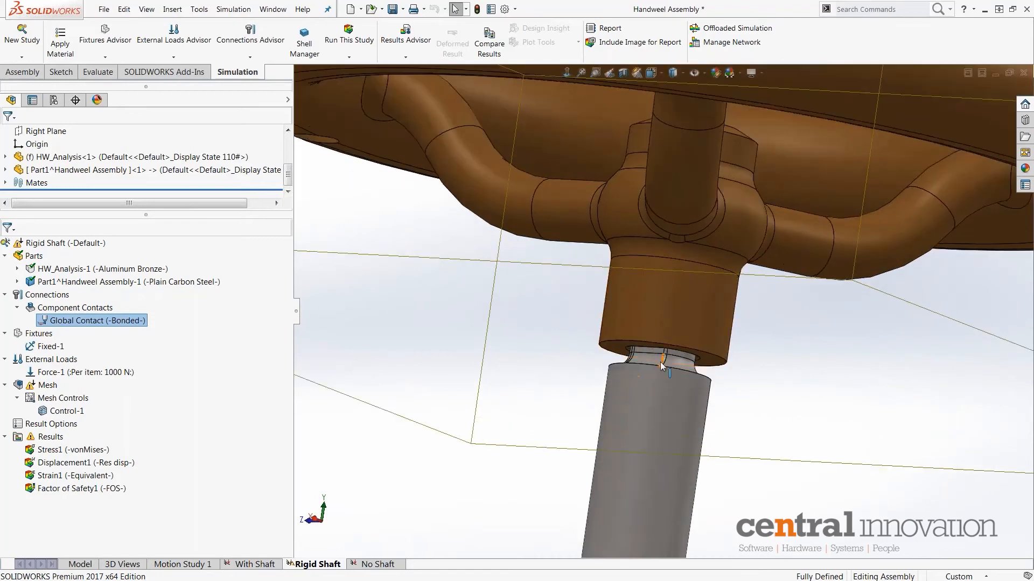
{"action": "middle_click_drag", "start_coordinate": [713, 374], "coordinate": [672, 389]}
{"action": "key", "text": "f"}
{"action": "scroll", "coordinate": [670, 317], "scroll_direction": "up", "scroll_amount": 3}
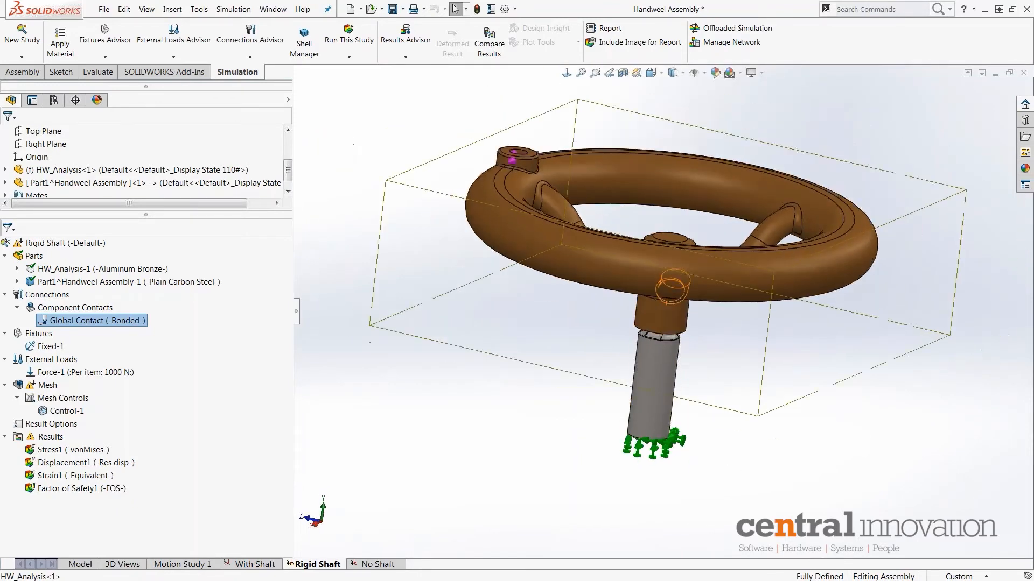
{"action": "middle_click_drag", "start_coordinate": [653, 283], "coordinate": [635, 317]}
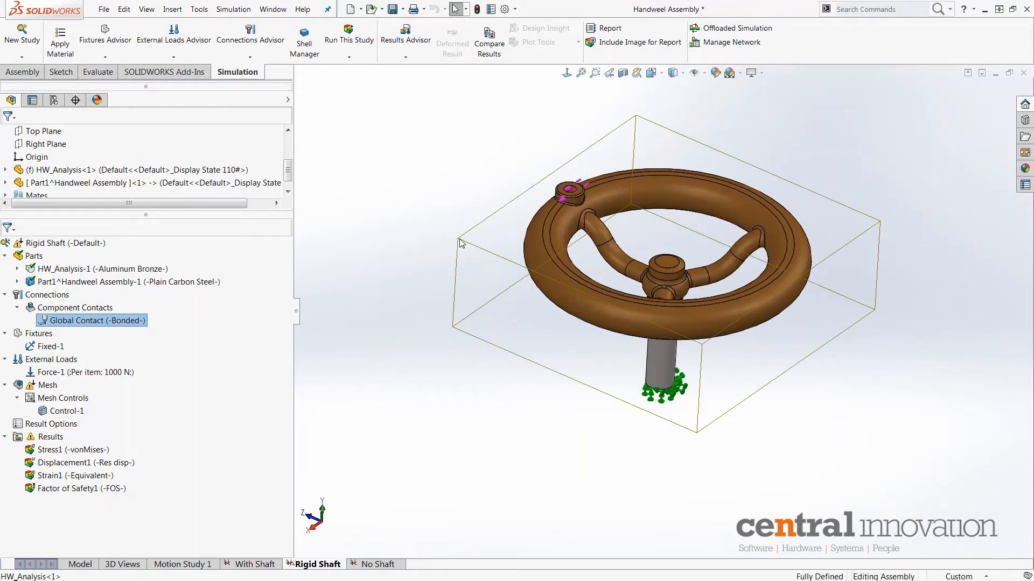
{"action": "left_click", "coordinate": [398, 211]}
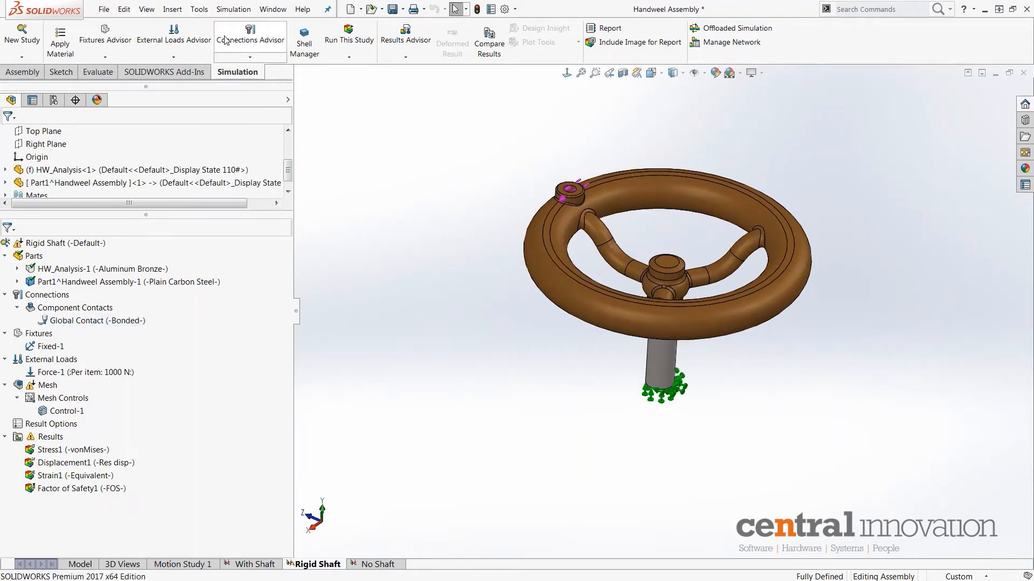
Review the contact types available for a manually selected contact set, and leave without defining one
{"action": "left_click", "coordinate": [247, 57]}
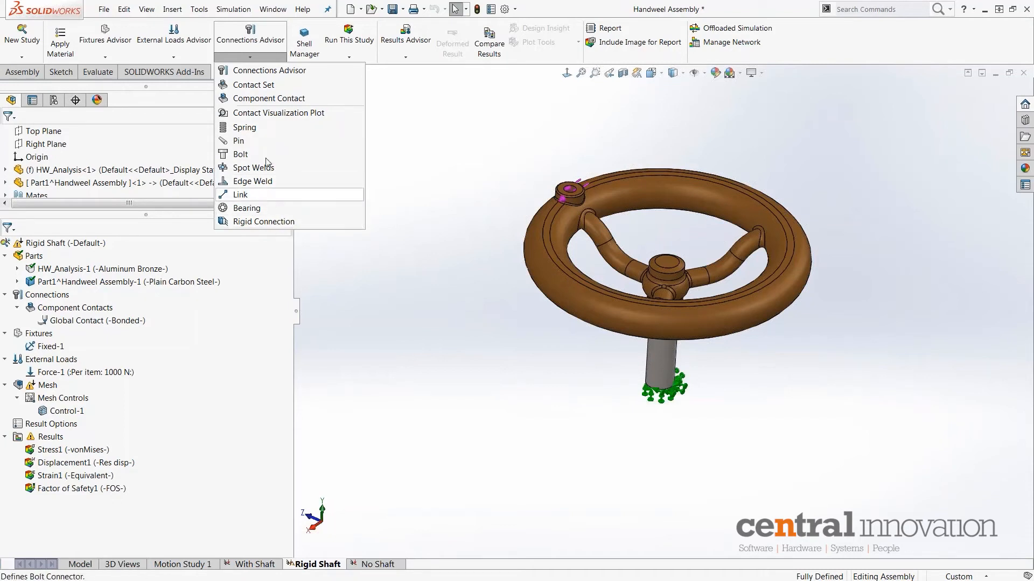
{"action": "left_click", "coordinate": [288, 86]}
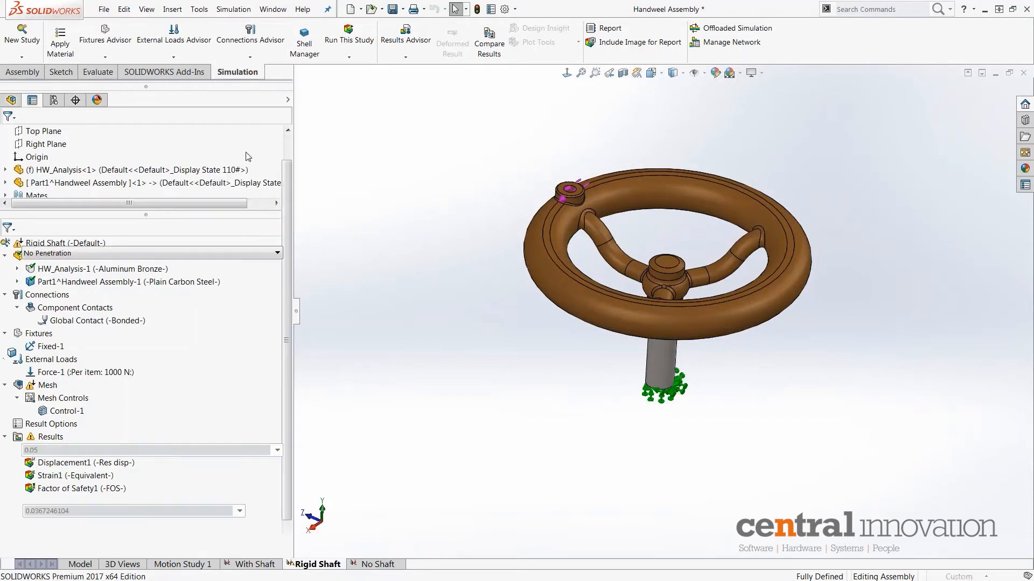
{"action": "left_click", "coordinate": [64, 254]}
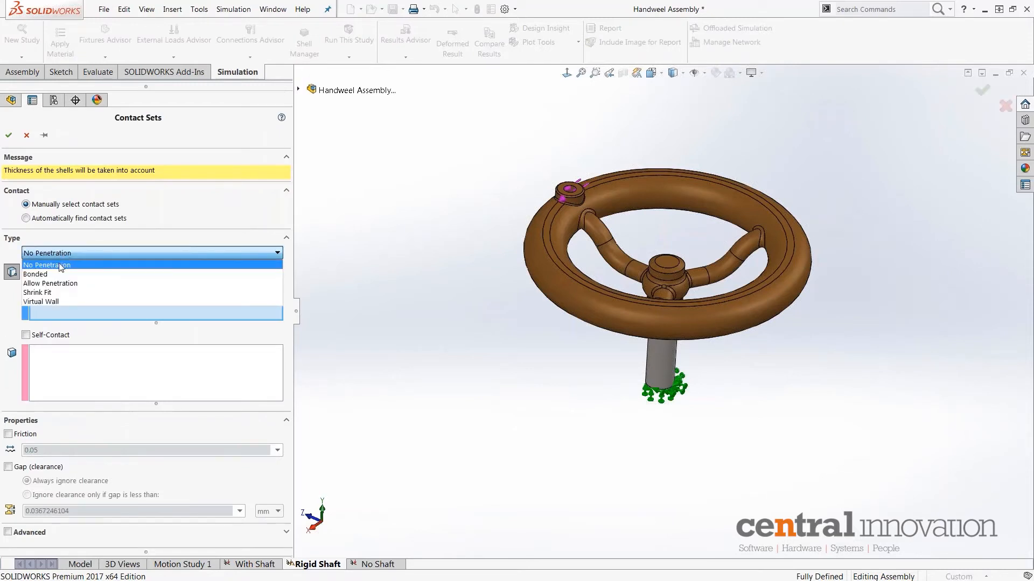
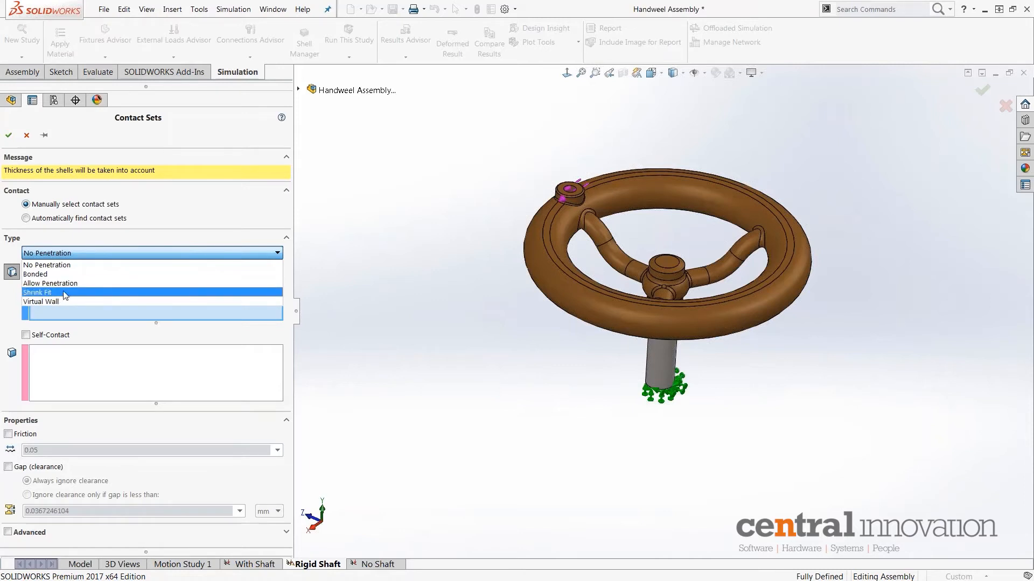
{"action": "left_click", "coordinate": [346, 271]}
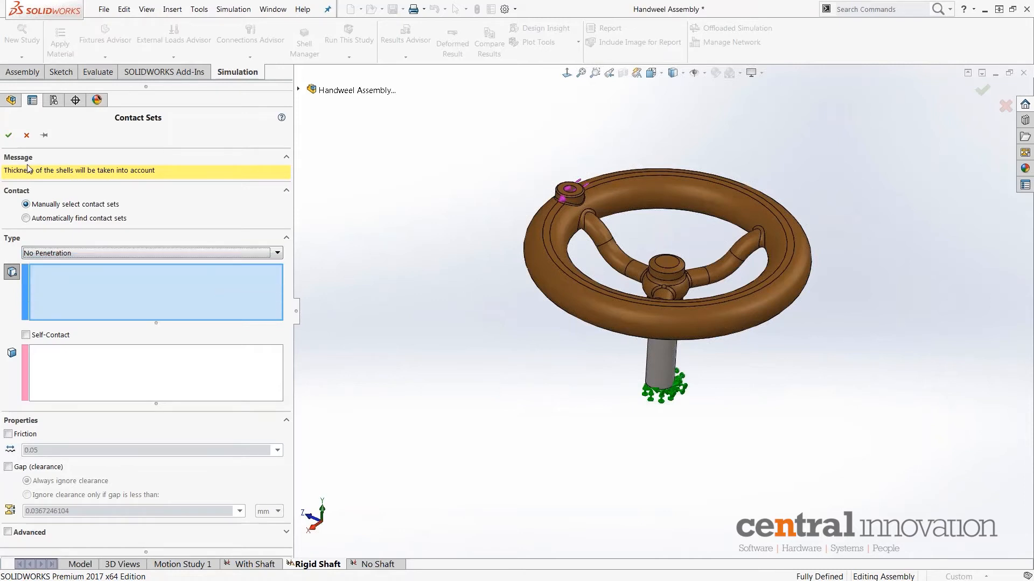
{"action": "left_click", "coordinate": [27, 135]}
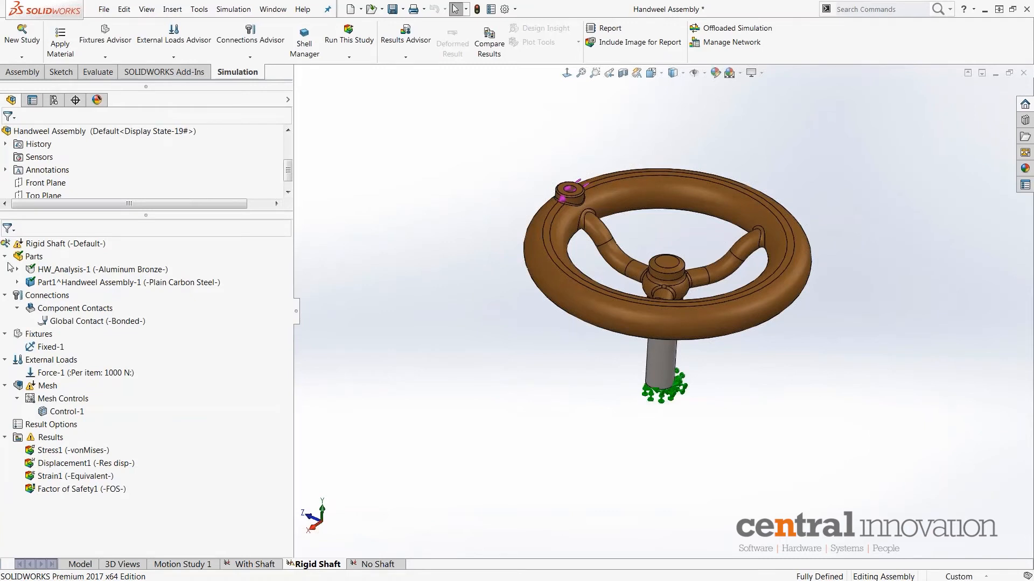
Try to show the Rigid Shaft study's von Mises stress plot, and run the study
{"action": "mouse_move", "coordinate": [688, 236]}
{"action": "middle_mouse_down"}
{"action": "mouse_move", "coordinate": [690, 213]}
{"action": "mouse_move", "coordinate": [681, 231]}
{"action": "middle_mouse_up"}
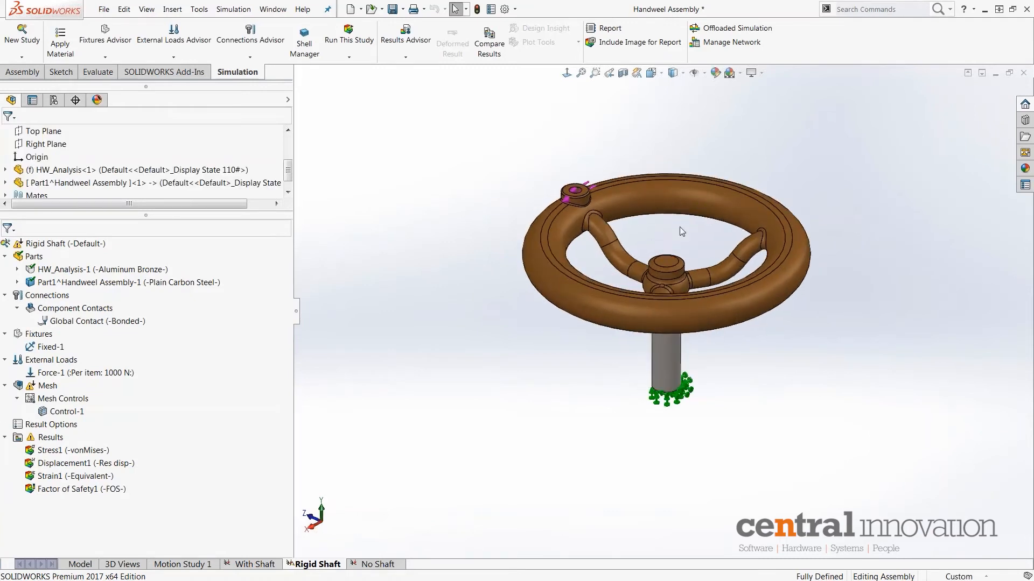
{"action": "middle_click_drag", "start_coordinate": [790, 252], "coordinate": [767, 260], "text": "ctrl"}
{"action": "scroll", "coordinate": [767, 254], "scroll_direction": "down", "scroll_amount": 2}
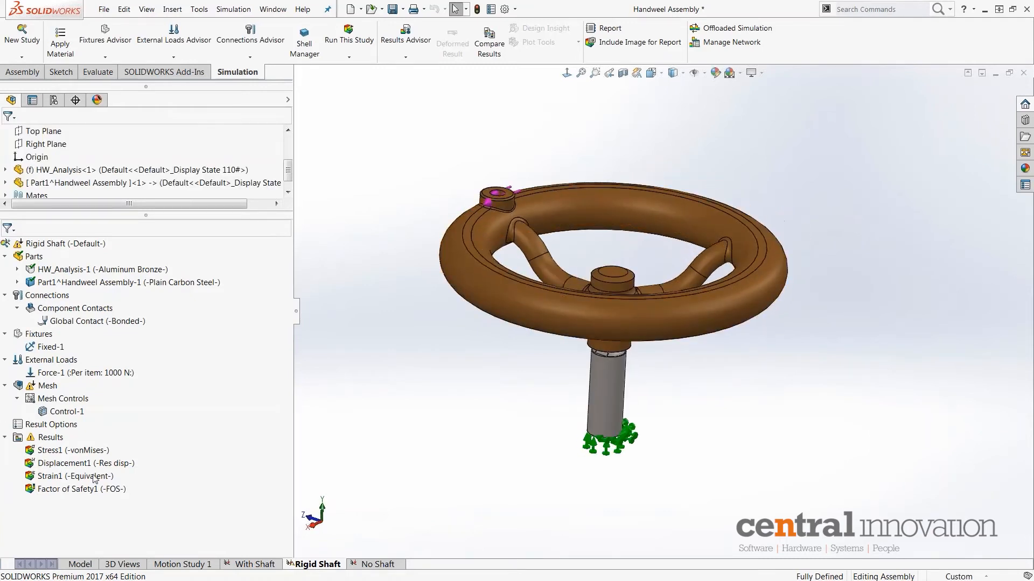
{"action": "double_click", "coordinate": [60, 452]}
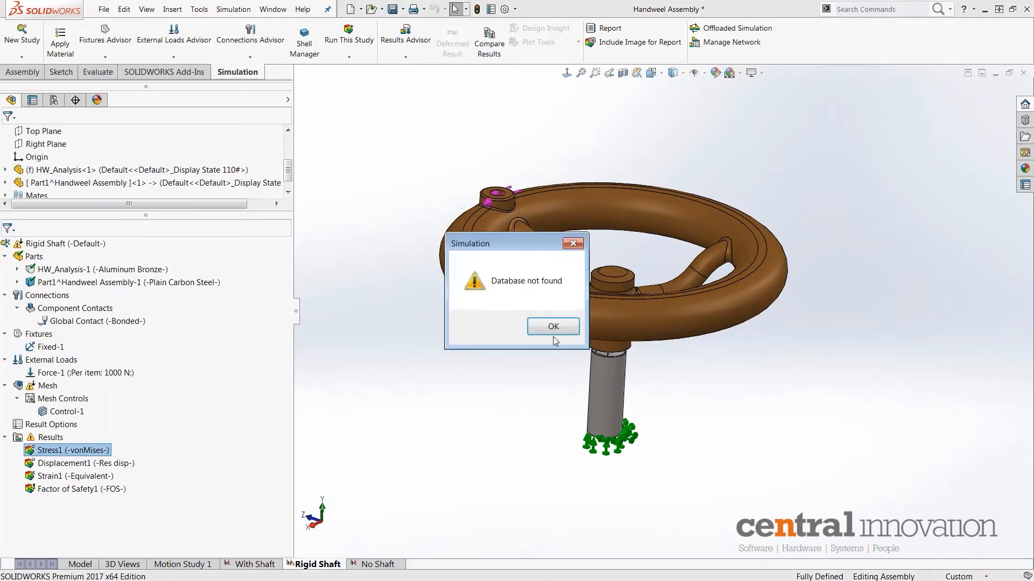
{"action": "left_click", "coordinate": [553, 326]}
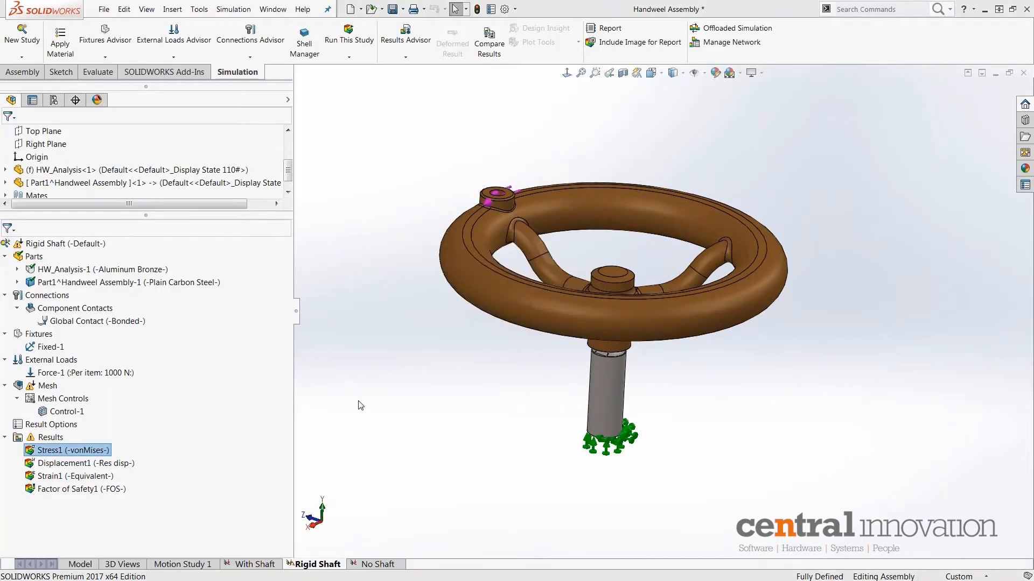
{"action": "left_click", "coordinate": [349, 39]}
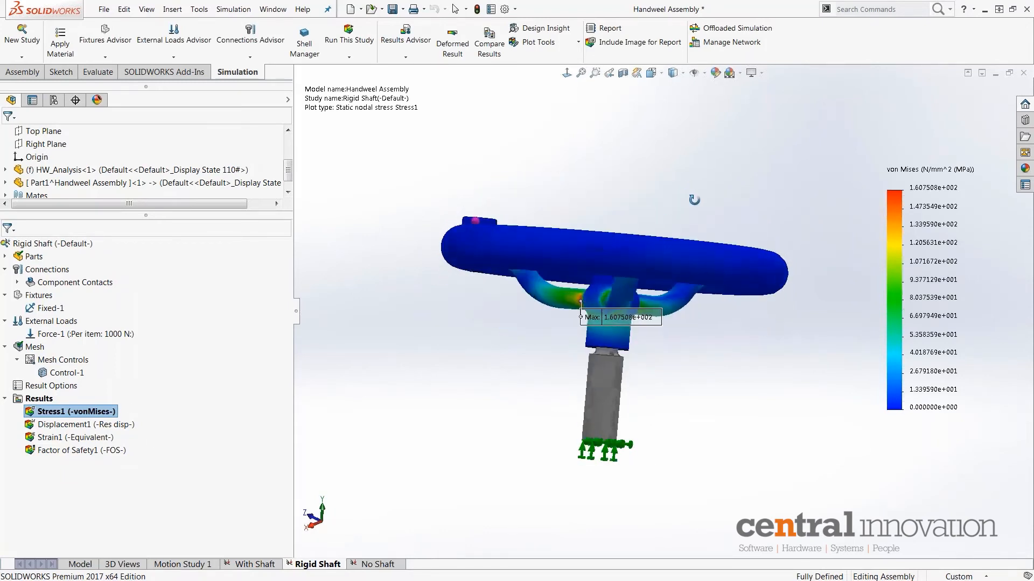
Examine the von Mises stress around the hub, the spoke roots and the rigid shaft from below and from the side
{"action": "scroll", "coordinate": [581, 306], "scroll_direction": "down", "scroll_amount": 5}
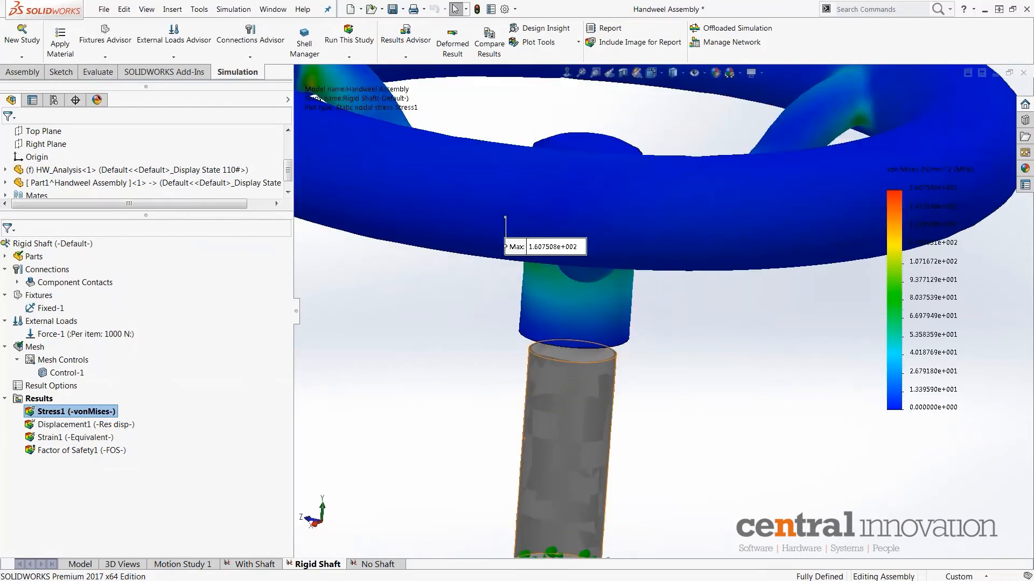
{"action": "left_click", "coordinate": [550, 454]}
{"action": "middle_click_drag", "start_coordinate": [551, 454], "coordinate": [511, 322]}
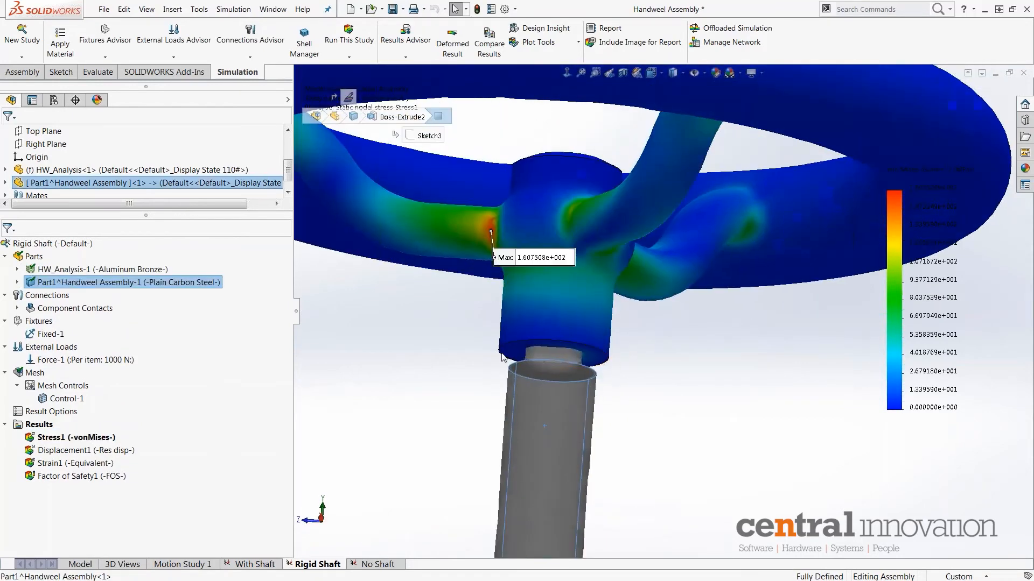
{"action": "key", "text": "f"}
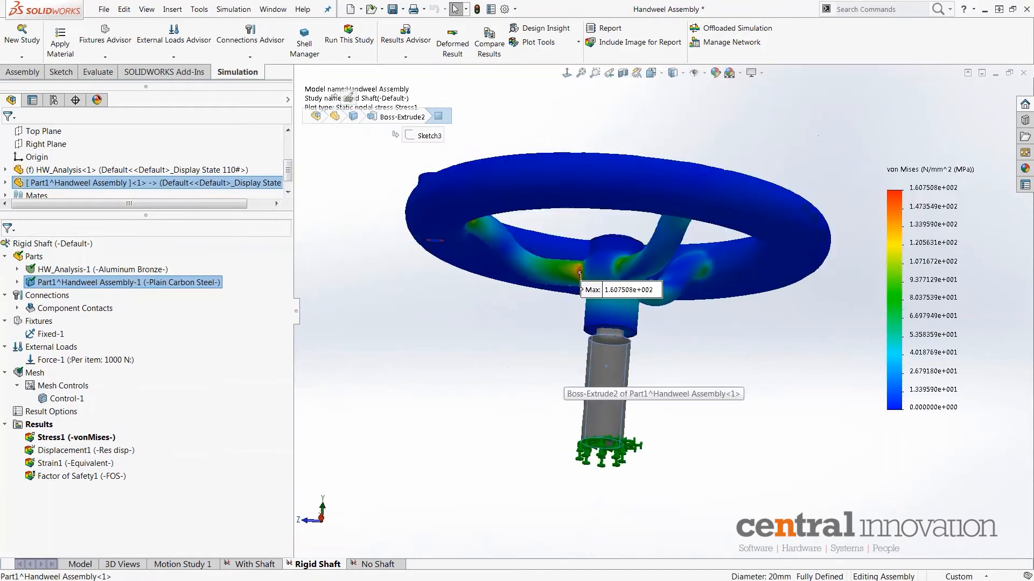
{"action": "middle_click_drag", "start_coordinate": [641, 410], "coordinate": [608, 476]}
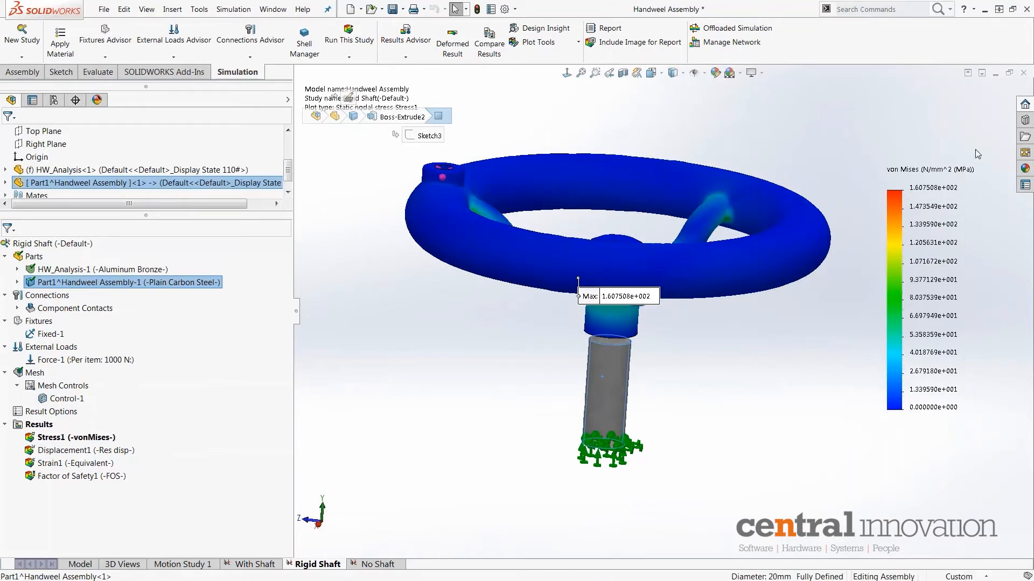
Show the Rigid Shaft study's factor of safety plot and inspect the spoke roots and the joint between hub and shaft
{"action": "double_click", "coordinate": [85, 481]}
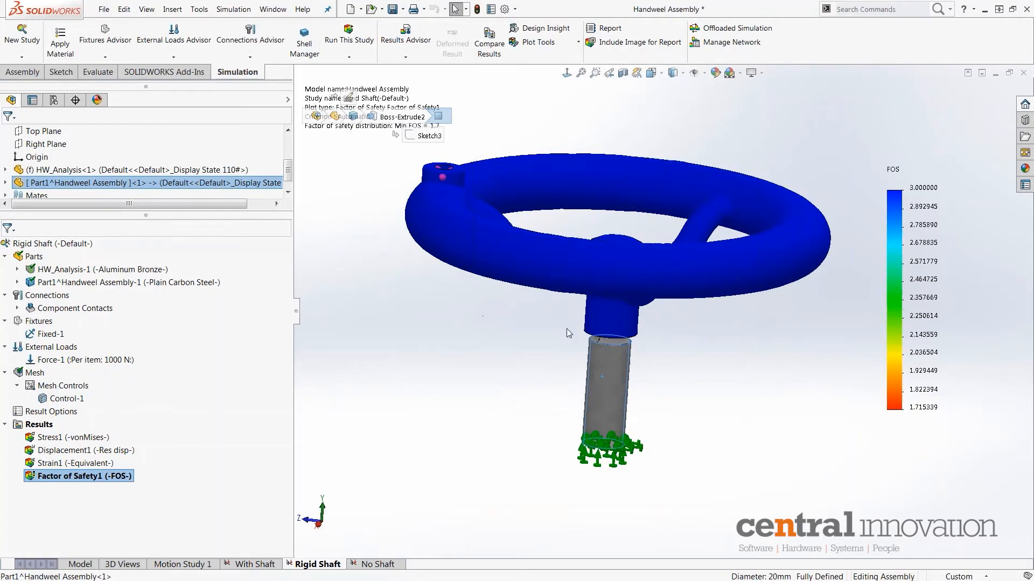
{"action": "scroll", "coordinate": [567, 333], "scroll_direction": "down", "scroll_amount": 5}
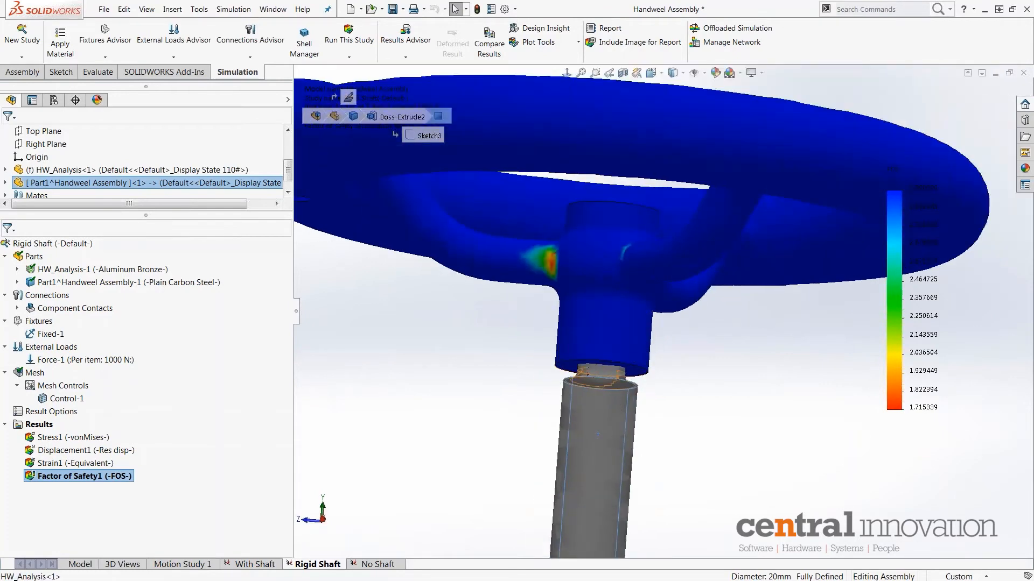
{"action": "scroll", "coordinate": [584, 374], "scroll_direction": "down", "scroll_amount": 3}
{"action": "middle_click_drag", "start_coordinate": [584, 374], "coordinate": [618, 362]}
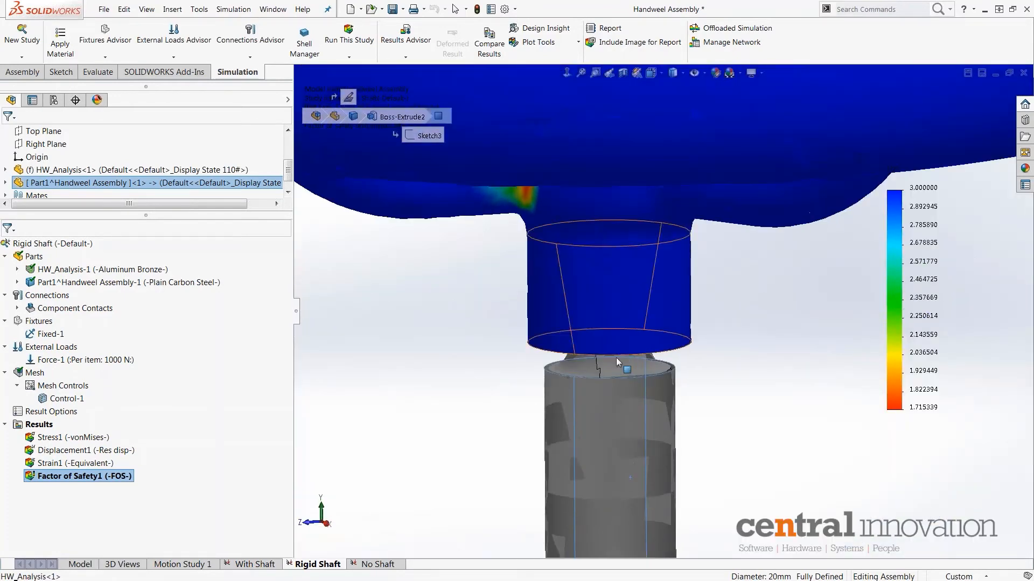
{"action": "middle_click_drag", "start_coordinate": [658, 425], "coordinate": [674, 347]}
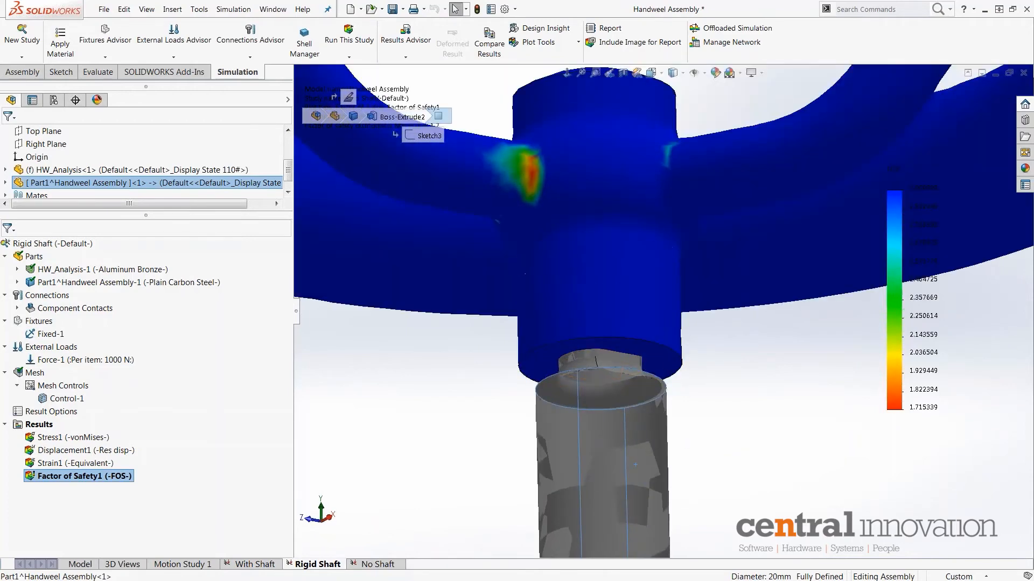
{"action": "scroll", "coordinate": [657, 313], "scroll_direction": "up", "scroll_amount": 3}
{"action": "middle_click_drag", "start_coordinate": [684, 248], "coordinate": [674, 323]}
{"action": "scroll", "coordinate": [675, 320], "scroll_direction": "up", "scroll_amount": 5}
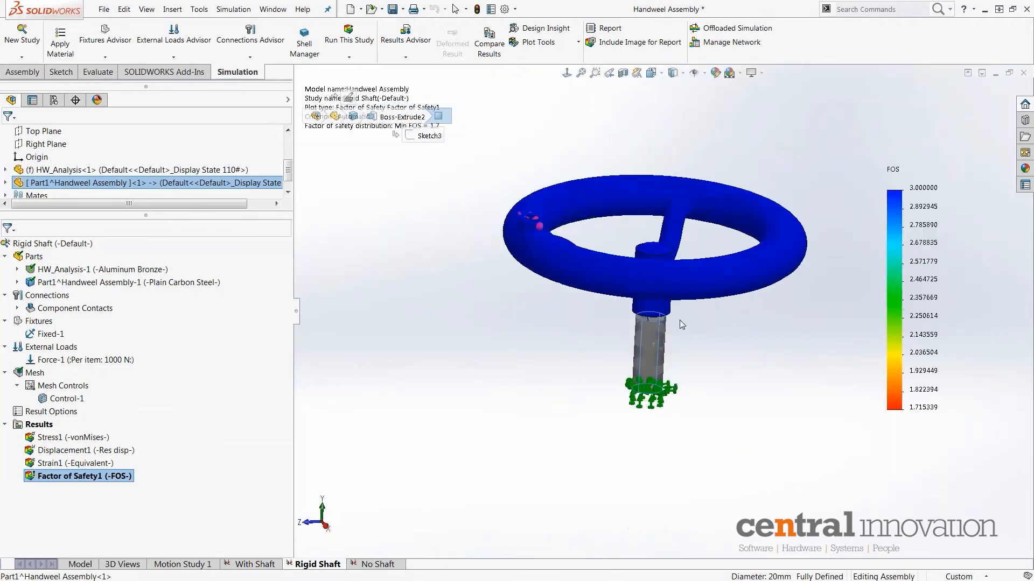
{"action": "scroll", "coordinate": [702, 177], "scroll_direction": "down", "scroll_amount": 1}
{"action": "middle_click_drag", "start_coordinate": [702, 187], "coordinate": [704, 171]}
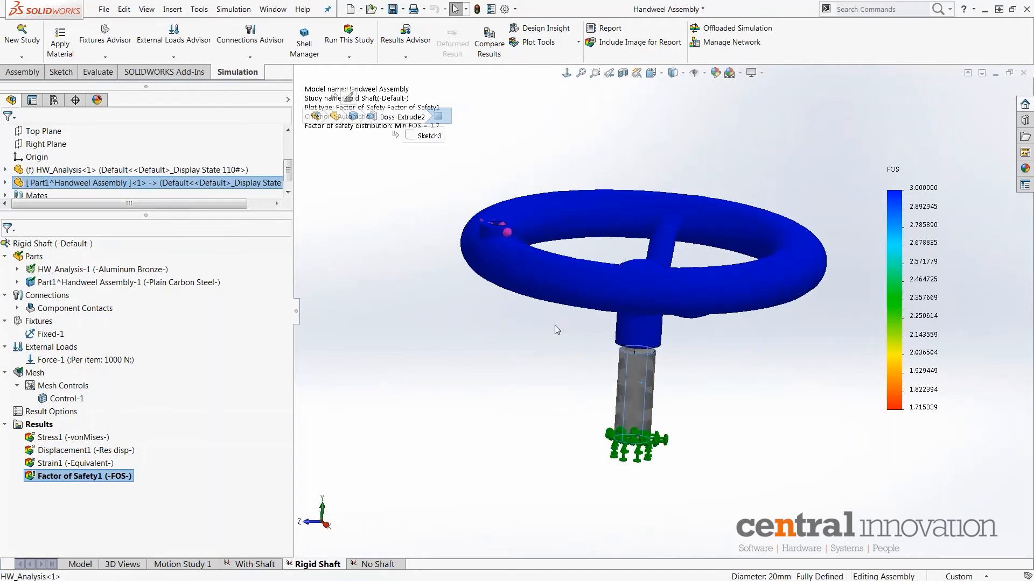
Switch to the With Shaft study, expand its parts and check the treatment options of the plain carbon steel shaft
{"action": "left_click", "coordinate": [253, 564]}
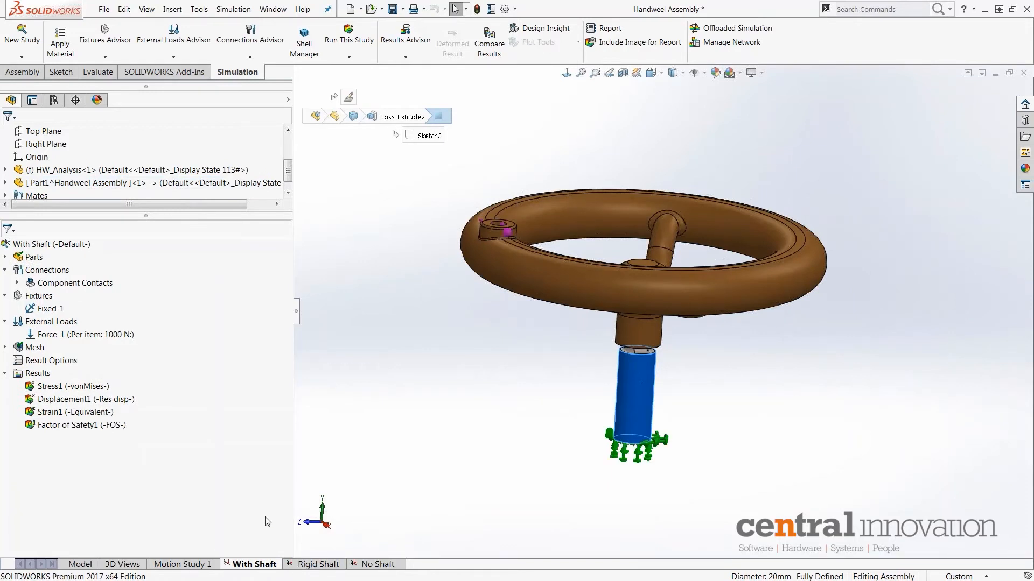
{"action": "left_click", "coordinate": [6, 257]}
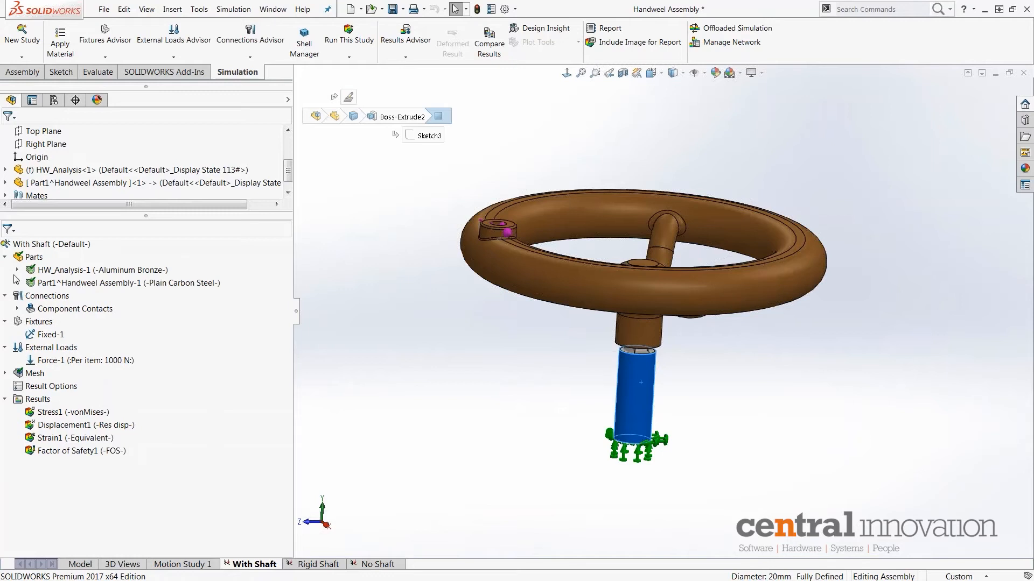
{"action": "left_click", "coordinate": [88, 284]}
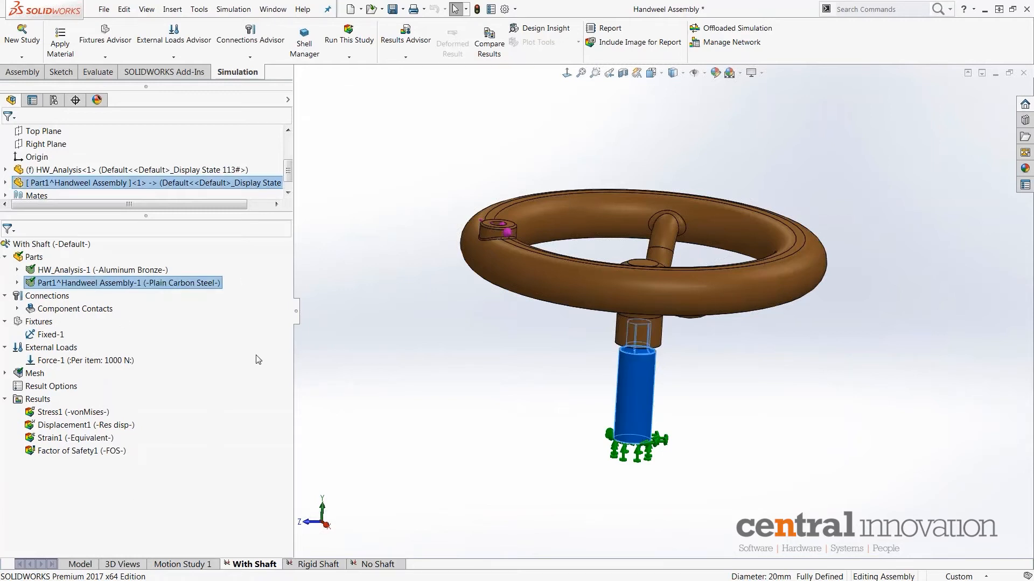
{"action": "right_click", "coordinate": [73, 284]}
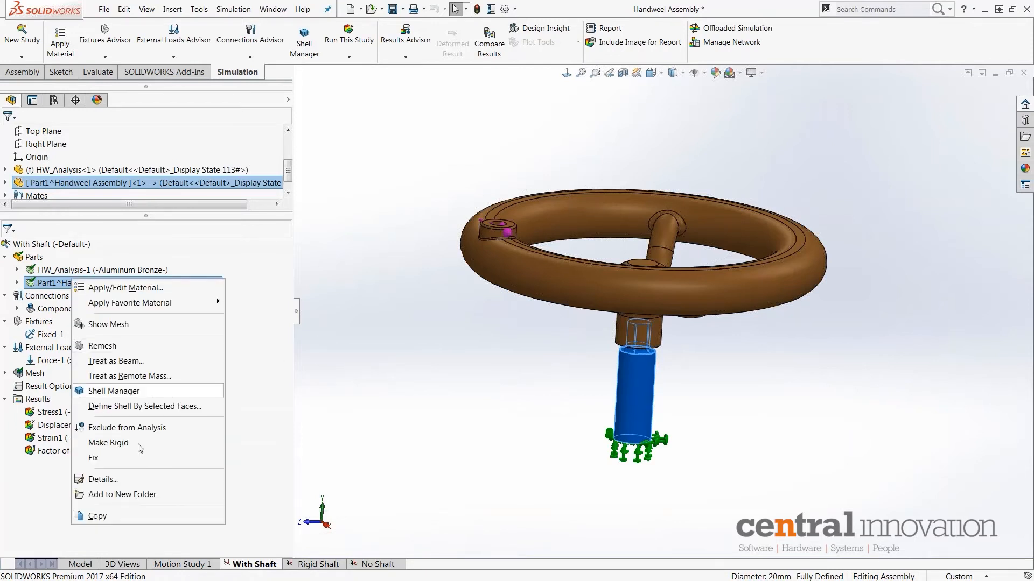
{"action": "left_click", "coordinate": [331, 325]}
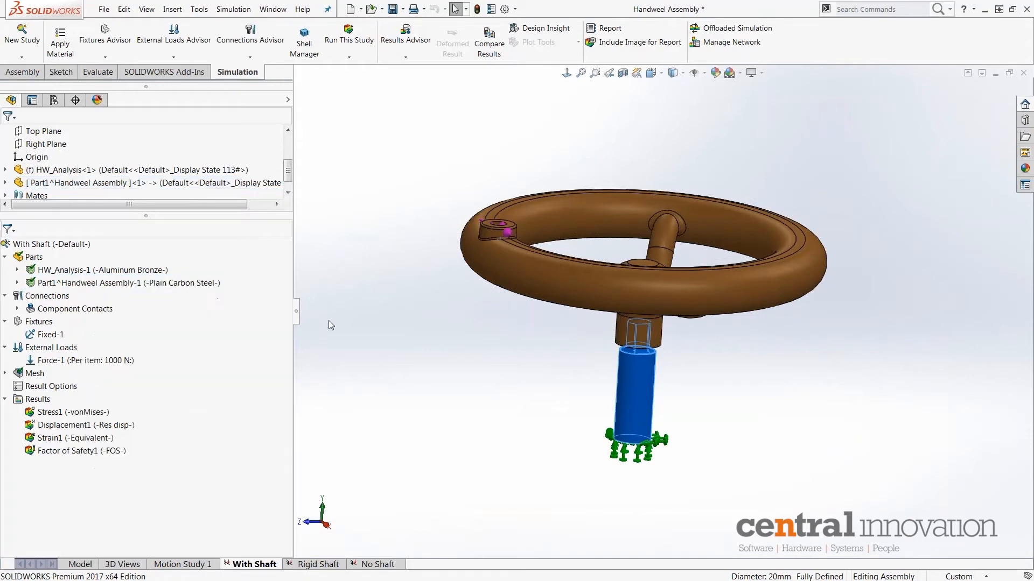
Check the With Shaft study's bonded global contact and the force applied at the handle boss
{"action": "left_click", "coordinate": [17, 309]}
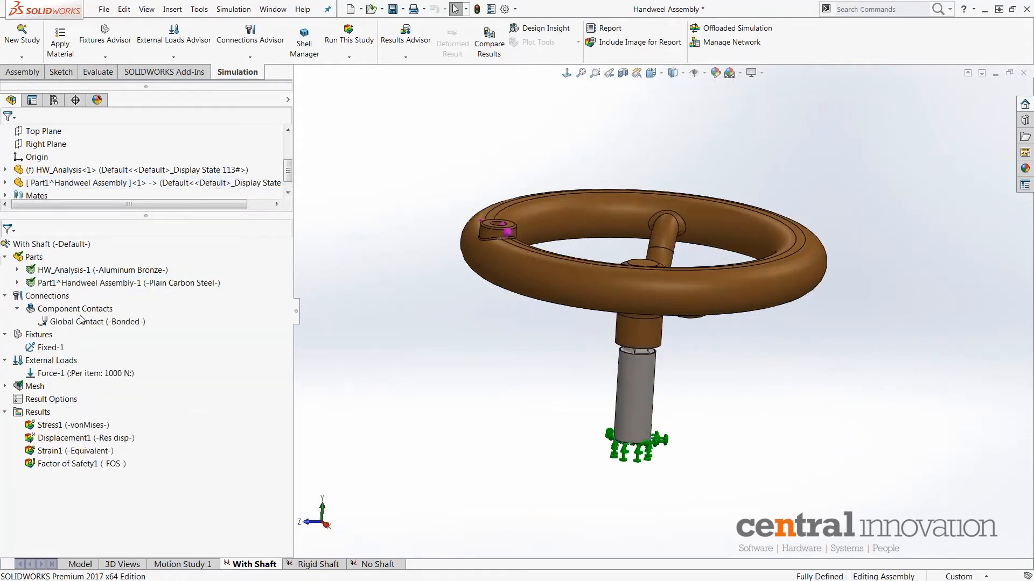
{"action": "left_click", "coordinate": [86, 321]}
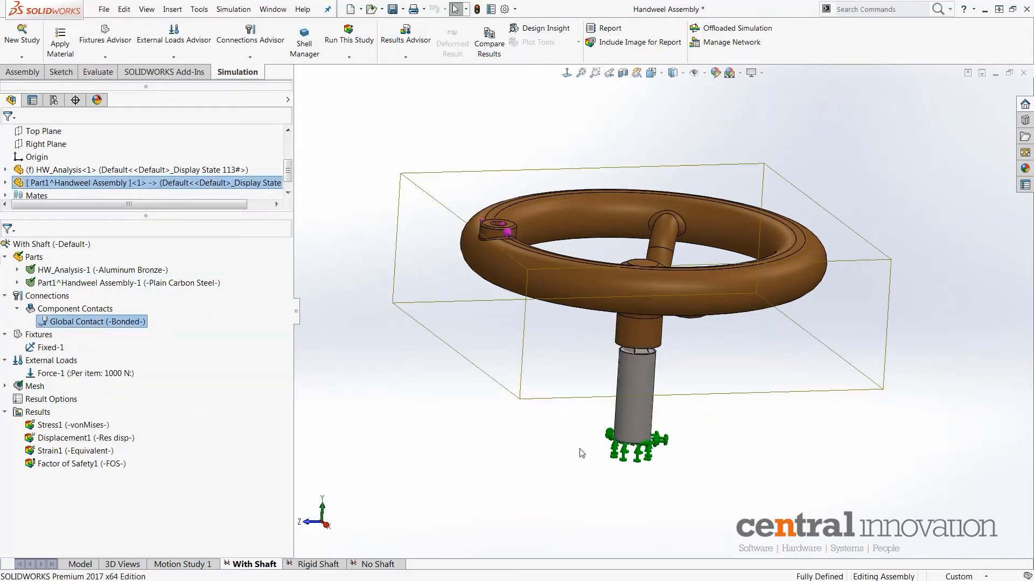
{"action": "left_click", "coordinate": [100, 374]}
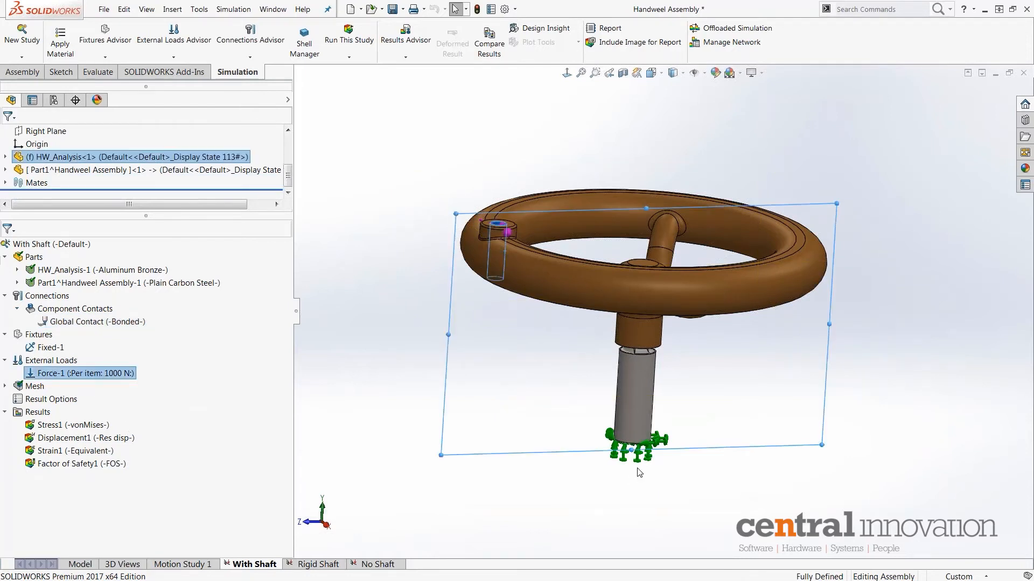
{"action": "left_click", "coordinate": [306, 502]}
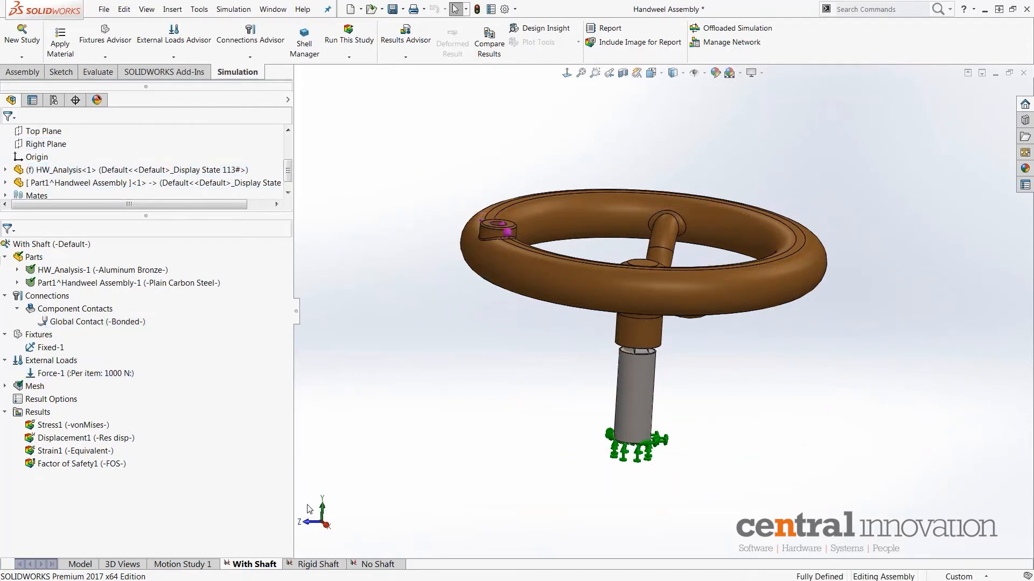
Show the With Shaft study's von Mises stress plot and examine the D-shaped bore in the underside of the hub
{"action": "double_click", "coordinate": [59, 430]}
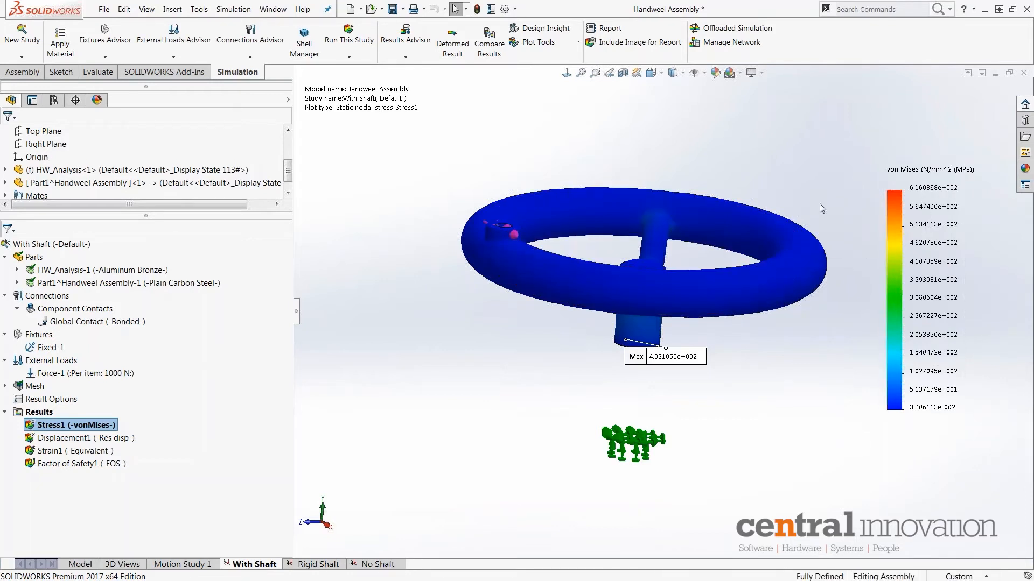
{"action": "middle_click_drag", "start_coordinate": [690, 246], "coordinate": [677, 326]}
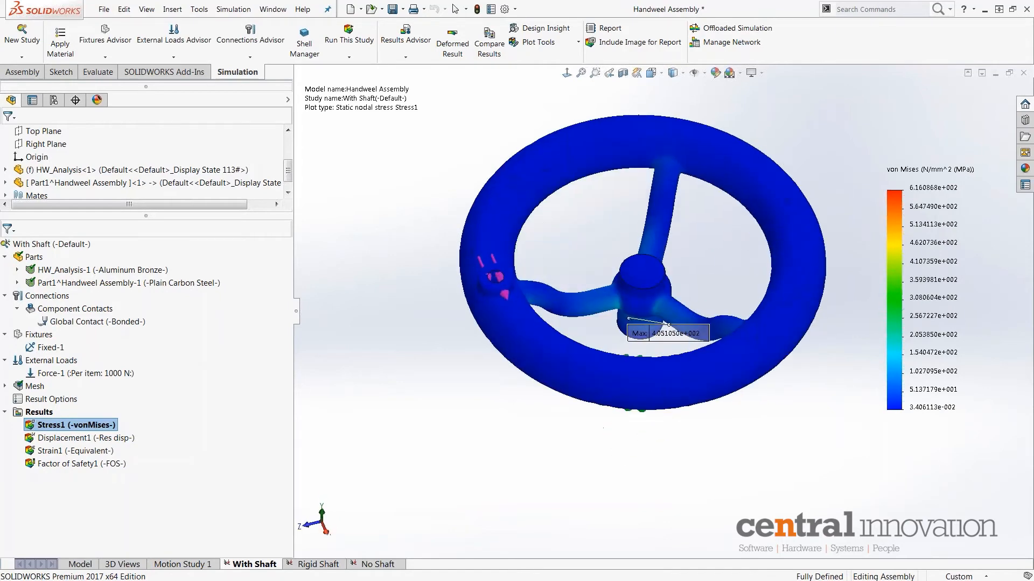
{"action": "scroll", "coordinate": [619, 299], "scroll_direction": "down", "scroll_amount": 4}
{"action": "middle_click_drag", "start_coordinate": [635, 282], "coordinate": [727, 180]}
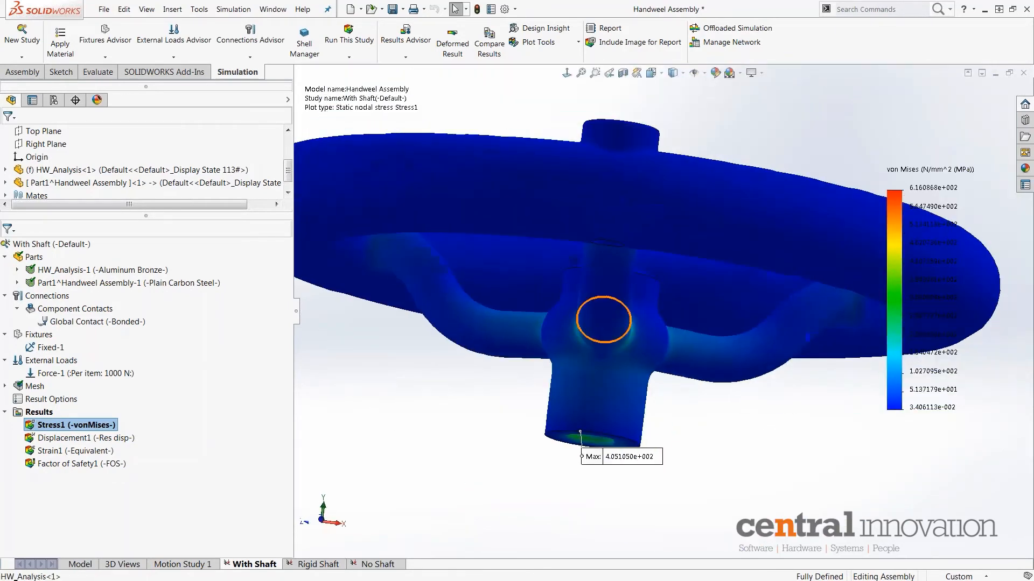
{"action": "middle_click_drag", "start_coordinate": [614, 420], "coordinate": [628, 278]}
{"action": "scroll", "coordinate": [625, 280], "scroll_direction": "down", "scroll_amount": 8}
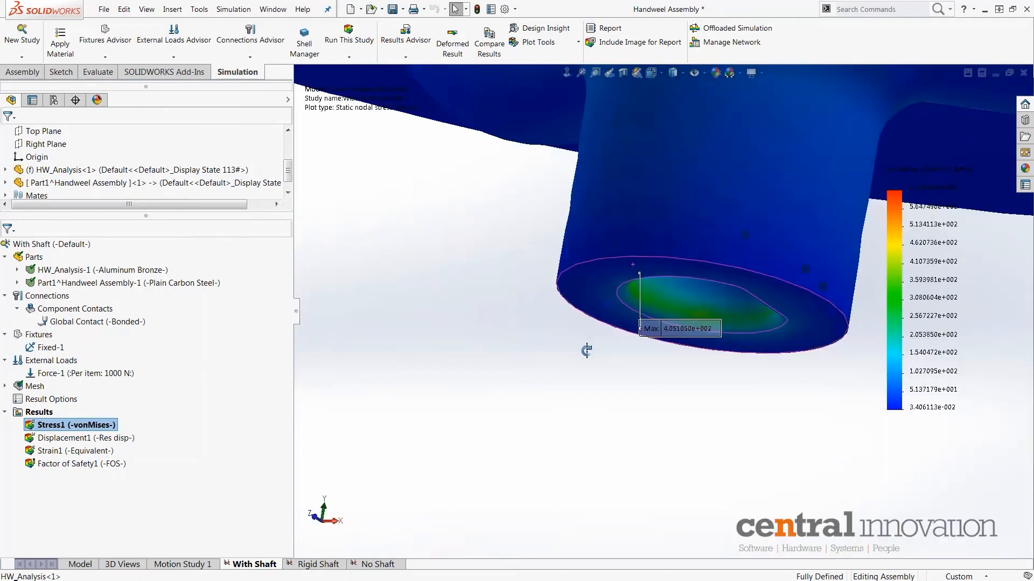
{"action": "mouse_move", "coordinate": [586, 350]}
{"action": "middle_mouse_down"}
{"action": "mouse_move", "coordinate": [546, 280]}
{"action": "mouse_move", "coordinate": [757, 334]}
{"action": "mouse_move", "coordinate": [710, 254]}
{"action": "mouse_move", "coordinate": [747, 262]}
{"action": "mouse_move", "coordinate": [780, 385]}
{"action": "middle_mouse_up"}
{"action": "scroll", "coordinate": [756, 319], "scroll_direction": "down", "scroll_amount": 2}
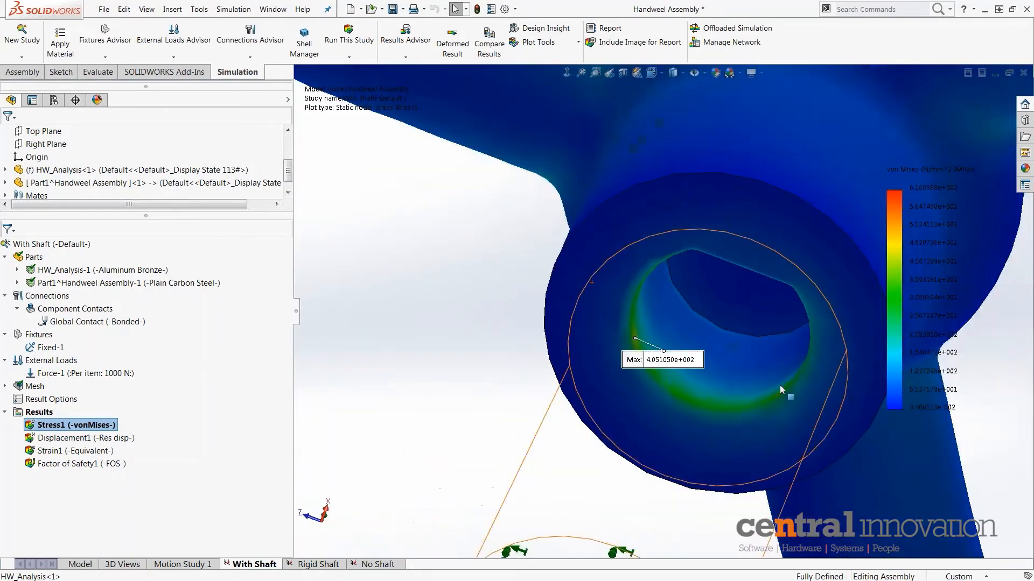
Inspect the von Mises stress on the spokes and around the lower rim of the hub bore from several sides
{"action": "scroll", "coordinate": [671, 296], "scroll_direction": "up", "scroll_amount": 5}
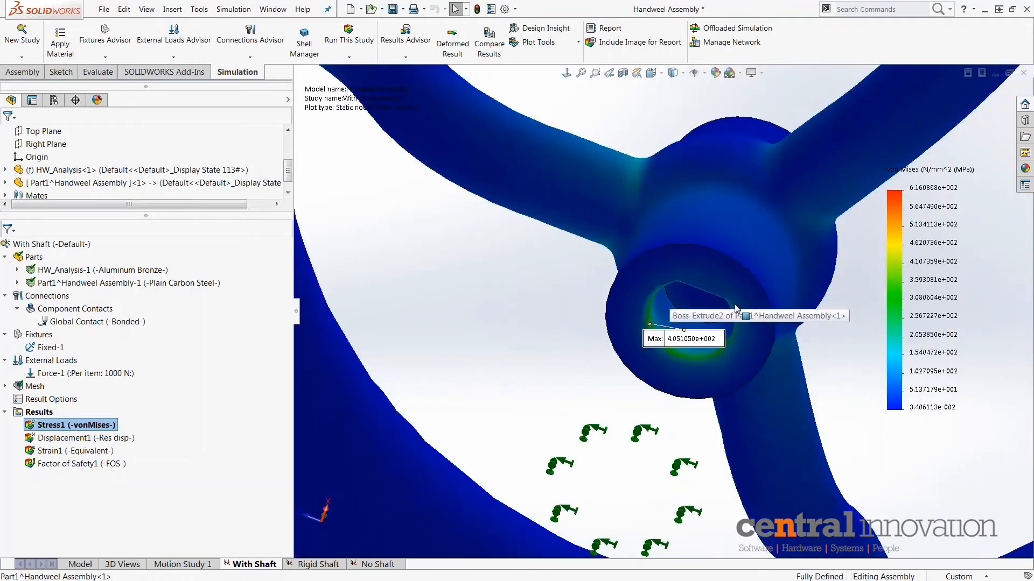
{"action": "mouse_move", "coordinate": [671, 296]}
{"action": "middle_mouse_down"}
{"action": "mouse_move", "coordinate": [740, 413]}
{"action": "mouse_move", "coordinate": [676, 221]}
{"action": "mouse_move", "coordinate": [718, 339]}
{"action": "middle_mouse_up"}
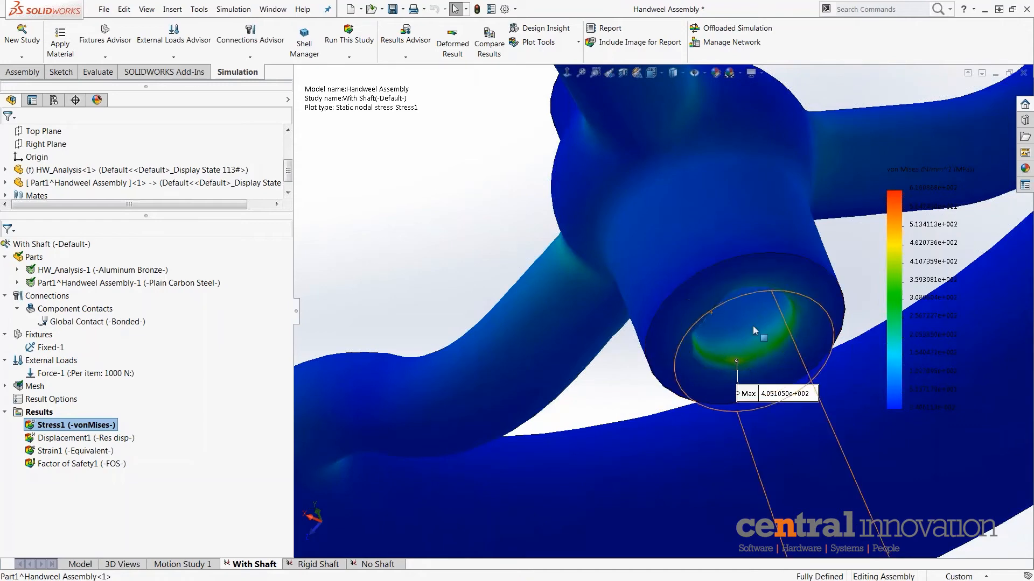
{"action": "scroll", "coordinate": [761, 337], "scroll_direction": "up", "scroll_amount": 4}
{"action": "scroll", "coordinate": [810, 233], "scroll_direction": "down", "scroll_amount": 3}
{"action": "scroll", "coordinate": [811, 227], "scroll_direction": "up", "scroll_amount": 6}
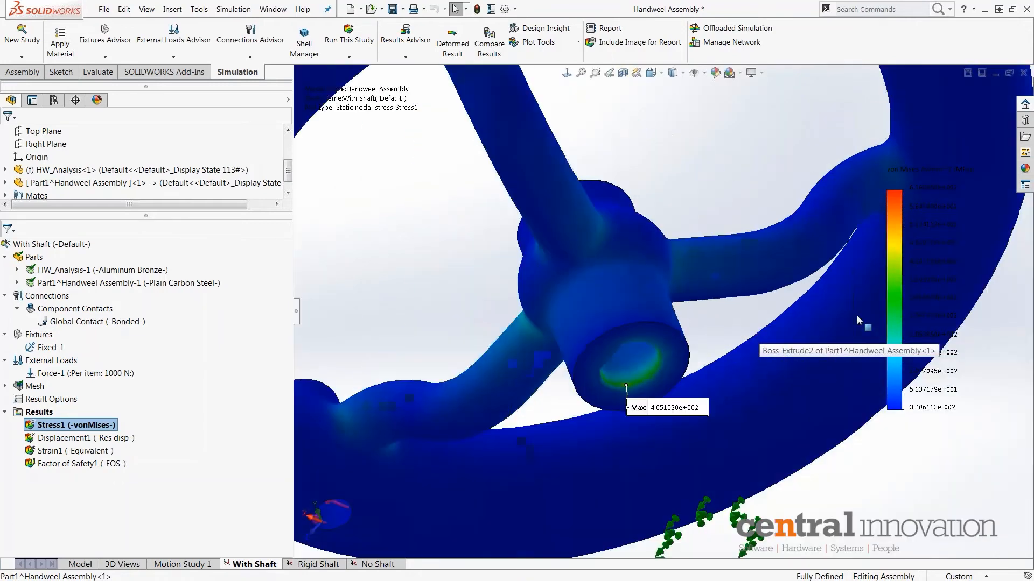
{"action": "middle_click_drag", "start_coordinate": [783, 247], "coordinate": [769, 361]}
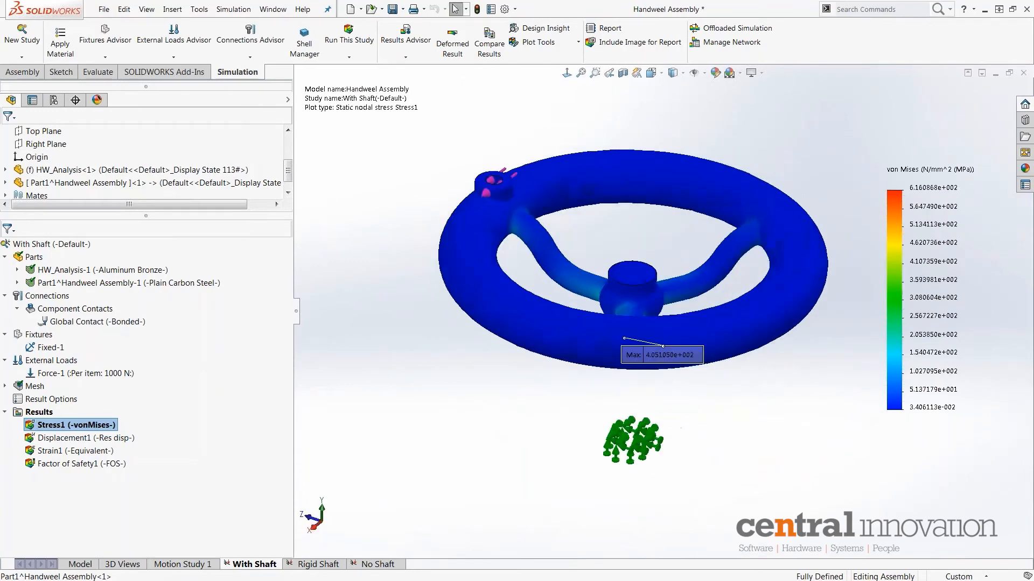
Show the With Shaft study's factor of safety plot and look over the whole wheel and its shaft
{"action": "double_click", "coordinate": [81, 464]}
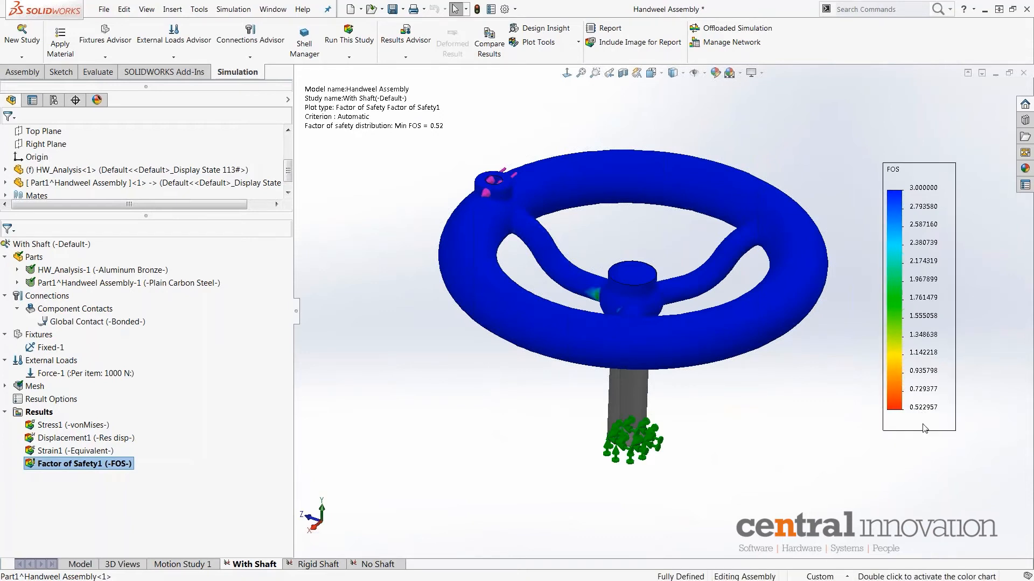
{"action": "middle_click_drag", "start_coordinate": [711, 155], "coordinate": [708, 158]}
{"action": "scroll", "coordinate": [613, 345], "scroll_direction": "down", "scroll_amount": 5}
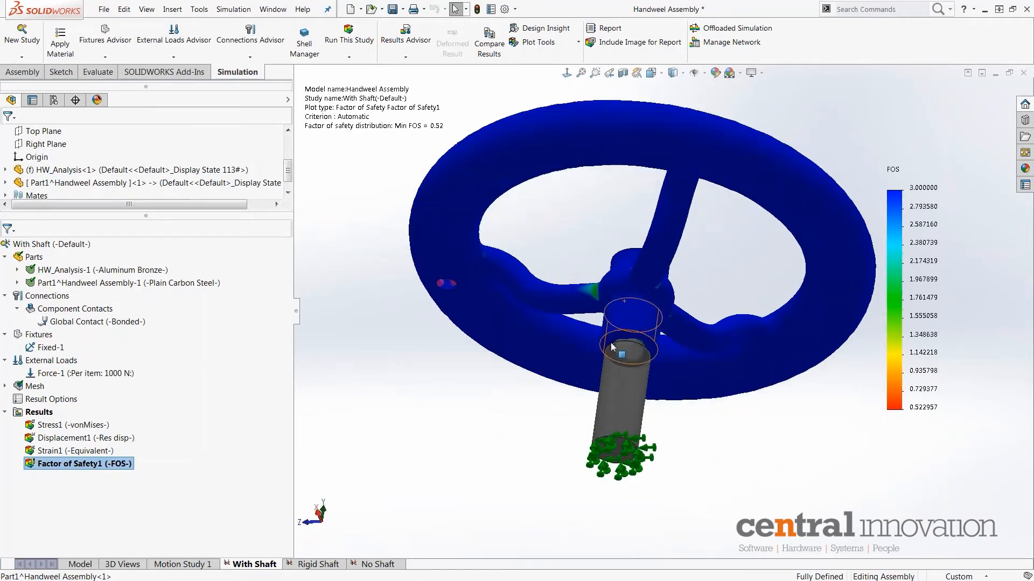
{"action": "middle_click_drag", "start_coordinate": [616, 344], "coordinate": [752, 463]}
{"action": "scroll", "coordinate": [660, 316], "scroll_direction": "up", "scroll_amount": 5}
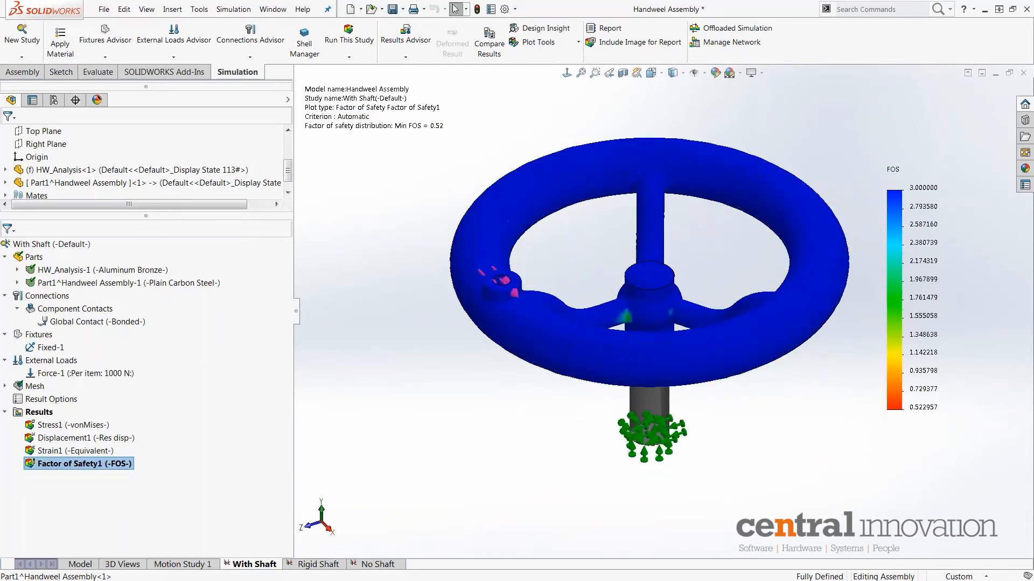
Examine the factor of safety at the spoke roots where they meet the hub
{"action": "scroll", "coordinate": [743, 280], "scroll_direction": "down", "scroll_amount": 2}
{"action": "middle_click_drag", "start_coordinate": [739, 282], "coordinate": [584, 378]}
{"action": "scroll", "coordinate": [584, 378], "scroll_direction": "down", "scroll_amount": 2}
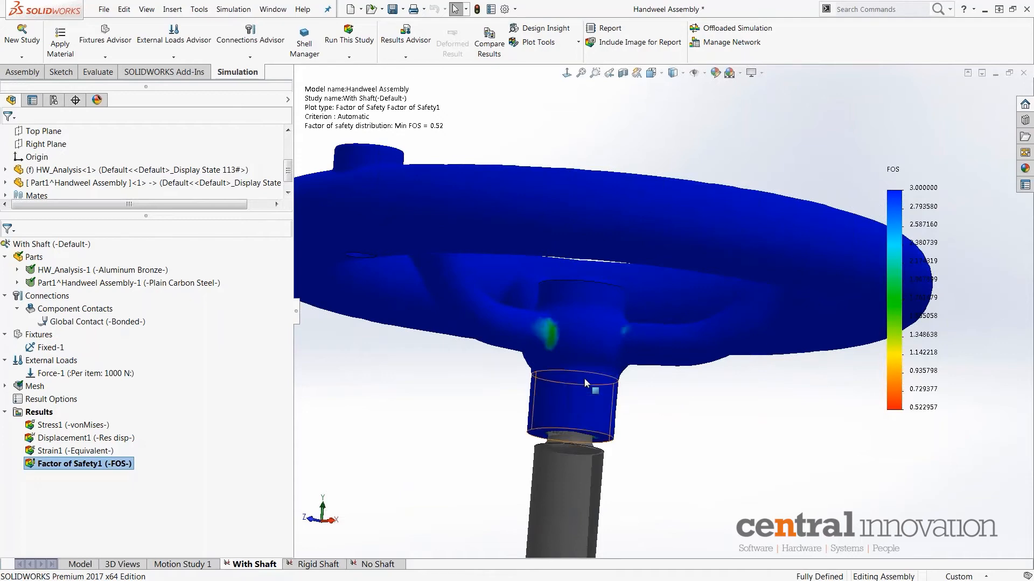
{"action": "scroll", "coordinate": [567, 376], "scroll_direction": "down", "scroll_amount": 3}
{"action": "middle_click_drag", "start_coordinate": [567, 376], "coordinate": [618, 360]}
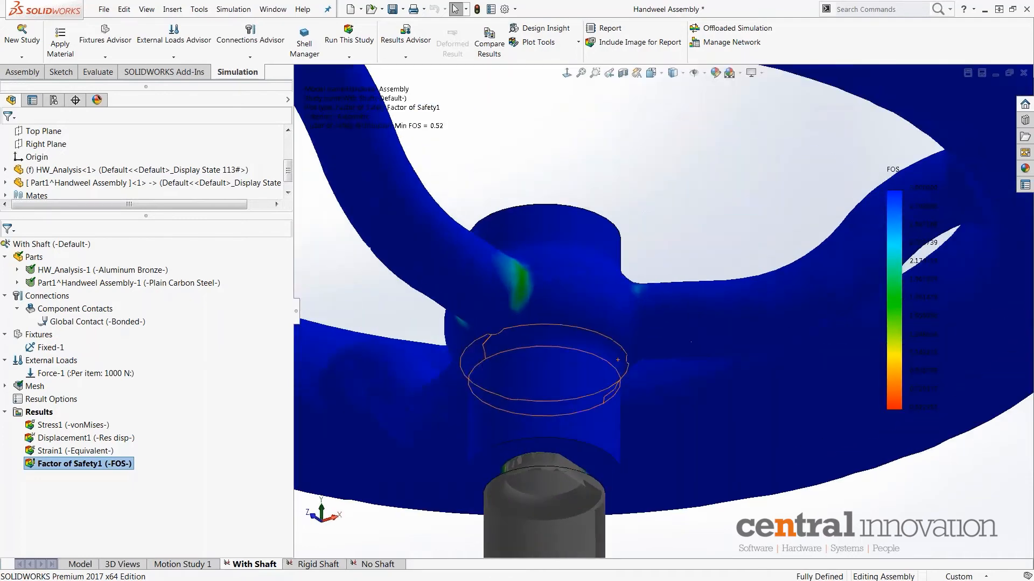
{"action": "scroll", "coordinate": [618, 360], "scroll_direction": "up", "scroll_amount": 5}
{"action": "middle_click_drag", "start_coordinate": [629, 396], "coordinate": [553, 463]}
Examine the factor of safety where the shaft's reduced end enters the hub, looking from below and close up
{"action": "left_click", "coordinate": [165, 72]}
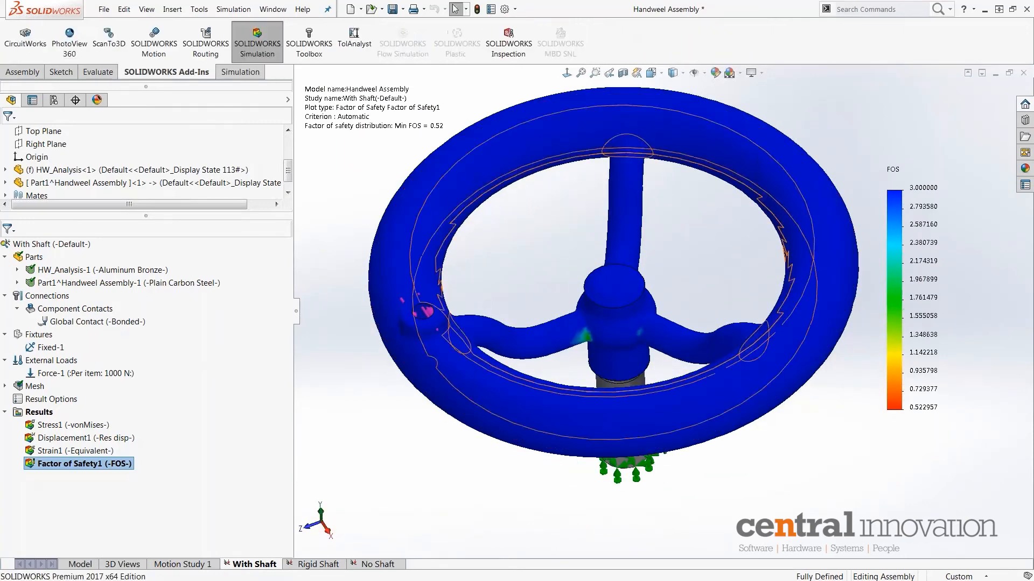
{"action": "scroll", "coordinate": [611, 285], "scroll_direction": "down", "scroll_amount": 1}
{"action": "middle_click_drag", "start_coordinate": [594, 314], "coordinate": [683, 144]}
{"action": "scroll", "coordinate": [611, 411], "scroll_direction": "down", "scroll_amount": 6}
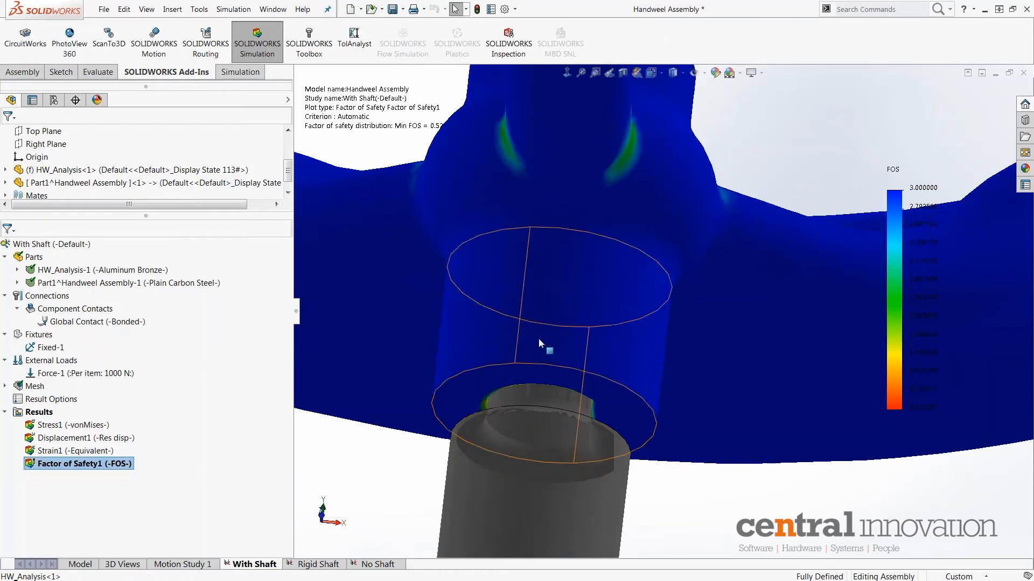
{"action": "mouse_move", "coordinate": [539, 344]}
{"action": "middle_mouse_down"}
{"action": "mouse_move", "coordinate": [526, 403]}
{"action": "mouse_move", "coordinate": [536, 360]}
{"action": "middle_mouse_up"}
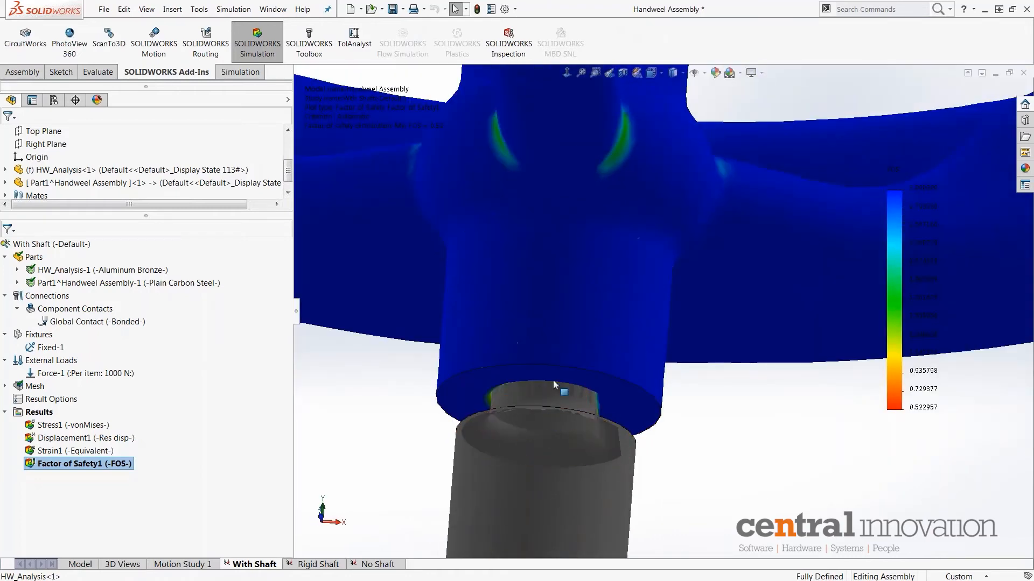
{"action": "mouse_move", "coordinate": [555, 385]}
{"action": "middle_mouse_down"}
{"action": "mouse_move", "coordinate": [600, 383]}
{"action": "mouse_move", "coordinate": [562, 393]}
{"action": "middle_mouse_up"}
{"action": "scroll", "coordinate": [562, 393], "scroll_direction": "down", "scroll_amount": 5}
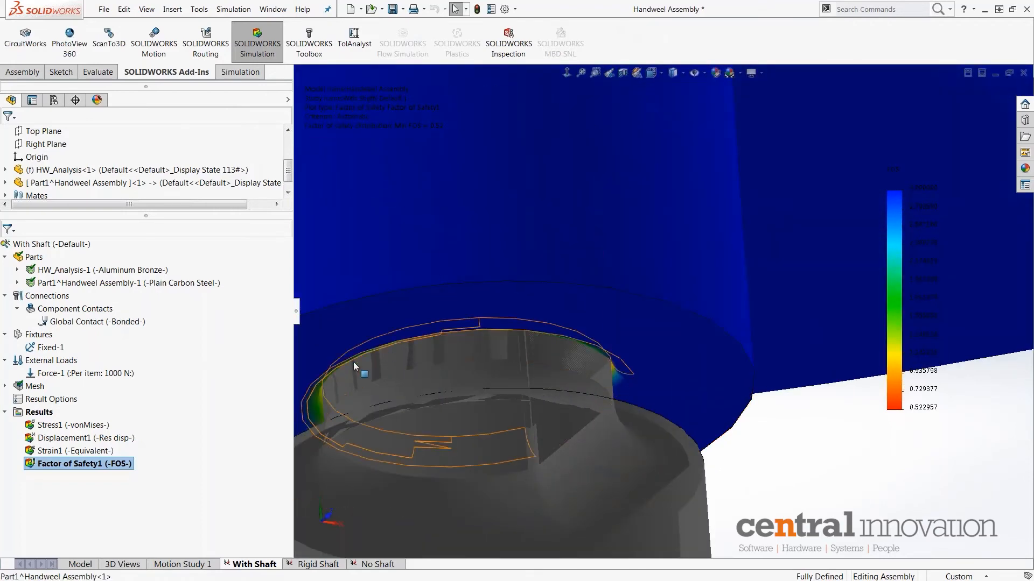
{"action": "middle_click_drag", "start_coordinate": [291, 438], "coordinate": [787, 463]}
{"action": "scroll", "coordinate": [656, 252], "scroll_direction": "up", "scroll_amount": 10}
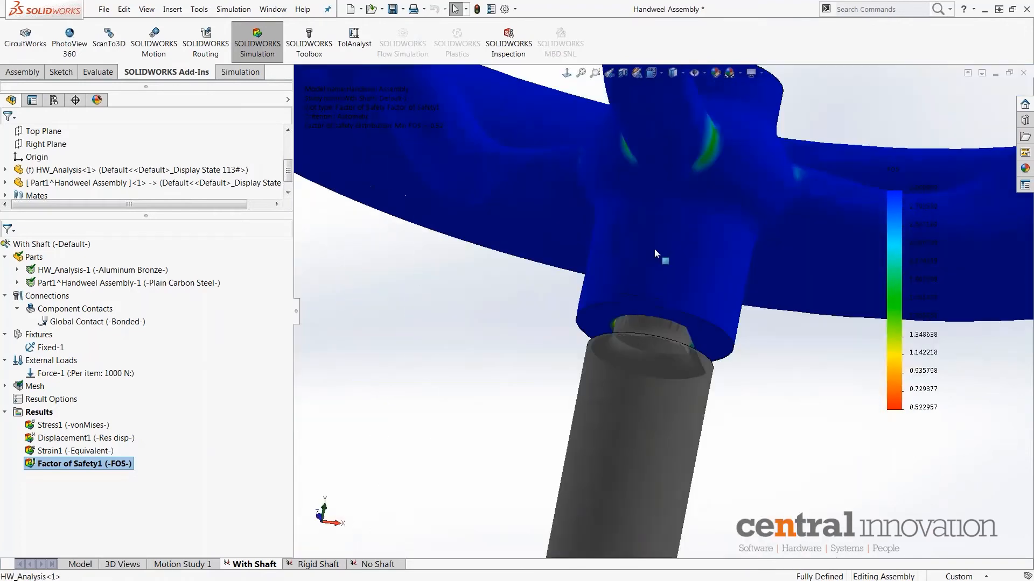
{"action": "middle_click_drag", "start_coordinate": [671, 229], "coordinate": [693, 263]}
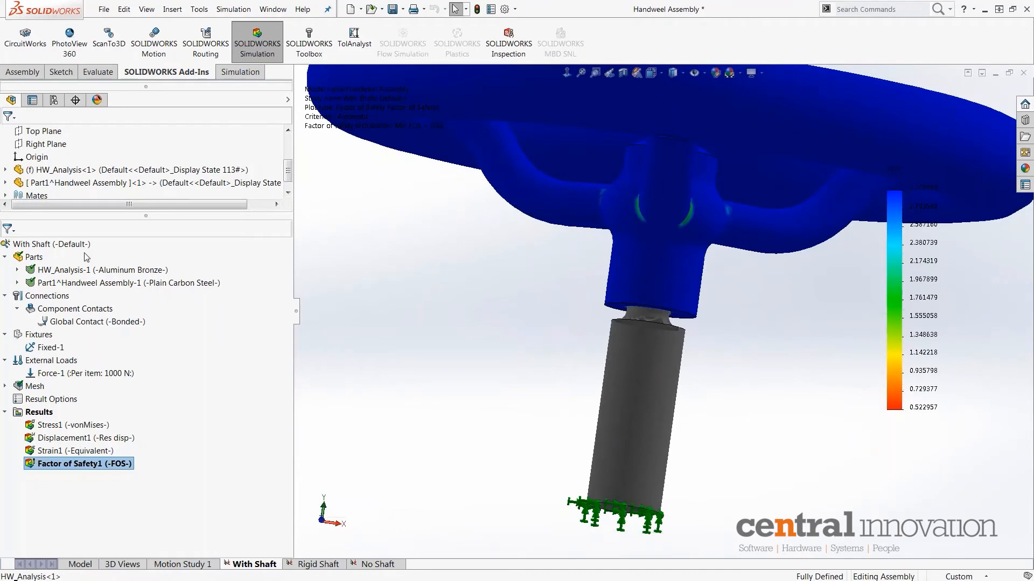
Hide the shaft component and refresh the display by switching to the strain plot and back to factor of safety
{"action": "right_click", "coordinate": [49, 182]}
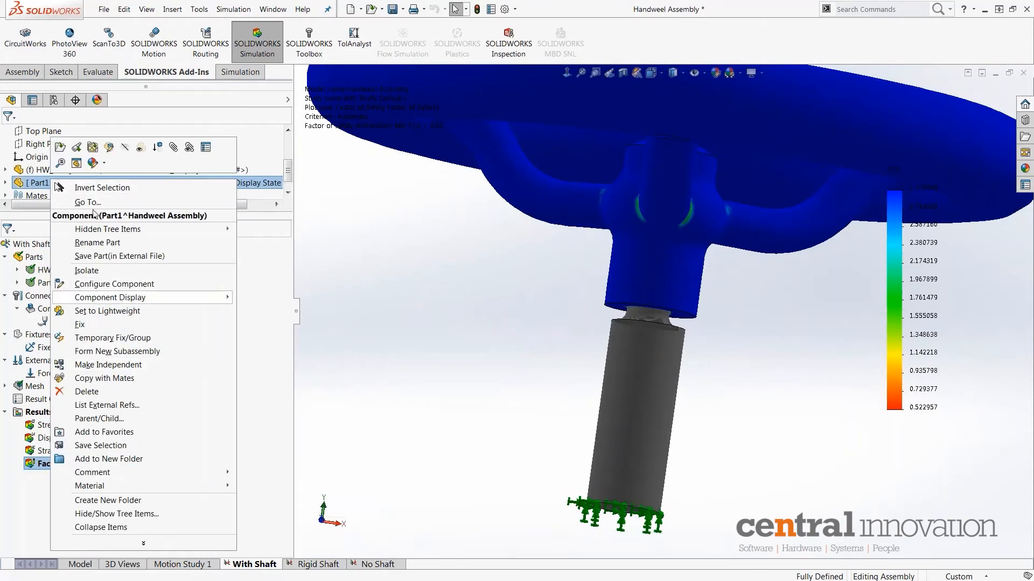
{"action": "left_click", "coordinate": [126, 148]}
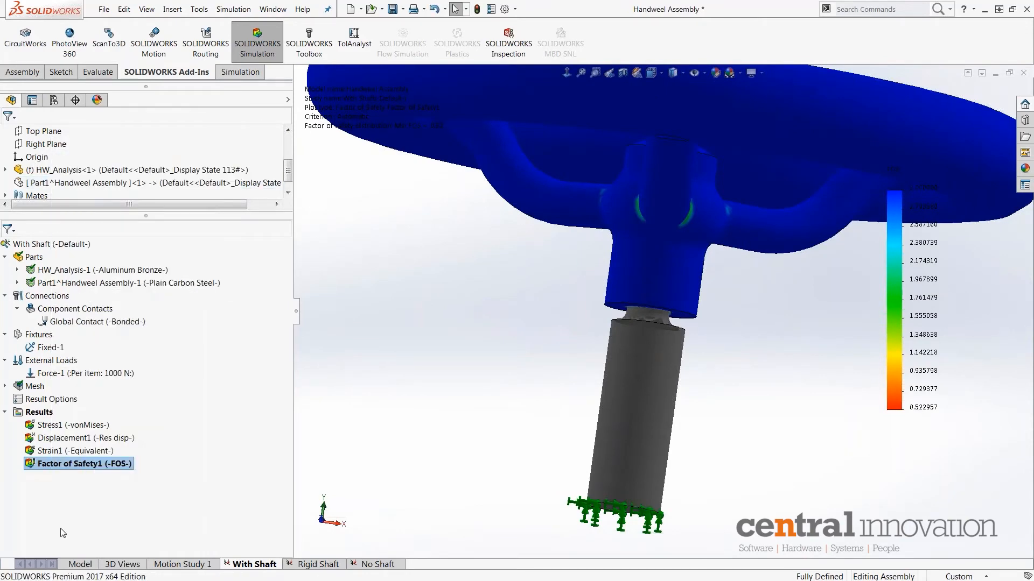
{"action": "double_click", "coordinate": [74, 452]}
{"action": "double_click", "coordinate": [69, 464]}
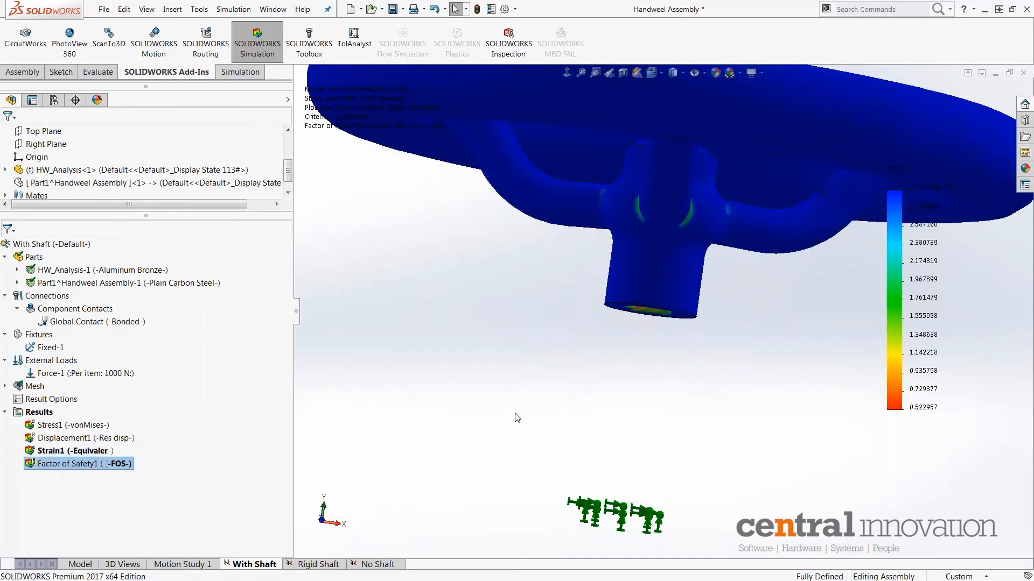
Inspect the factor of safety around the edge of the hub's exposed D-shaped bore and across the underside of the wheel
{"action": "middle_click_drag", "start_coordinate": [553, 389], "coordinate": [700, 140]}
{"action": "scroll", "coordinate": [699, 258], "scroll_direction": "down", "scroll_amount": 4}
{"action": "middle_click_drag", "start_coordinate": [699, 257], "coordinate": [645, 350]}
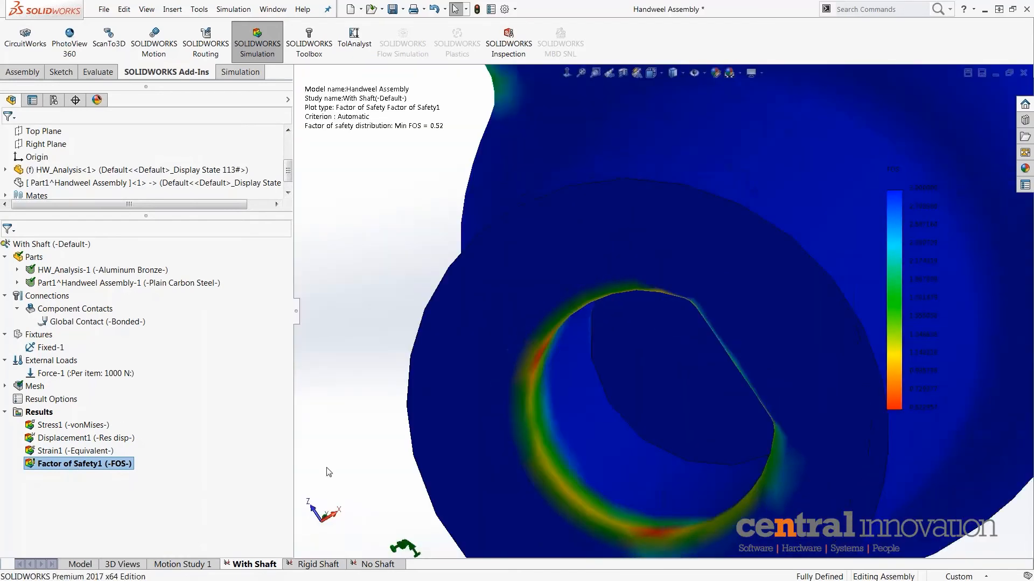
{"action": "key", "text": "f"}
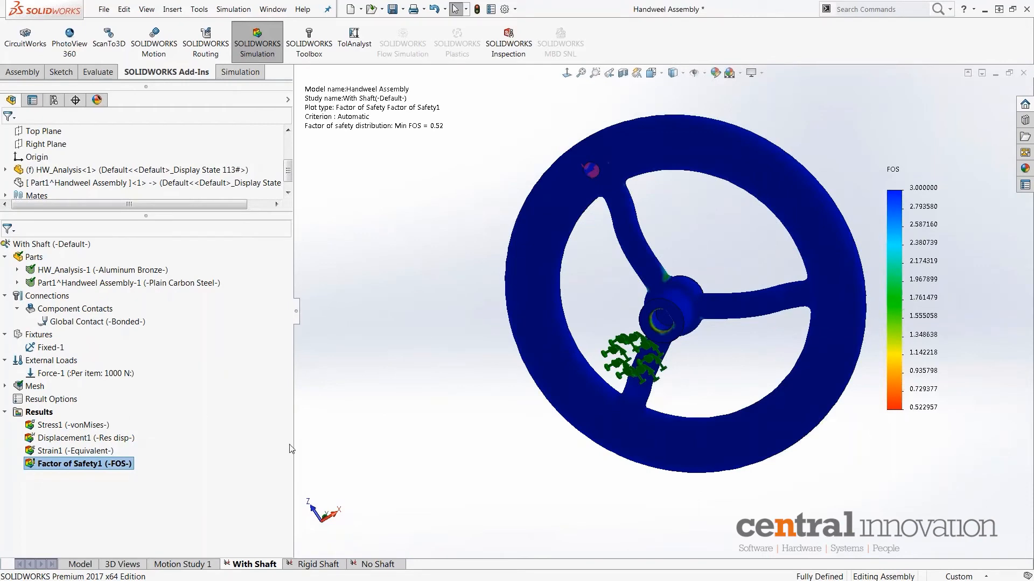
{"action": "middle_click_drag", "start_coordinate": [694, 253], "coordinate": [529, 360]}
Start Iso Clipping on the factor of safety plot with Iso 1 at about 0.99 and check the hub from below
{"action": "right_click", "coordinate": [56, 473]}
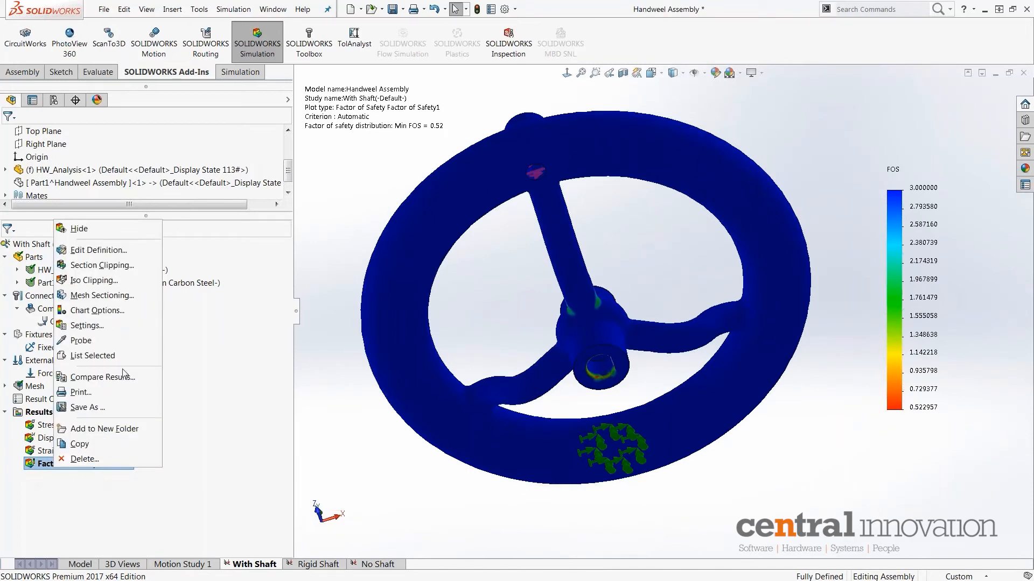
{"action": "left_click", "coordinate": [84, 283]}
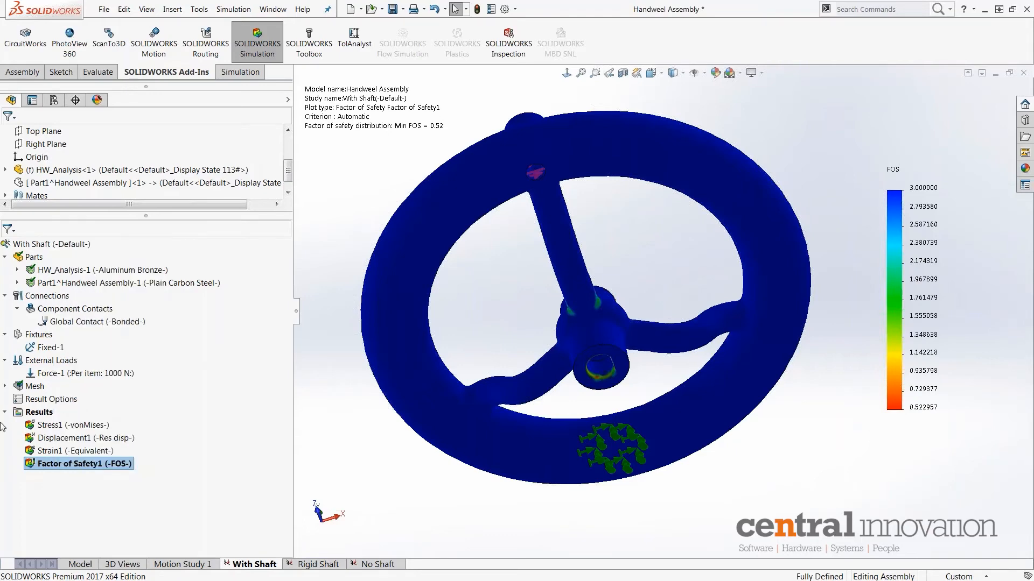
{"action": "middle_click_drag", "start_coordinate": [611, 253], "coordinate": [623, 475]}
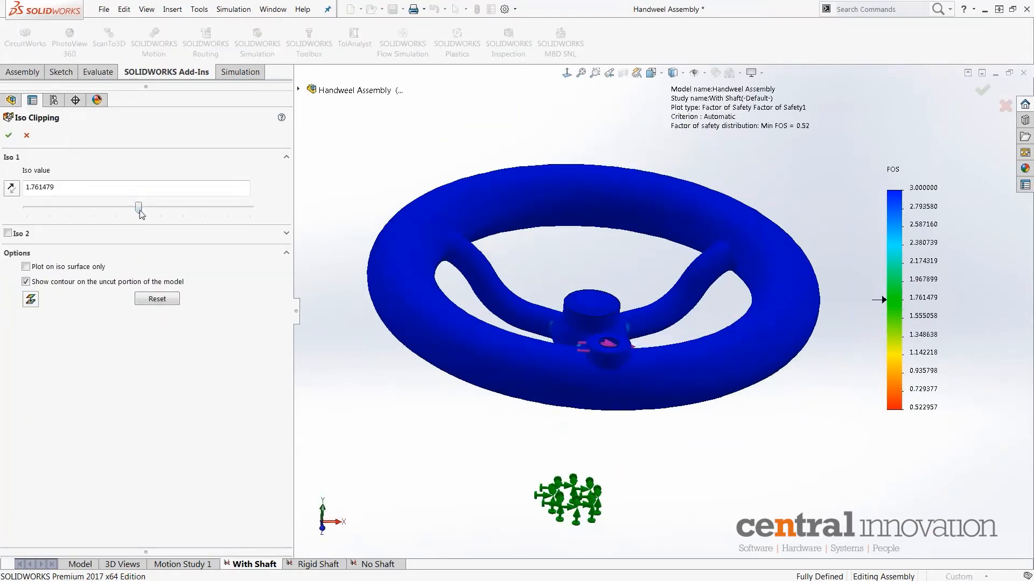
{"action": "left_click_drag", "start_coordinate": [135, 207], "coordinate": [65, 232]}
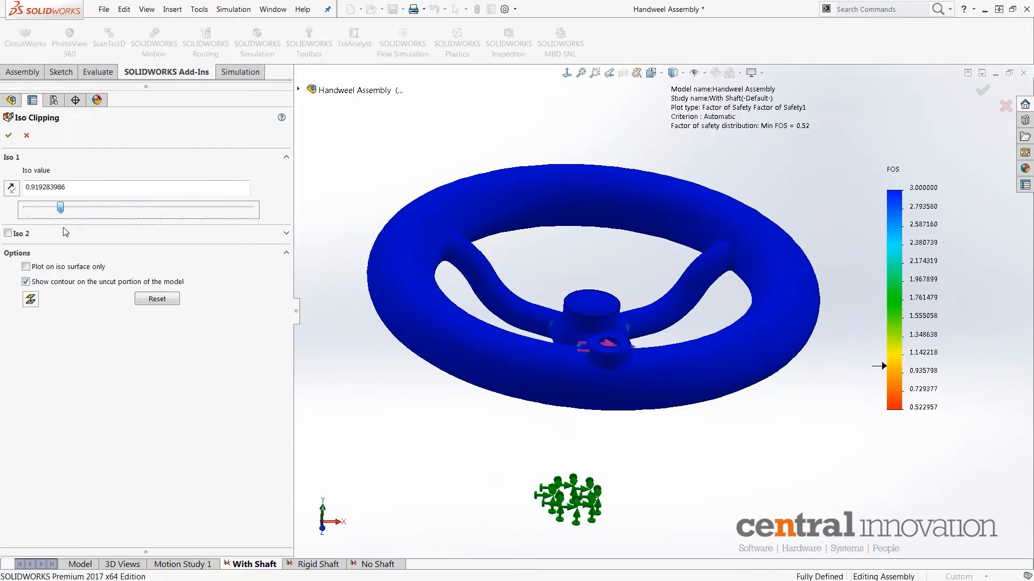
{"action": "left_click_drag", "start_coordinate": [205, 227], "coordinate": [68, 226]}
{"action": "middle_click_drag", "start_coordinate": [529, 270], "coordinate": [589, 158]}
{"action": "scroll", "coordinate": [603, 290], "scroll_direction": "down", "scroll_amount": 3}
{"action": "middle_click_drag", "start_coordinate": [603, 291], "coordinate": [588, 326]}
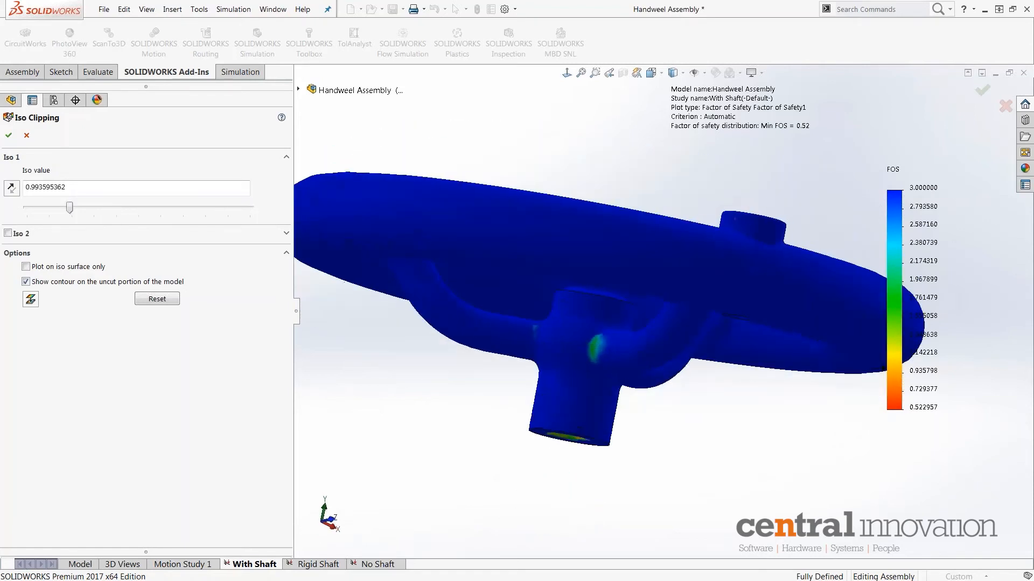
Toggle the clipping display, try a reversed Iso 1 clip at about 0.55 and reset the clipping settings
{"action": "left_click", "coordinate": [31, 299]}
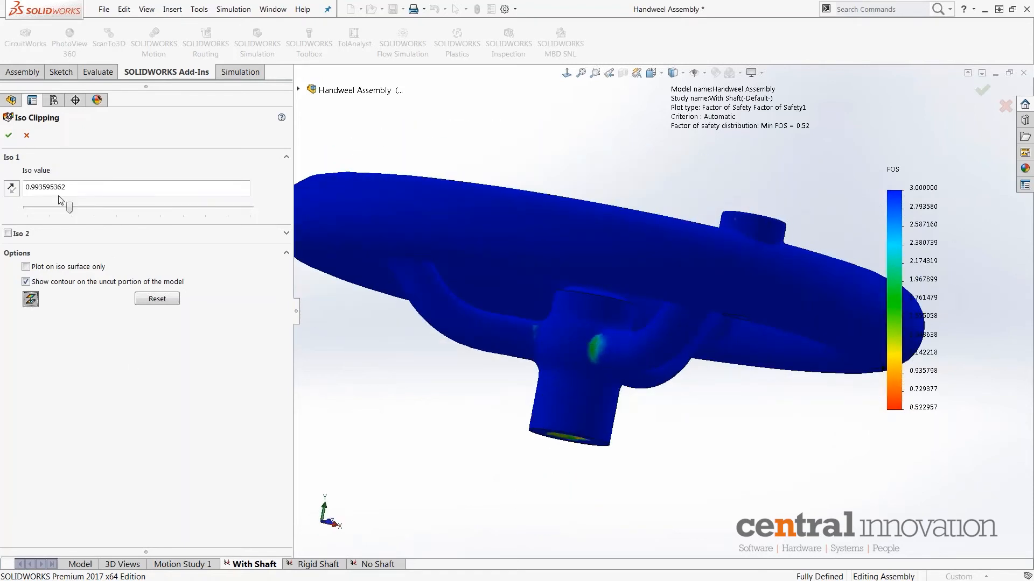
{"action": "left_click", "coordinate": [70, 210]}
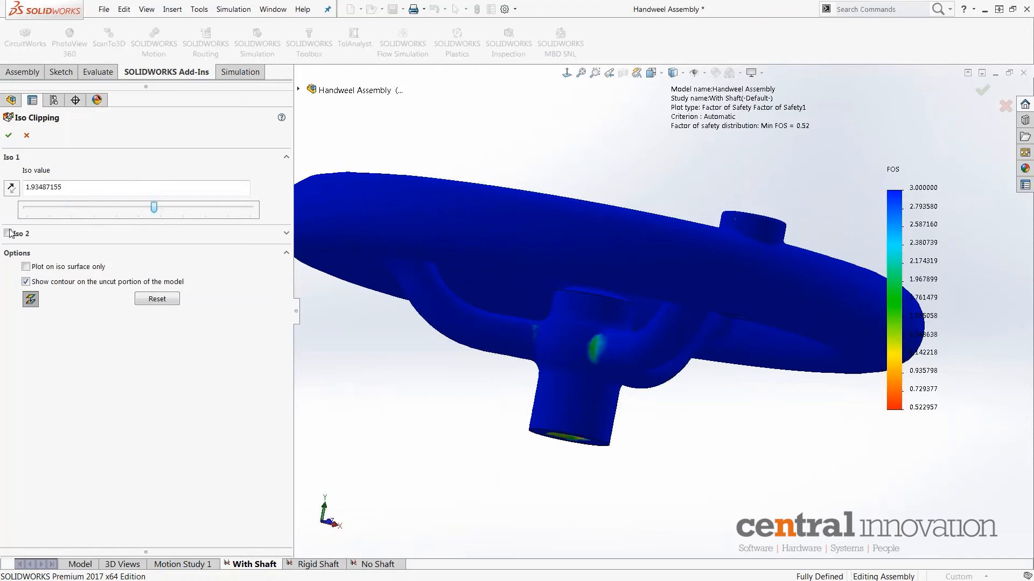
{"action": "left_click", "coordinate": [10, 192]}
{"action": "left_click_drag", "start_coordinate": [156, 206], "coordinate": [36, 220]}
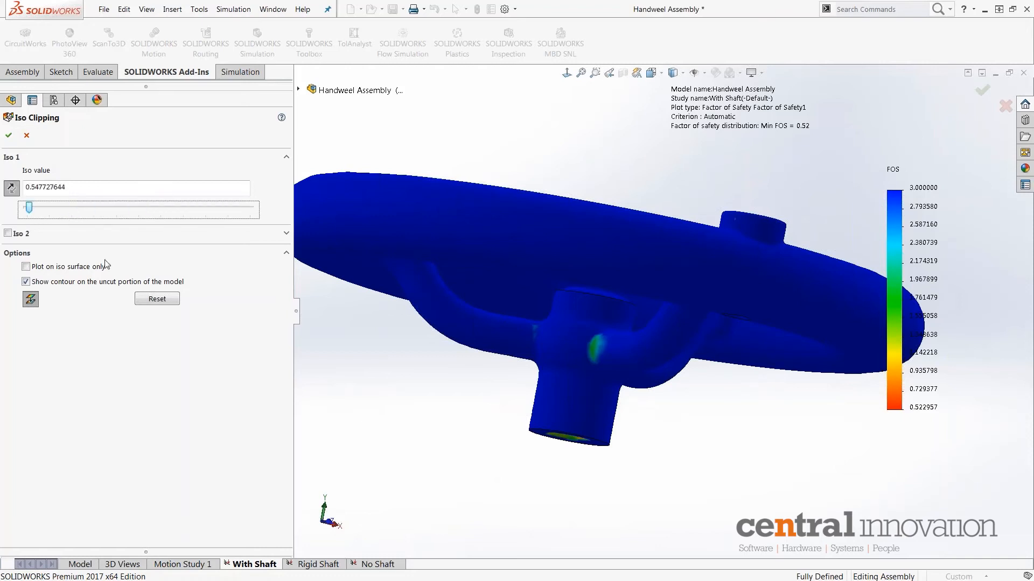
{"action": "left_click", "coordinate": [156, 299]}
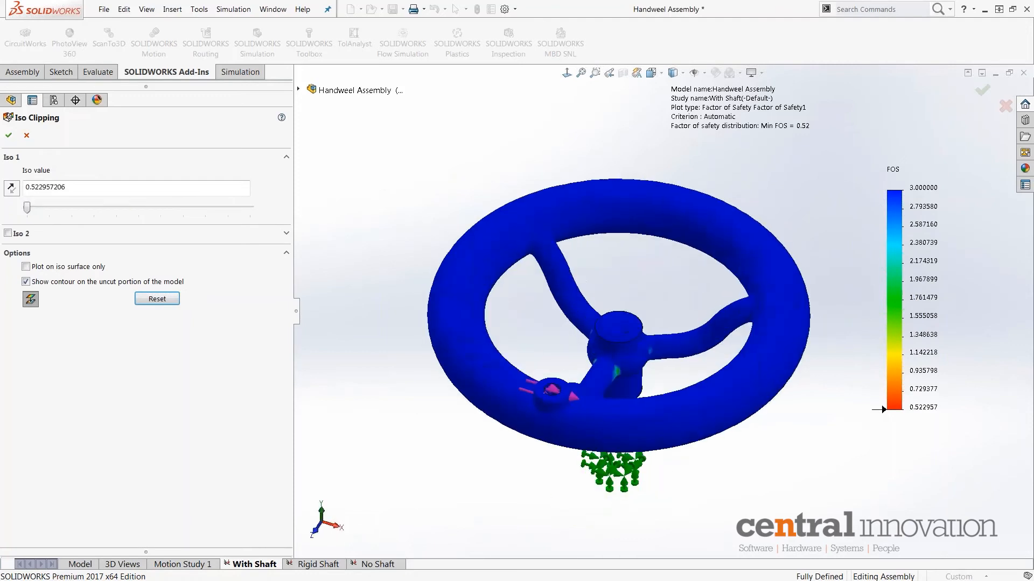
Set Iso 1 to about 1.17, enable Iso 2 at about 1.04, toggle the clipping display and accept the iso clipping
{"action": "mouse_move", "coordinate": [34, 212]}
{"action": "left_mouse_down"}
{"action": "mouse_move", "coordinate": [75, 216]}
{"action": "mouse_move", "coordinate": [33, 223]}
{"action": "left_mouse_up"}
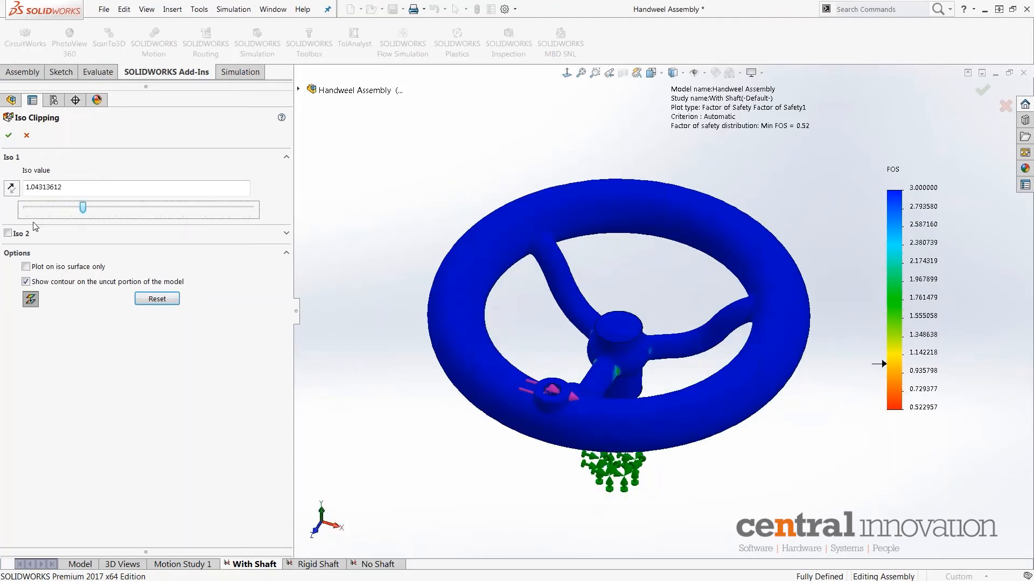
{"action": "left_click", "coordinate": [8, 233]}
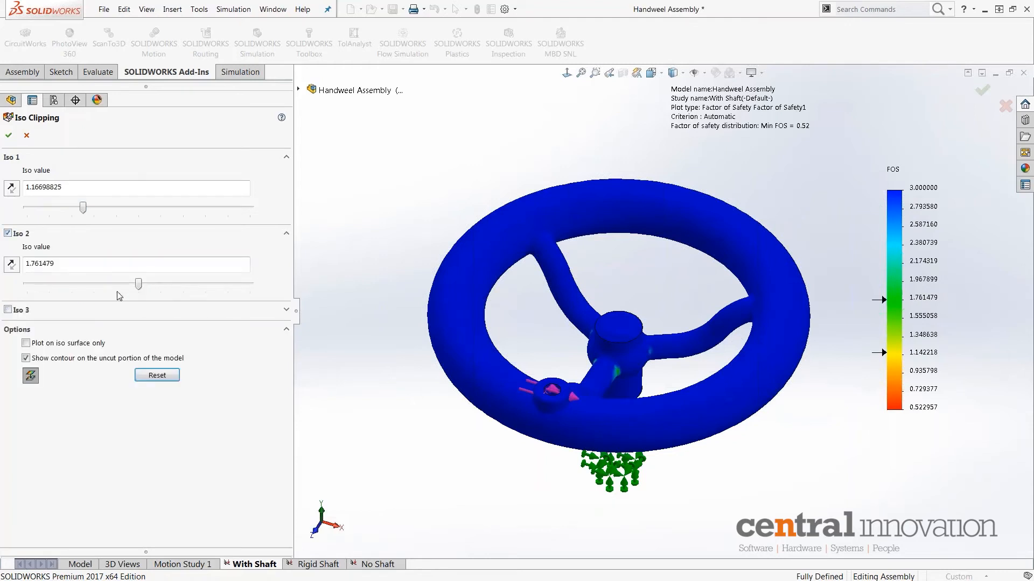
{"action": "left_click_drag", "start_coordinate": [139, 284], "coordinate": [72, 284]}
{"action": "middle_click_drag", "start_coordinate": [563, 318], "coordinate": [570, 276]}
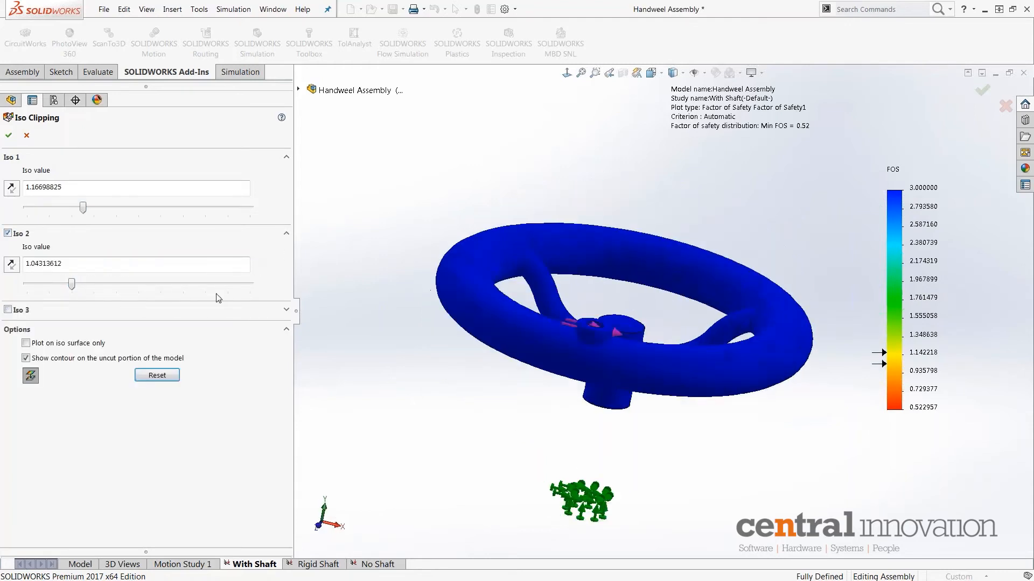
{"action": "left_click", "coordinate": [33, 380]}
{"action": "left_click", "coordinate": [8, 135]}
{"action": "middle_click_drag", "start_coordinate": [492, 444], "coordinate": [463, 419]}
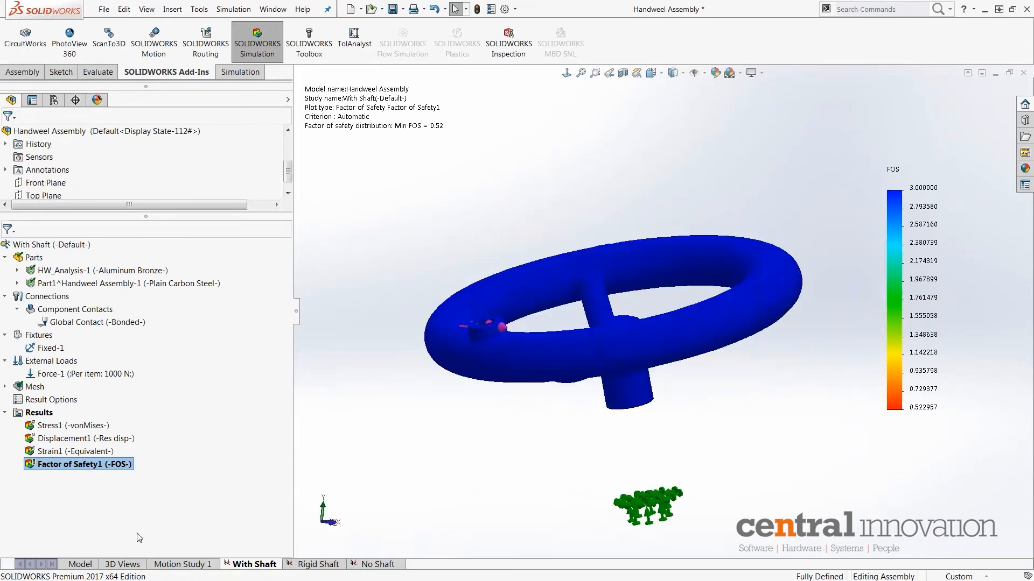
{"action": "right_click", "coordinate": [95, 464]}
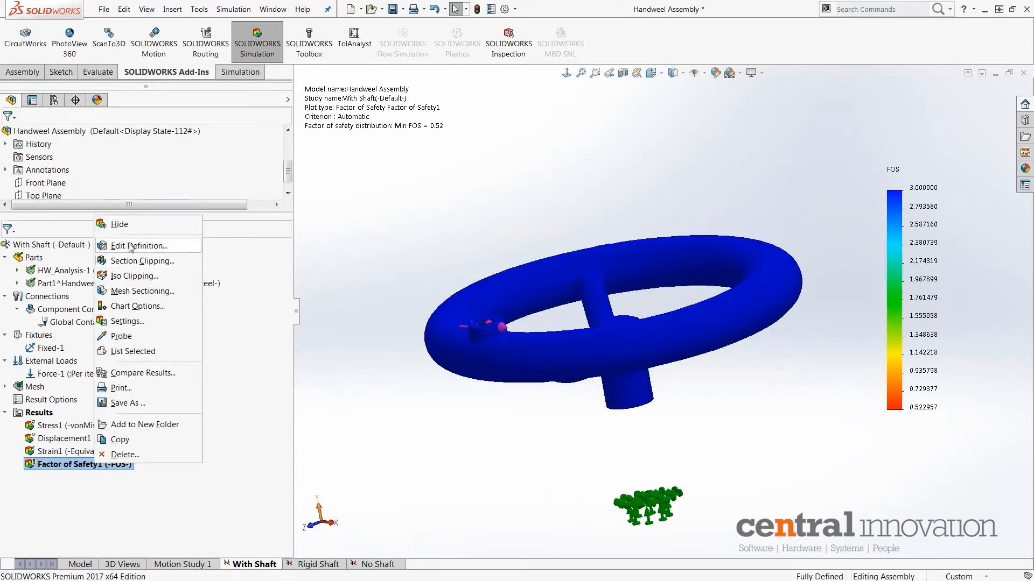
{"action": "left_click", "coordinate": [133, 263]}
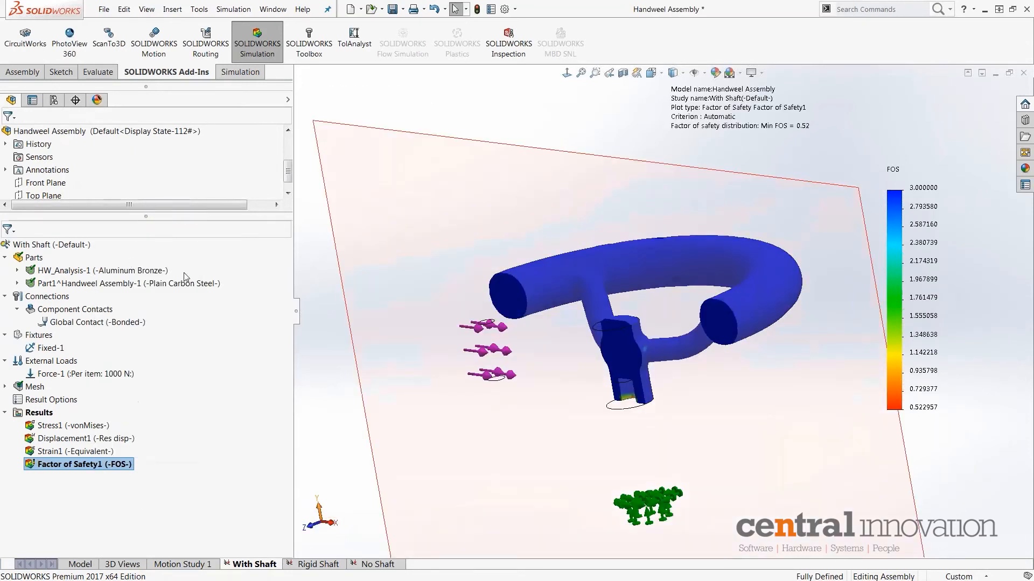
{"action": "middle_click_drag", "start_coordinate": [539, 328], "coordinate": [540, 308]}
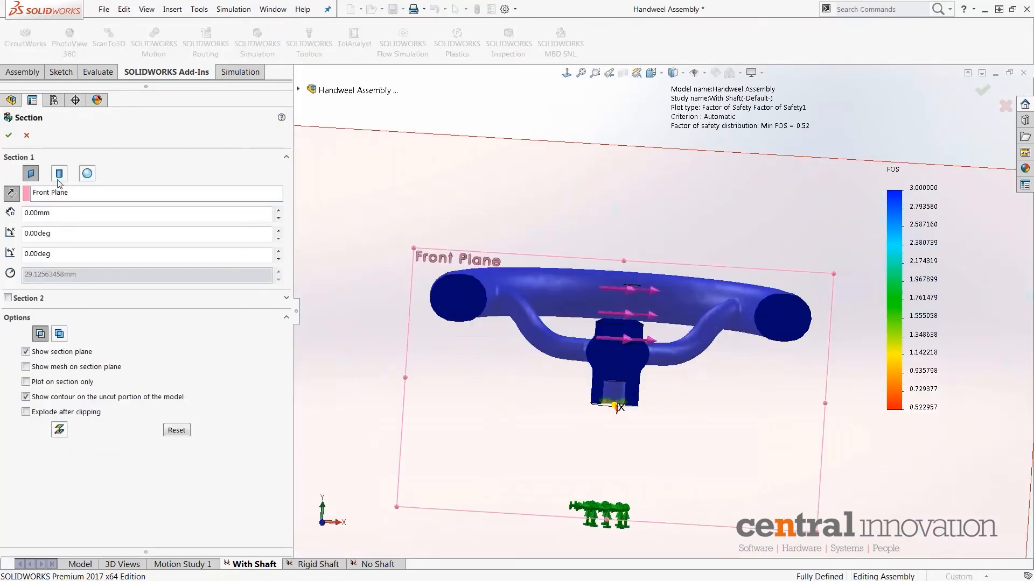
{"action": "left_click", "coordinate": [28, 136]}
Start Iso Clipping on the factor of safety plot with Iso 1 at about 0.55 and check the hub and bore from below
{"action": "right_click", "coordinate": [76, 463]}
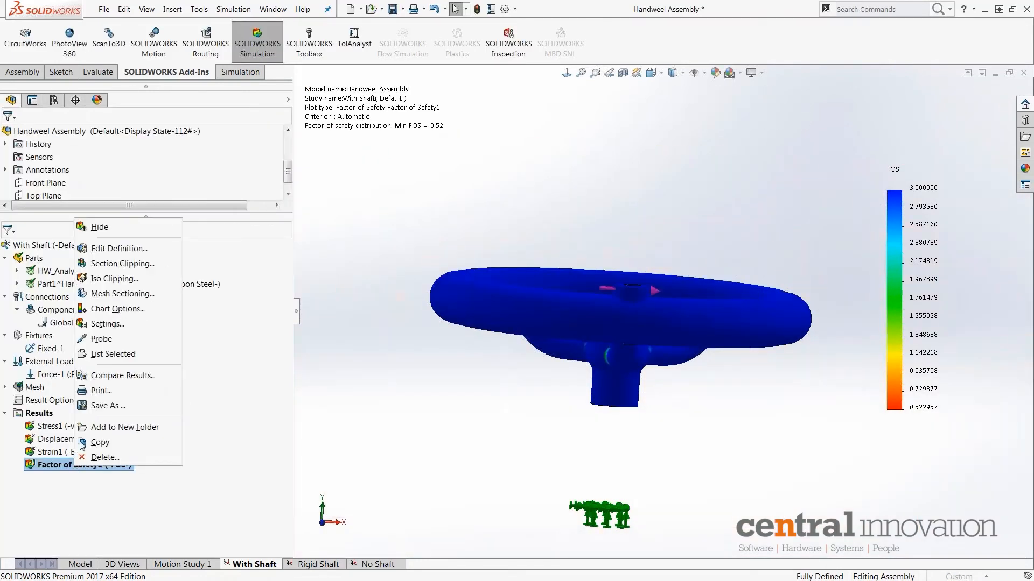
{"action": "left_click", "coordinate": [132, 278]}
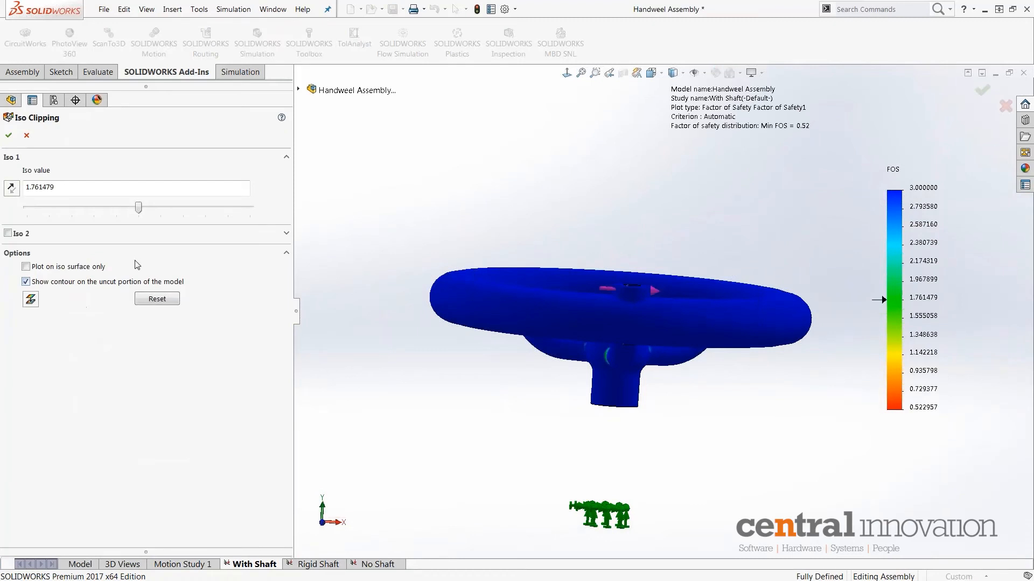
{"action": "mouse_move", "coordinate": [138, 209]}
{"action": "left_mouse_down"}
{"action": "mouse_move", "coordinate": [63, 232]}
{"action": "mouse_move", "coordinate": [46, 215]}
{"action": "mouse_move", "coordinate": [31, 220]}
{"action": "left_mouse_up"}
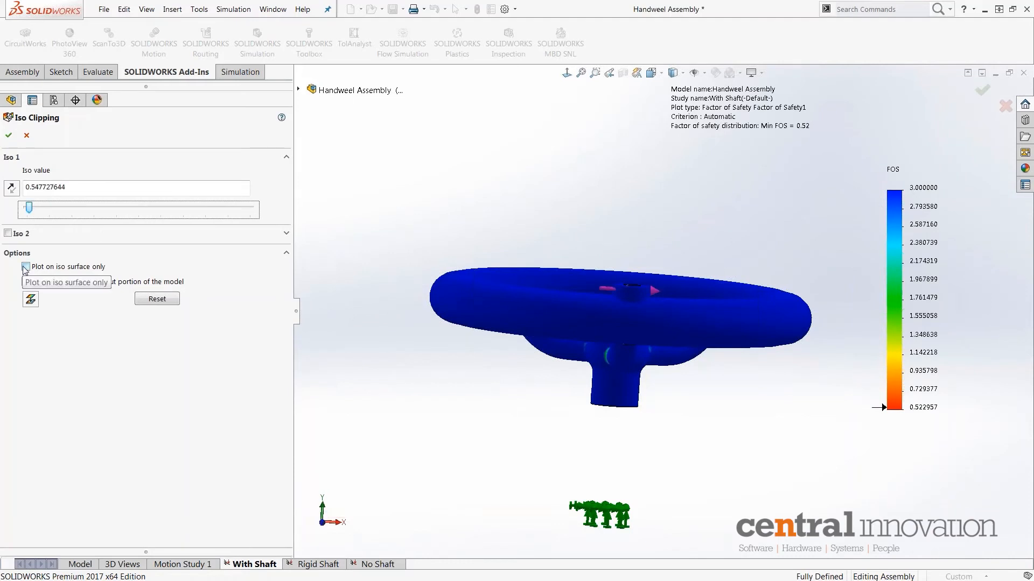
{"action": "middle_click_drag", "start_coordinate": [738, 358], "coordinate": [670, 360]}
{"action": "scroll", "coordinate": [670, 360], "scroll_direction": "down", "scroll_amount": 5}
{"action": "scroll", "coordinate": [668, 358], "scroll_direction": "down", "scroll_amount": 1}
{"action": "middle_click_drag", "start_coordinate": [555, 448], "coordinate": [542, 426]}
{"action": "scroll", "coordinate": [543, 425], "scroll_direction": "up", "scroll_amount": 5}
{"action": "scroll", "coordinate": [641, 366], "scroll_direction": "down", "scroll_amount": 2}
{"action": "scroll", "coordinate": [640, 366], "scroll_direction": "down", "scroll_amount": 1}
{"action": "middle_click_drag", "start_coordinate": [640, 366], "coordinate": [630, 375]}
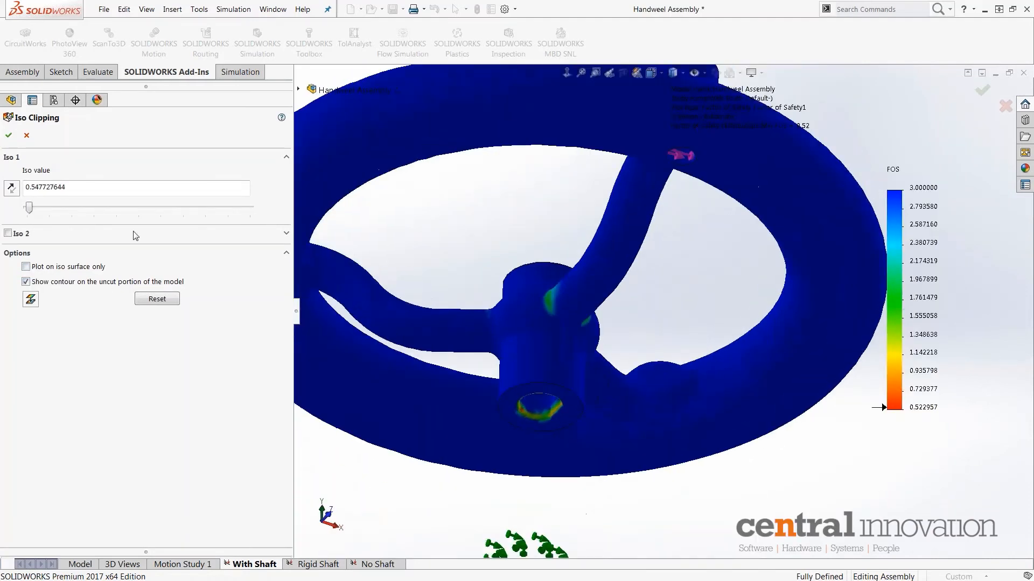
Try an Iso 1 value of about 0.62, reset the clipping settings and accept the iso clipping
{"action": "left_click_drag", "start_coordinate": [30, 209], "coordinate": [48, 218]}
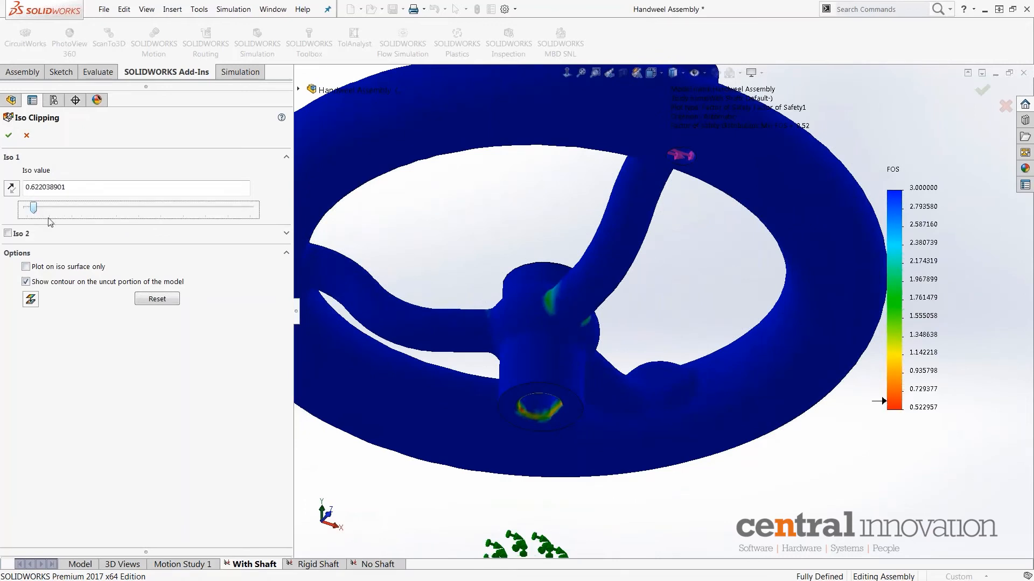
{"action": "left_click", "coordinate": [157, 298]}
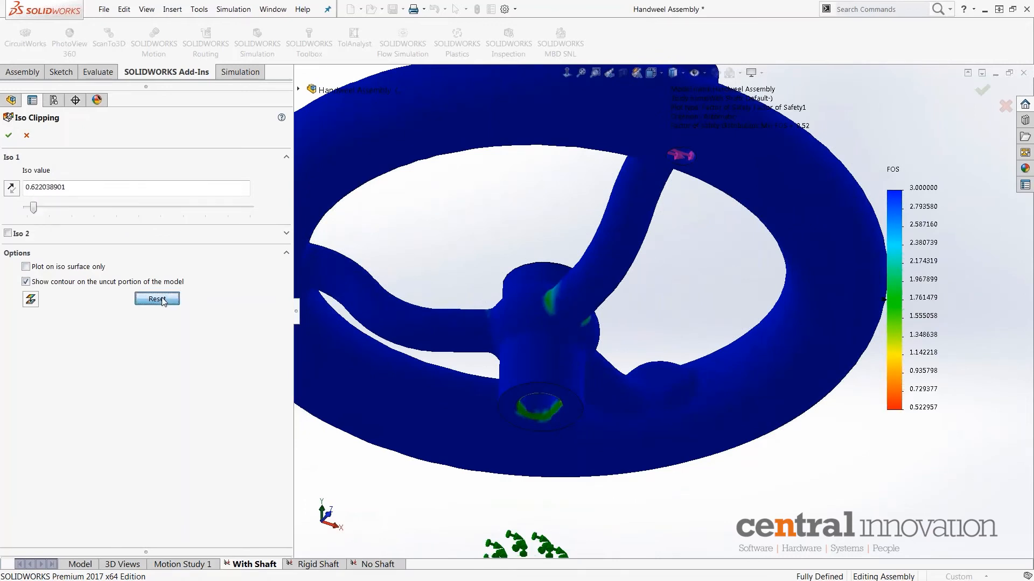
{"action": "left_click", "coordinate": [9, 135]}
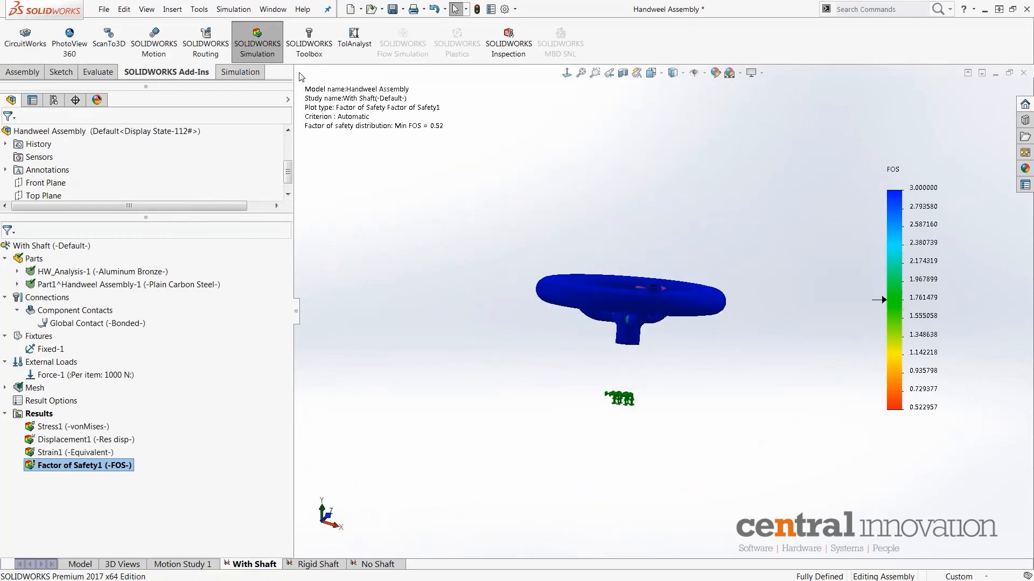
Display the von Mises stress plot briefly and return to the factor of safety plot of the With Shaft study
{"action": "scroll", "coordinate": [284, 52], "scroll_direction": "up", "scroll_amount": 3}
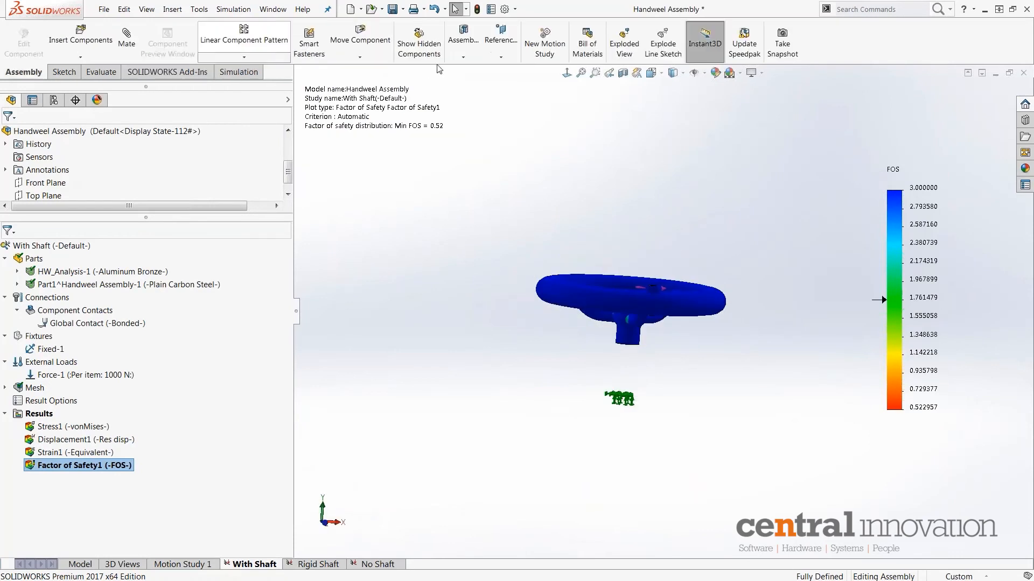
{"action": "left_click", "coordinate": [186, 74]}
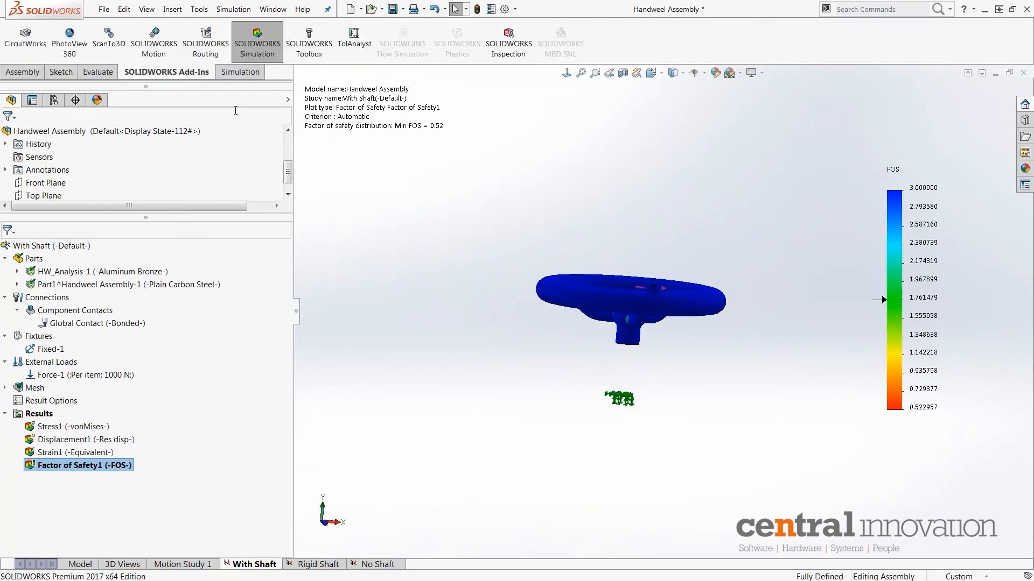
{"action": "left_click", "coordinate": [237, 72]}
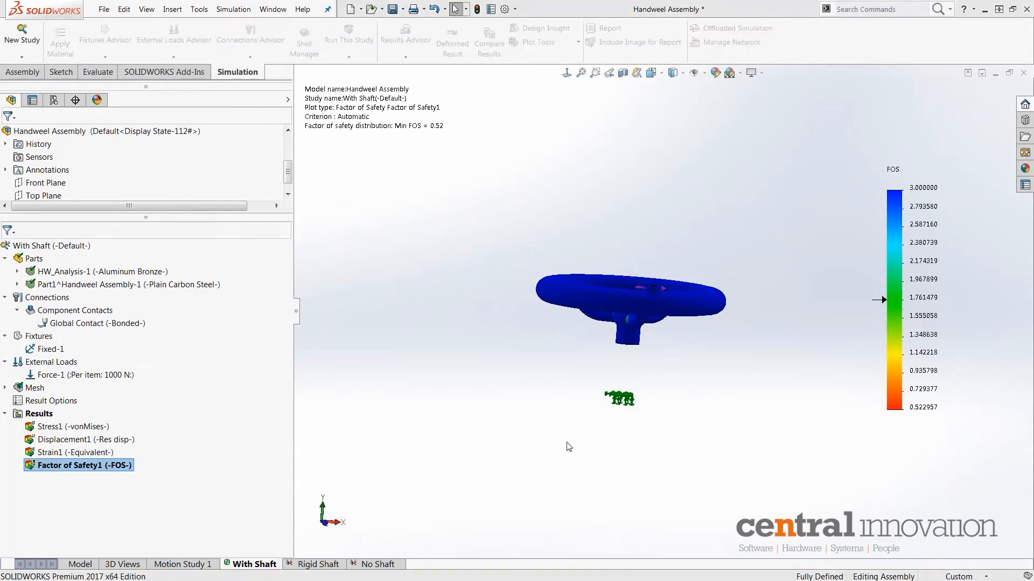
{"action": "double_click", "coordinate": [62, 426]}
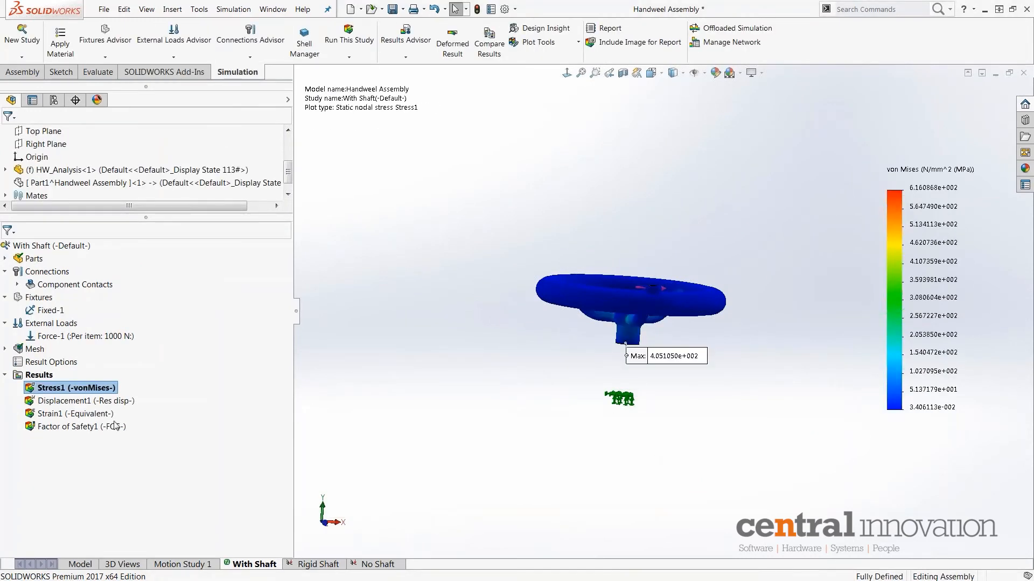
{"action": "right_click", "coordinate": [62, 426]}
{"action": "left_click", "coordinate": [81, 436]}
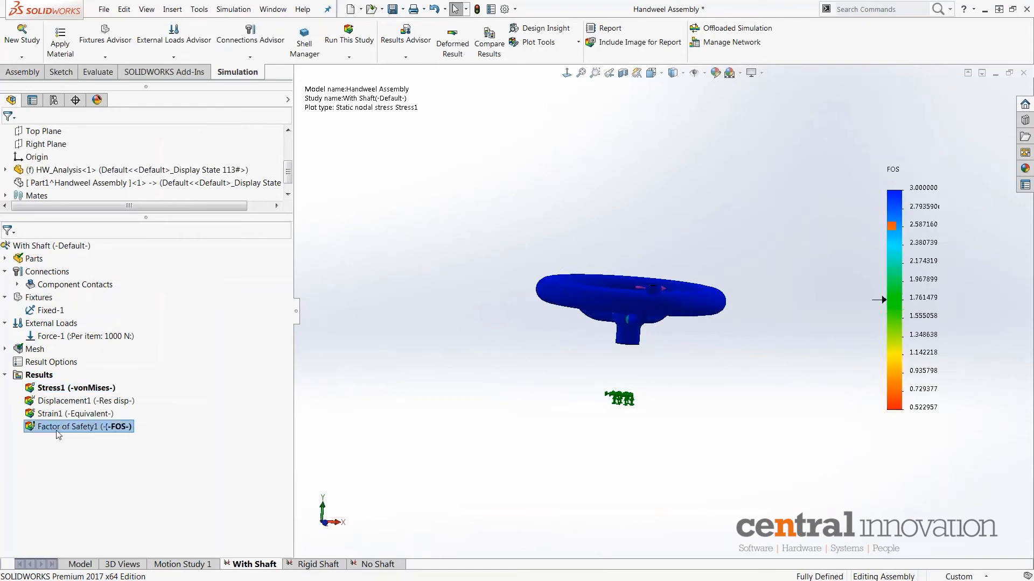
Reopen Iso Clipping on the factor of safety plot with Iso 1 at about 0.70 and view the hub's bore from below
{"action": "right_click", "coordinate": [60, 428]}
{"action": "left_click", "coordinate": [97, 243]}
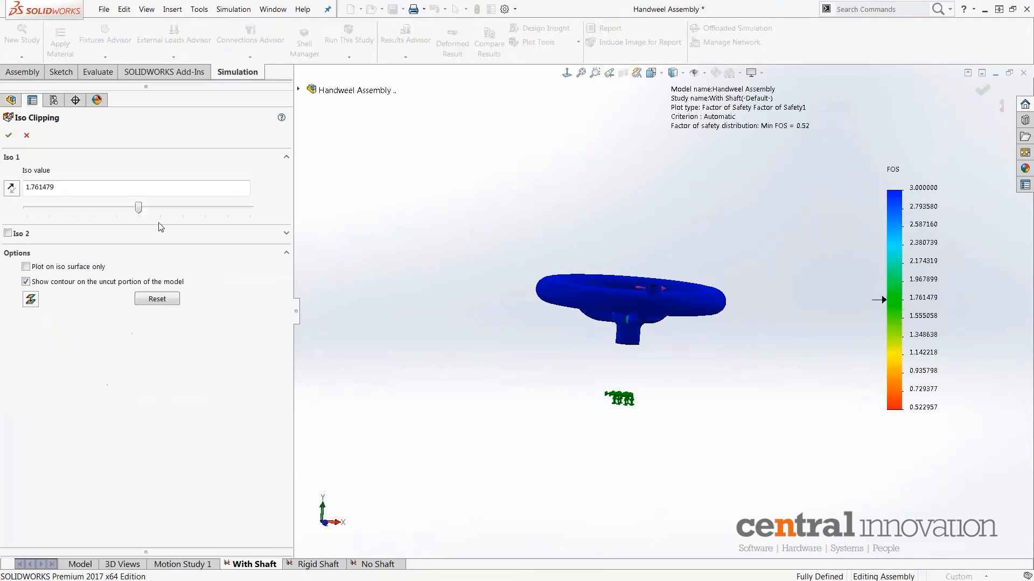
{"action": "left_click_drag", "start_coordinate": [141, 207], "coordinate": [127, 210]}
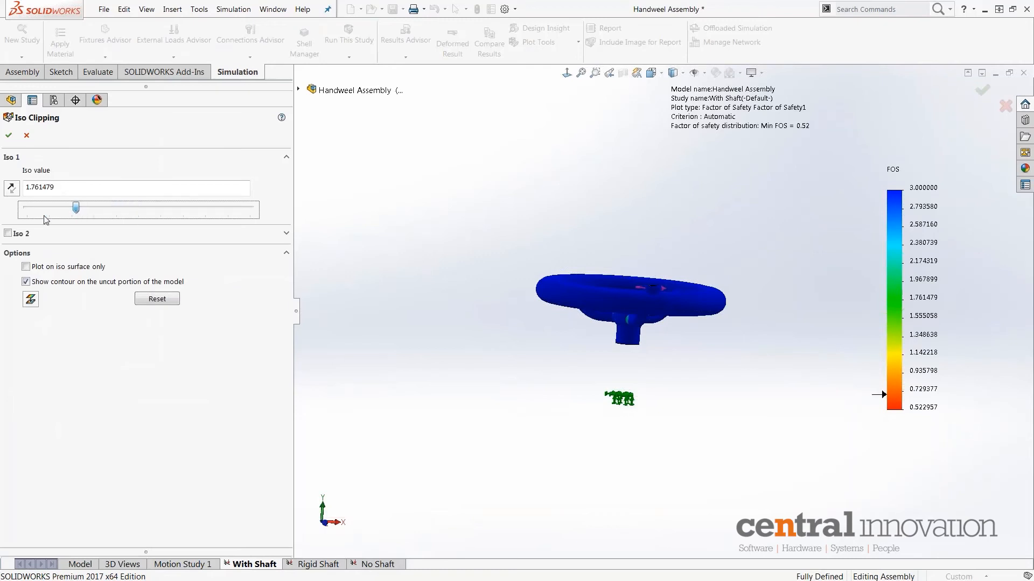
{"action": "left_click_drag", "start_coordinate": [44, 216], "coordinate": [43, 216]}
{"action": "scroll", "coordinate": [768, 364], "scroll_direction": "down", "scroll_amount": 3}
{"action": "middle_click_drag", "start_coordinate": [768, 364], "coordinate": [859, 287]}
{"action": "scroll", "coordinate": [560, 242], "scroll_direction": "down", "scroll_amount": 3}
{"action": "middle_click_drag", "start_coordinate": [560, 242], "coordinate": [579, 267]}
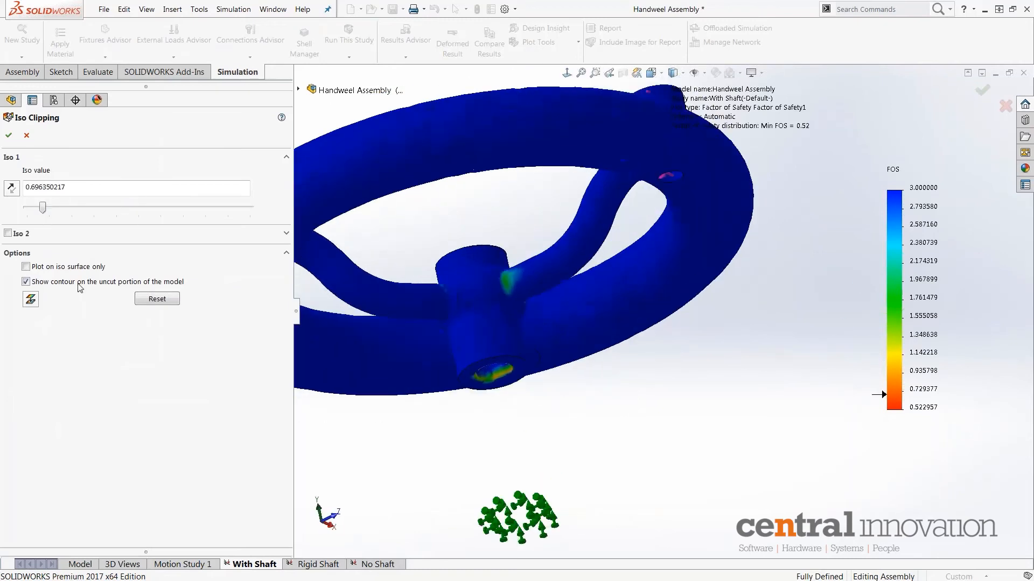
Set Iso 1 to about 0.75, turn the clipping on and reset the iso value, with the clipping direction reversed
{"action": "left_click_drag", "start_coordinate": [43, 208], "coordinate": [45, 208]}
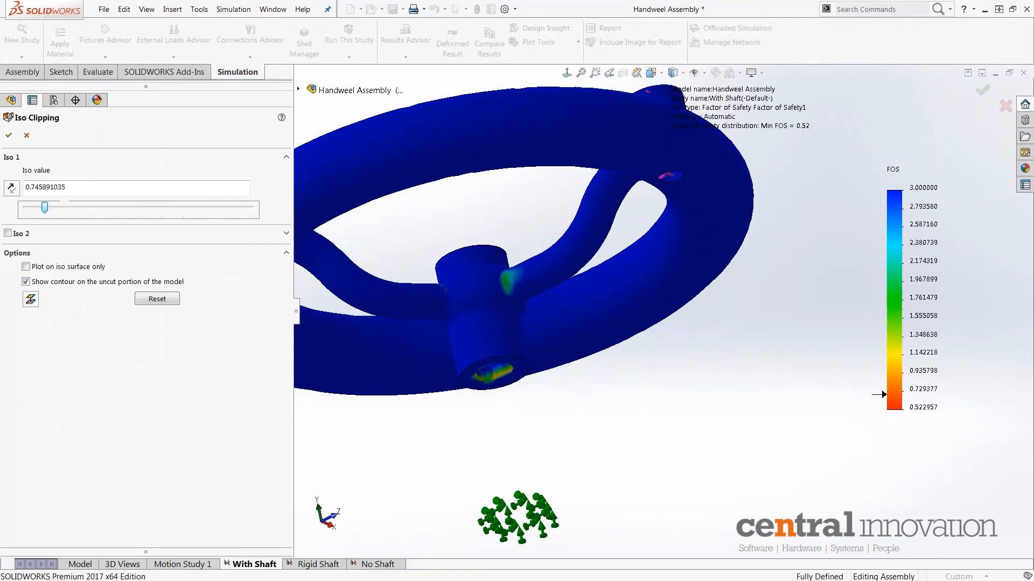
{"action": "left_click", "coordinate": [31, 299]}
{"action": "left_click", "coordinate": [157, 299]}
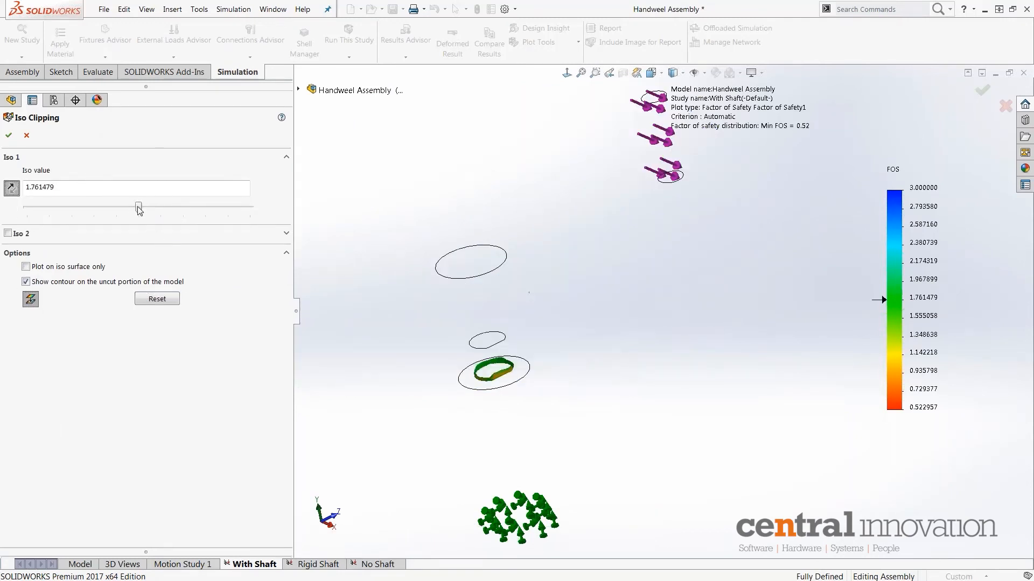
Sweep the reversed Iso 1 clip up to about 2.16 and bring it back to about 1.71
{"action": "left_click_drag", "start_coordinate": [140, 210], "coordinate": [141, 237]}
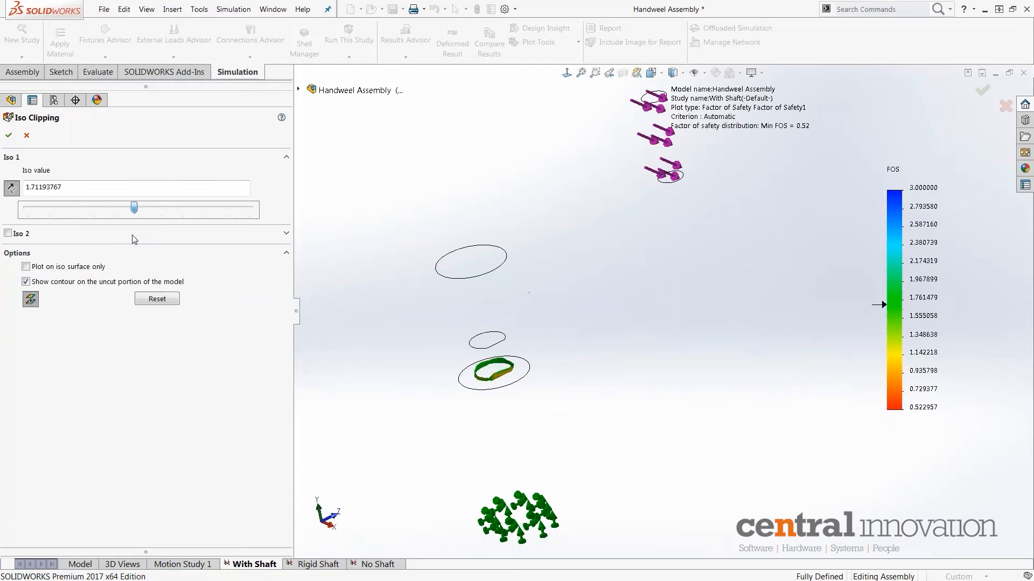
{"action": "left_click_drag", "start_coordinate": [133, 235], "coordinate": [126, 236]}
{"action": "left_click_drag", "start_coordinate": [134, 208], "coordinate": [171, 217]}
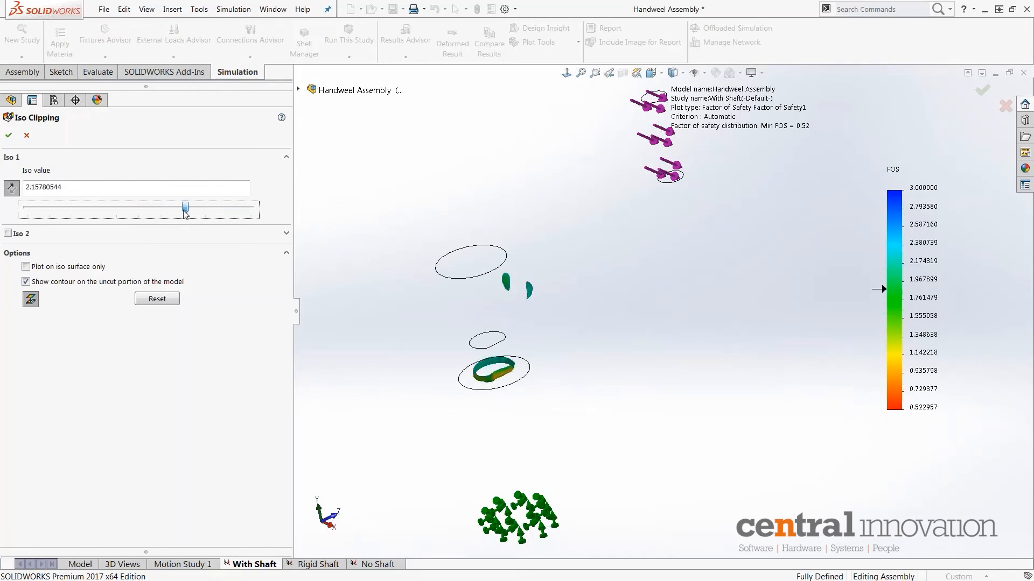
{"action": "mouse_move", "coordinate": [205, 210]}
{"action": "left_mouse_down"}
{"action": "mouse_move", "coordinate": [250, 216]}
{"action": "mouse_move", "coordinate": [149, 230]}
{"action": "mouse_move", "coordinate": [198, 236]}
{"action": "mouse_move", "coordinate": [88, 253]}
{"action": "mouse_move", "coordinate": [261, 232]}
{"action": "mouse_move", "coordinate": [232, 233]}
{"action": "left_mouse_up"}
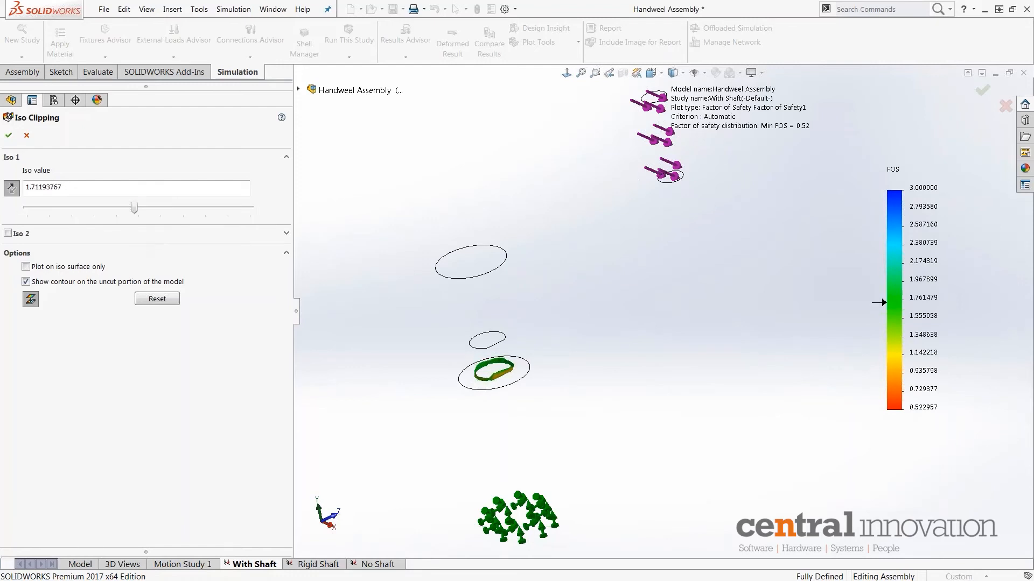
Inspect the clipped low factor of safety ring around the shaft bore and accept the iso clipping
{"action": "middle_click_drag", "start_coordinate": [512, 446], "coordinate": [532, 476]}
{"action": "scroll", "coordinate": [558, 367], "scroll_direction": "up", "scroll_amount": 5}
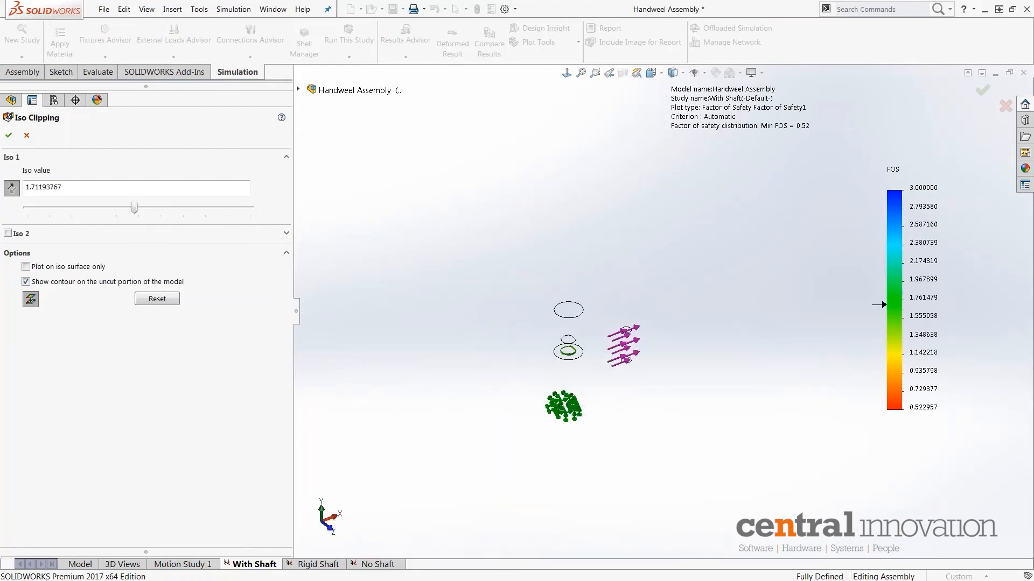
{"action": "scroll", "coordinate": [568, 353], "scroll_direction": "down", "scroll_amount": 8}
{"action": "scroll", "coordinate": [611, 346], "scroll_direction": "down", "scroll_amount": 2}
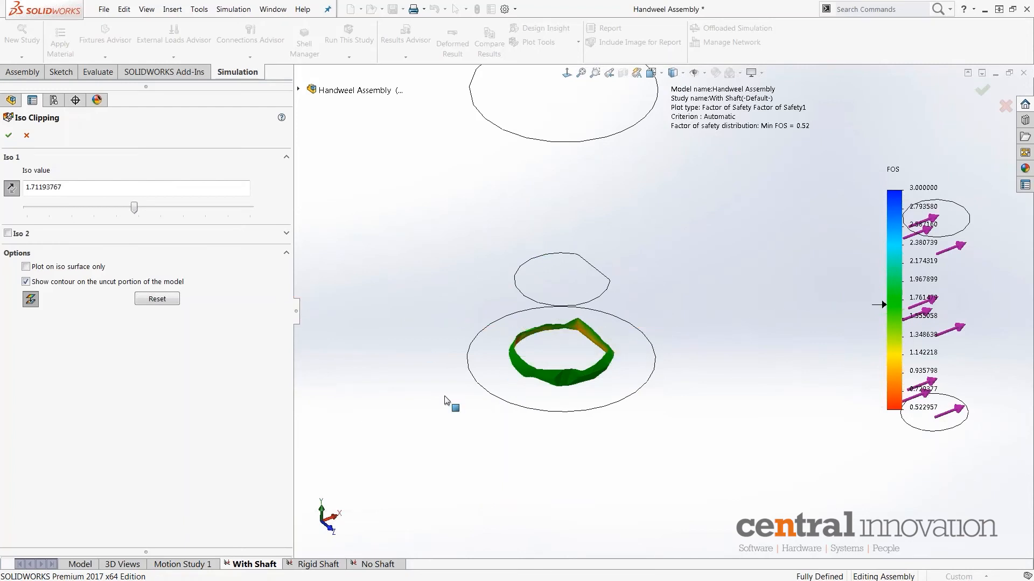
{"action": "scroll", "coordinate": [592, 293], "scroll_direction": "up", "scroll_amount": 3}
{"action": "left_click", "coordinate": [9, 135]}
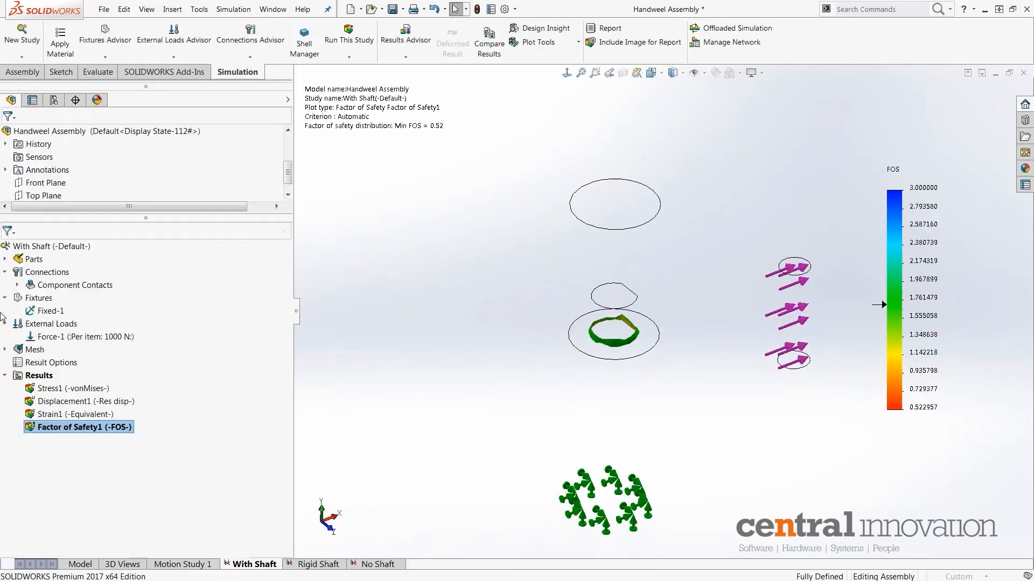
Compare the With Shaft study's strain and displacement plots on the whole handwheel, ending on the strain plot
{"action": "middle_click_drag", "start_coordinate": [656, 476], "coordinate": [802, 305]}
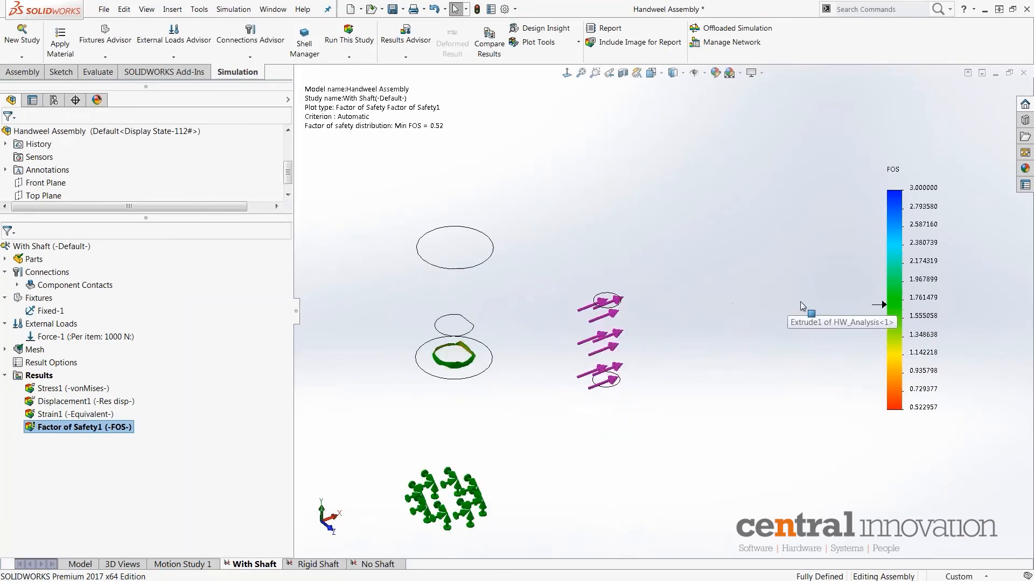
{"action": "double_click", "coordinate": [70, 415]}
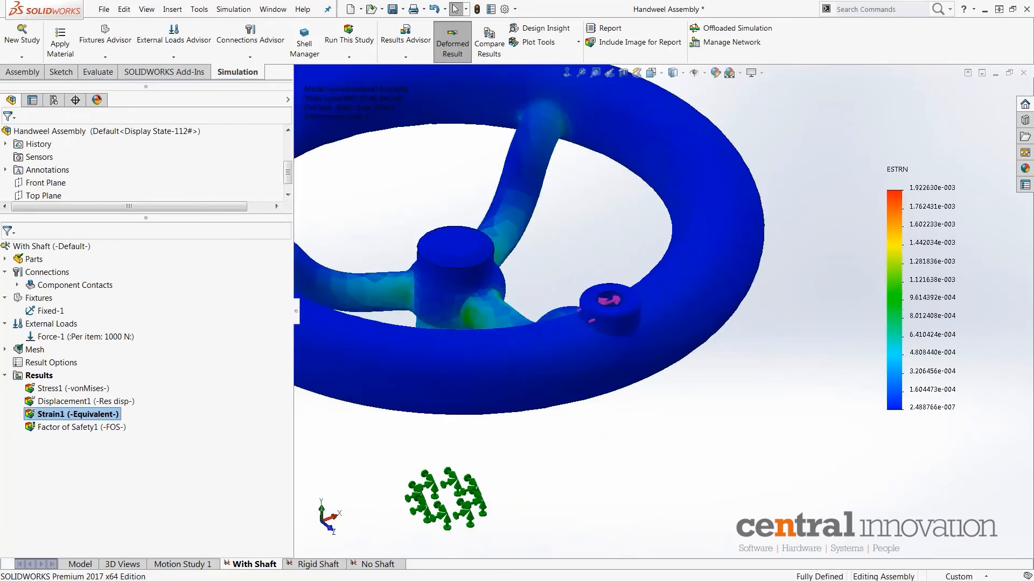
{"action": "double_click", "coordinate": [67, 403]}
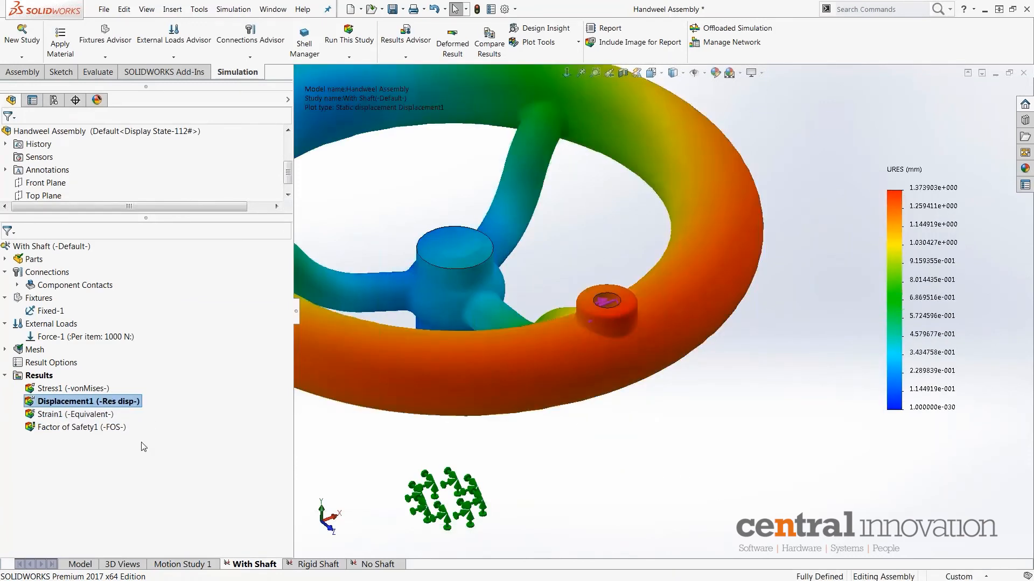
{"action": "key", "text": "f"}
{"action": "double_click", "coordinate": [53, 413]}
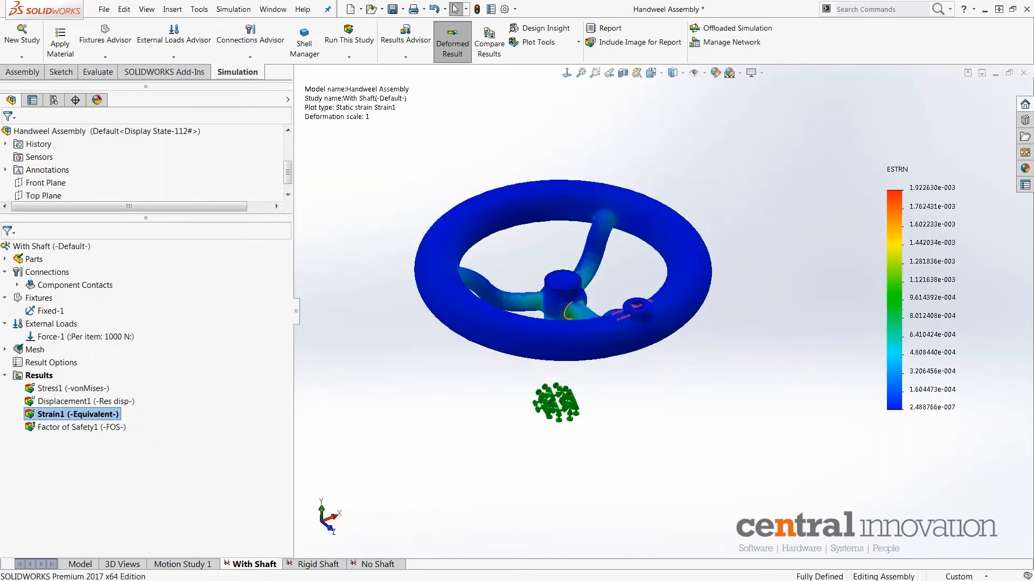
{"action": "middle_click_drag", "start_coordinate": [356, 363], "coordinate": [485, 461]}
Define a new stress plot for the With Shaft study that displays ERR: Energy Norm Error
{"action": "right_click", "coordinate": [30, 377]}
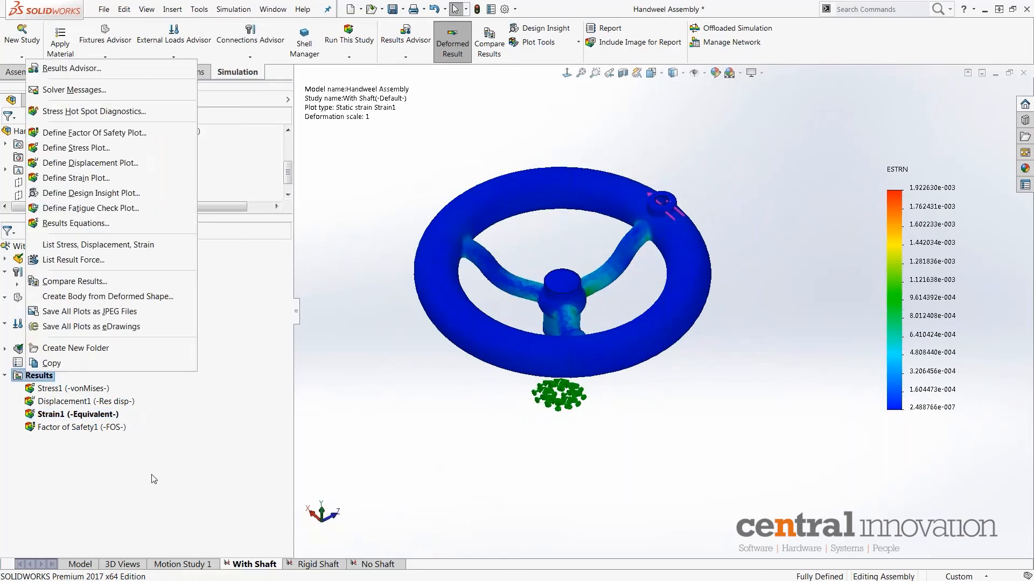
{"action": "left_click", "coordinate": [70, 147]}
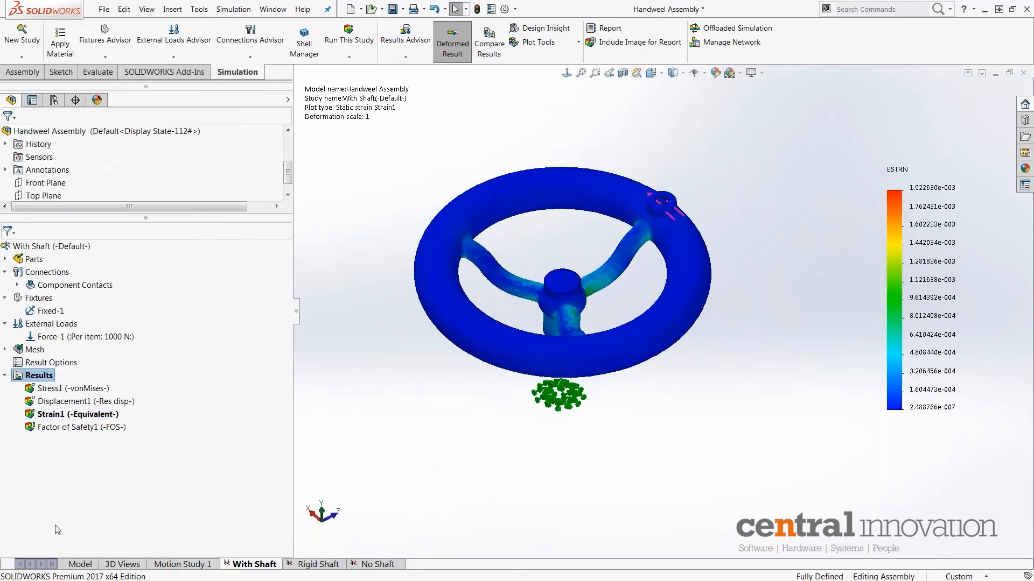
{"action": "left_click", "coordinate": [64, 215]}
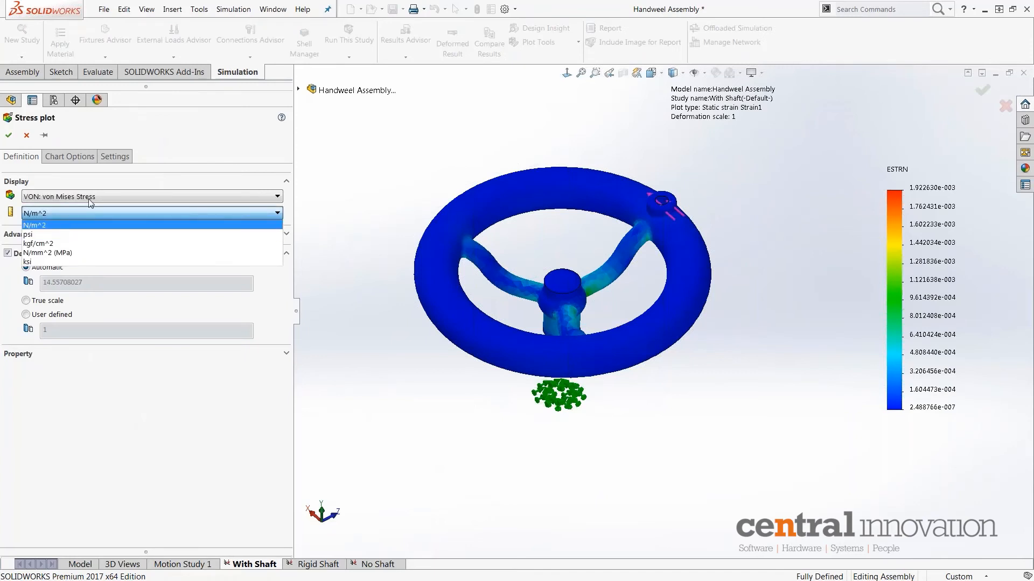
{"action": "left_click", "coordinate": [108, 197]}
{"action": "left_click", "coordinate": [90, 320]}
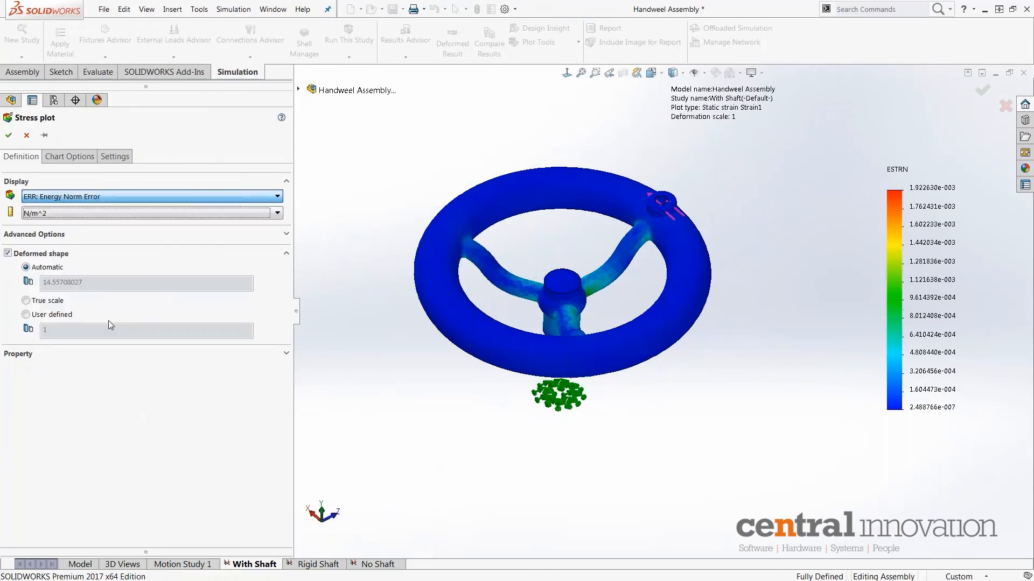
{"action": "left_click", "coordinate": [9, 136]}
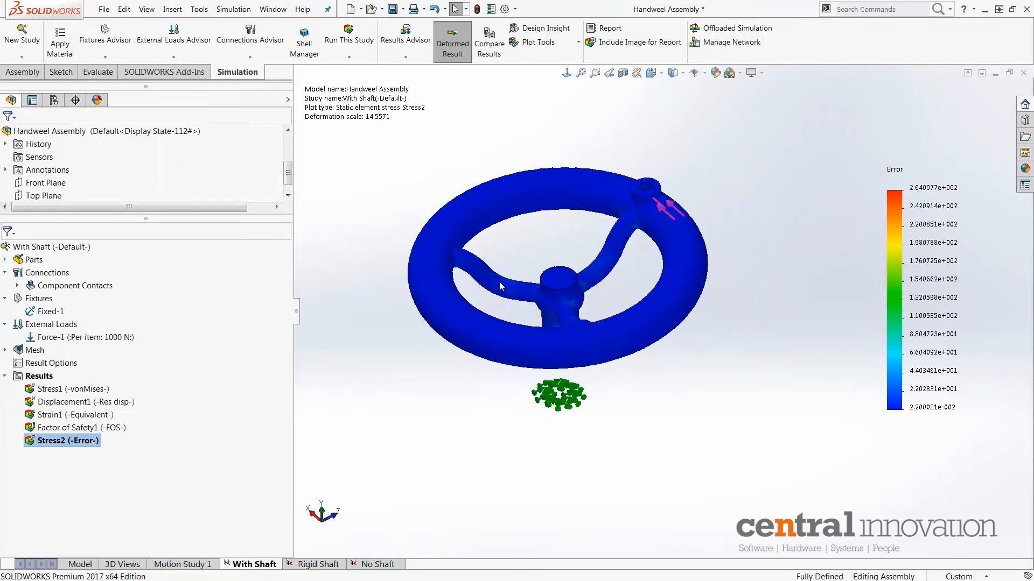
Examine the energy norm error plot over the handwheel's rim, spokes and the upper side of the hub
{"action": "middle_click_drag", "start_coordinate": [501, 286], "coordinate": [619, 259]}
{"action": "scroll", "coordinate": [548, 295], "scroll_direction": "down", "scroll_amount": 8}
{"action": "scroll", "coordinate": [681, 383], "scroll_direction": "up", "scroll_amount": 6}
{"action": "scroll", "coordinate": [618, 215], "scroll_direction": "up", "scroll_amount": 5}
{"action": "scroll", "coordinate": [618, 202], "scroll_direction": "down", "scroll_amount": 6}
{"action": "scroll", "coordinate": [625, 210], "scroll_direction": "up", "scroll_amount": 4}
{"action": "scroll", "coordinate": [770, 455], "scroll_direction": "down", "scroll_amount": 4}
{"action": "middle_click_drag", "start_coordinate": [702, 399], "coordinate": [699, 336]}
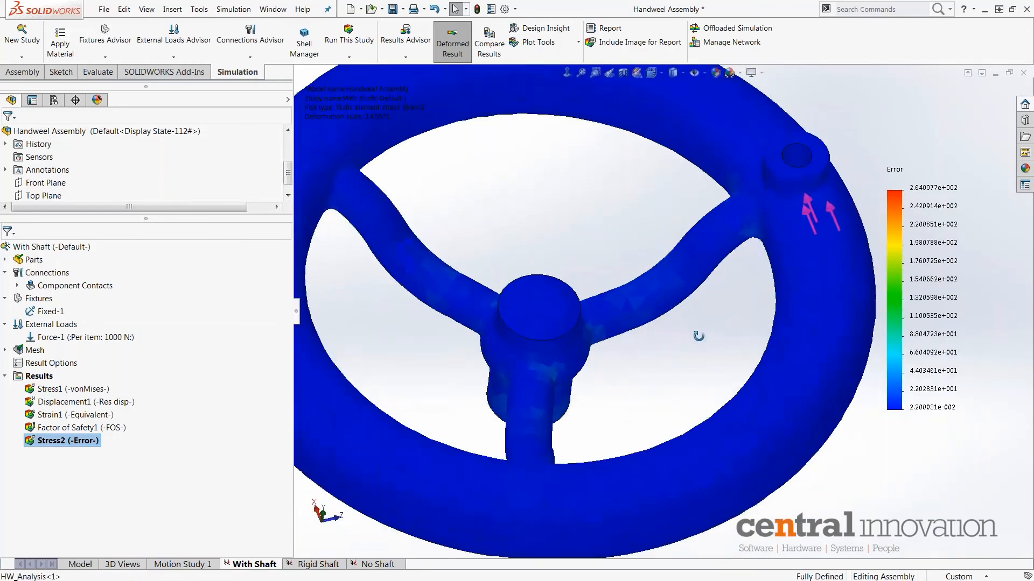
Inspect the energy norm error around the shaft bore on the underside of the hub, close up and in context
{"action": "middle_click_drag", "start_coordinate": [544, 325], "coordinate": [741, 110]}
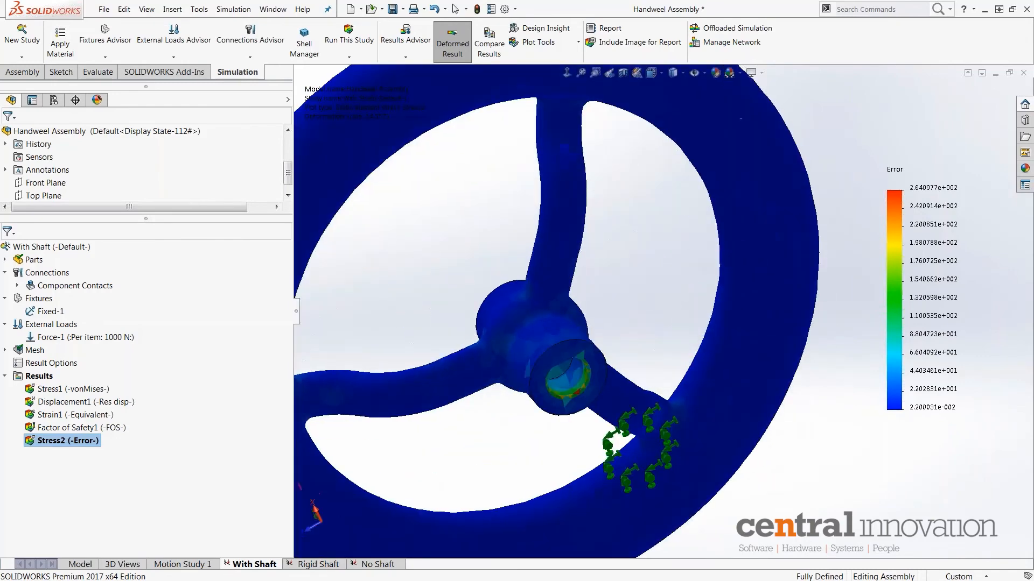
{"action": "scroll", "coordinate": [599, 390], "scroll_direction": "down", "scroll_amount": 4}
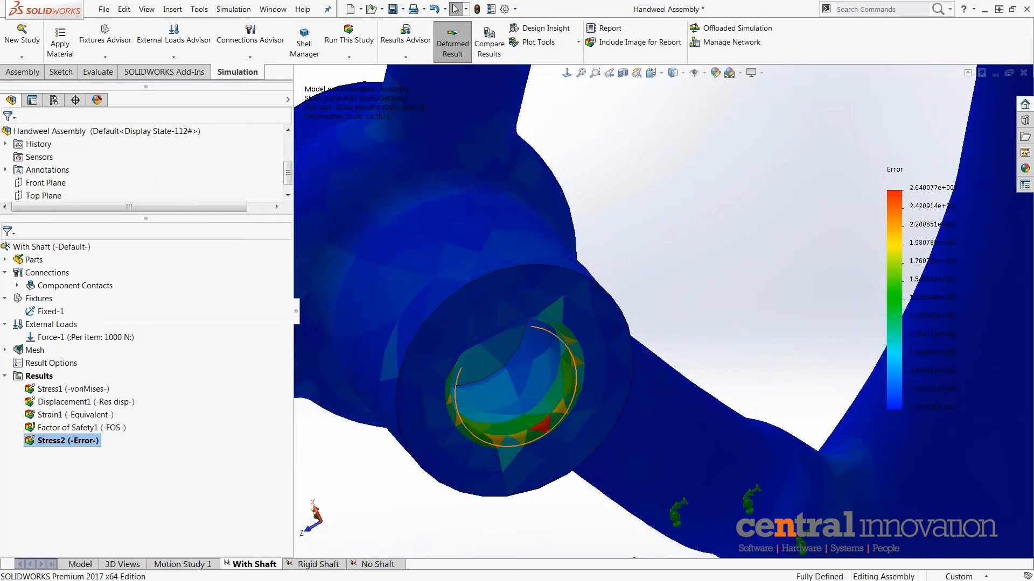
{"action": "middle_click_drag", "start_coordinate": [601, 373], "coordinate": [472, 296]}
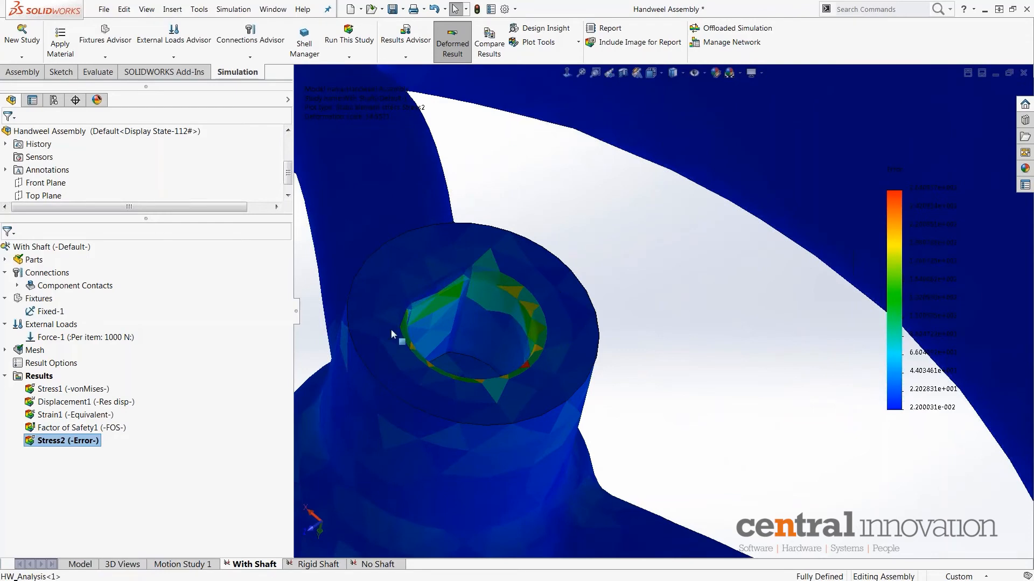
{"action": "scroll", "coordinate": [496, 353], "scroll_direction": "up", "scroll_amount": 6}
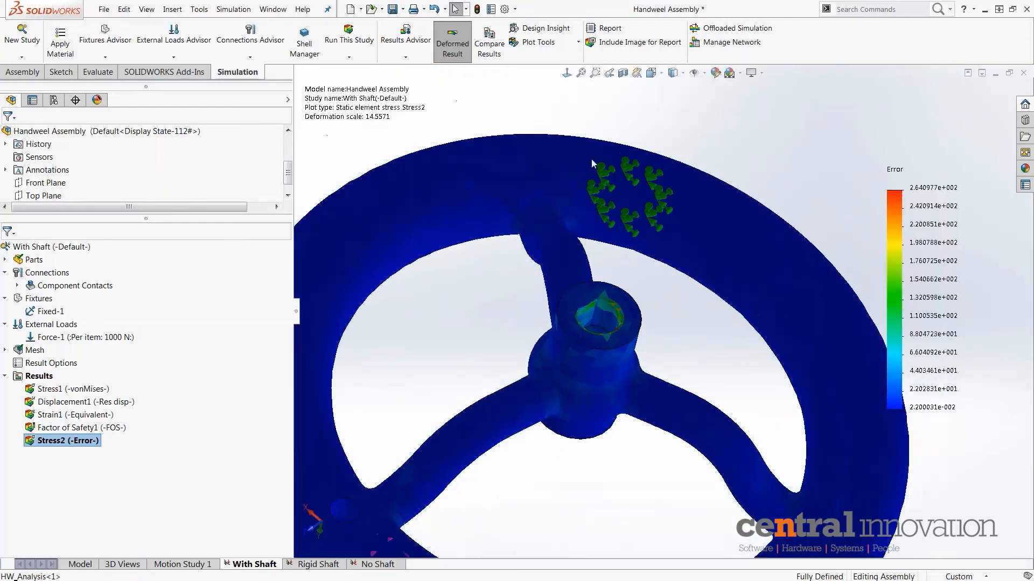
{"action": "middle_click_drag", "start_coordinate": [594, 164], "coordinate": [575, 277]}
{"action": "scroll", "coordinate": [685, 389], "scroll_direction": "up", "scroll_amount": 5}
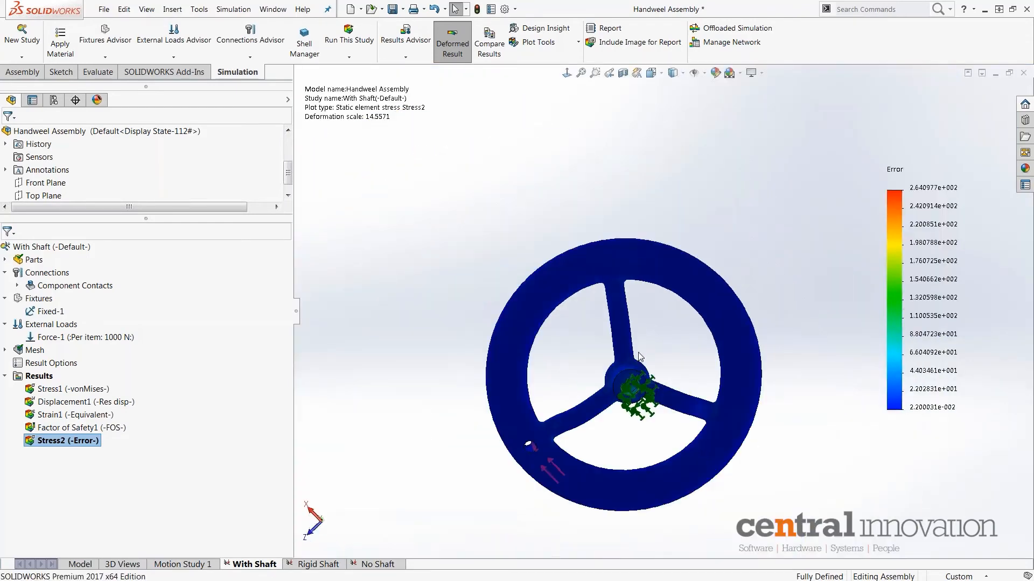
{"action": "middle_click_drag", "start_coordinate": [638, 357], "coordinate": [626, 452]}
{"action": "scroll", "coordinate": [626, 368], "scroll_direction": "down", "scroll_amount": 5}
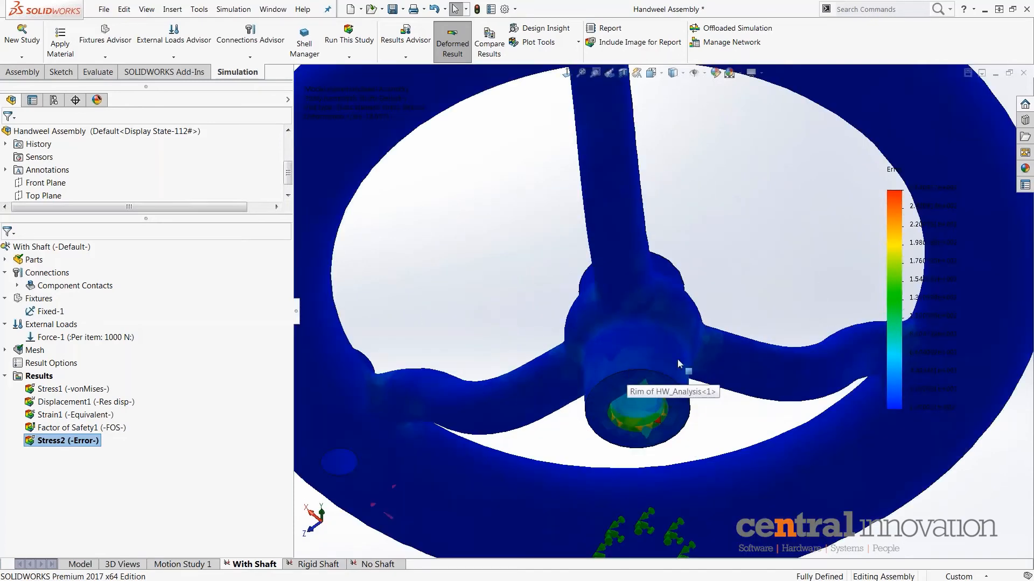
Review the energy norm error distribution on the whole handwheel from above, including the handle boss and hub
{"action": "scroll", "coordinate": [680, 366], "scroll_direction": "up", "scroll_amount": 5}
{"action": "middle_click_drag", "start_coordinate": [688, 393], "coordinate": [618, 496]}
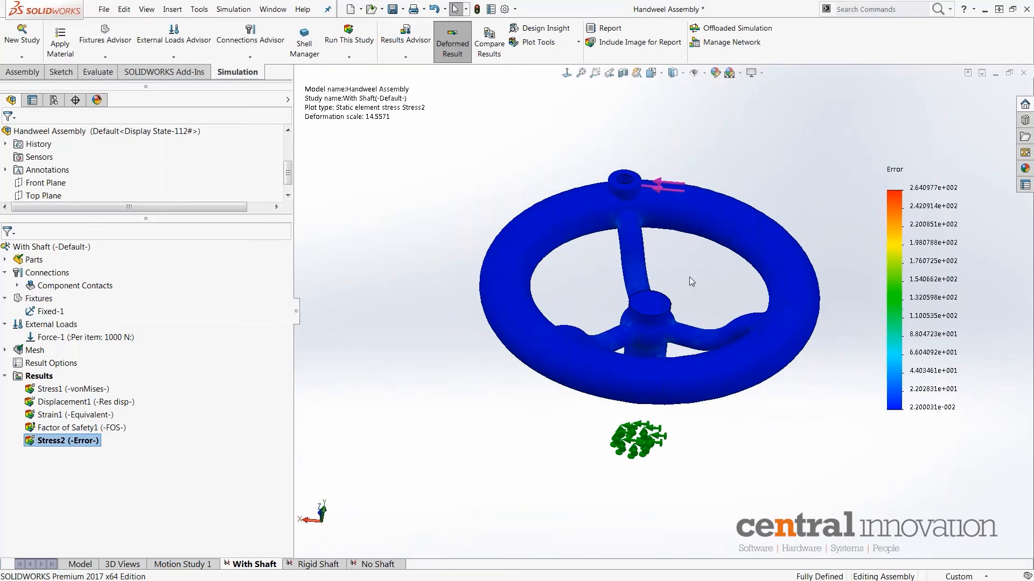
{"action": "middle_click_drag", "start_coordinate": [691, 276], "coordinate": [806, 357]}
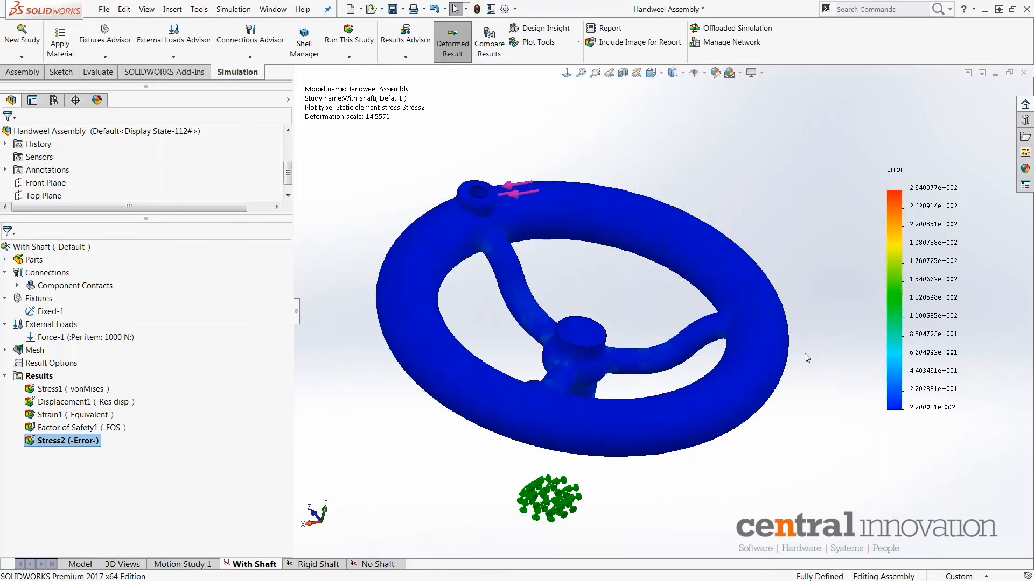
{"action": "middle_click_drag", "start_coordinate": [774, 327], "coordinate": [632, 269]}
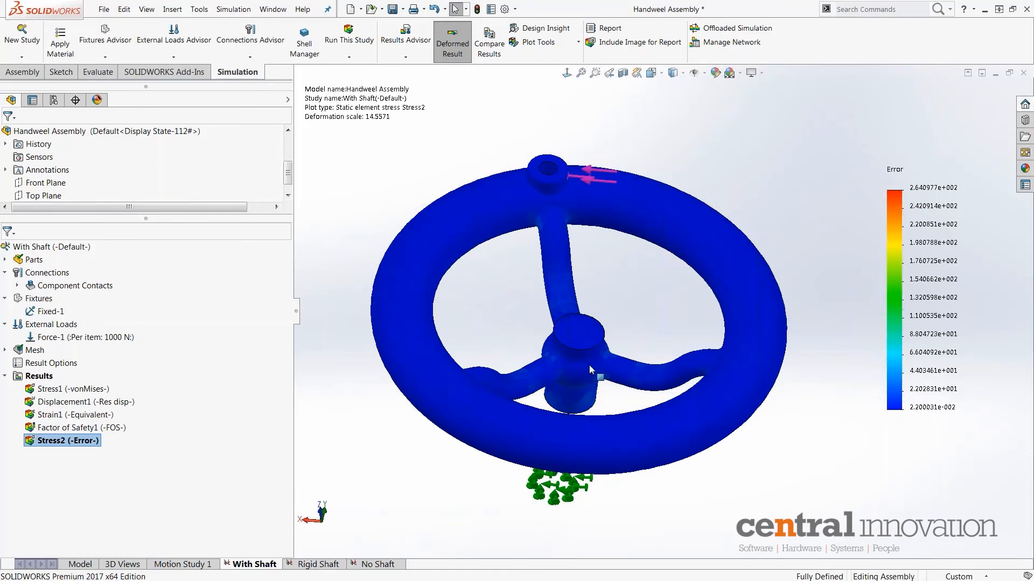
{"action": "middle_click_drag", "start_coordinate": [589, 364], "coordinate": [583, 415]}
{"action": "scroll", "coordinate": [585, 342], "scroll_direction": "down", "scroll_amount": 4}
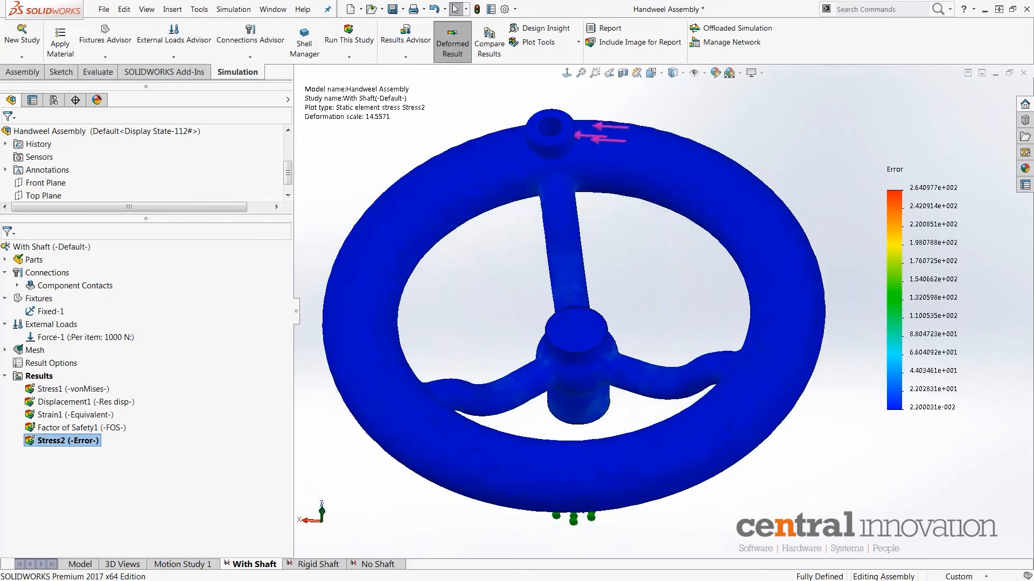
{"action": "mouse_move", "coordinate": [584, 346]}
{"action": "middle_mouse_down"}
{"action": "mouse_move", "coordinate": [586, 333]}
{"action": "mouse_move", "coordinate": [586, 342]}
{"action": "middle_mouse_up"}
{"action": "scroll", "coordinate": [586, 343], "scroll_direction": "up", "scroll_amount": 4}
{"action": "scroll", "coordinate": [586, 343], "scroll_direction": "up", "scroll_amount": 1}
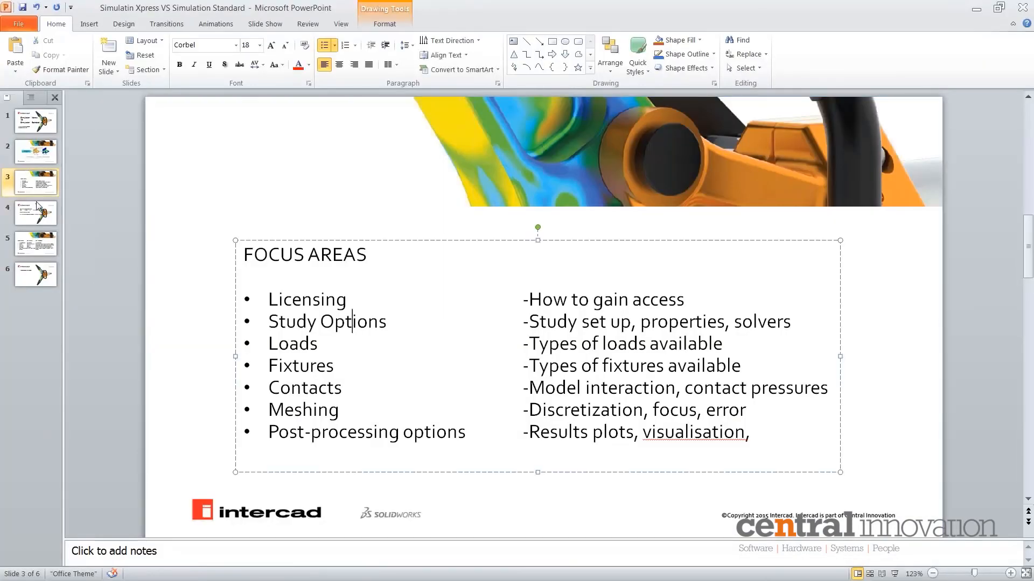
Switch to the Simulation Xpress versus Simulation Standard presentation in PowerPoint and go to slide 4
{"action": "left_click", "coordinate": [36, 206]}
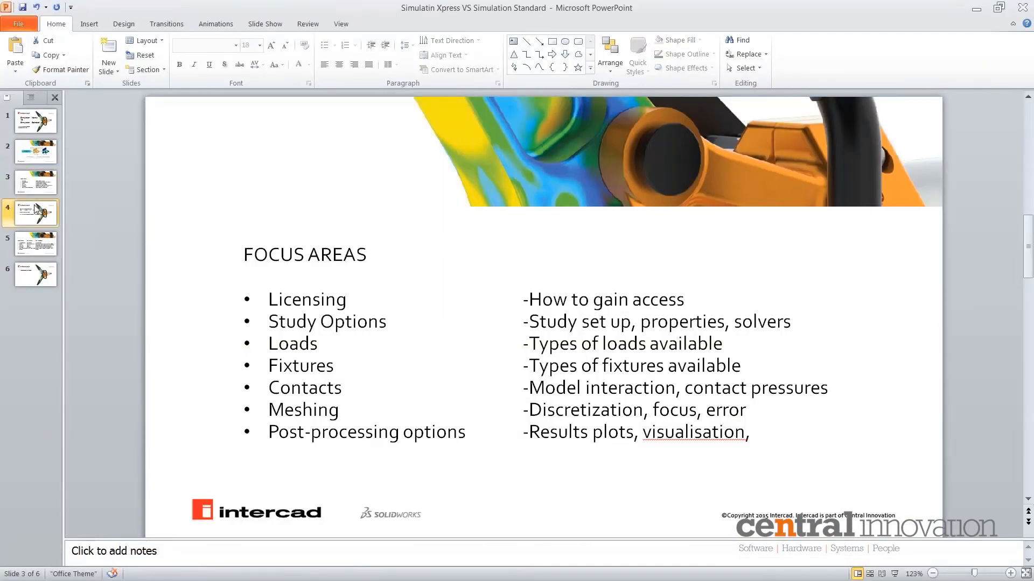